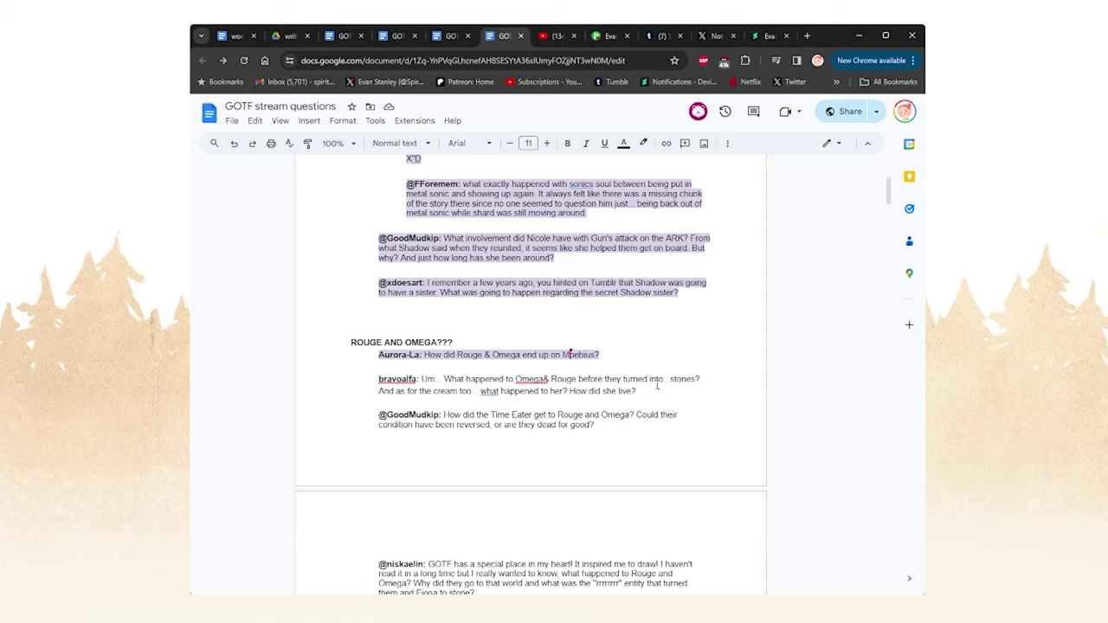
- Highlight the second question under ROUGE AND OMEGA??? in light purple
{"action": "left_click_drag", "start_coordinate": [657, 385], "coordinate": [641, 391]}
{"action": "left_click", "coordinate": [648, 392]}
{"action": "left_click_drag", "start_coordinate": [641, 391], "coordinate": [346, 379]}
{"action": "left_click", "coordinate": [644, 143]}
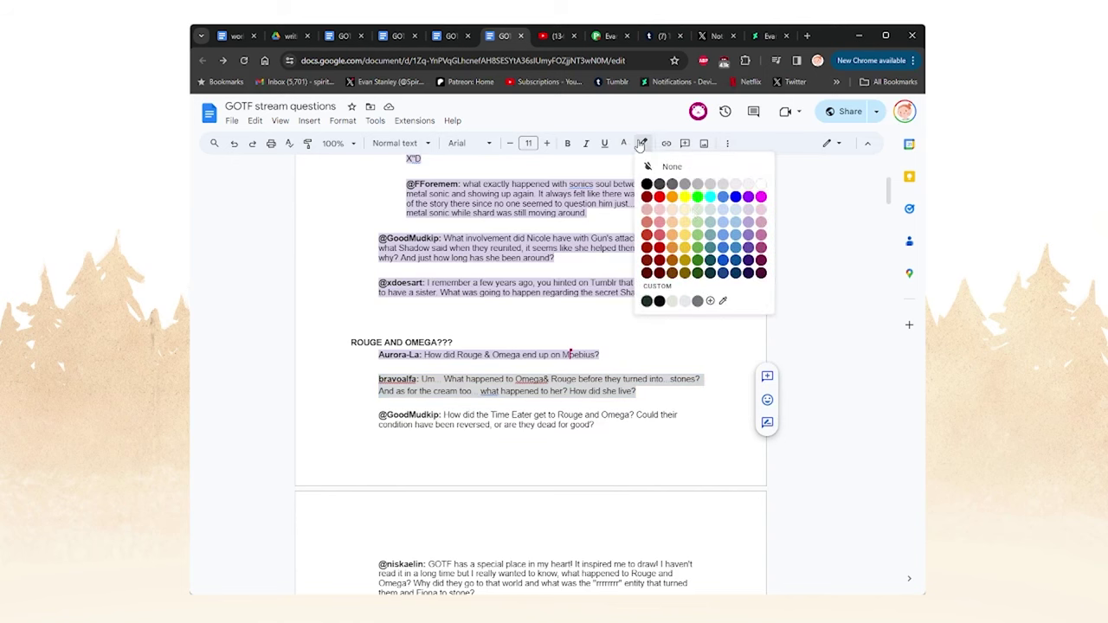
{"action": "left_click", "coordinate": [750, 215]}
{"action": "left_click", "coordinate": [591, 424]}
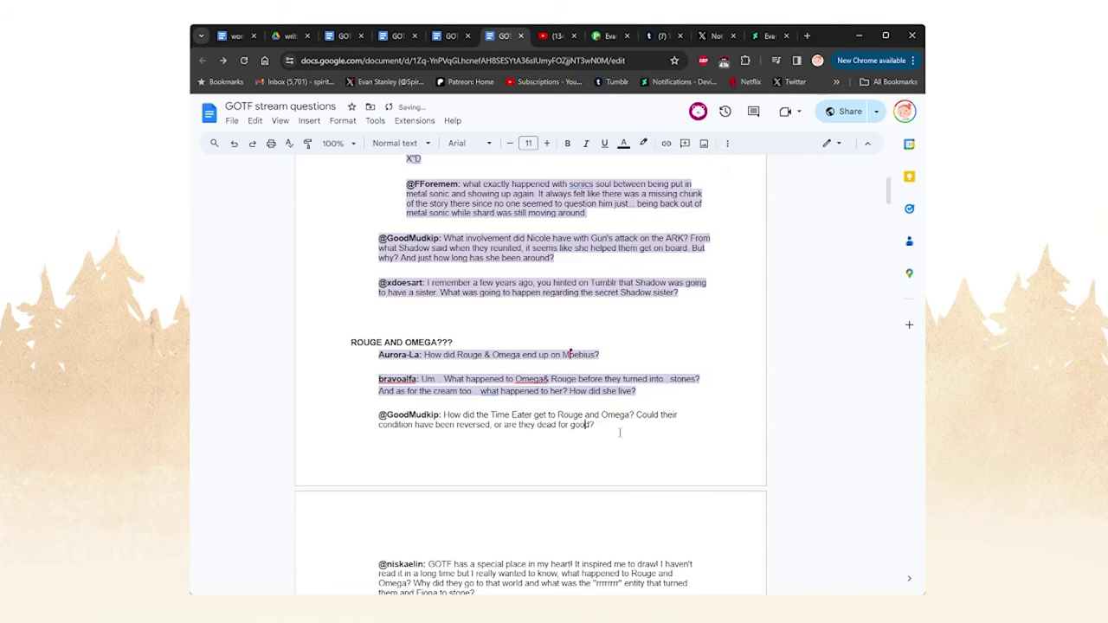
- Read the question about how the Time Eater got to Rouge and Omega
{"action": "scroll", "coordinate": [584, 433], "scroll_direction": "down", "scroll_amount": 3}
{"action": "scroll", "coordinate": [583, 433], "scroll_direction": "up", "scroll_amount": 1}
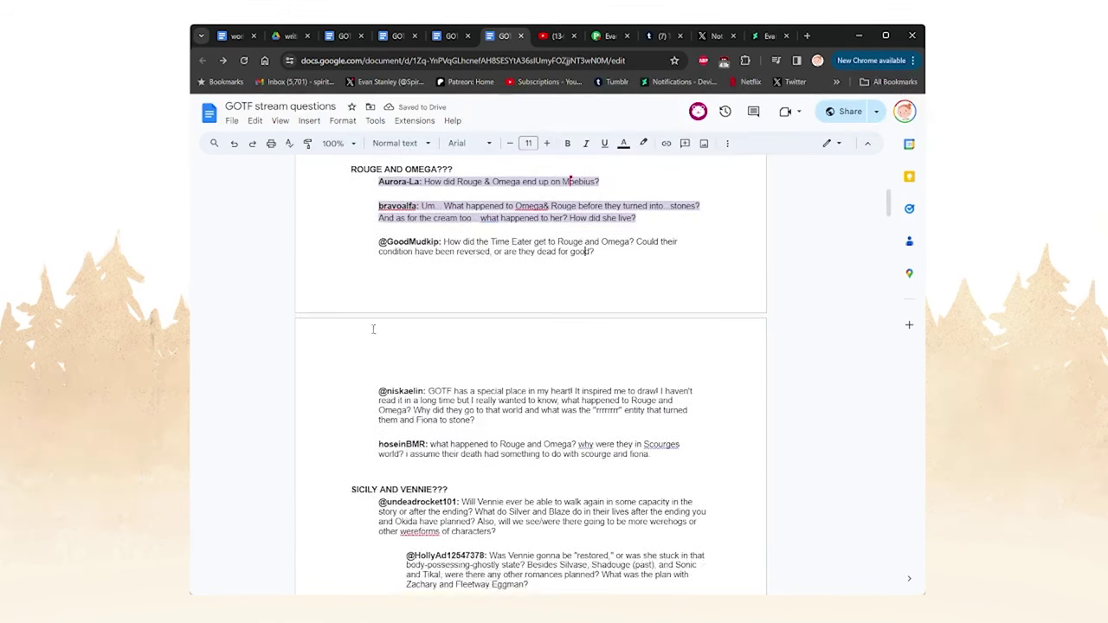
{"action": "left_click_drag", "start_coordinate": [482, 242], "coordinate": [534, 242]}
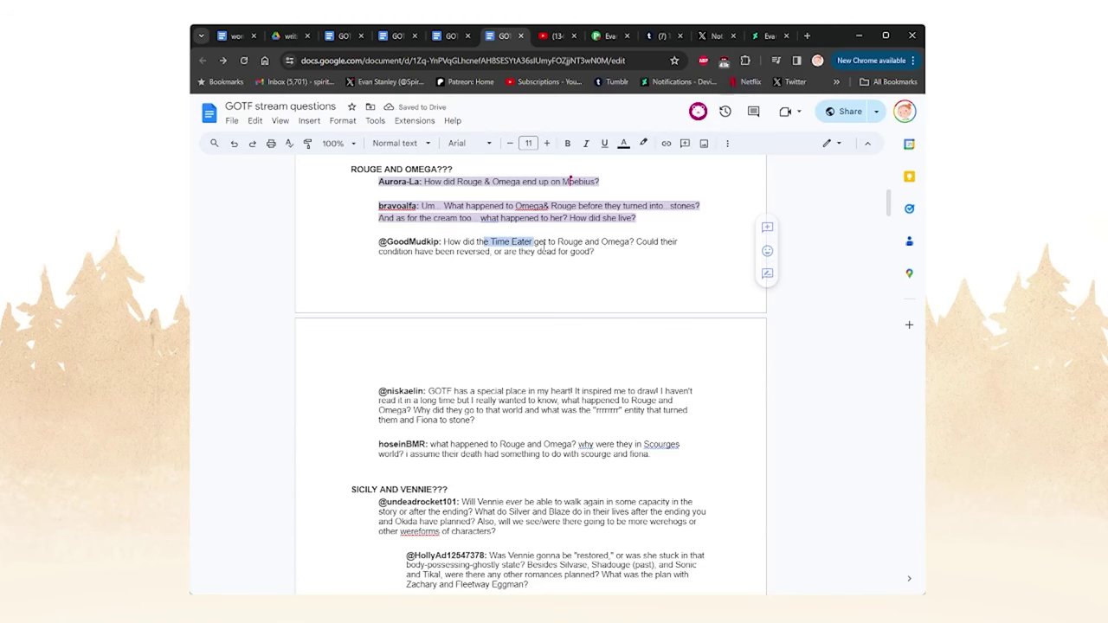
{"action": "left_click", "coordinate": [595, 252]}
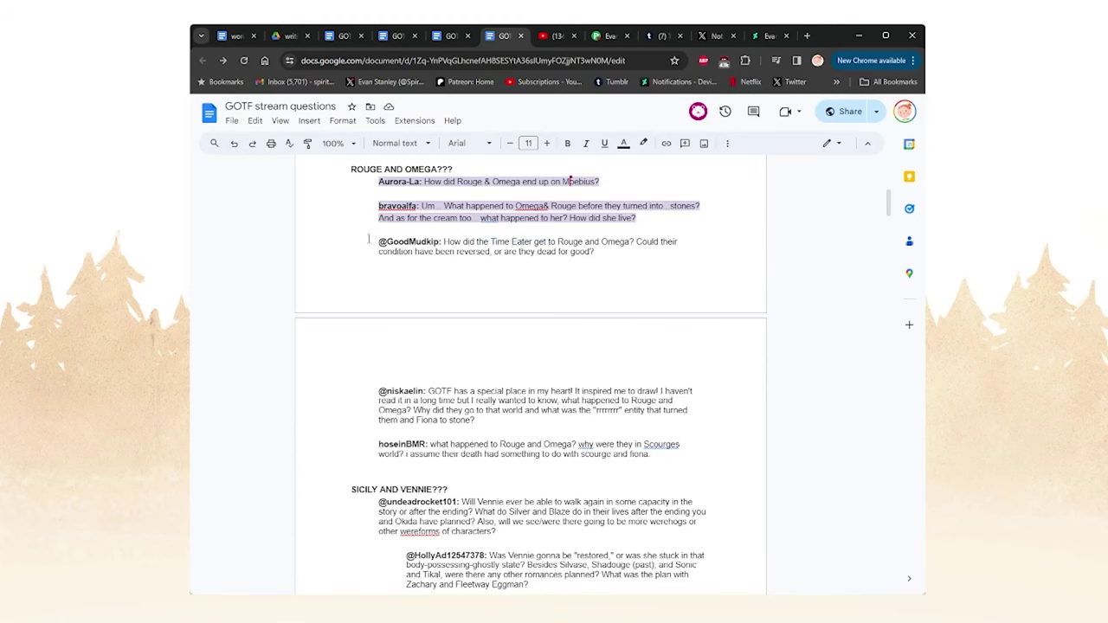
{"action": "left_click_drag", "start_coordinate": [368, 239], "coordinate": [653, 257]}
{"action": "key", "text": "shift+Up"}
{"action": "key", "text": "shift+Up"}
{"action": "scroll", "coordinate": [502, 277], "scroll_direction": "down", "scroll_amount": 2}
{"action": "scroll", "coordinate": [516, 329], "scroll_direction": "up", "scroll_amount": 1}
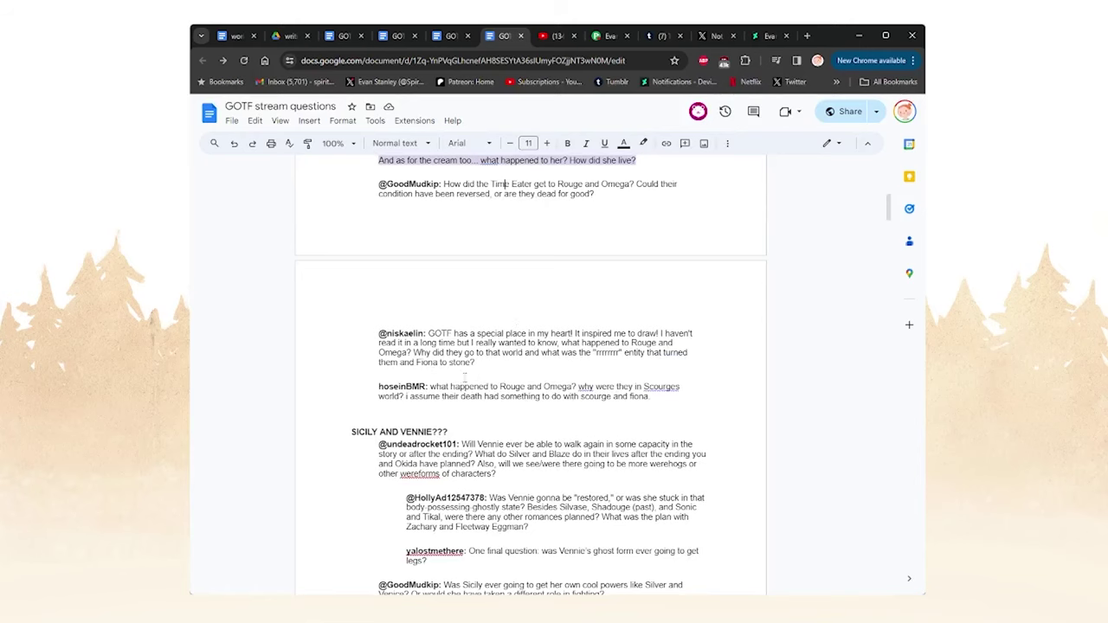
- Read the last two Rouge and Omega questions, covering the entity that turned them to stone and Scourge's world
{"action": "left_click_drag", "start_coordinate": [503, 364], "coordinate": [544, 369]}
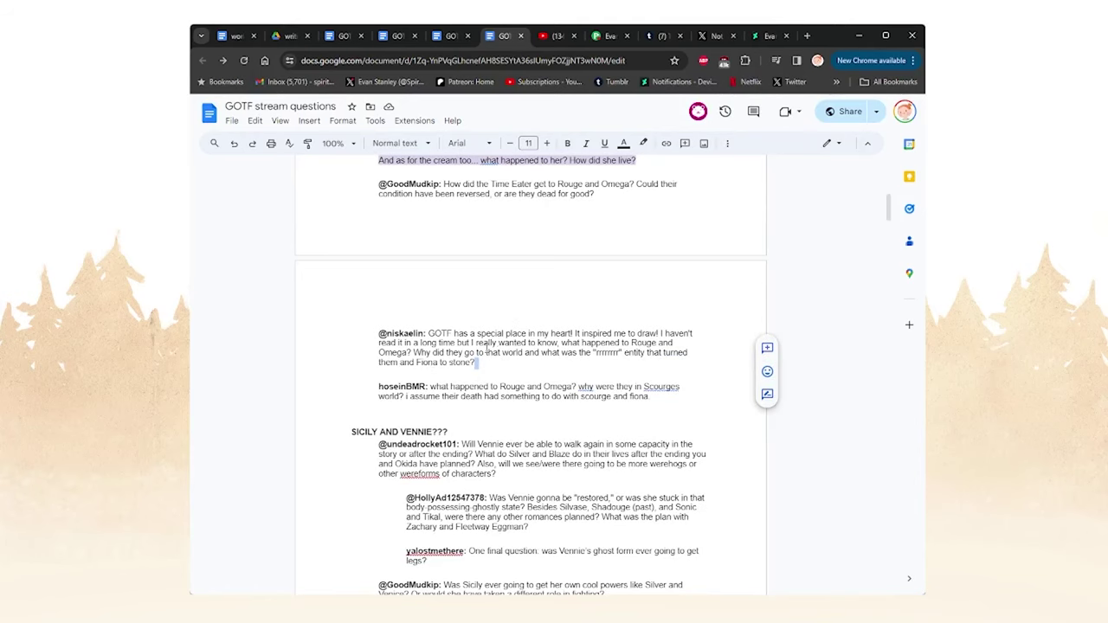
{"action": "mouse_move", "coordinate": [464, 353]}
{"action": "left_mouse_down"}
{"action": "mouse_move", "coordinate": [577, 352]}
{"action": "mouse_move", "coordinate": [478, 364]}
{"action": "left_mouse_up"}
{"action": "left_click", "coordinate": [406, 237]}
{"action": "scroll", "coordinate": [406, 237], "scroll_direction": "down", "scroll_amount": 2}
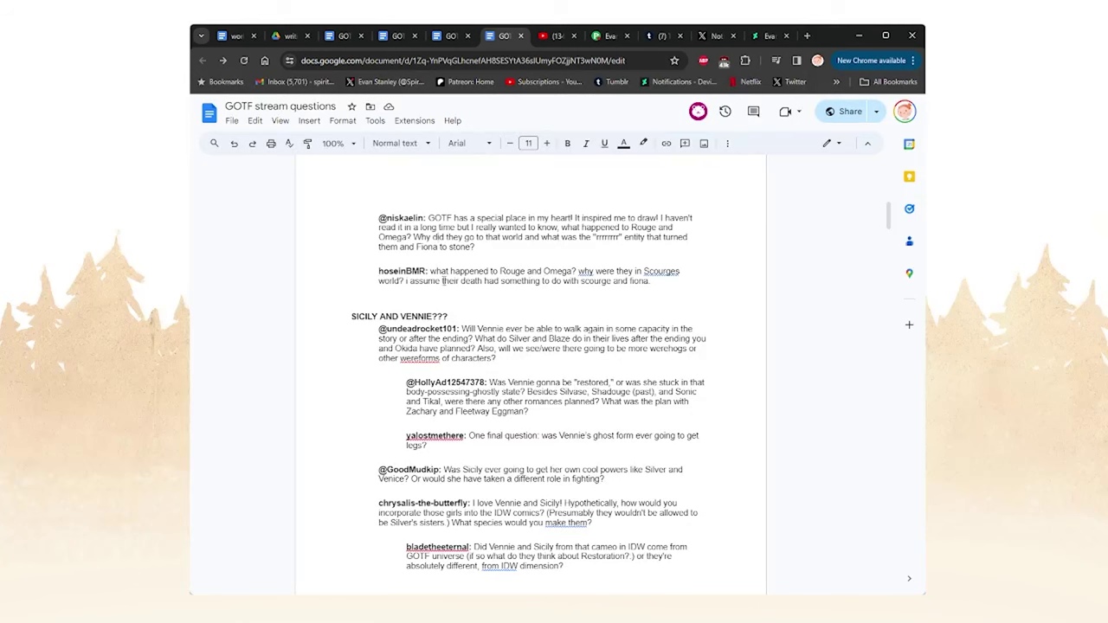
{"action": "scroll", "coordinate": [588, 293], "scroll_direction": "up", "scroll_amount": 3}
{"action": "scroll", "coordinate": [685, 416], "scroll_direction": "down", "scroll_amount": 2}
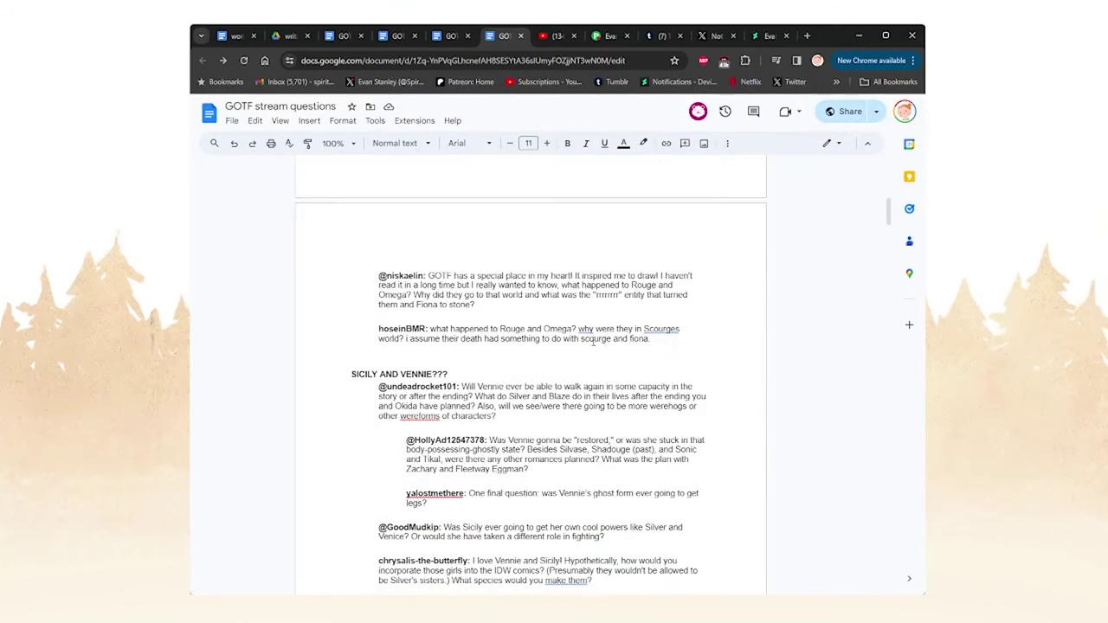
{"action": "scroll", "coordinate": [593, 342], "scroll_direction": "up", "scroll_amount": 3}
{"action": "scroll", "coordinate": [557, 366], "scroll_direction": "down", "scroll_amount": 3}
{"action": "scroll", "coordinate": [556, 363], "scroll_direction": "down", "scroll_amount": 1}
{"action": "scroll", "coordinate": [511, 368], "scroll_direction": "up", "scroll_amount": 2}
{"action": "scroll", "coordinate": [459, 372], "scroll_direction": "down", "scroll_amount": 2}
{"action": "scroll", "coordinate": [390, 381], "scroll_direction": "up", "scroll_amount": 1}
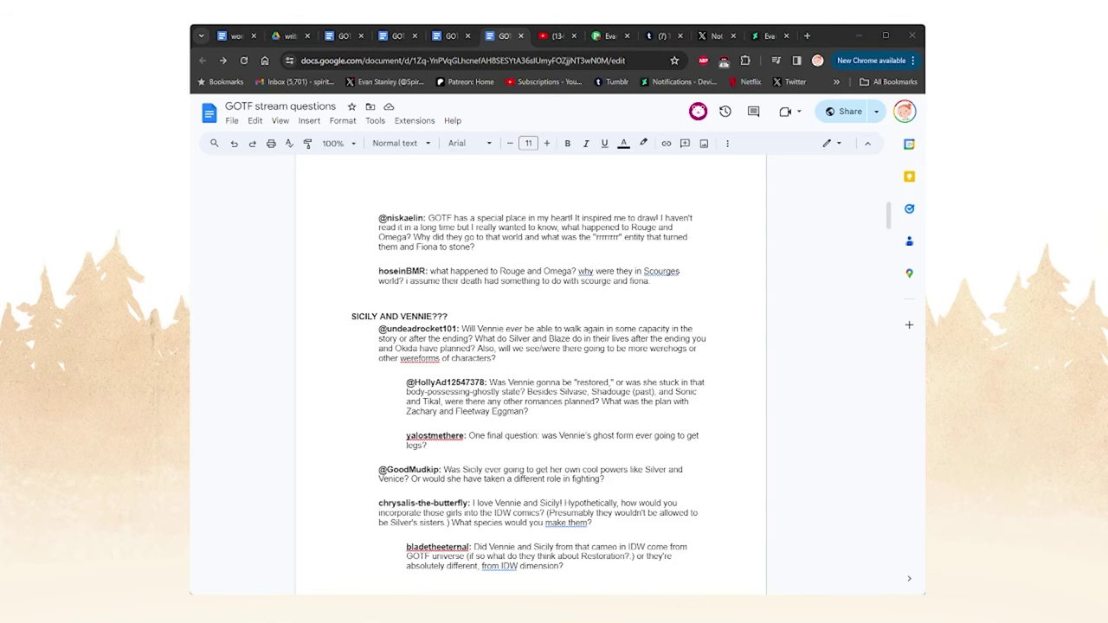
{"action": "scroll", "coordinate": [519, 450], "scroll_direction": "up", "scroll_amount": 1}
{"action": "scroll", "coordinate": [533, 433], "scroll_direction": "down", "scroll_amount": 1}
{"action": "scroll", "coordinate": [591, 402], "scroll_direction": "up", "scroll_amount": 2}
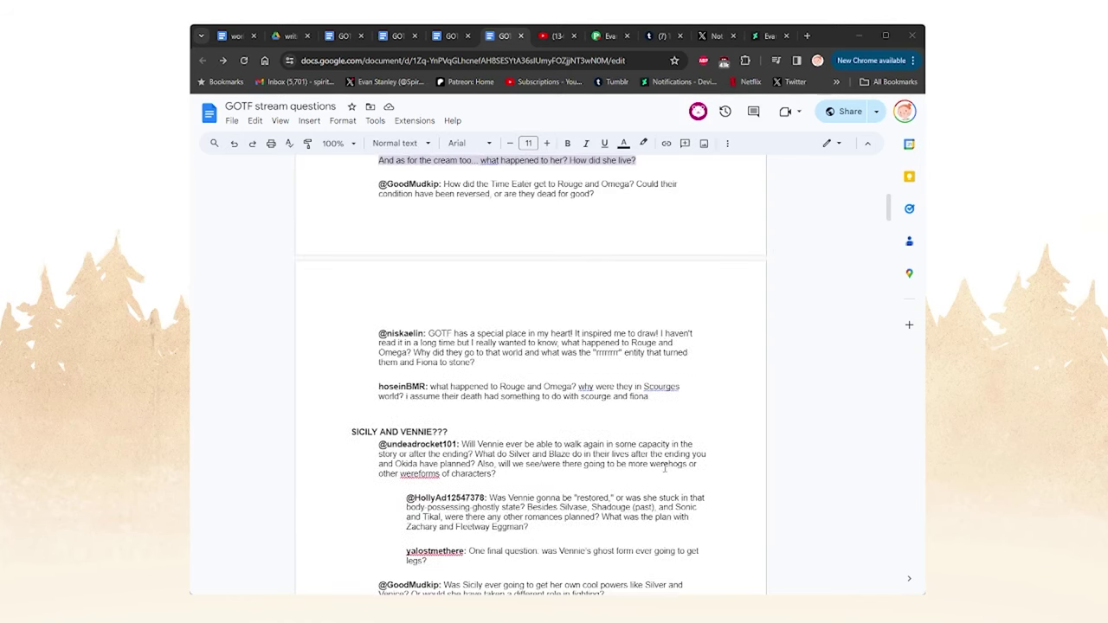
- Highlight the remaining three questions under ROUGE AND OMEGA??? in light purple
{"action": "left_click_drag", "start_coordinate": [672, 392], "coordinate": [380, 179]}
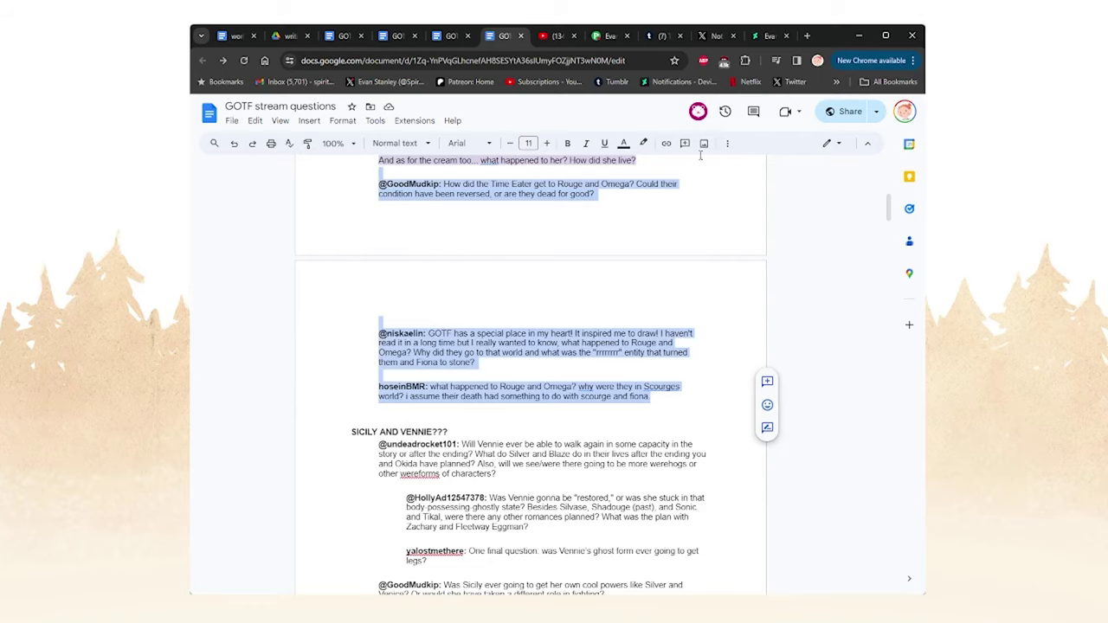
{"action": "left_click", "coordinate": [643, 143]}
{"action": "left_click", "coordinate": [755, 213]}
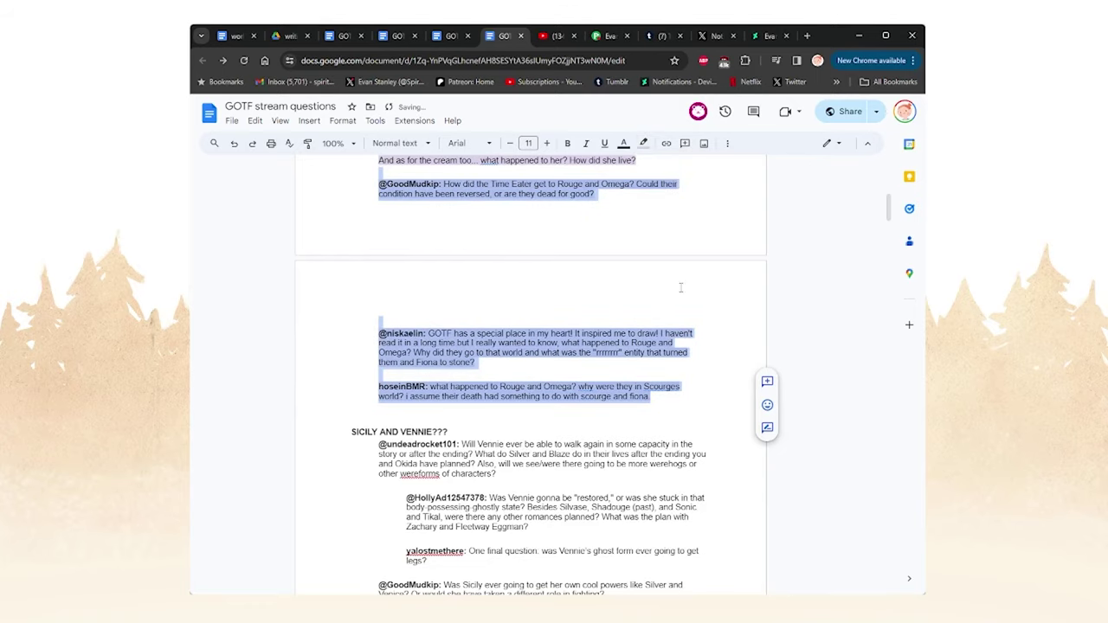
{"action": "scroll", "coordinate": [530, 389], "scroll_direction": "down", "scroll_amount": 4}
{"action": "scroll", "coordinate": [530, 390], "scroll_direction": "up", "scroll_amount": 4}
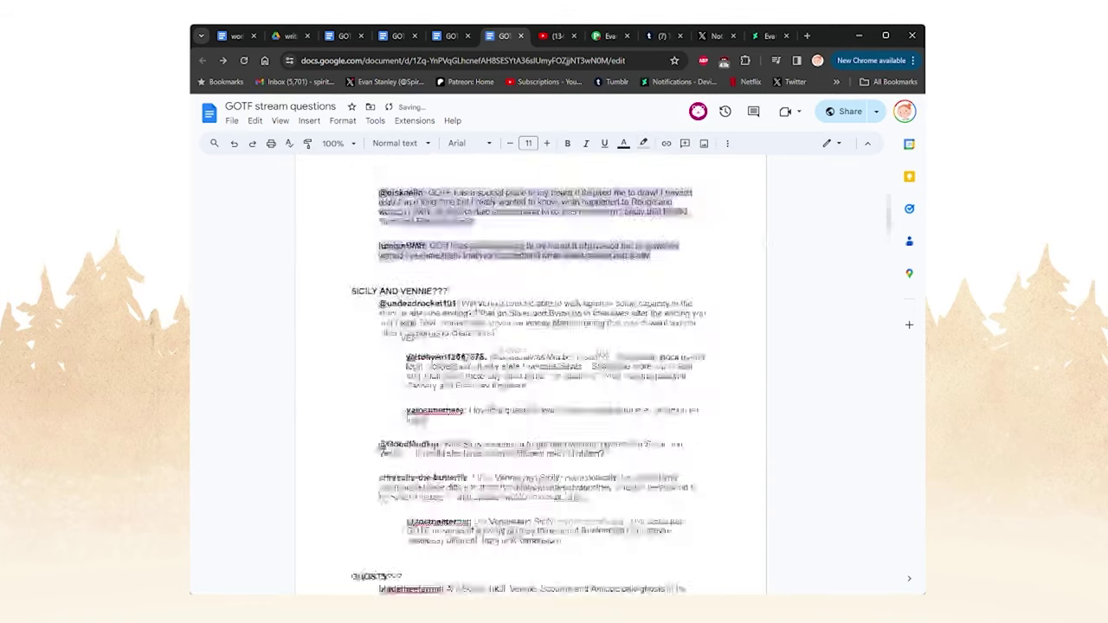
{"action": "scroll", "coordinate": [524, 342], "scroll_direction": "down", "scroll_amount": 10}
{"action": "scroll", "coordinate": [523, 342], "scroll_direction": "up", "scroll_amount": 6}
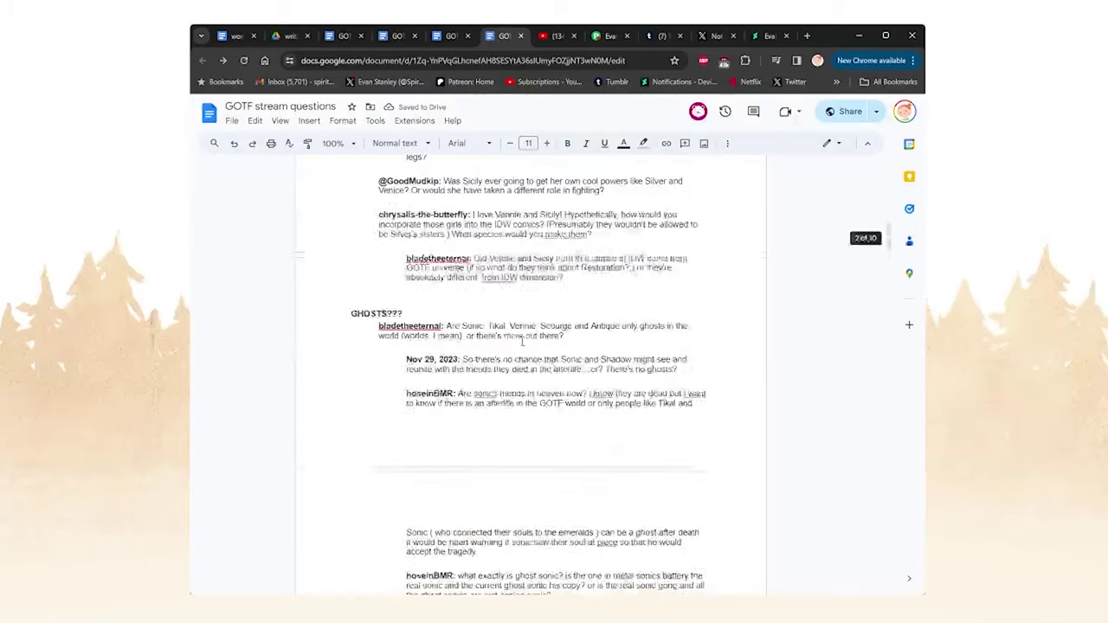
{"action": "scroll", "coordinate": [524, 364], "scroll_direction": "up", "scroll_amount": 4}
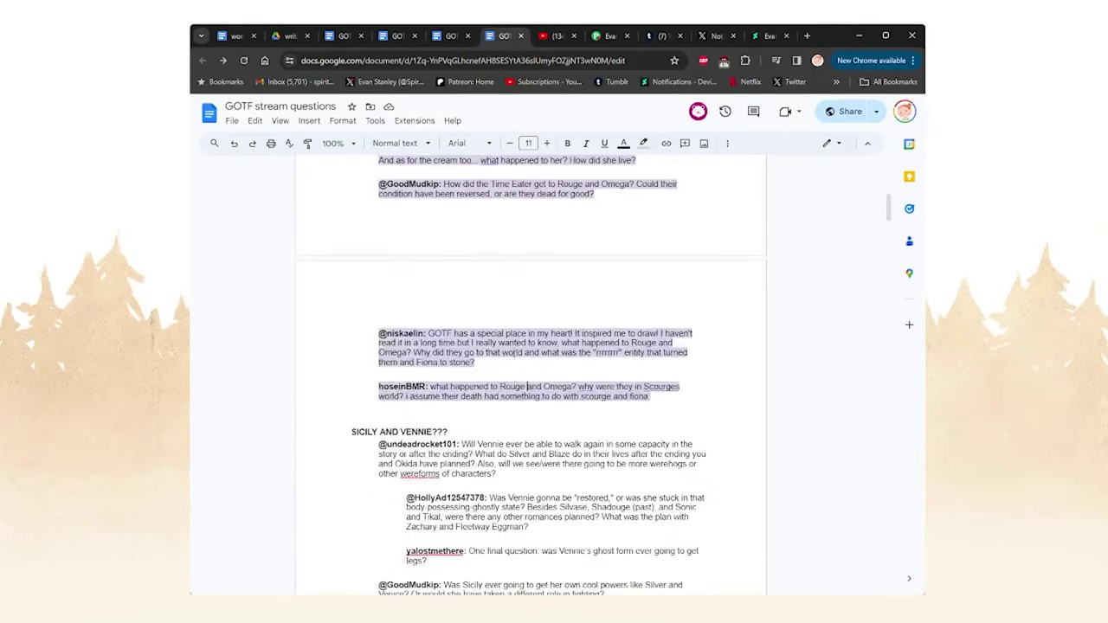
{"action": "left_click", "coordinate": [456, 412]}
- Switch to the DeviantArt gallery and look through its folders to the end of the list
{"action": "left_click", "coordinate": [763, 36]}
{"action": "scroll", "coordinate": [455, 426], "scroll_direction": "down", "scroll_amount": 1}
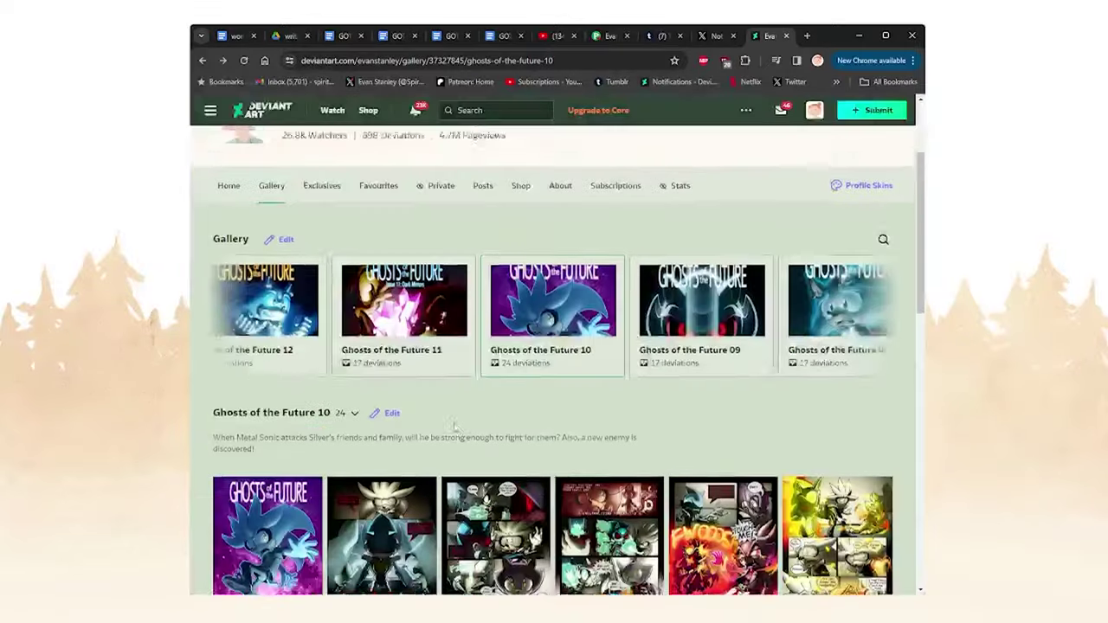
{"action": "scroll", "coordinate": [454, 426], "scroll_direction": "up", "scroll_amount": 1}
{"action": "left_click", "coordinate": [888, 416]}
{"action": "left_click", "coordinate": [888, 417]}
{"action": "left_click", "coordinate": [887, 418]}
{"action": "left_click", "coordinate": [887, 420]}
{"action": "left_click", "coordinate": [887, 419]}
{"action": "left_click", "coordinate": [887, 419]}
{"action": "left_click", "coordinate": [887, 419]}
{"action": "left_click", "coordinate": [887, 419]}
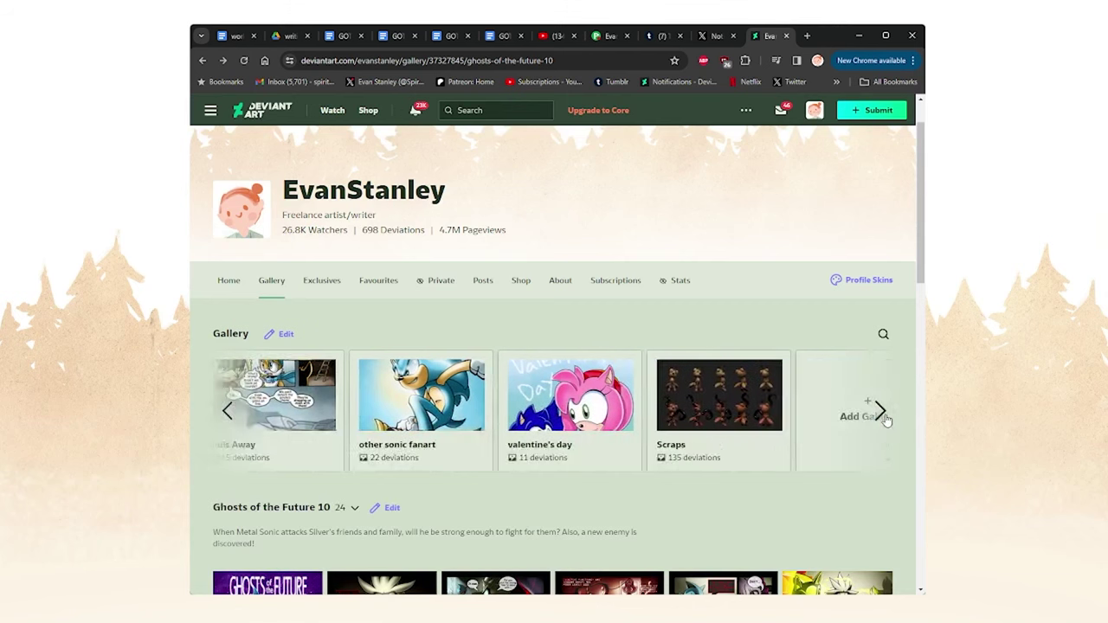
{"action": "left_click", "coordinate": [887, 419]}
- Go back through the gallery folders to the newest issues and open Ghosts of the Future 18
{"action": "left_click", "coordinate": [225, 415]}
{"action": "left_click", "coordinate": [225, 415]}
{"action": "left_click", "coordinate": [224, 414]}
{"action": "left_click", "coordinate": [224, 416]}
{"action": "left_click", "coordinate": [223, 415]}
{"action": "left_click", "coordinate": [223, 416]}
{"action": "left_click", "coordinate": [223, 415]}
{"action": "left_click", "coordinate": [224, 416]}
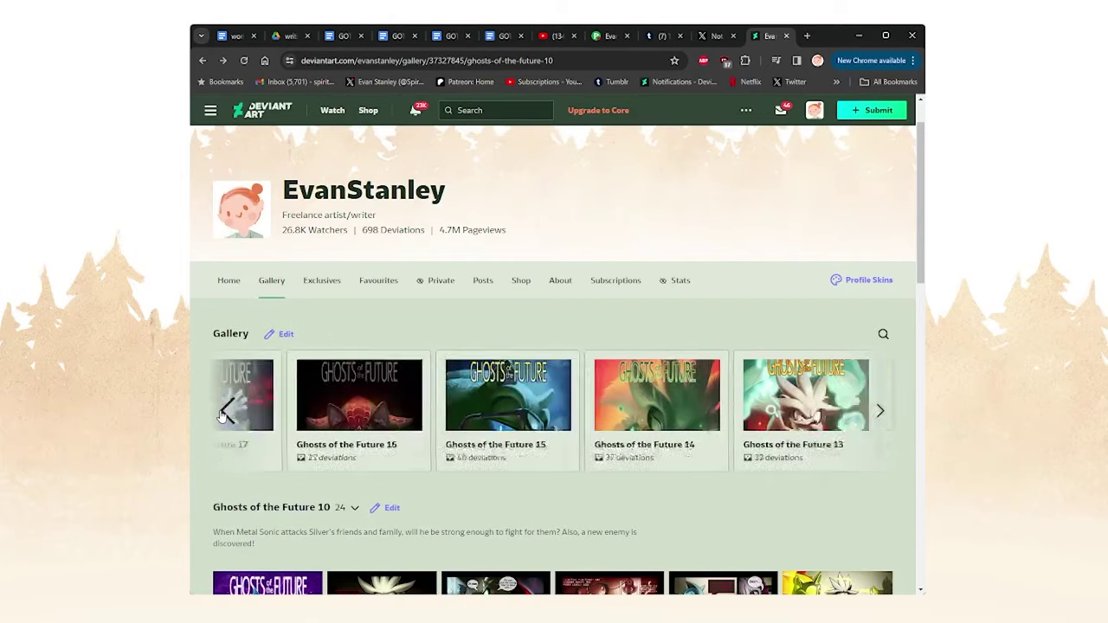
{"action": "left_click", "coordinate": [483, 400]}
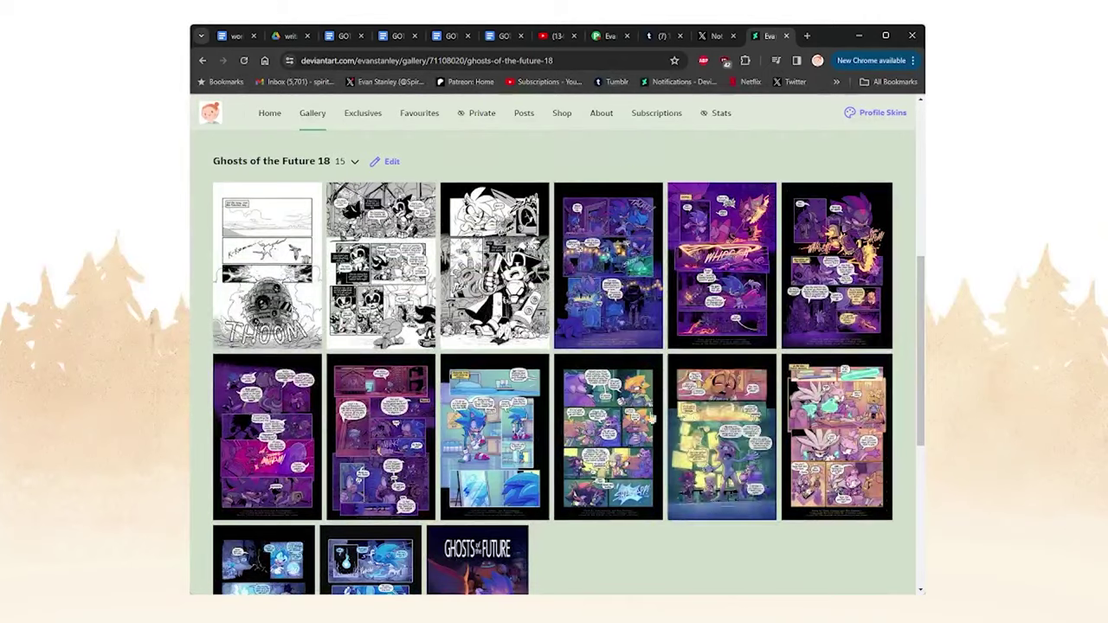
- Open the GOTF issue 18 cover from the folder and examine it in the enlarged view
{"action": "scroll", "coordinate": [623, 415], "scroll_direction": "down", "scroll_amount": 1}
{"action": "scroll", "coordinate": [623, 390], "scroll_direction": "down", "scroll_amount": 1}
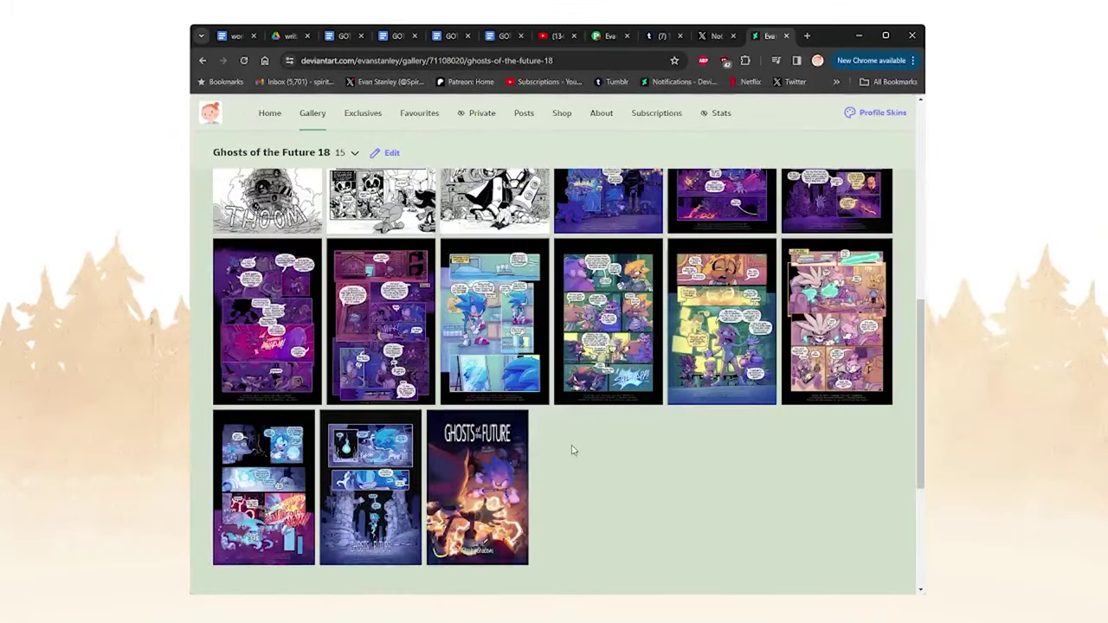
{"action": "left_click", "coordinate": [478, 489]}
{"action": "scroll", "coordinate": [417, 284], "scroll_direction": "down", "scroll_amount": 4}
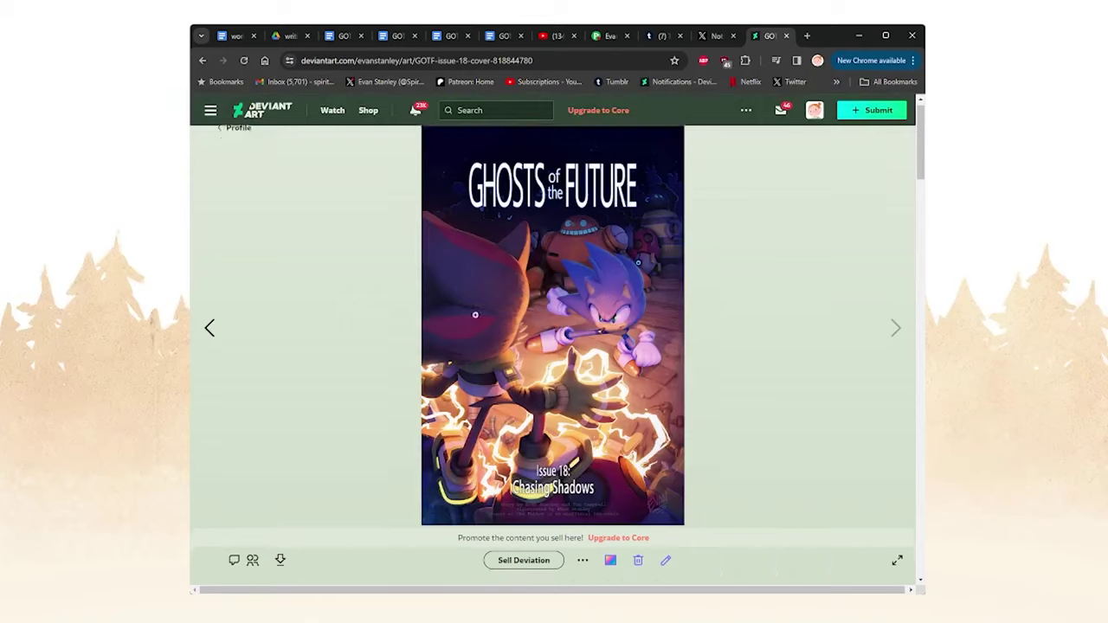
{"action": "scroll", "coordinate": [511, 271], "scroll_direction": "up", "scroll_amount": 3}
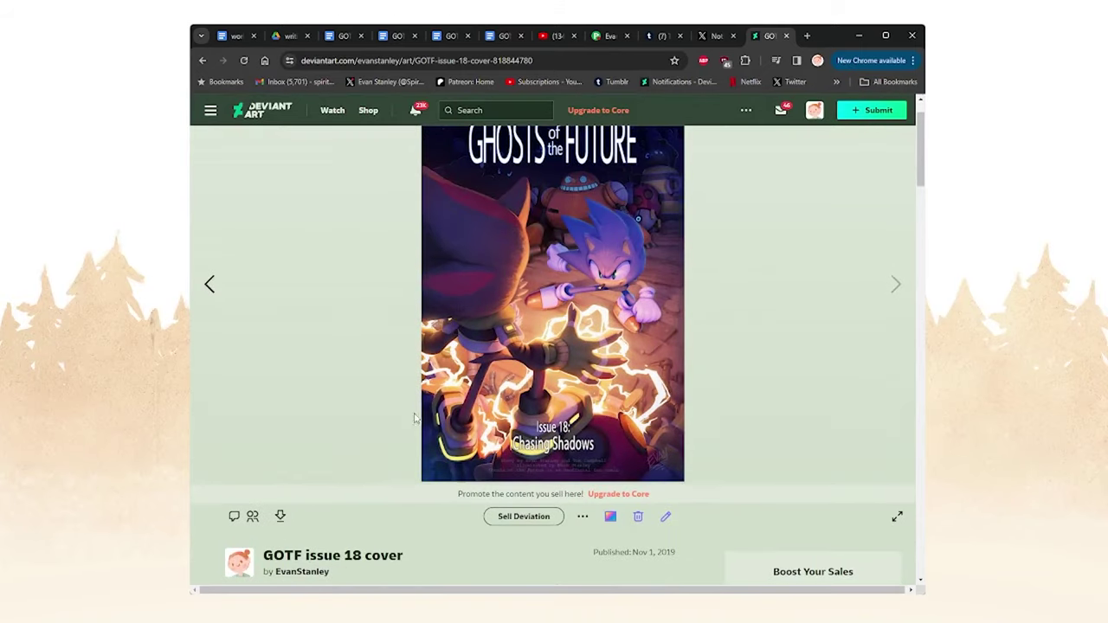
{"action": "scroll", "coordinate": [414, 419], "scroll_direction": "up", "scroll_amount": 1}
{"action": "left_click", "coordinate": [551, 420]}
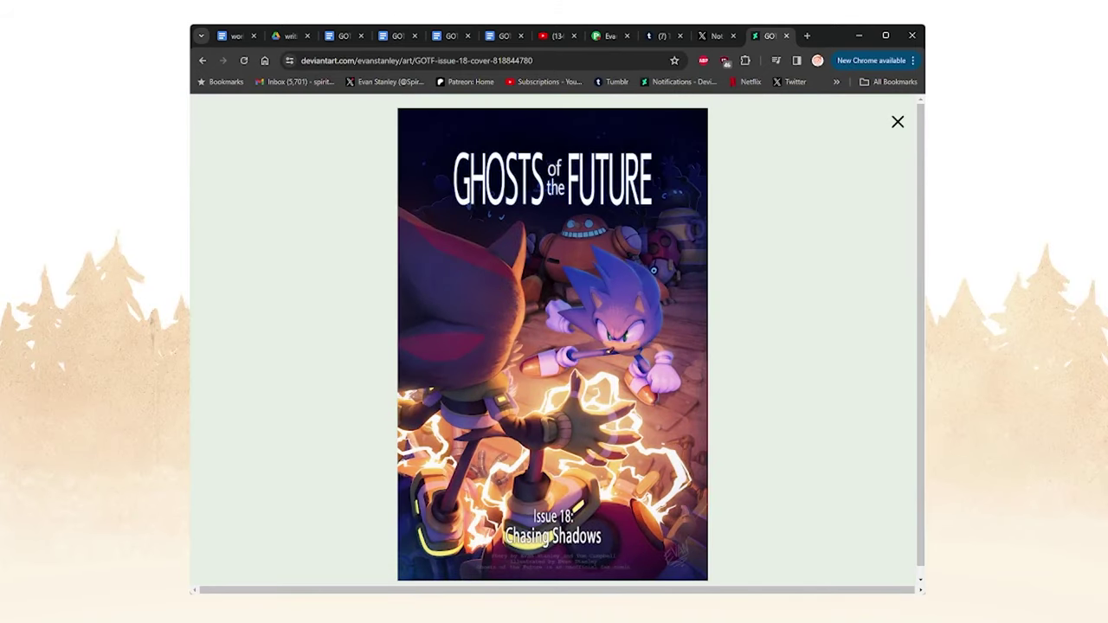
{"action": "scroll", "coordinate": [779, 278], "scroll_direction": "down", "scroll_amount": 1}
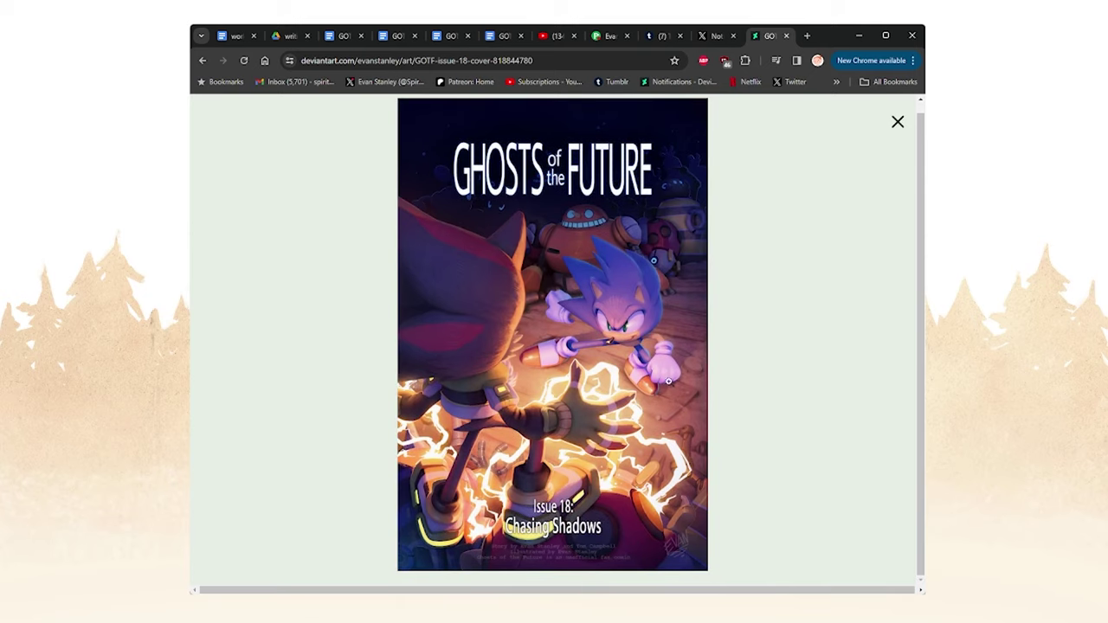
{"action": "left_click", "coordinate": [898, 121]}
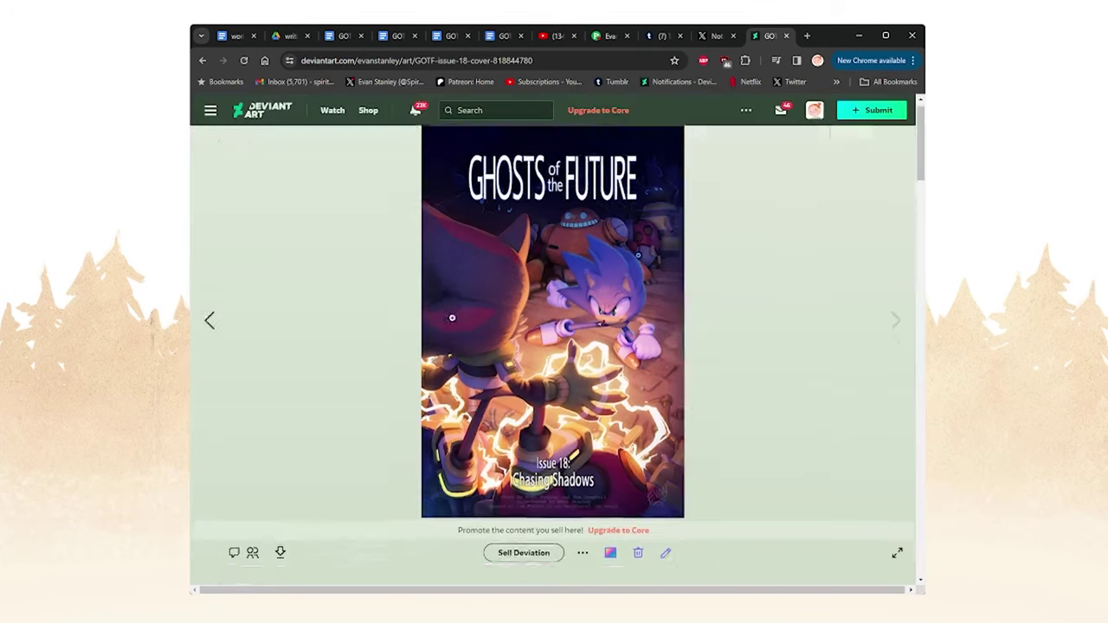
- Try to open the next comic page through the fav.me/ddk40hk link in the cover's description
{"action": "scroll", "coordinate": [261, 474], "scroll_direction": "down", "scroll_amount": 6}
{"action": "left_click", "coordinate": [258, 368]}
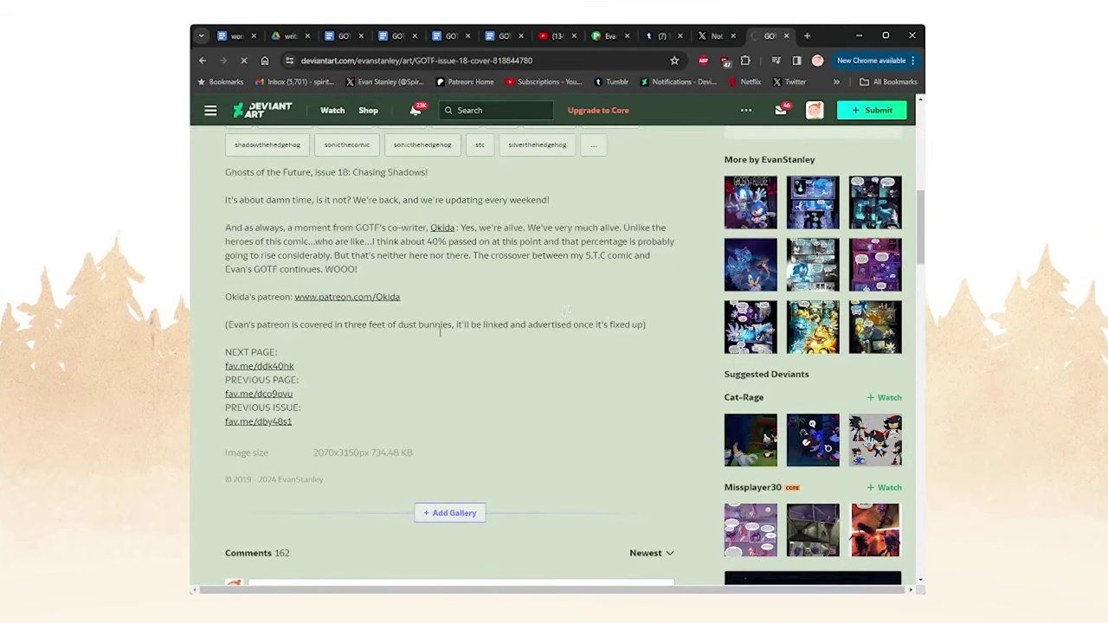
{"action": "scroll", "coordinate": [439, 330], "scroll_direction": "up", "scroll_amount": 1}
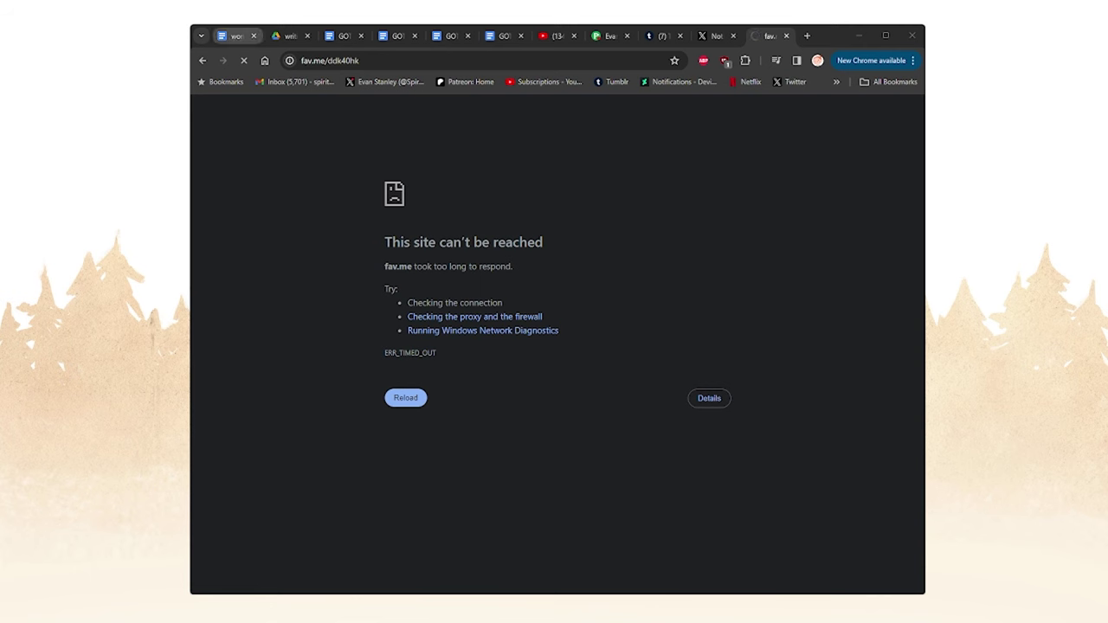
- Switch to the desktop, minimize OBS and reposition the File Explorer window beside the stream chat
{"action": "left_click", "coordinate": [829, 38]}
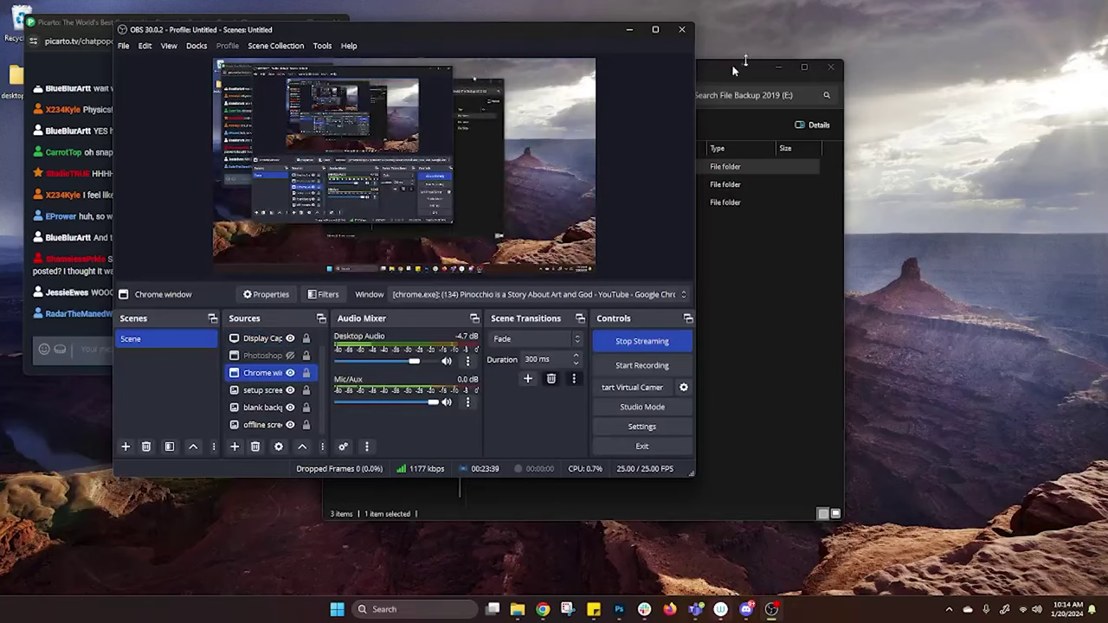
{"action": "left_click_drag", "start_coordinate": [743, 63], "coordinate": [865, 140]}
{"action": "left_click", "coordinate": [627, 31]}
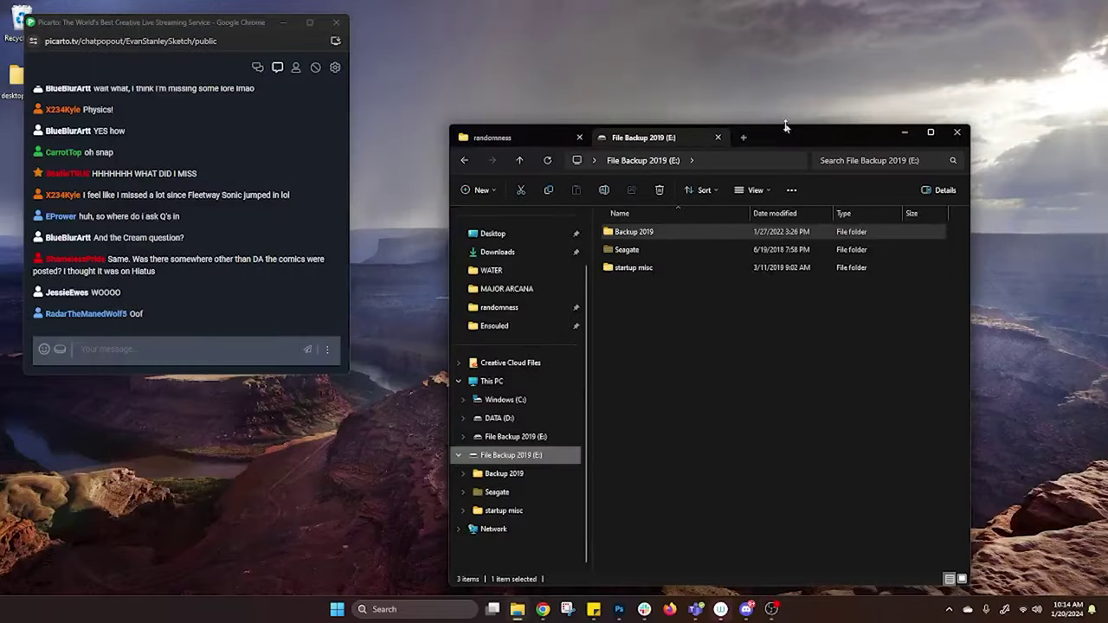
{"action": "left_click_drag", "start_coordinate": [786, 127], "coordinate": [706, 74]}
- Open the Issue 18 folder inside Backup 2019 > GOTF backup 2019 on the File Backup 2019 (E:) drive
{"action": "double_click", "coordinate": [562, 179]}
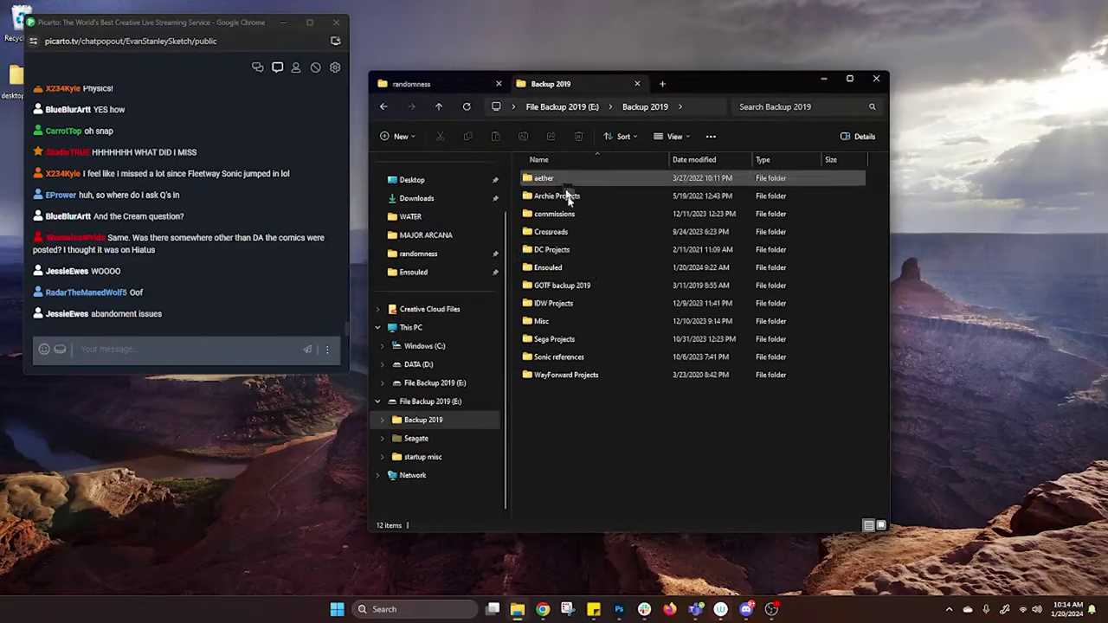
{"action": "double_click", "coordinate": [565, 284]}
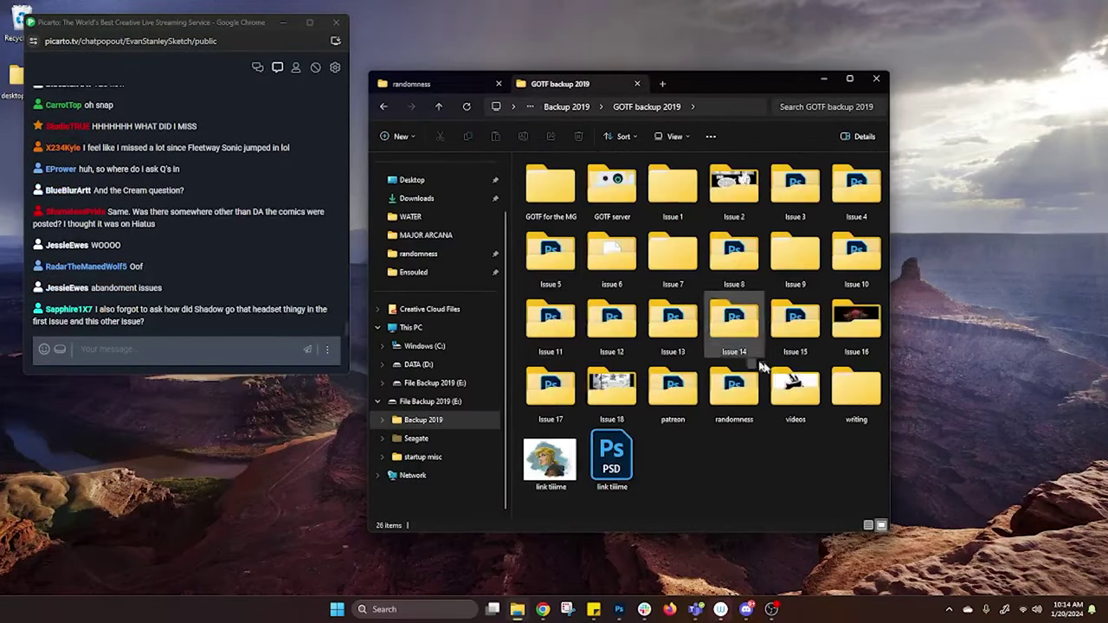
{"action": "double_click", "coordinate": [608, 391]}
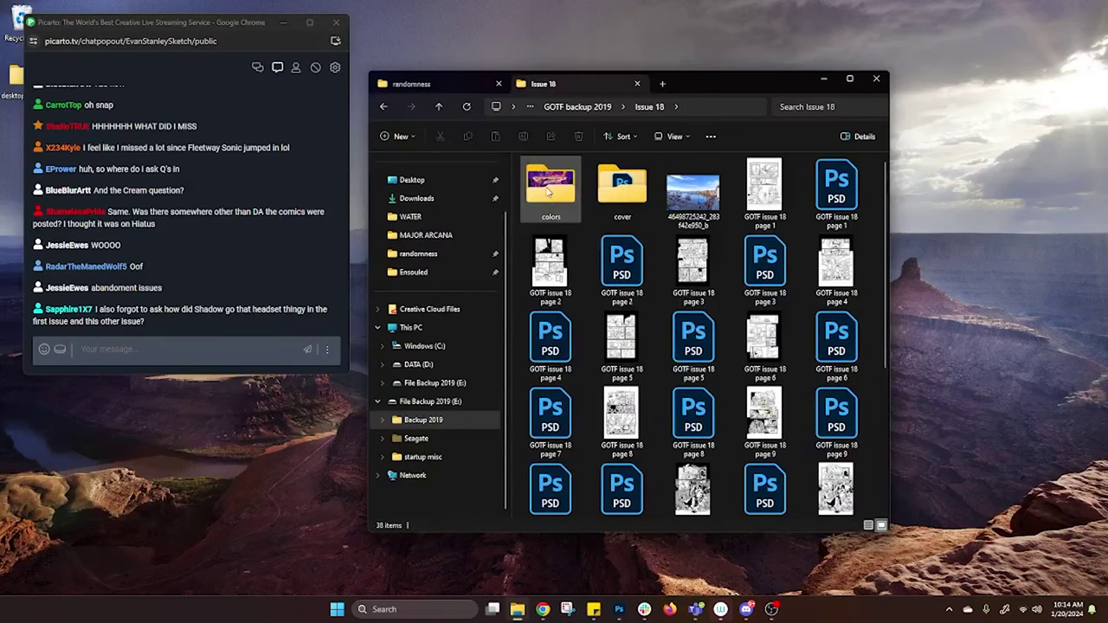
- Open the image GOTF issue 18 page 1 from the colors folder and reposition its viewer window
{"action": "double_click", "coordinate": [547, 193]}
{"action": "left_click", "coordinate": [672, 182]}
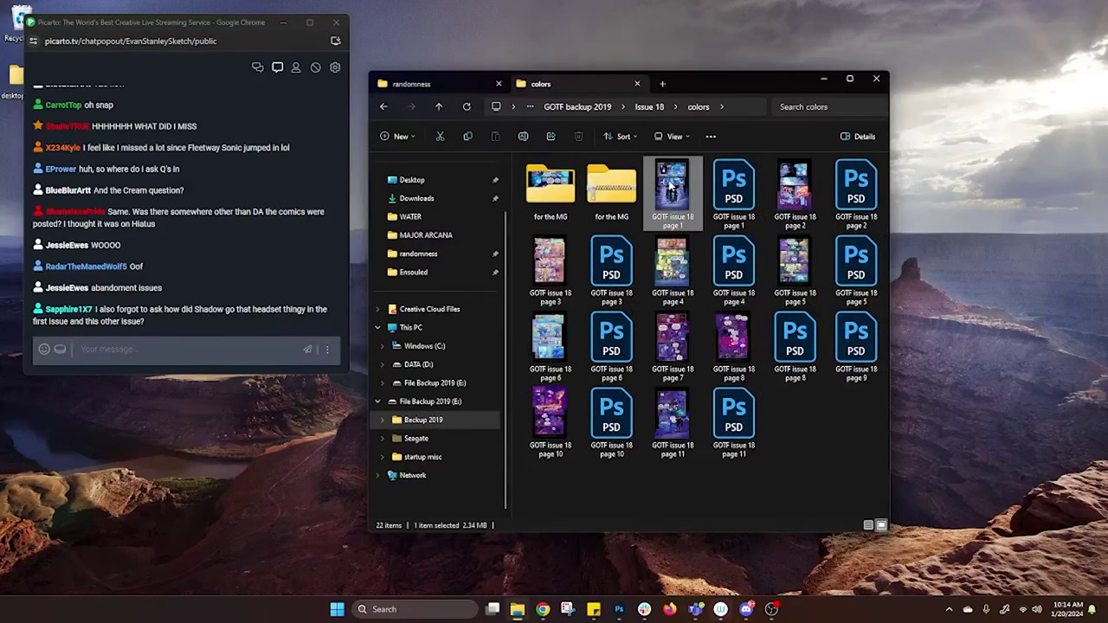
{"action": "double_click", "coordinate": [671, 184]}
{"action": "left_click_drag", "start_coordinate": [519, 104], "coordinate": [774, 36]}
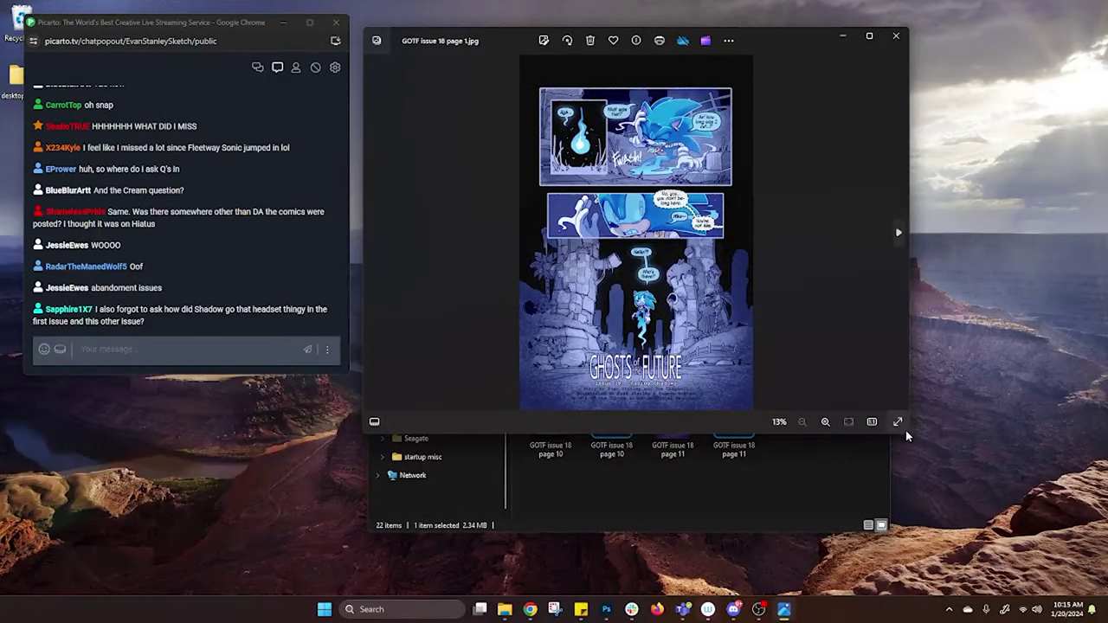
- Enlarge the image viewer window beside the stream chat and examine the panels of issue 18 page 1 up close
{"action": "left_click_drag", "start_coordinate": [906, 436], "coordinate": [1065, 584]}
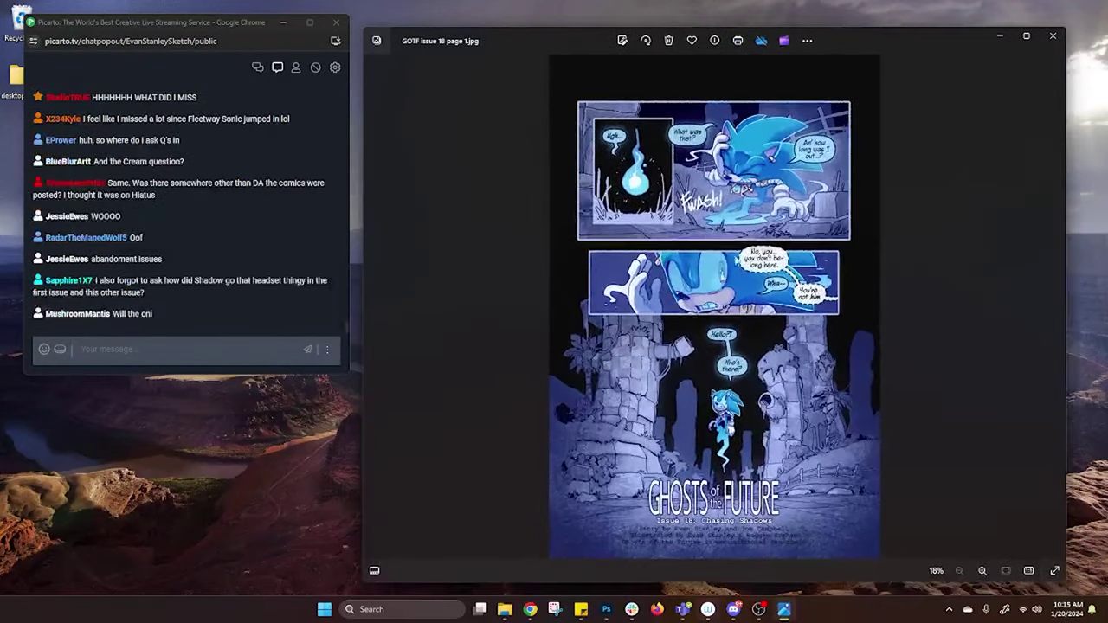
{"action": "scroll", "coordinate": [773, 378], "scroll_direction": "up", "scroll_amount": 1}
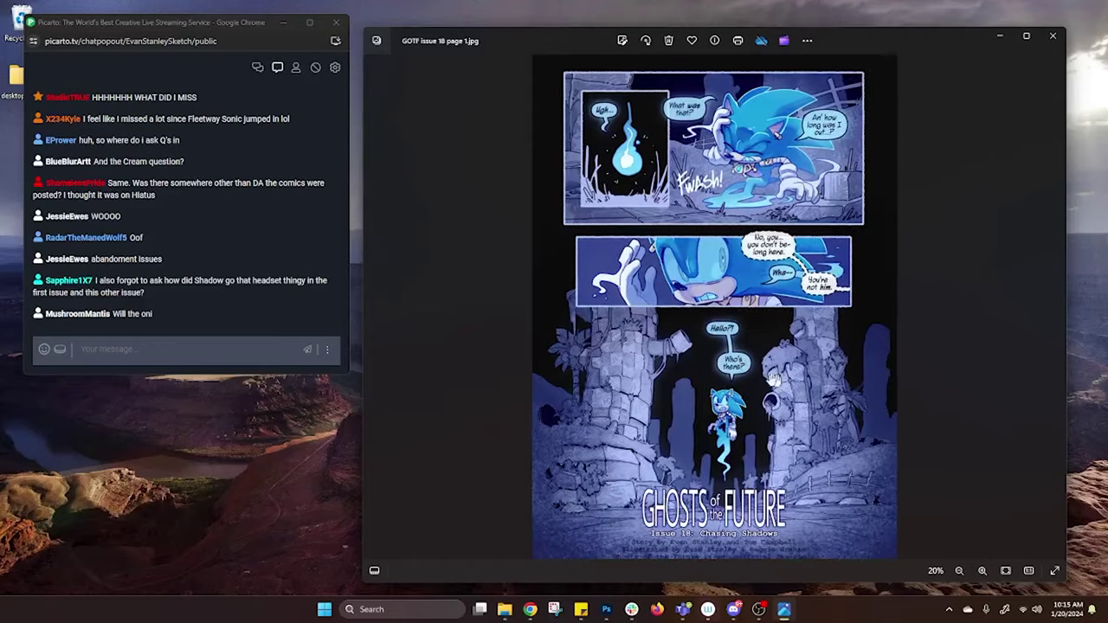
{"action": "scroll", "coordinate": [691, 419], "scroll_direction": "up", "scroll_amount": 3}
{"action": "scroll", "coordinate": [690, 419], "scroll_direction": "down", "scroll_amount": 2}
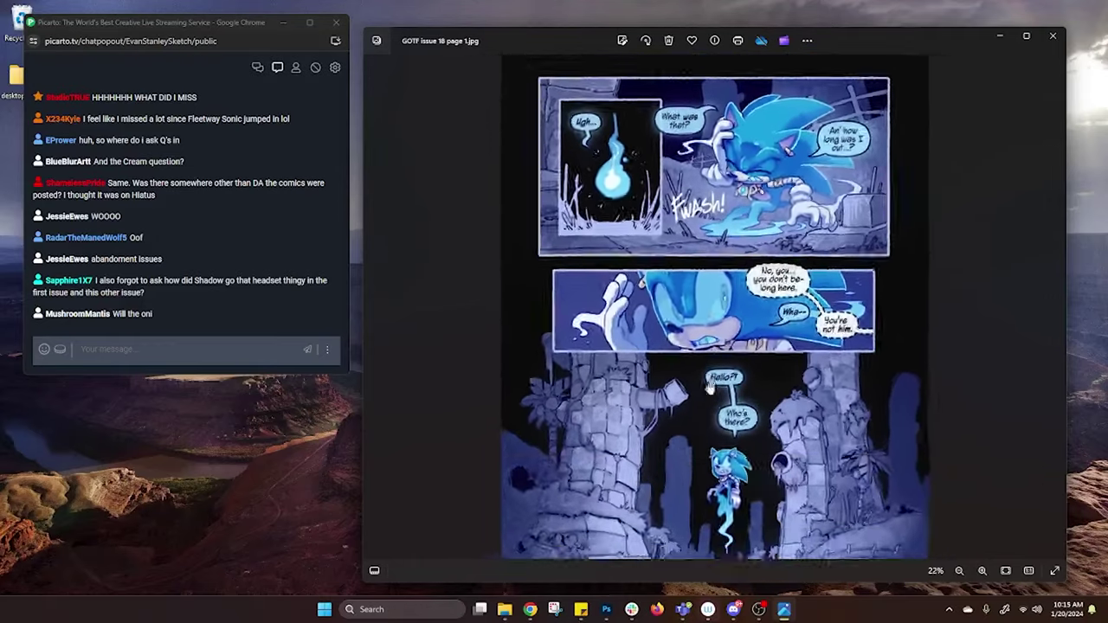
{"action": "left_click_drag", "start_coordinate": [690, 419], "coordinate": [717, 391]}
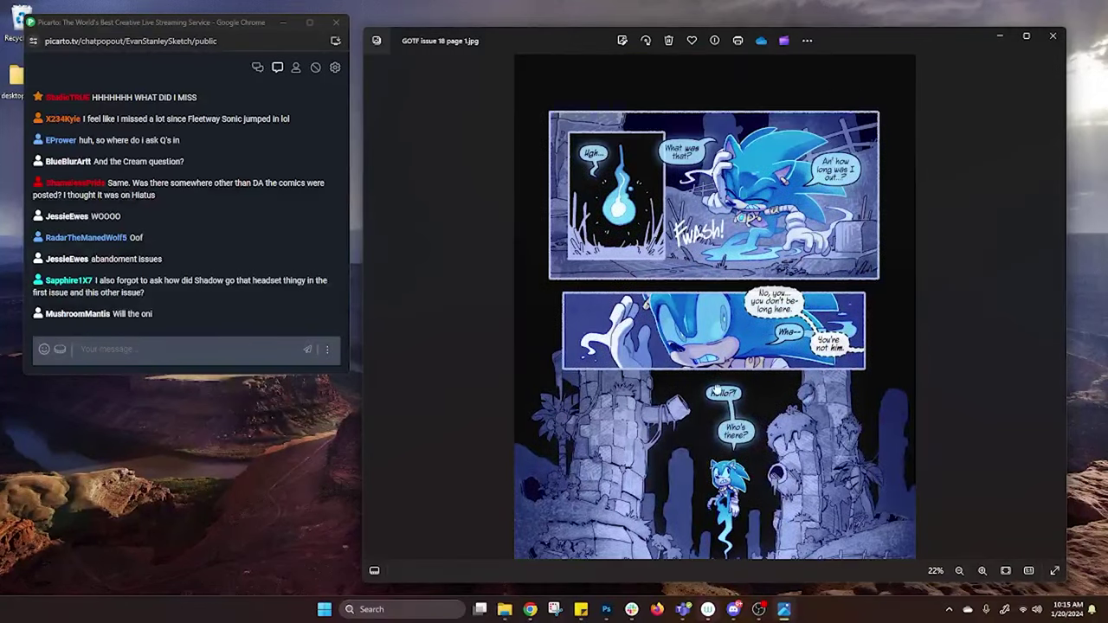
{"action": "left_click_drag", "start_coordinate": [712, 443], "coordinate": [704, 316]}
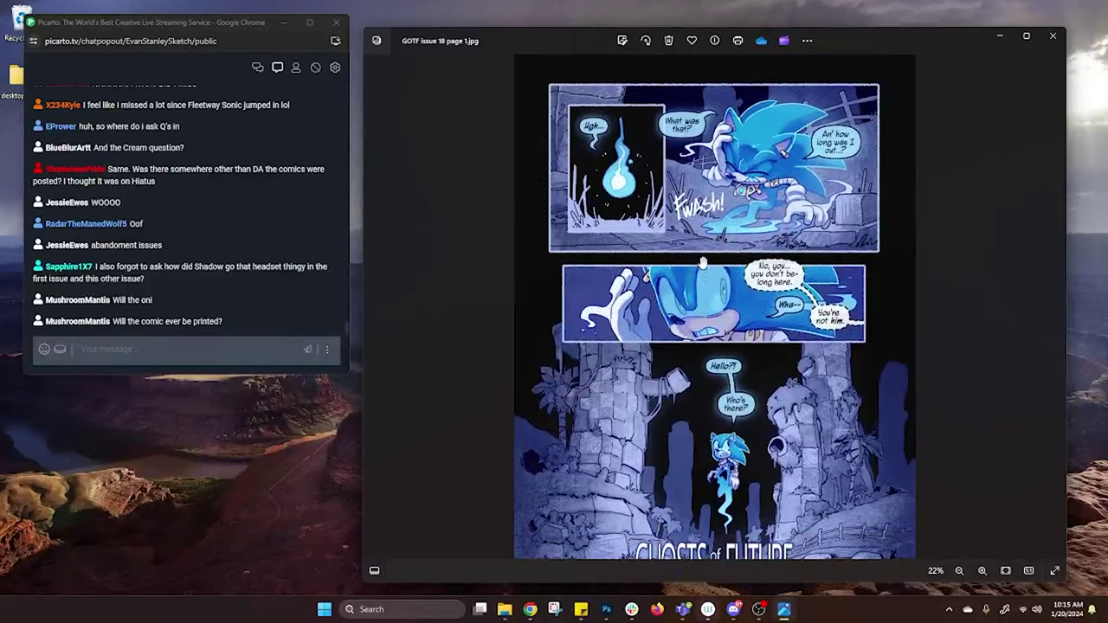
{"action": "scroll", "coordinate": [705, 316], "scroll_direction": "down", "scroll_amount": 1}
{"action": "scroll", "coordinate": [705, 285], "scroll_direction": "down", "scroll_amount": 1}
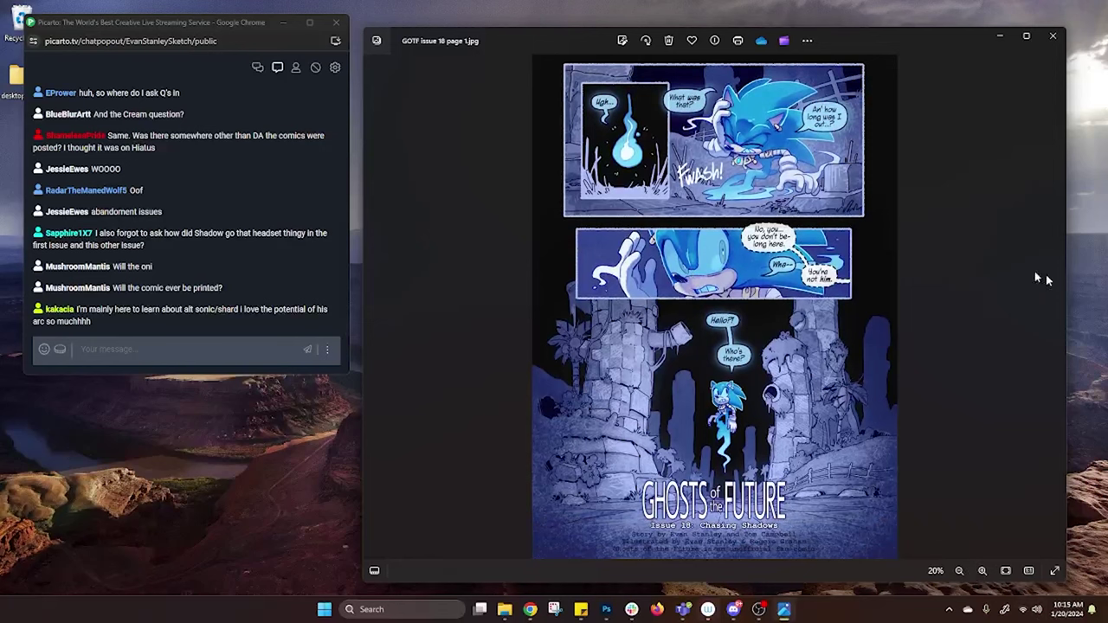
- Leaf ahead to page 3 of issue 18 and return through page 2 to page 1
{"action": "left_click", "coordinate": [1054, 310]}
{"action": "left_click", "coordinate": [1055, 310]}
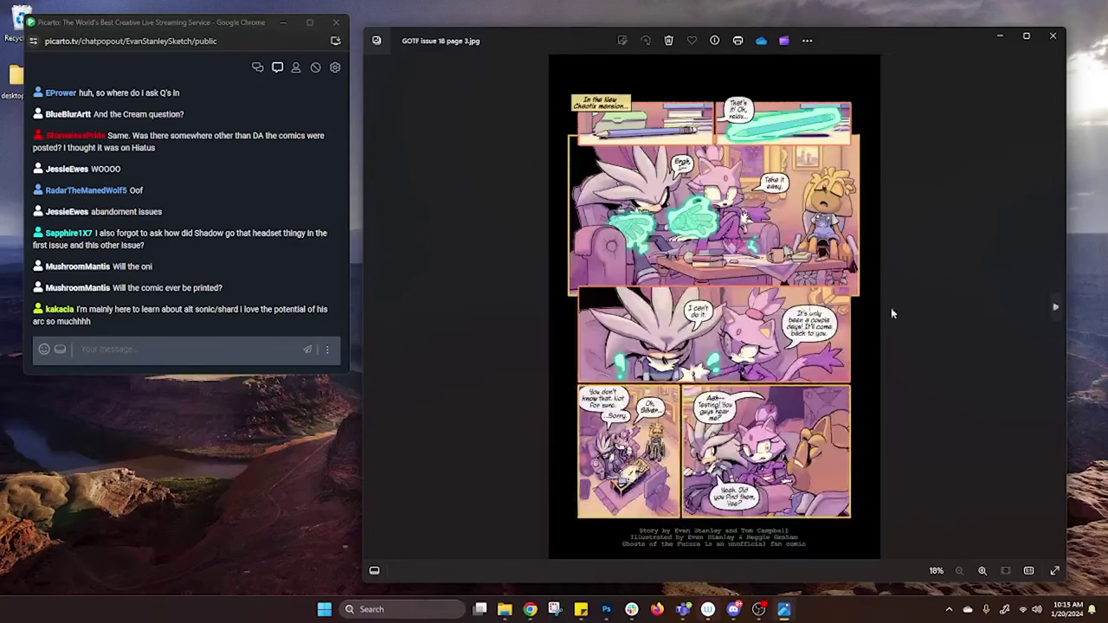
{"action": "left_click", "coordinate": [374, 310]}
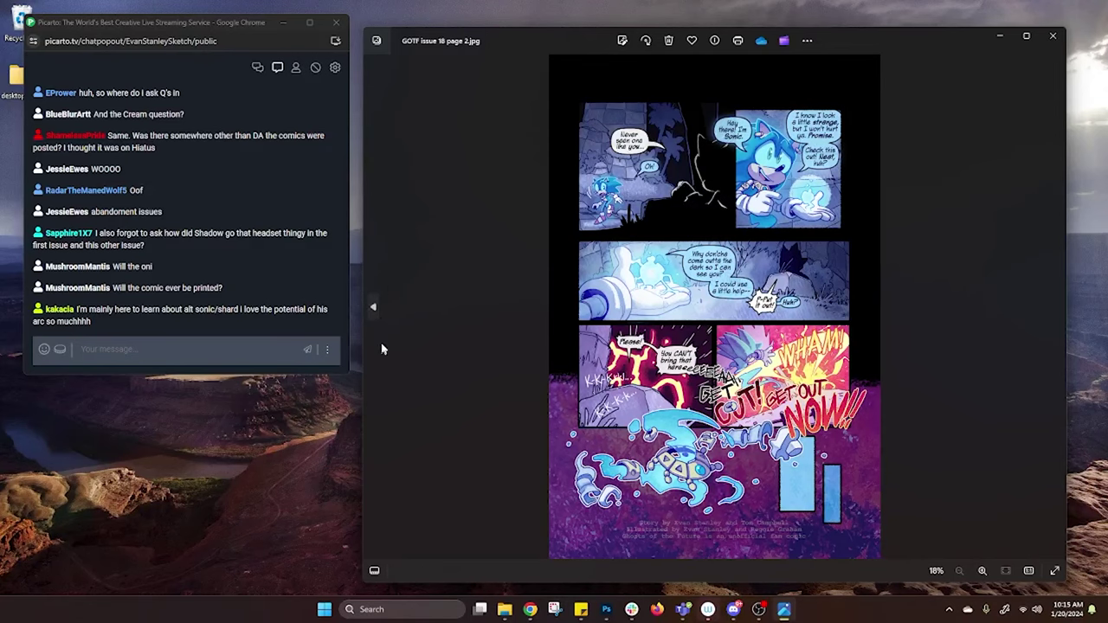
{"action": "left_click", "coordinate": [373, 309]}
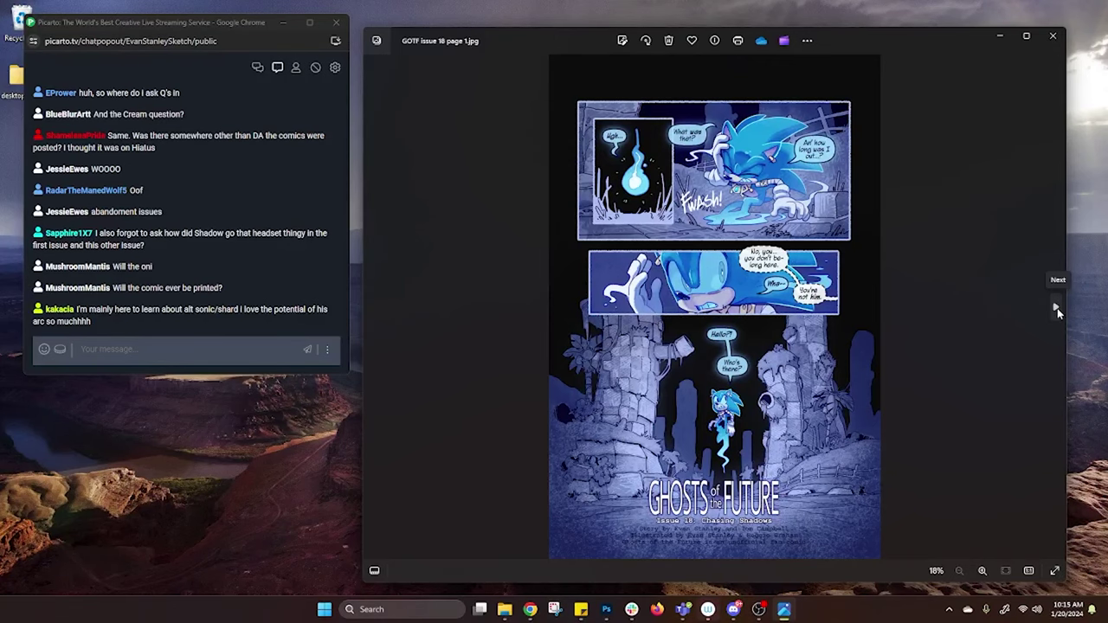
- Show issue 18 page 2 and examine its panels up close, from the opening dialogue to the credits
{"action": "left_click", "coordinate": [1057, 308]}
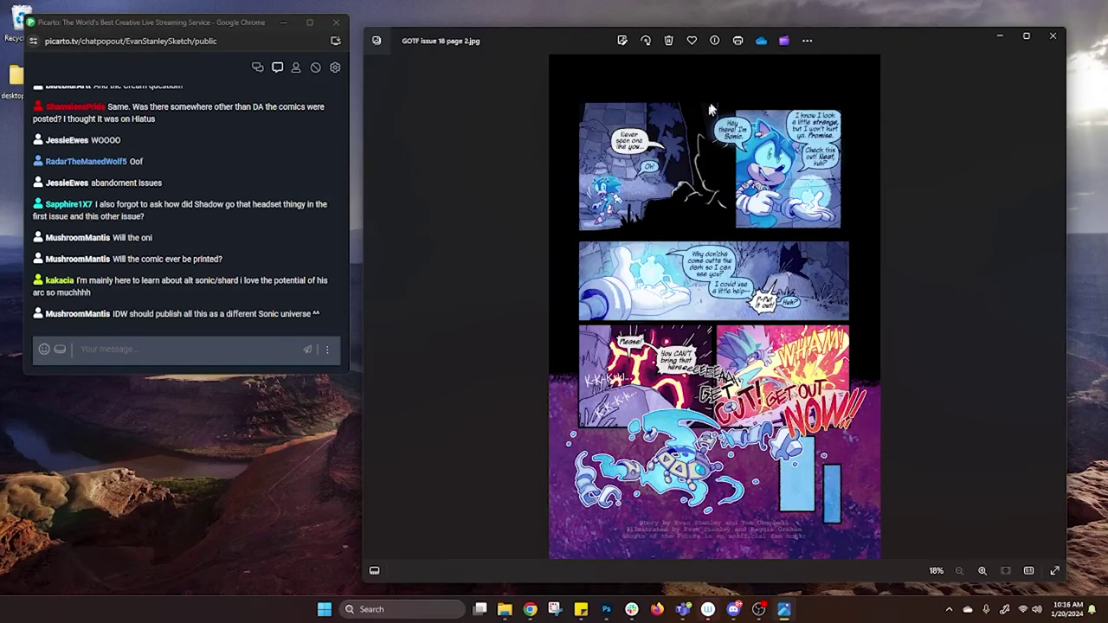
{"action": "scroll", "coordinate": [708, 110], "scroll_direction": "up", "scroll_amount": 5}
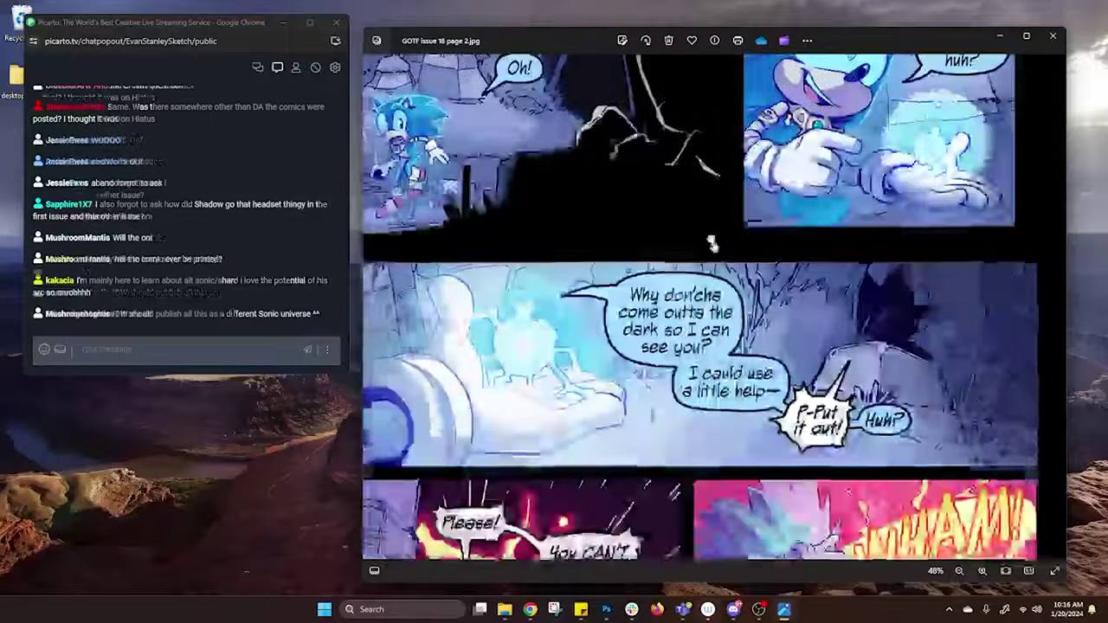
{"action": "scroll", "coordinate": [712, 243], "scroll_direction": "down", "scroll_amount": 3}
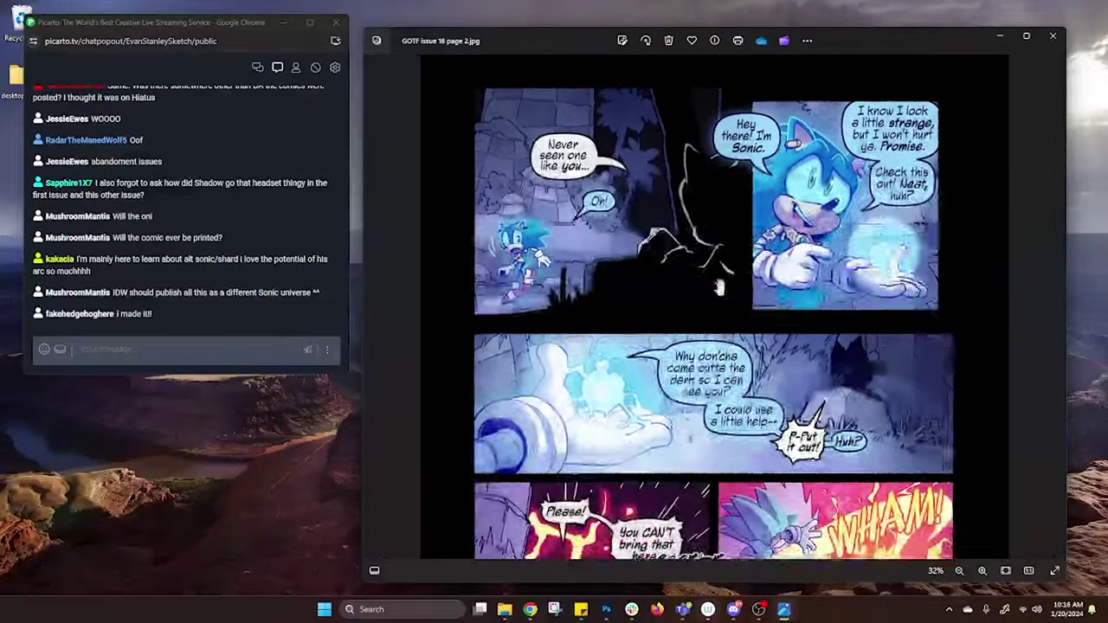
{"action": "scroll", "coordinate": [717, 288], "scroll_direction": "down", "scroll_amount": 2}
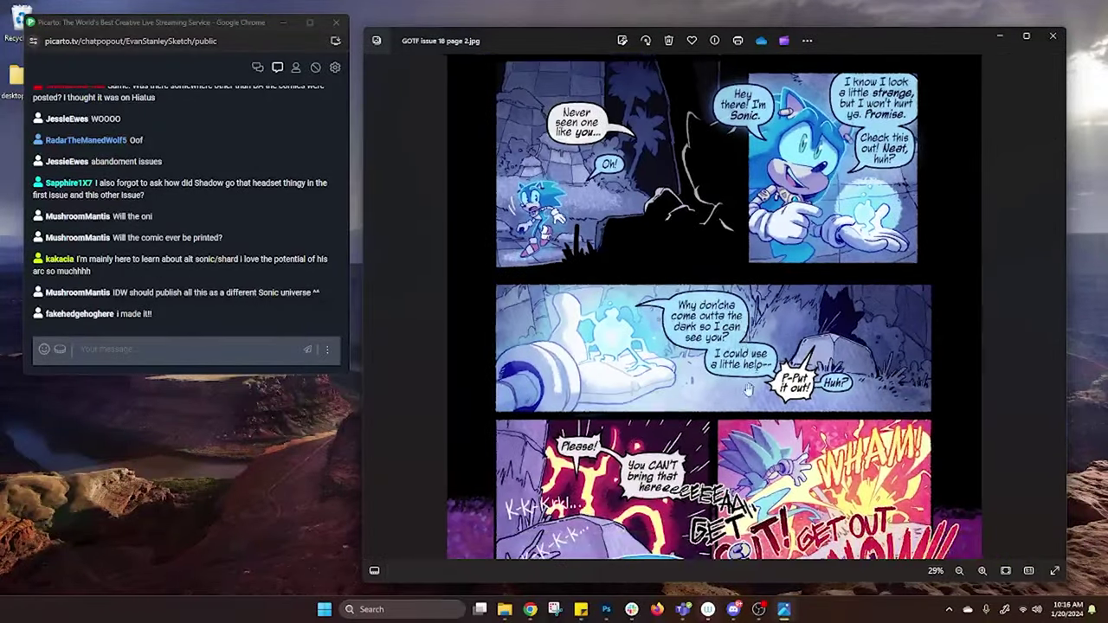
{"action": "scroll", "coordinate": [748, 390], "scroll_direction": "down", "scroll_amount": 3}
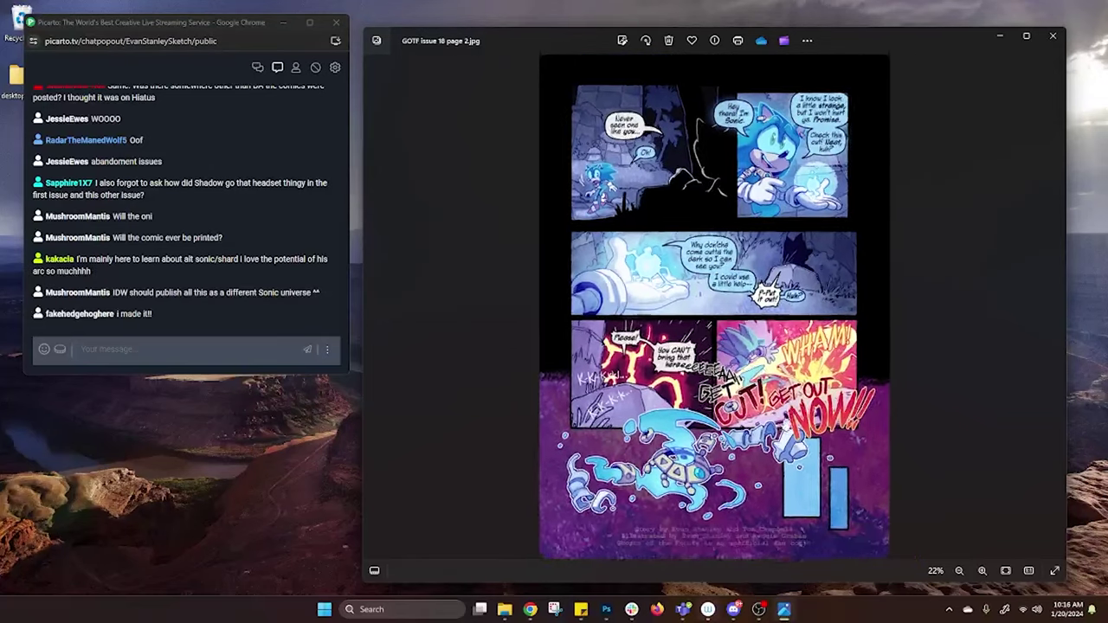
{"action": "left_click_drag", "start_coordinate": [732, 419], "coordinate": [731, 370]}
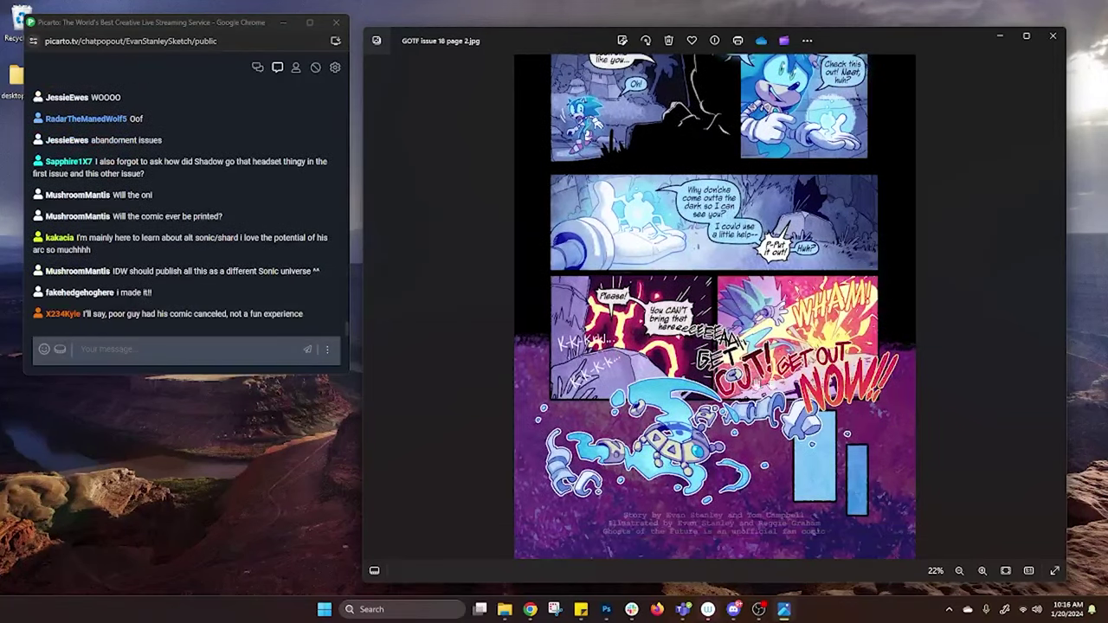
{"action": "scroll", "coordinate": [820, 437], "scroll_direction": "down", "scroll_amount": 1}
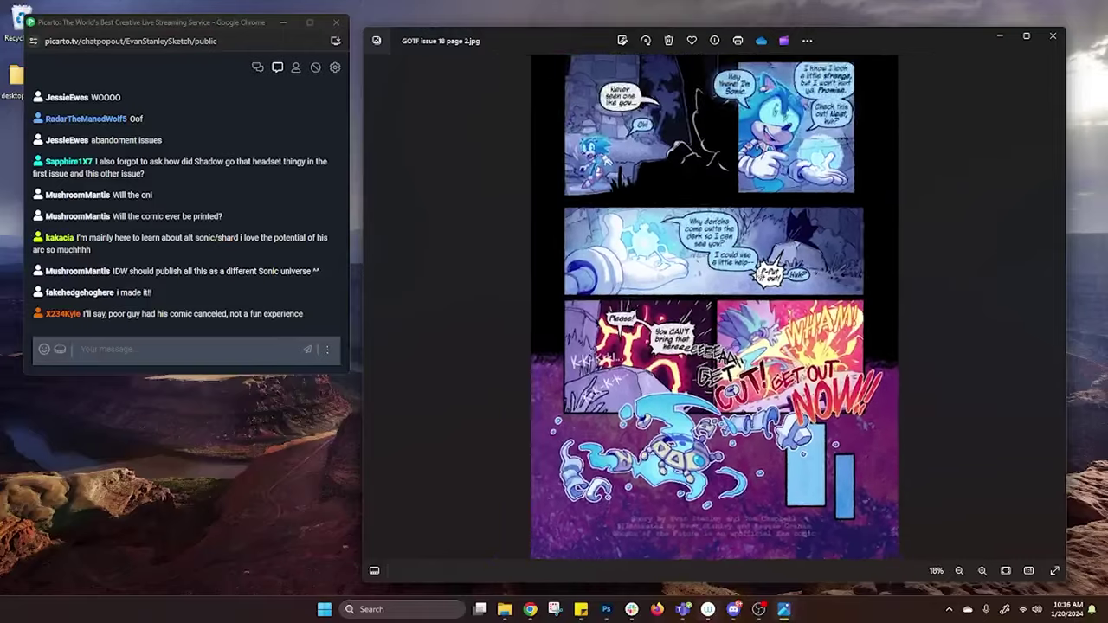
{"action": "scroll", "coordinate": [715, 307], "scroll_direction": "up", "scroll_amount": 1}
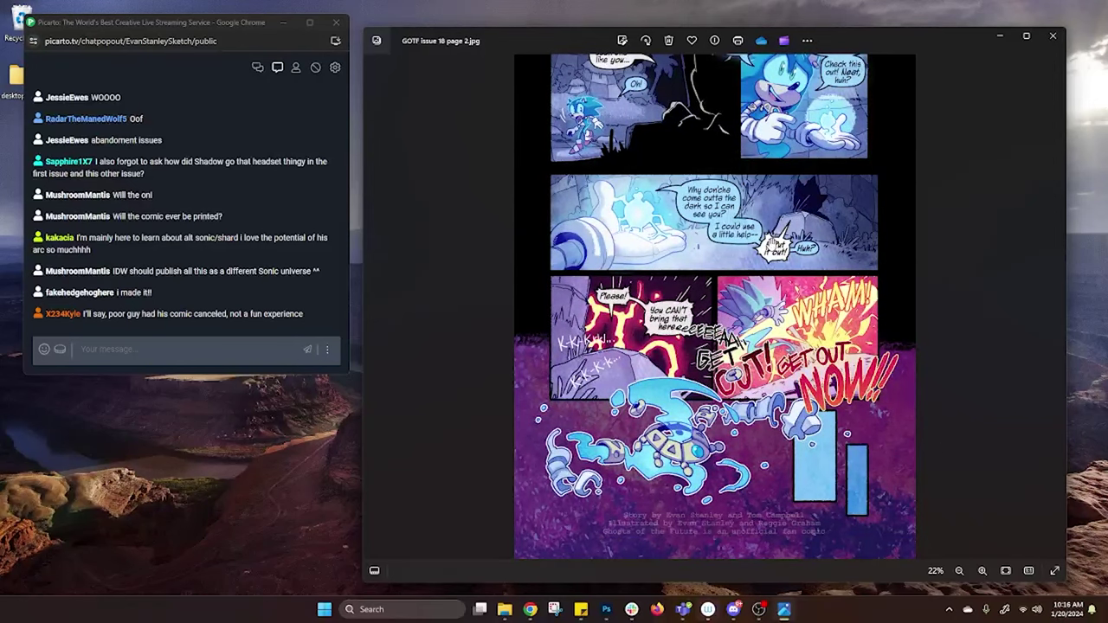
{"action": "scroll", "coordinate": [772, 245], "scroll_direction": "up", "scroll_amount": 2}
{"action": "scroll", "coordinate": [766, 370], "scroll_direction": "down", "scroll_amount": 2}
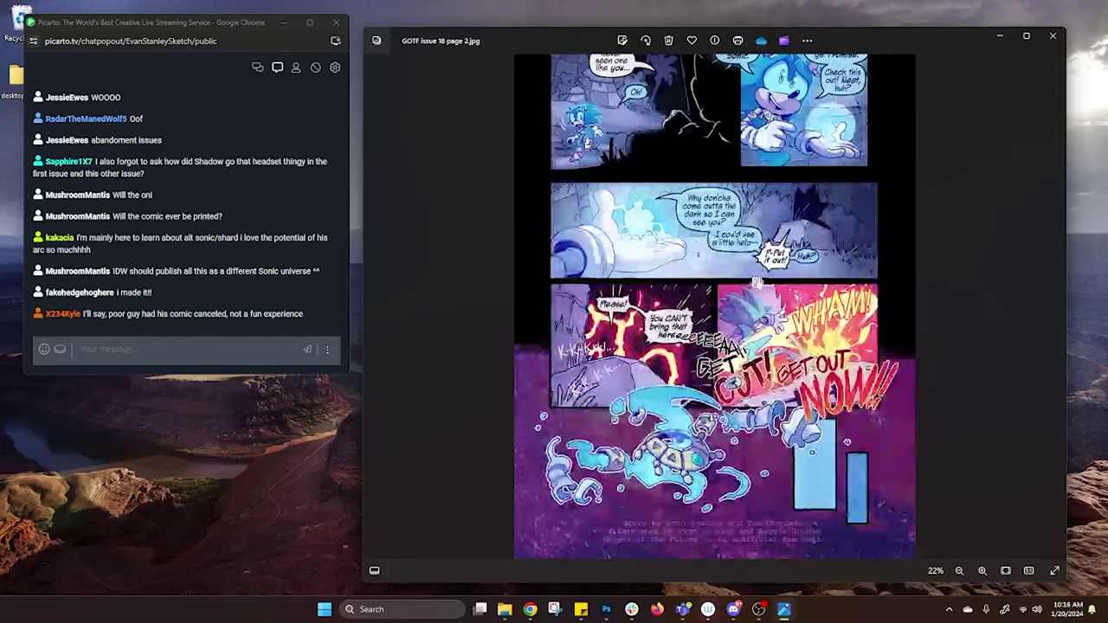
{"action": "scroll", "coordinate": [766, 370], "scroll_direction": "down", "scroll_amount": 2}
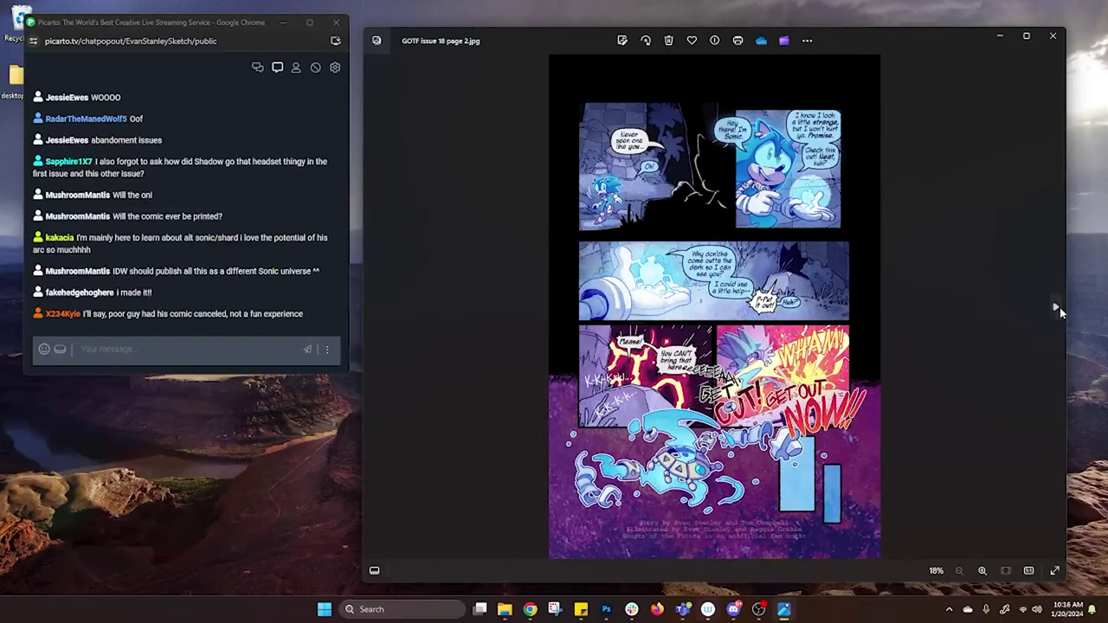
- Show issue 18 page 3, glance back at page 2 once, and examine page 3's mansion panels up close
{"action": "left_click", "coordinate": [1057, 308]}
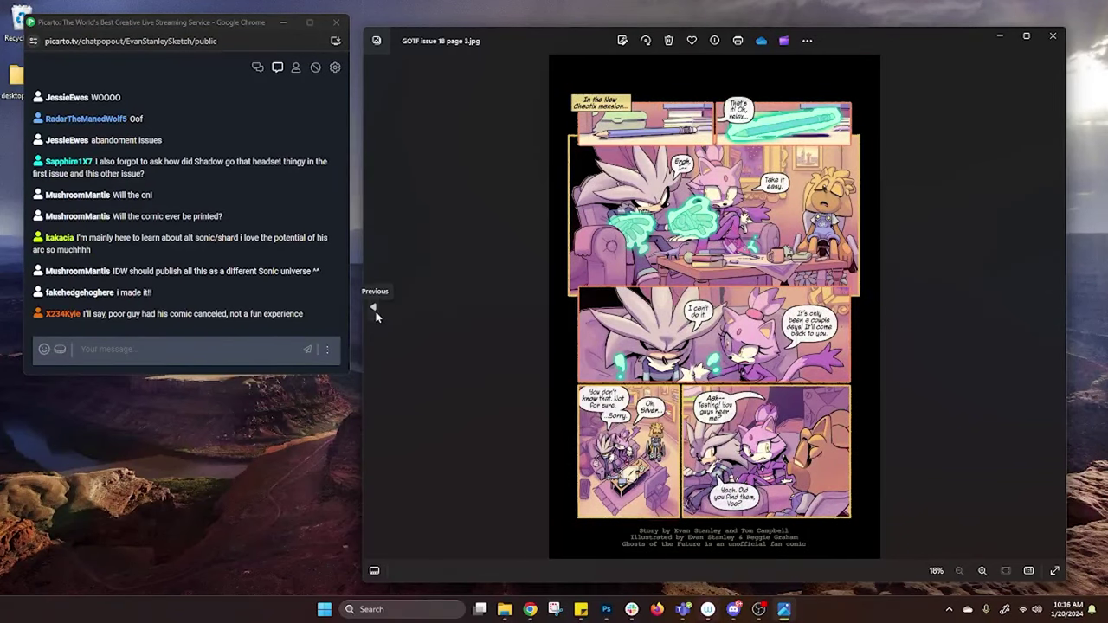
{"action": "left_click", "coordinate": [373, 308]}
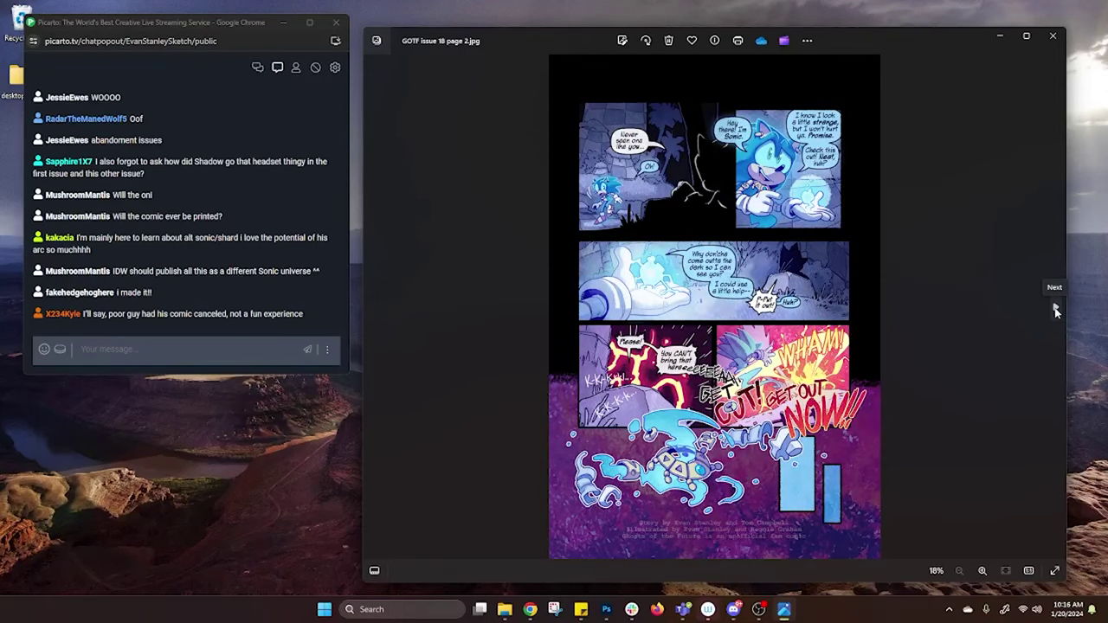
{"action": "left_click", "coordinate": [1056, 311]}
{"action": "scroll", "coordinate": [690, 258], "scroll_direction": "up", "scroll_amount": 2}
{"action": "scroll", "coordinate": [690, 258], "scroll_direction": "down", "scroll_amount": 3}
{"action": "scroll", "coordinate": [703, 338], "scroll_direction": "up", "scroll_amount": 3}
{"action": "scroll", "coordinate": [706, 351], "scroll_direction": "down", "scroll_amount": 2}
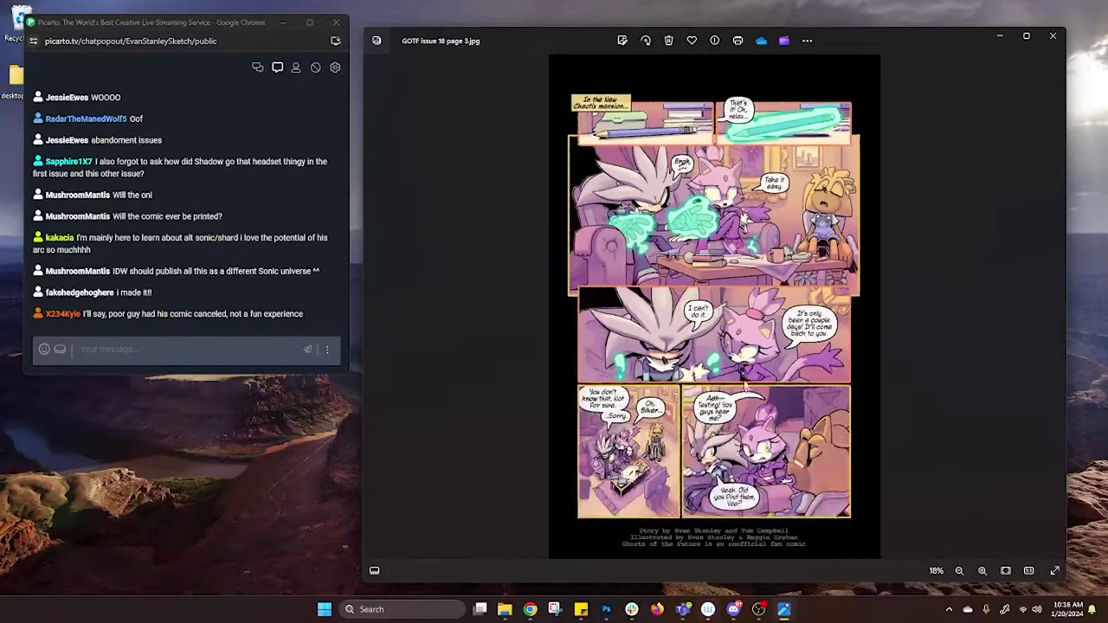
{"action": "scroll", "coordinate": [743, 384], "scroll_direction": "up", "scroll_amount": 2}
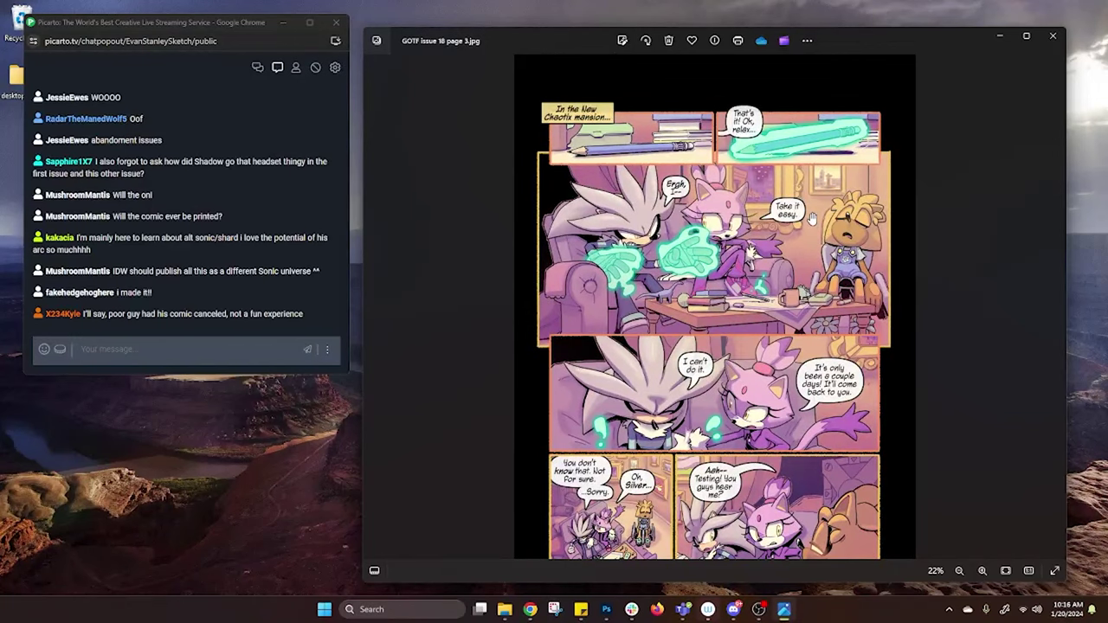
{"action": "left_click_drag", "start_coordinate": [783, 253], "coordinate": [817, 256]}
{"action": "left_click_drag", "start_coordinate": [682, 549], "coordinate": [682, 444]}
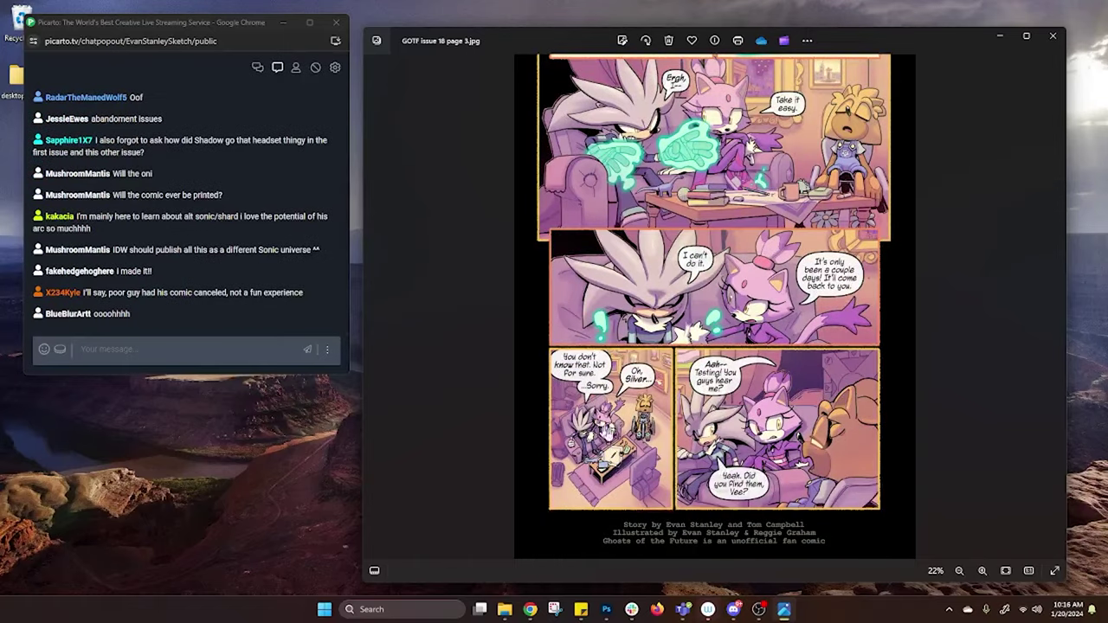
{"action": "scroll", "coordinate": [808, 383], "scroll_direction": "up", "scroll_amount": 2}
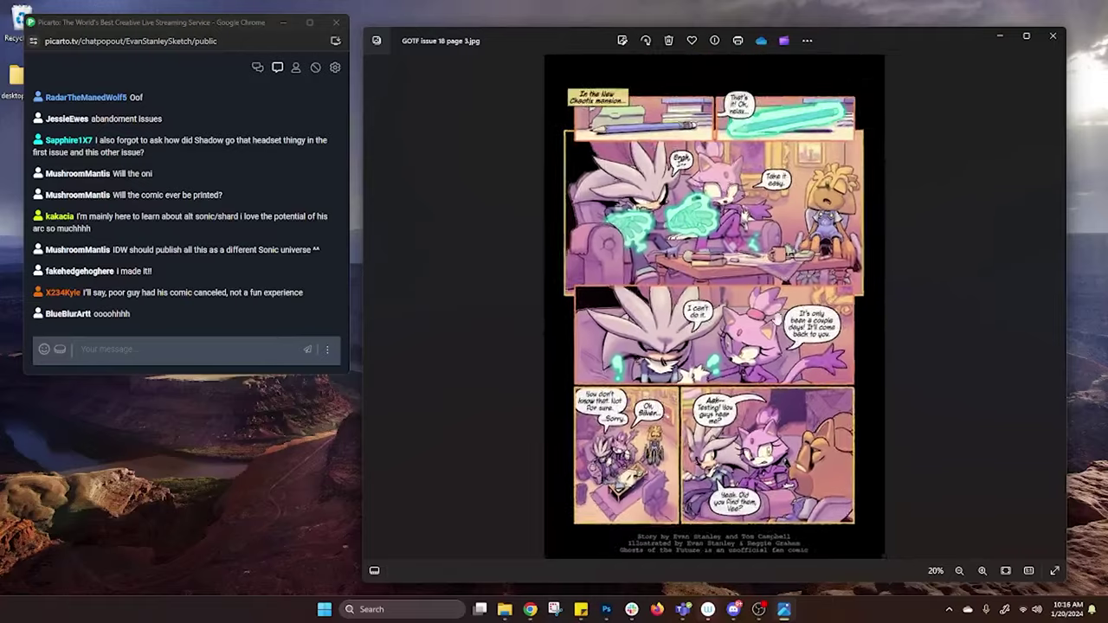
{"action": "scroll", "coordinate": [784, 266], "scroll_direction": "up", "scroll_amount": 1}
{"action": "scroll", "coordinate": [1004, 372], "scroll_direction": "down", "scroll_amount": 2}
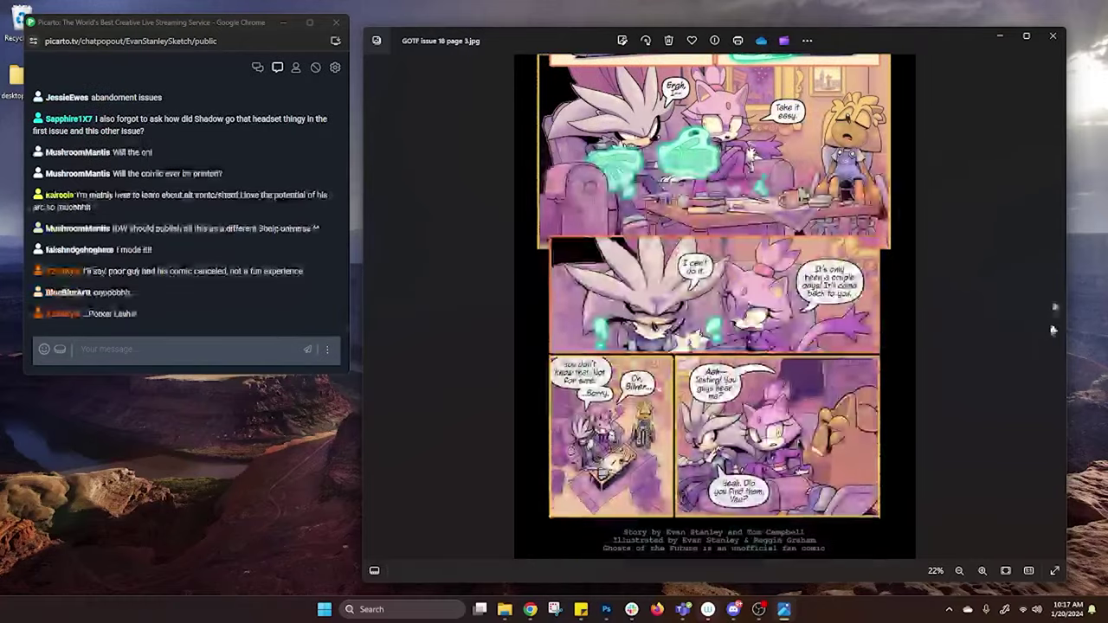
- Advance to issue 18 page 4 and examine its office argument panels at a larger size
{"action": "left_click", "coordinate": [1056, 309]}
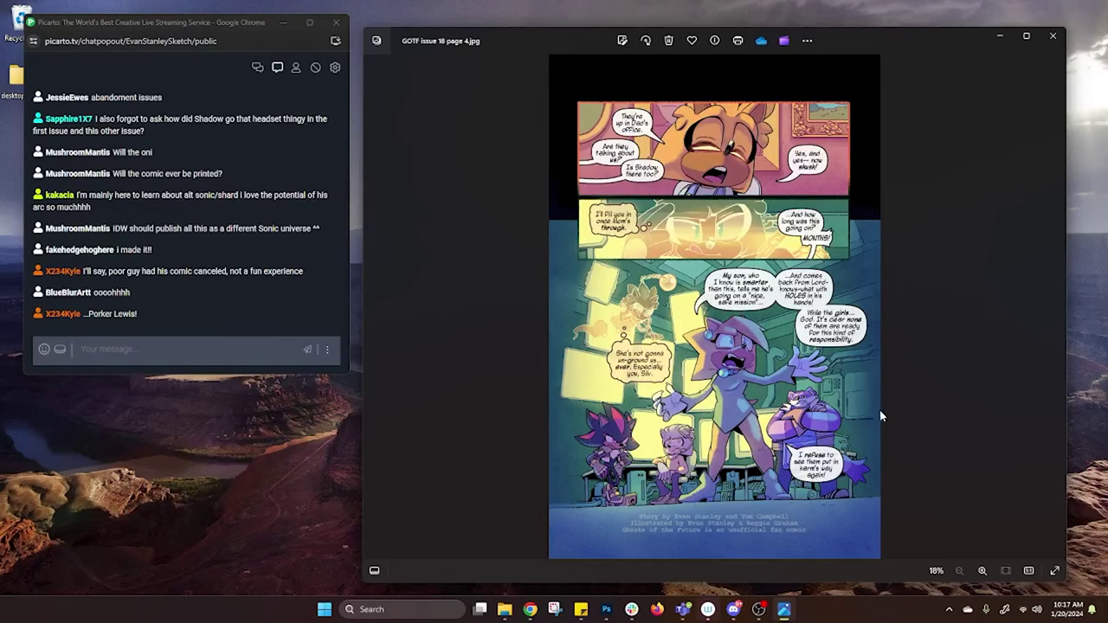
{"action": "scroll", "coordinate": [909, 407], "scroll_direction": "up", "scroll_amount": 2}
{"action": "scroll", "coordinate": [828, 282], "scroll_direction": "down", "scroll_amount": 1}
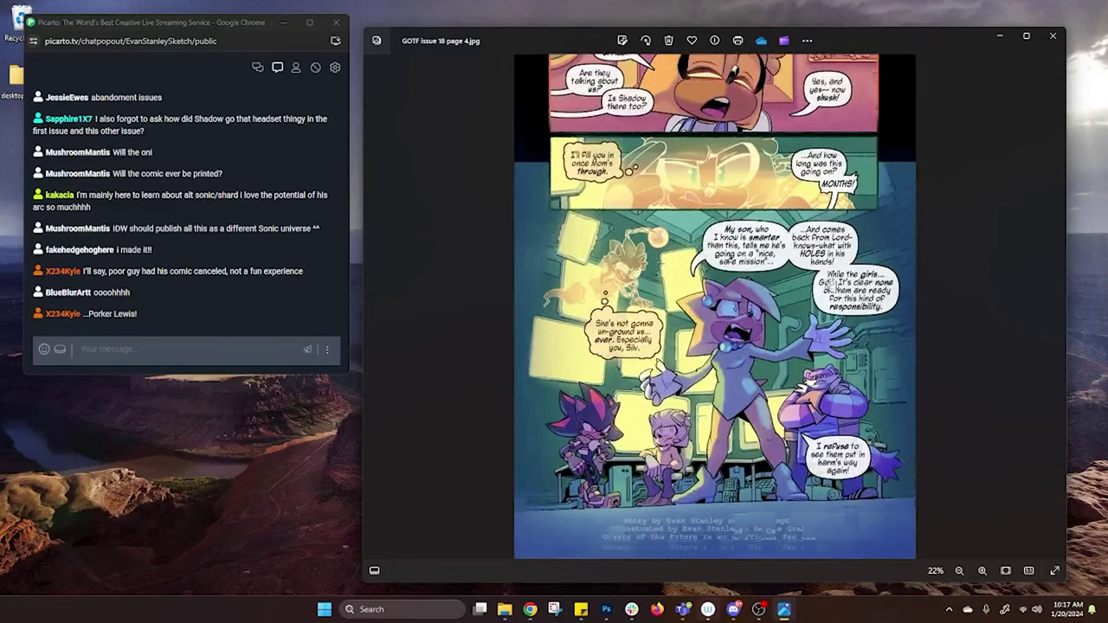
{"action": "scroll", "coordinate": [828, 284], "scroll_direction": "up", "scroll_amount": 1}
{"action": "scroll", "coordinate": [837, 395], "scroll_direction": "down", "scroll_amount": 1}
{"action": "scroll", "coordinate": [837, 395], "scroll_direction": "up", "scroll_amount": 1}
{"action": "scroll", "coordinate": [814, 381], "scroll_direction": "down", "scroll_amount": 1}
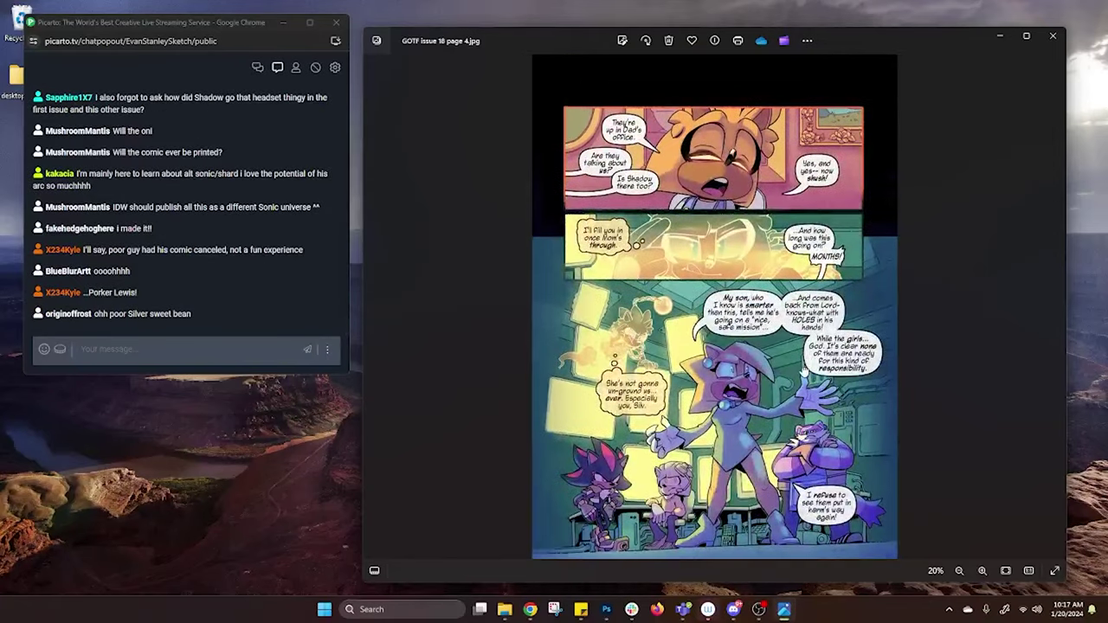
{"action": "scroll", "coordinate": [762, 287], "scroll_direction": "down", "scroll_amount": 1}
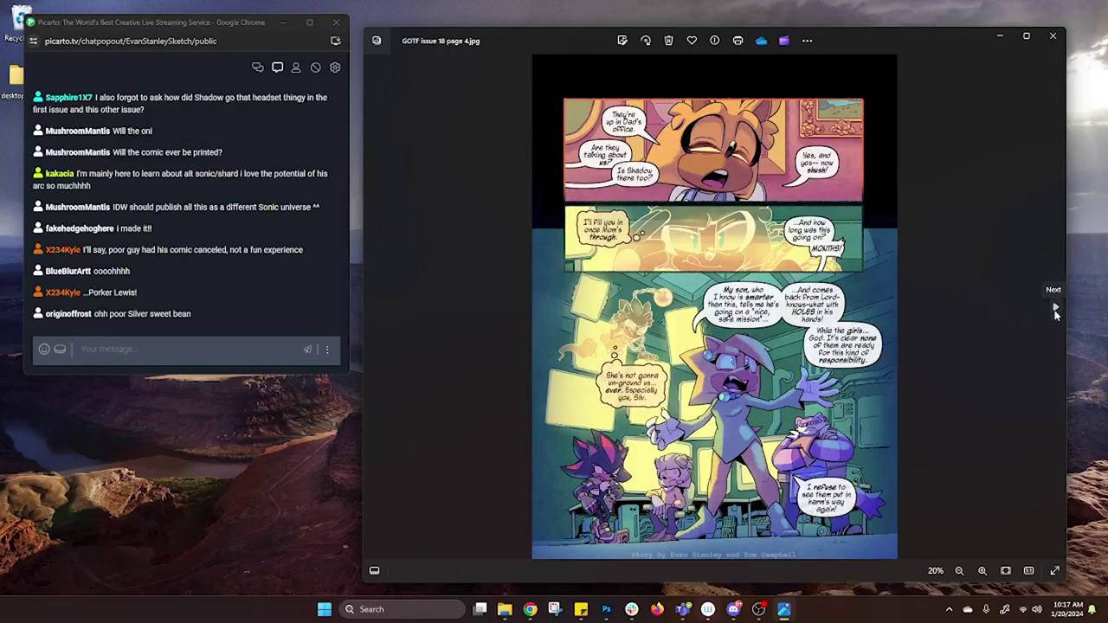
- Advance to issue 18 page 5, read its panels up close and fit the whole page in view
{"action": "left_click", "coordinate": [1055, 310]}
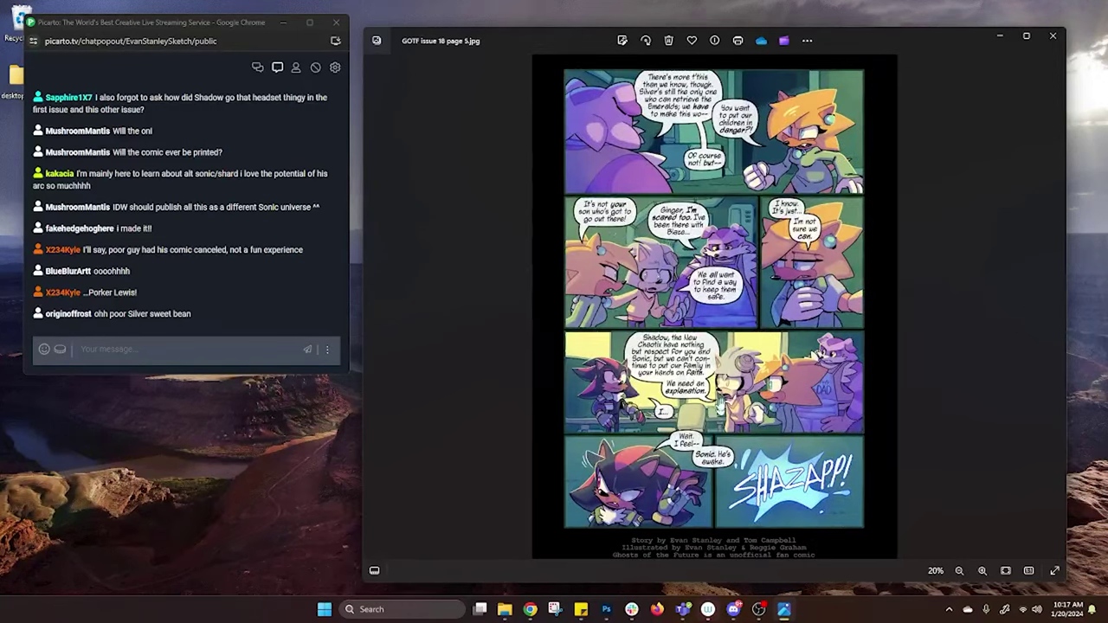
{"action": "scroll", "coordinate": [707, 372], "scroll_direction": "down", "scroll_amount": 1}
{"action": "scroll", "coordinate": [722, 259], "scroll_direction": "up", "scroll_amount": 4}
{"action": "scroll", "coordinate": [717, 257], "scroll_direction": "down", "scroll_amount": 1}
{"action": "scroll", "coordinate": [726, 422], "scroll_direction": "down", "scroll_amount": 1}
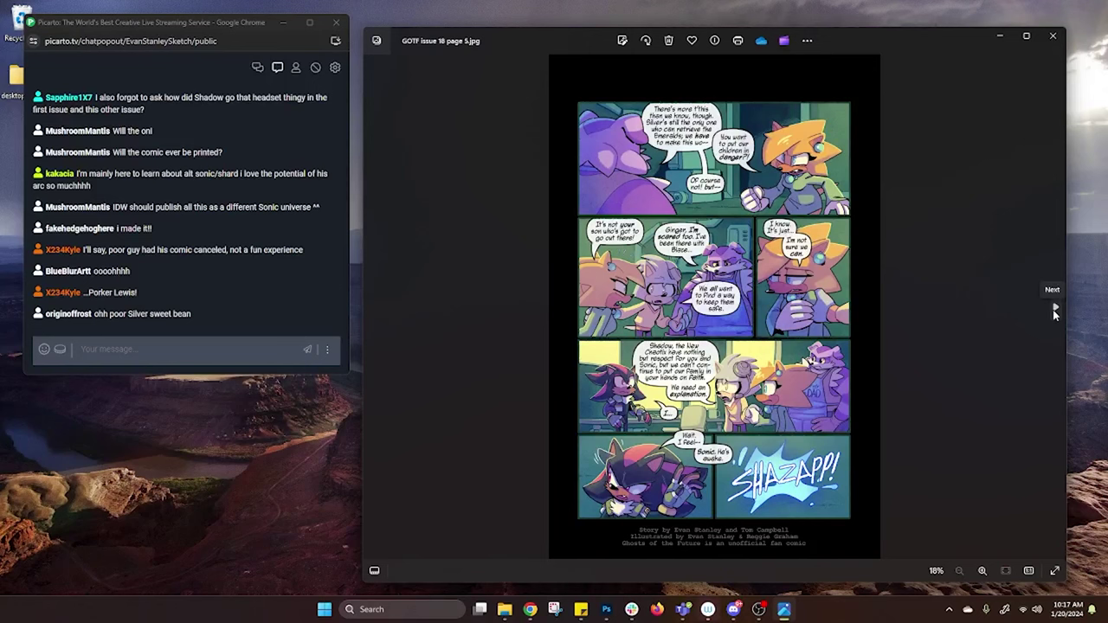
- Advance to issue 18 page 6 and examine its vault infirmary panels at a larger size
{"action": "left_click", "coordinate": [1054, 311]}
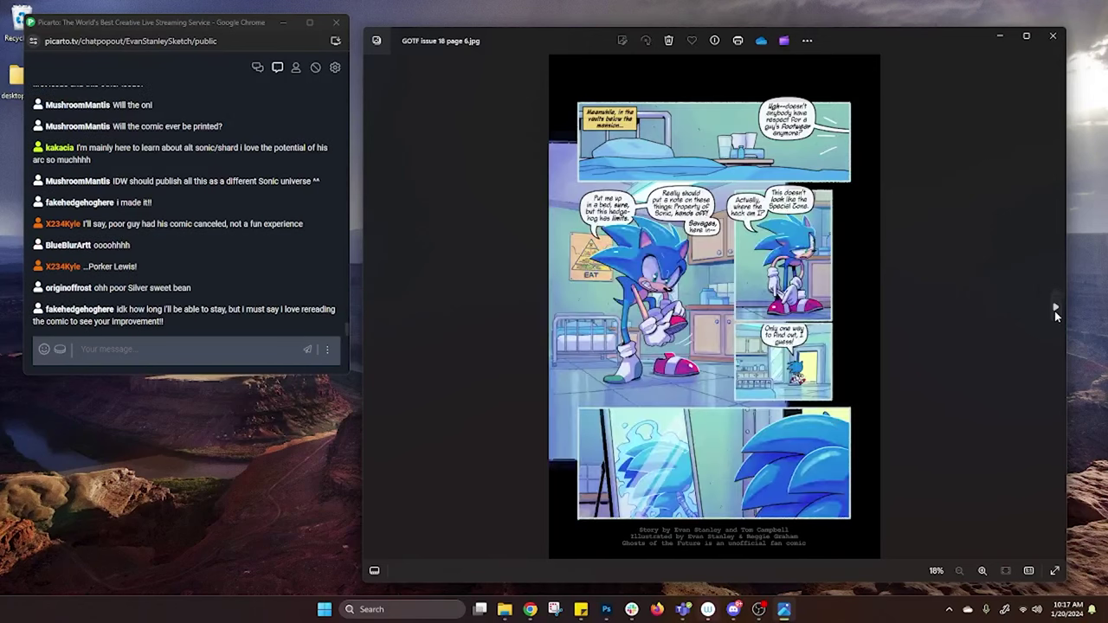
{"action": "scroll", "coordinate": [725, 293], "scroll_direction": "up", "scroll_amount": 2}
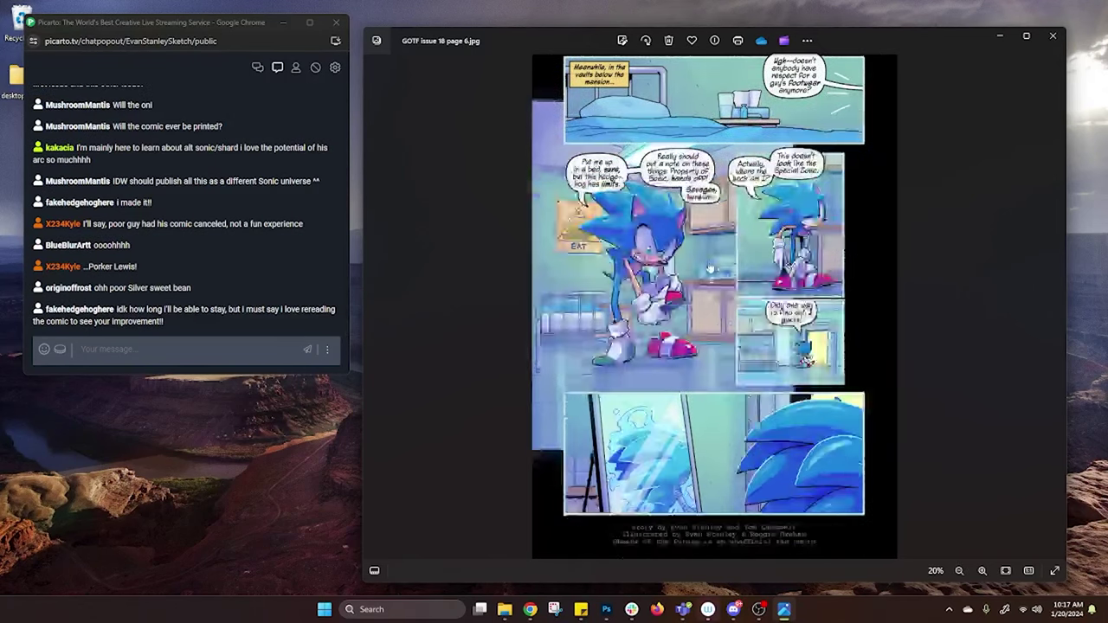
{"action": "scroll", "coordinate": [717, 364], "scroll_direction": "up", "scroll_amount": 1}
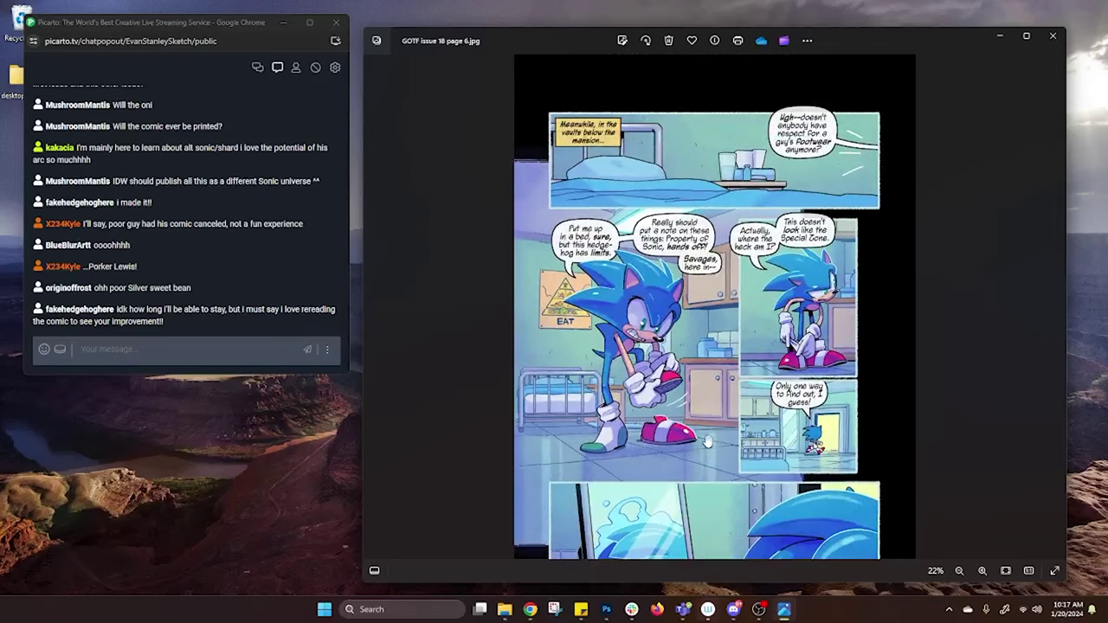
{"action": "scroll", "coordinate": [706, 438], "scroll_direction": "down", "scroll_amount": 2}
{"action": "scroll", "coordinate": [706, 371], "scroll_direction": "up", "scroll_amount": 2}
{"action": "scroll", "coordinate": [706, 371], "scroll_direction": "down", "scroll_amount": 1}
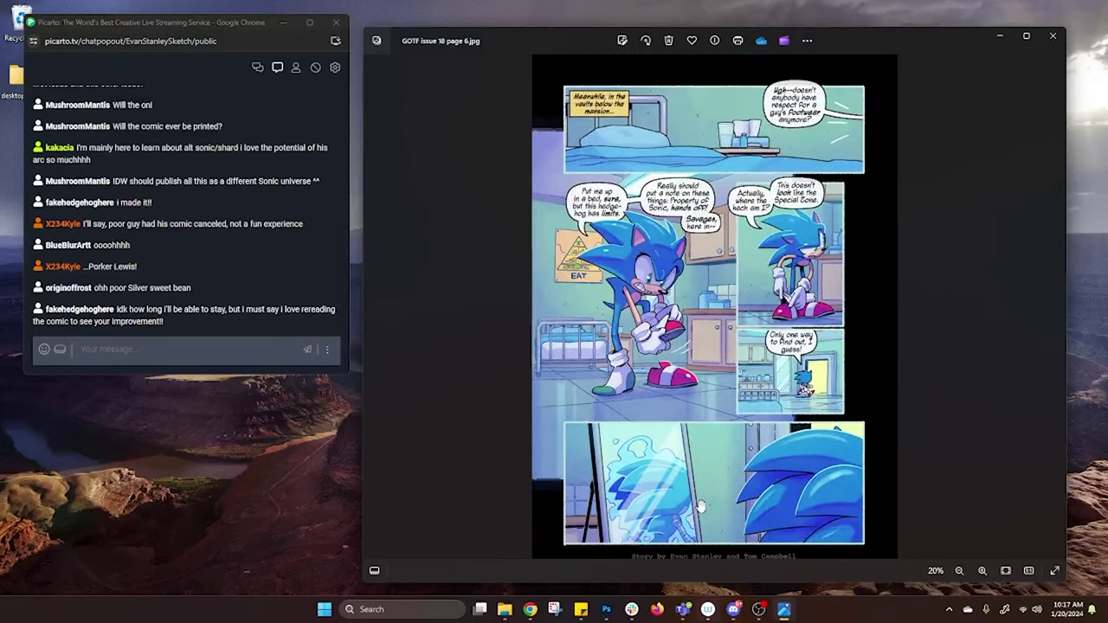
{"action": "scroll", "coordinate": [728, 459], "scroll_direction": "down", "scroll_amount": 2}
{"action": "scroll", "coordinate": [703, 505], "scroll_direction": "up", "scroll_amount": 2}
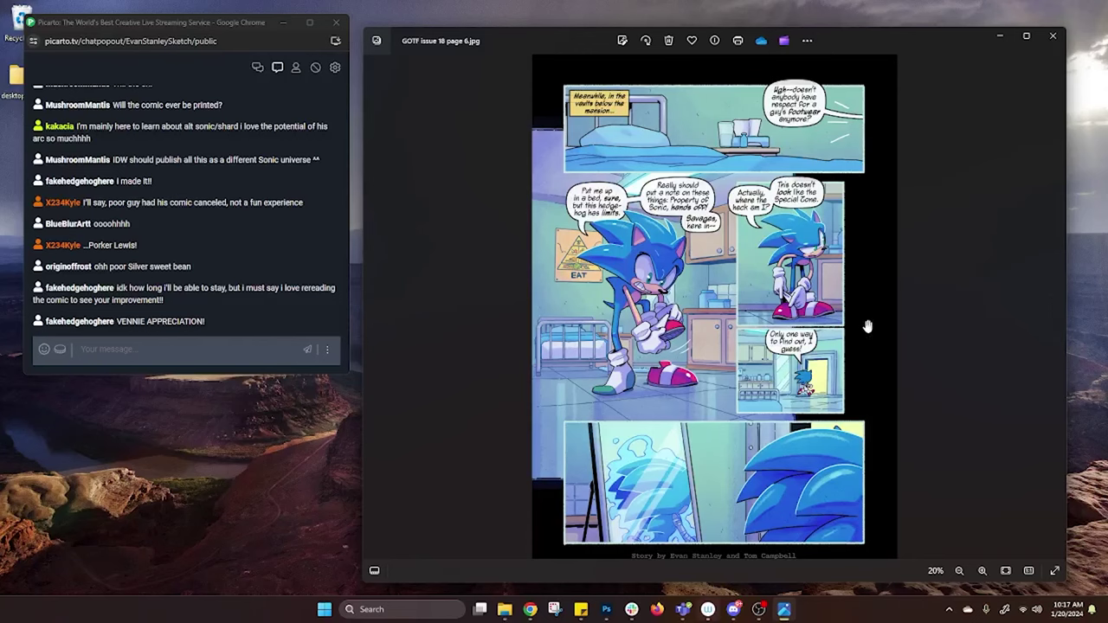
- Advance to issue 18 page 7 and read its underground base panels up close
{"action": "left_click", "coordinate": [1056, 287]}
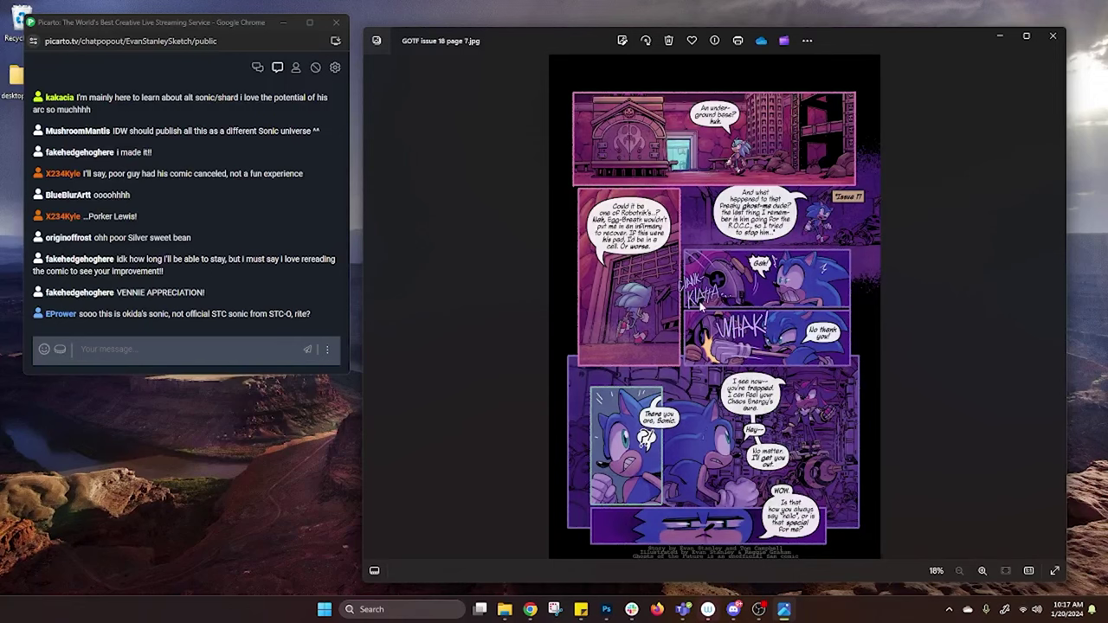
{"action": "scroll", "coordinate": [704, 305], "scroll_direction": "up", "scroll_amount": 1}
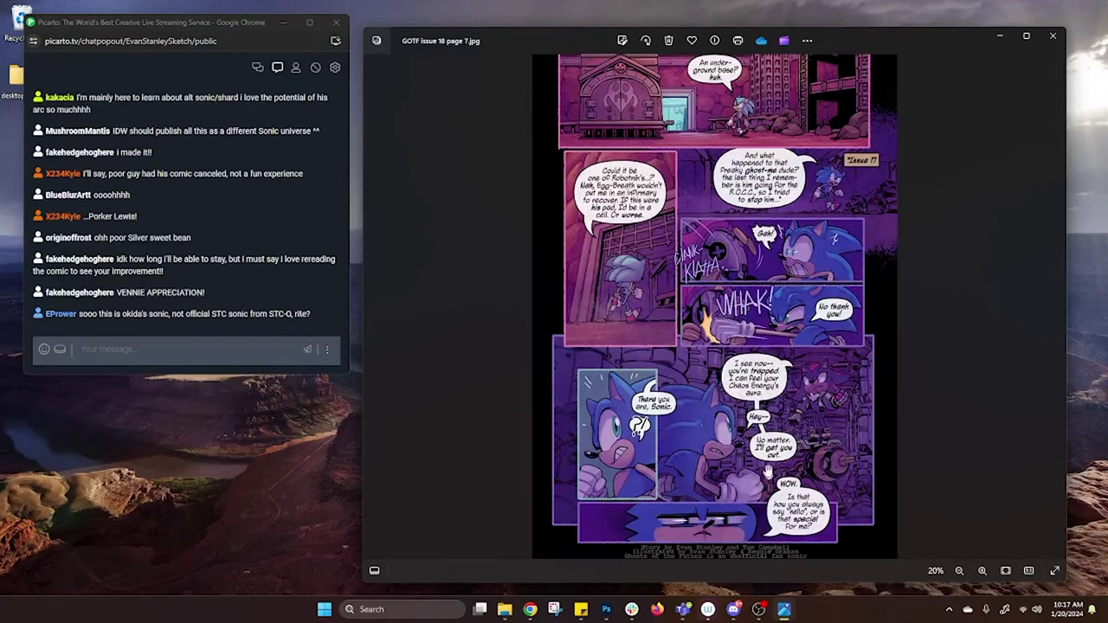
{"action": "scroll", "coordinate": [784, 494], "scroll_direction": "up", "scroll_amount": 1}
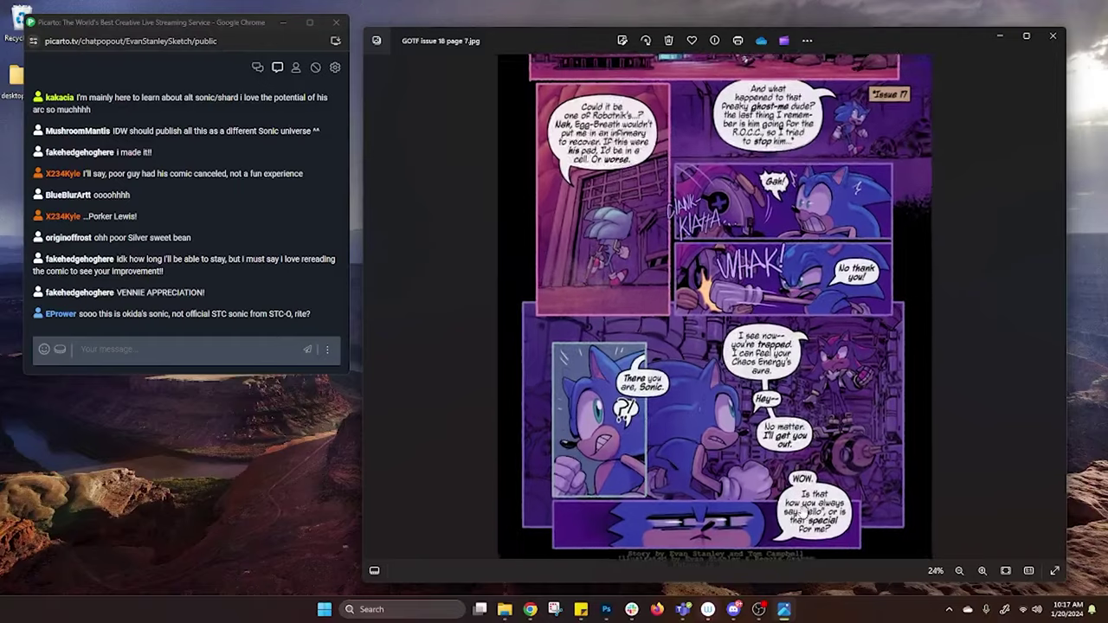
{"action": "left_click_drag", "start_coordinate": [881, 403], "coordinate": [873, 338]}
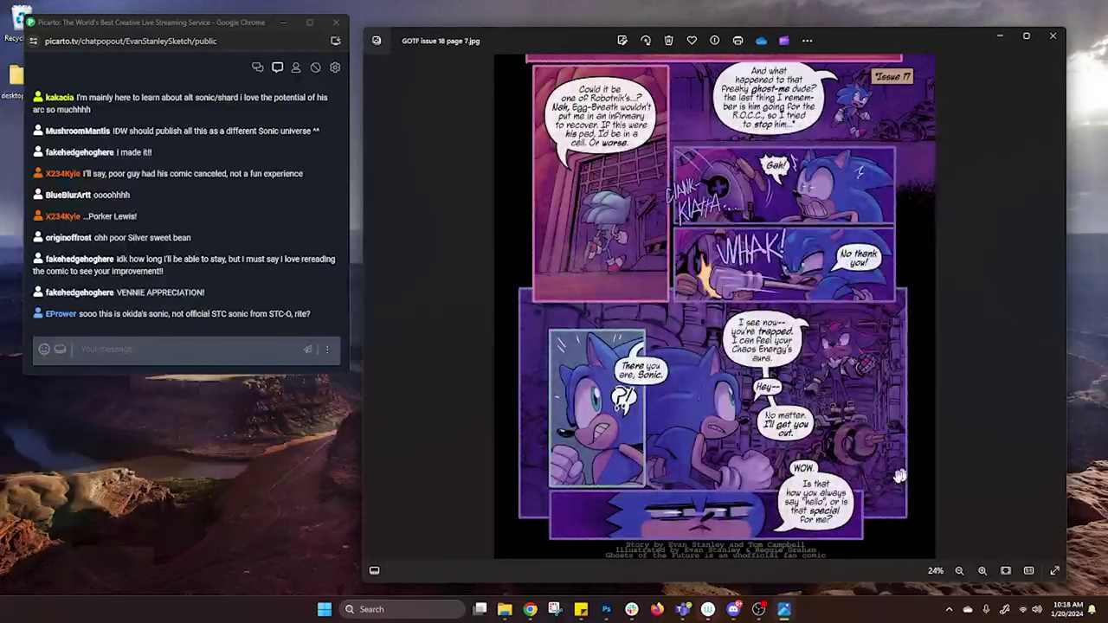
{"action": "scroll", "coordinate": [857, 478], "scroll_direction": "down", "scroll_amount": 1}
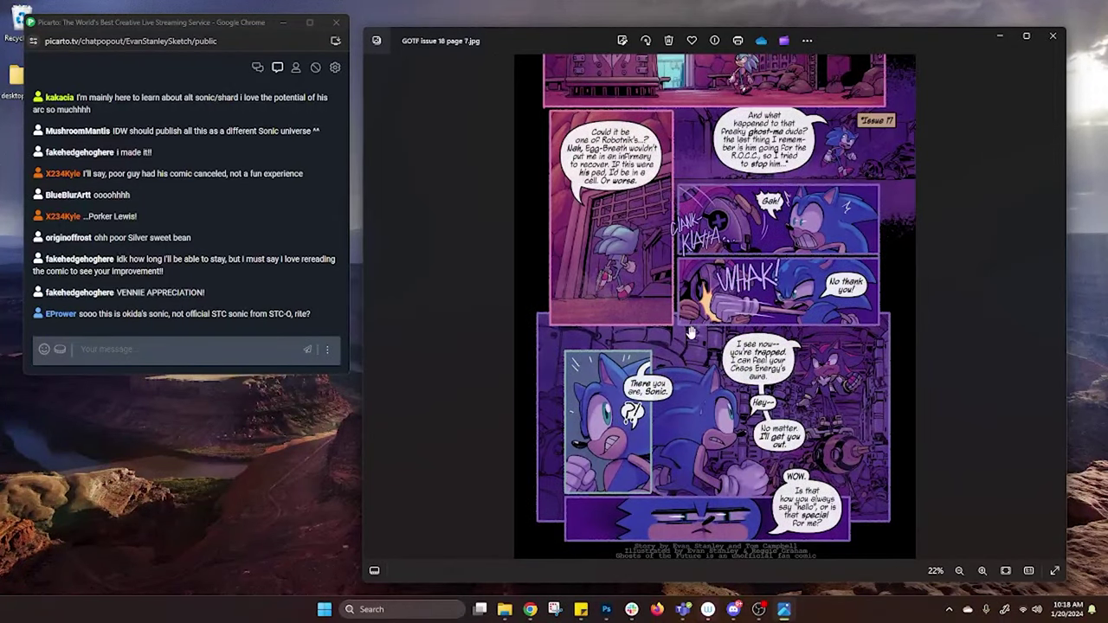
- Put the focus in the chat message box, re-examine page 7's flashback panels, and fit the whole page in view
{"action": "left_click", "coordinate": [179, 352]}
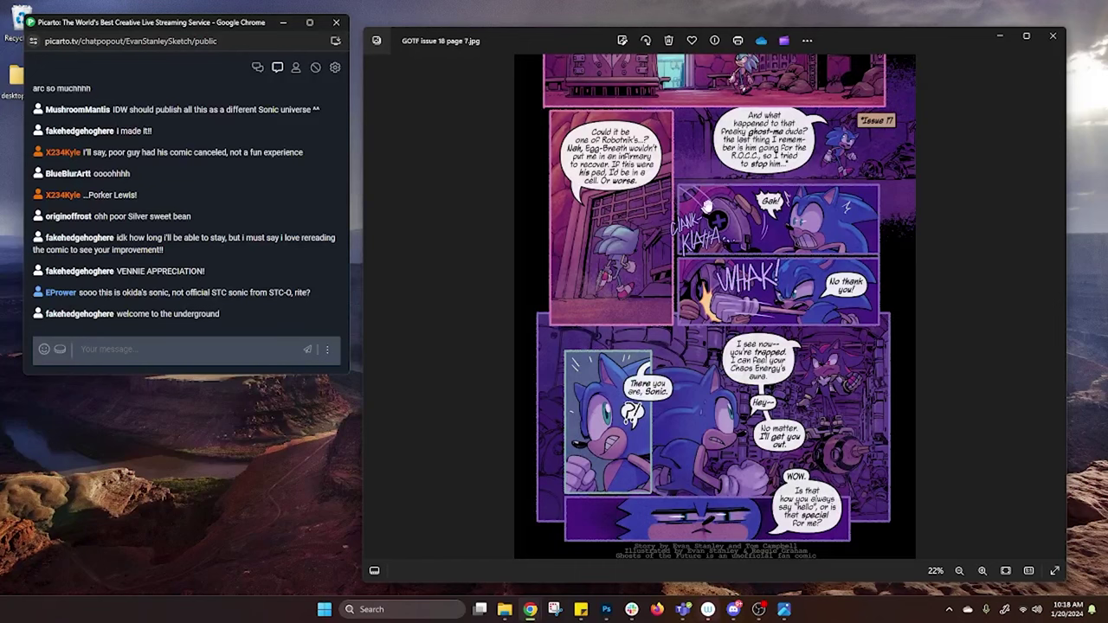
{"action": "scroll", "coordinate": [716, 163], "scroll_direction": "up", "scroll_amount": 2}
{"action": "scroll", "coordinate": [935, 370], "scroll_direction": "down", "scroll_amount": 2}
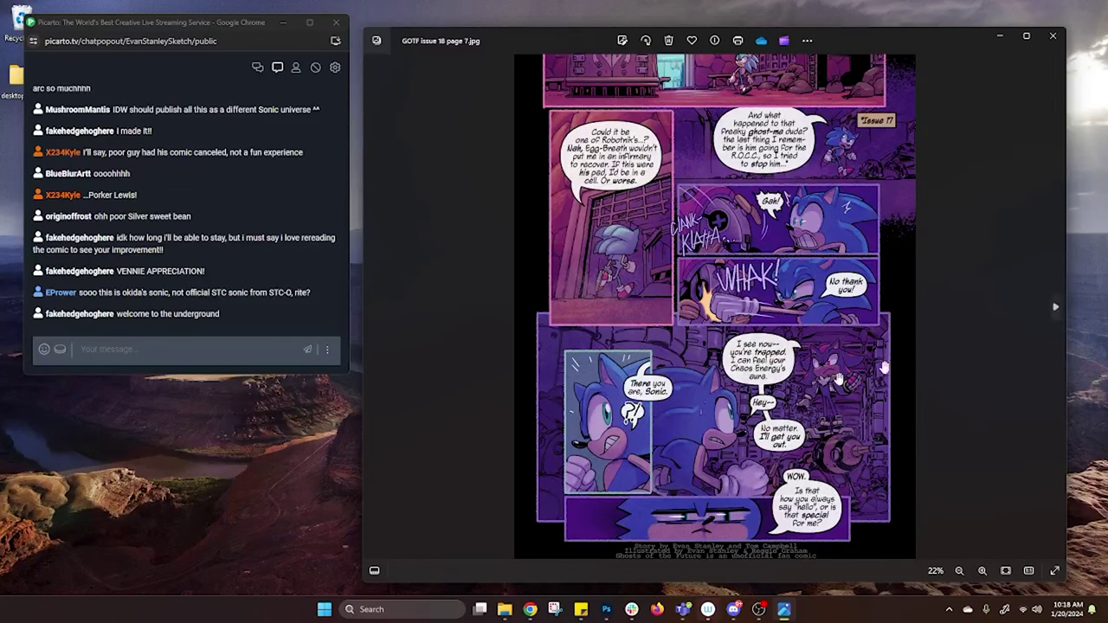
{"action": "scroll", "coordinate": [787, 422], "scroll_direction": "up", "scroll_amount": 1}
{"action": "scroll", "coordinate": [789, 427], "scroll_direction": "down", "scroll_amount": 3}
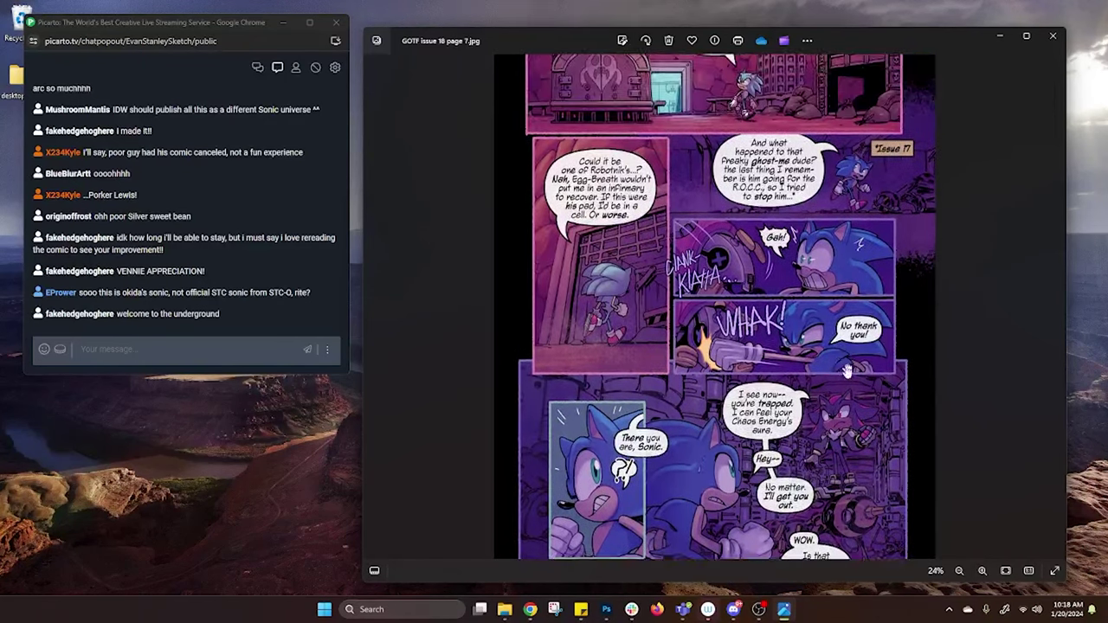
{"action": "scroll", "coordinate": [814, 429], "scroll_direction": "down", "scroll_amount": 2}
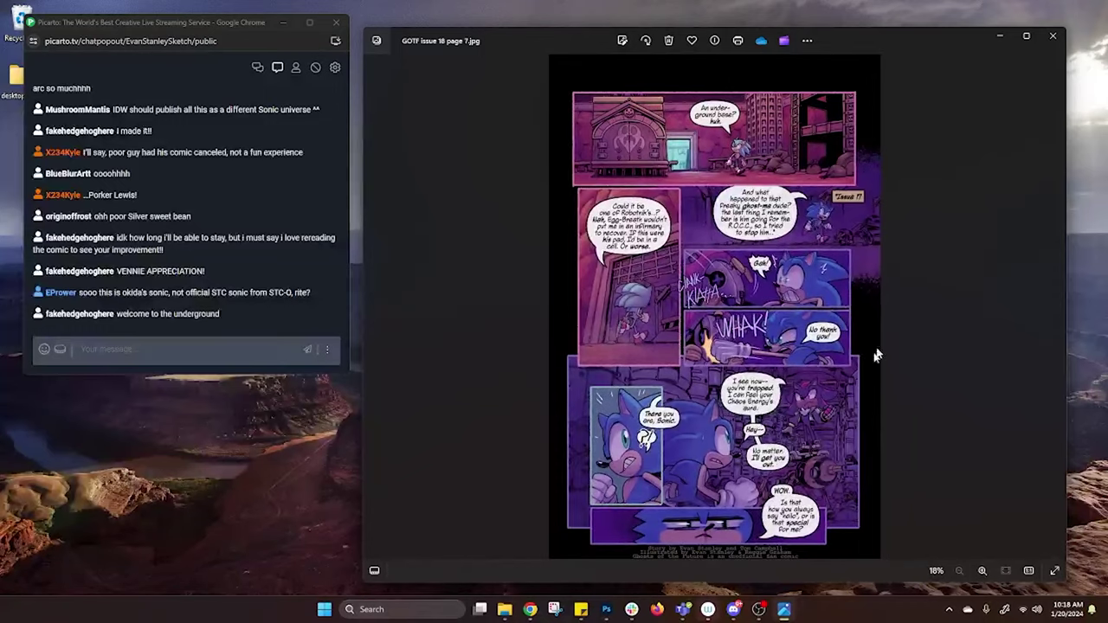
- Advance to issue 18 page 8, view its panels slightly larger, and continue to page 10
{"action": "left_click", "coordinate": [1055, 310]}
{"action": "scroll", "coordinate": [865, 212], "scroll_direction": "up", "scroll_amount": 1}
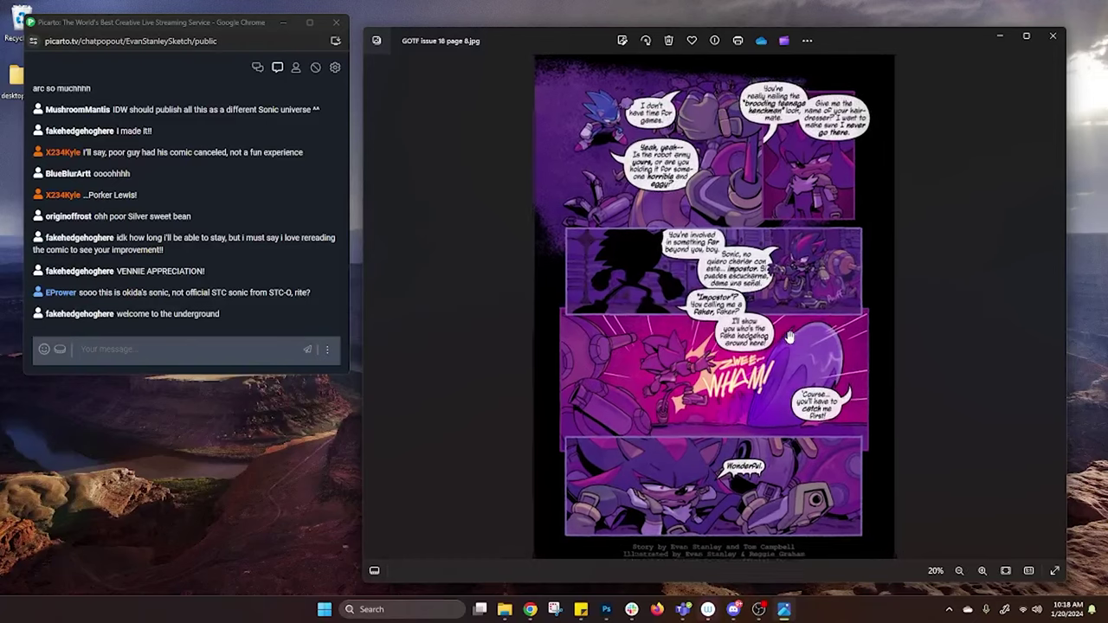
{"action": "left_click", "coordinate": [1054, 312]}
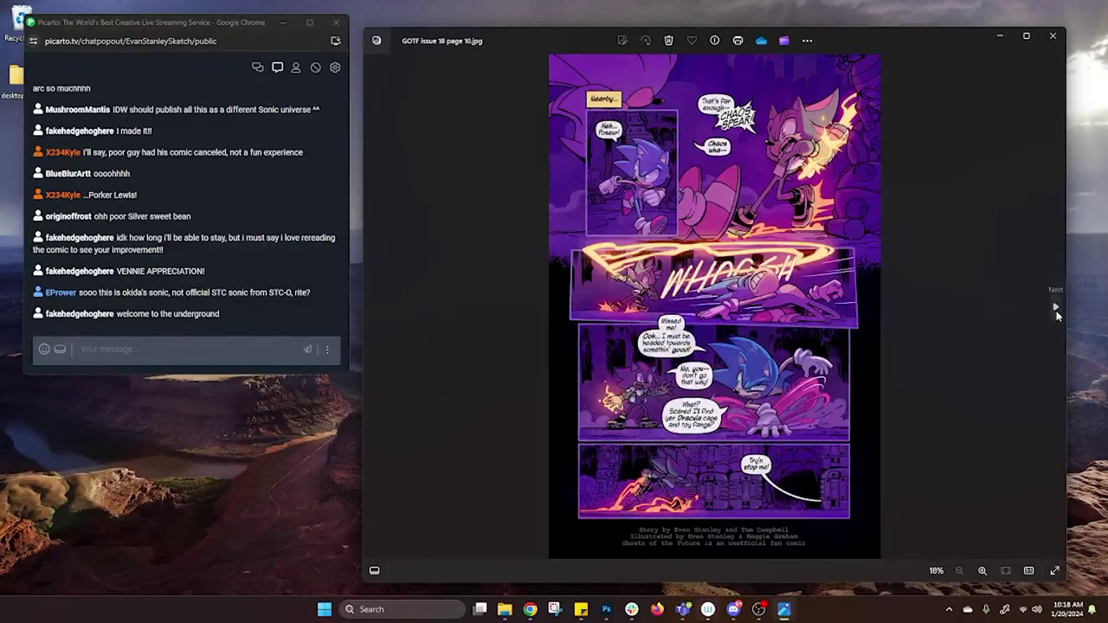
- Advance to issue 18 page 11, examine its fight panels up close and fit the whole page in view
{"action": "left_click", "coordinate": [1055, 310]}
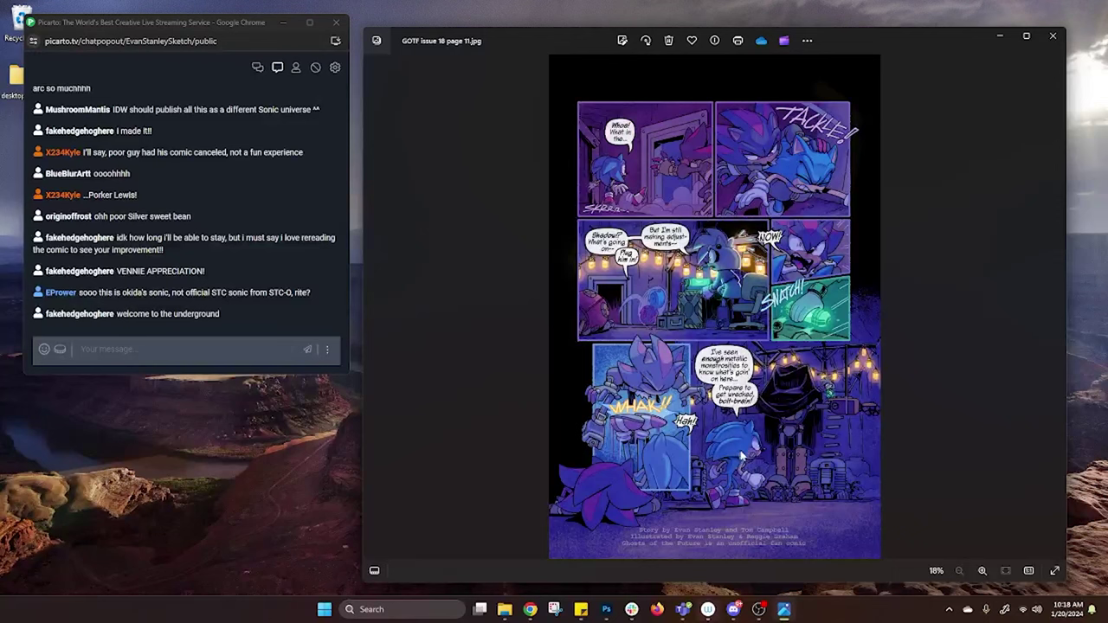
{"action": "scroll", "coordinate": [741, 457], "scroll_direction": "up", "scroll_amount": 1}
{"action": "scroll", "coordinate": [755, 308], "scroll_direction": "down", "scroll_amount": 3}
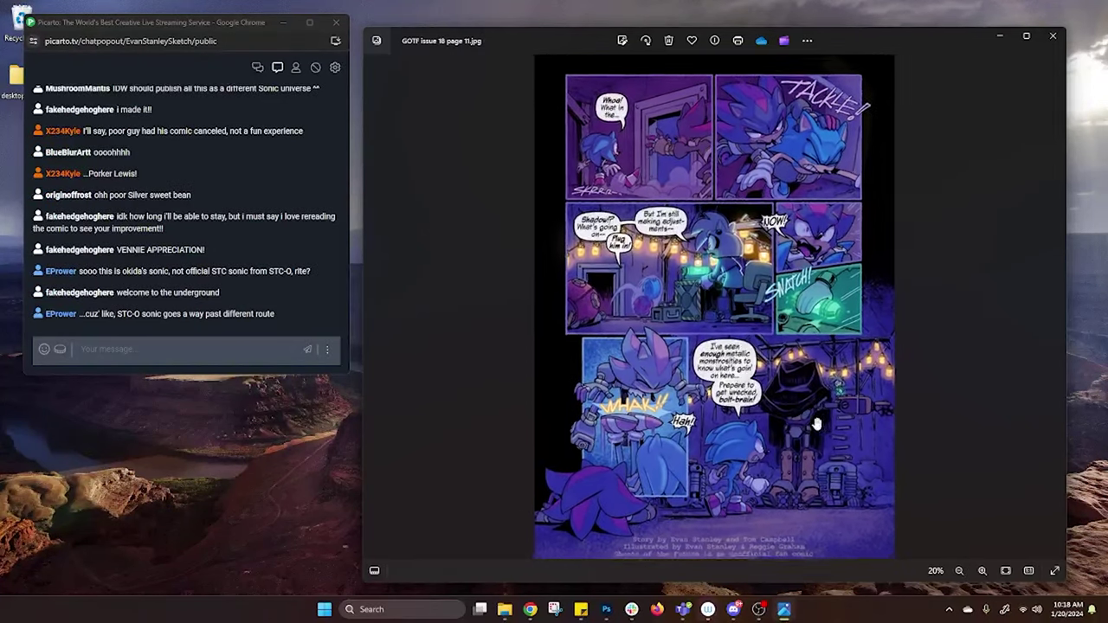
{"action": "scroll", "coordinate": [710, 367], "scroll_direction": "up", "scroll_amount": 3}
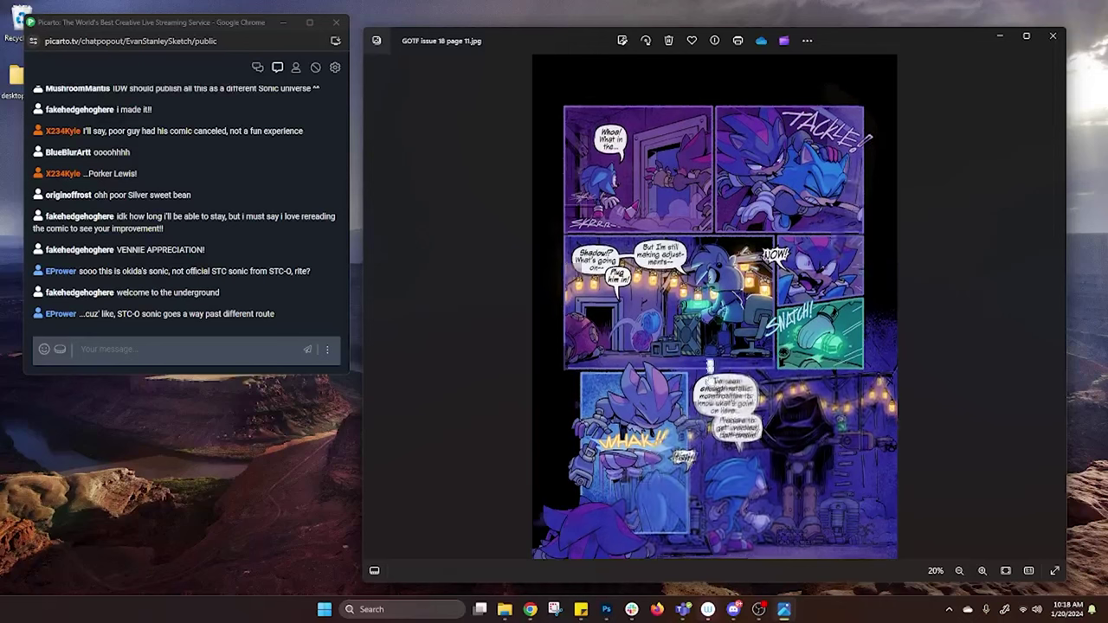
{"action": "scroll", "coordinate": [710, 367], "scroll_direction": "down", "scroll_amount": 3}
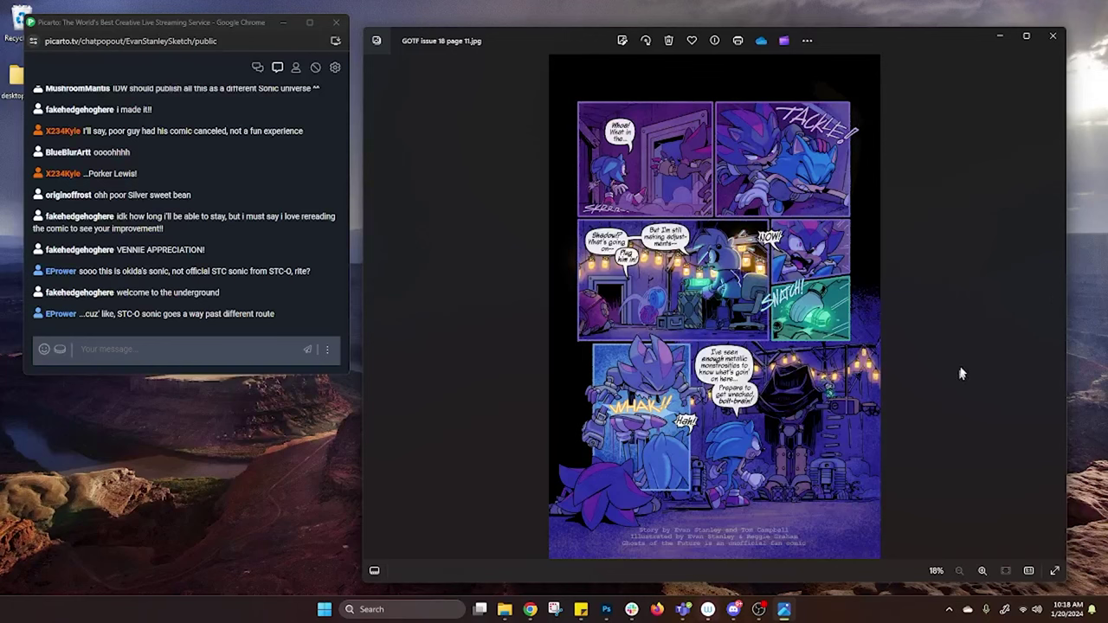
- Switch to File Explorer, go up from the colors folder to Issue 18, and open the black-and-white page 9 image
{"action": "left_click", "coordinate": [505, 610]}
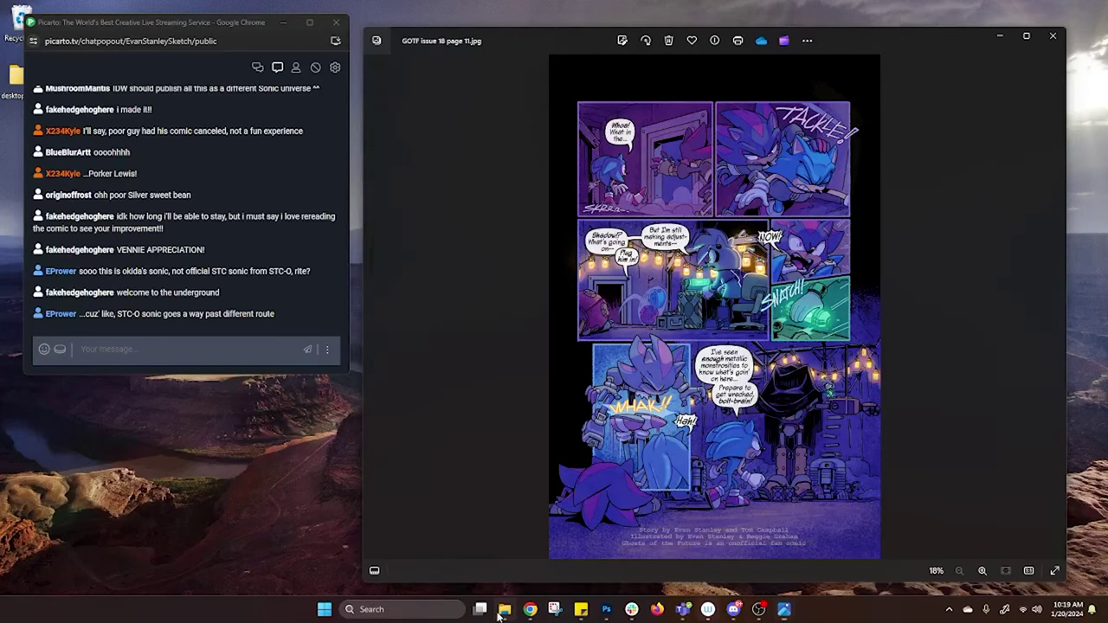
{"action": "left_click_drag", "start_coordinate": [771, 89], "coordinate": [710, 79]}
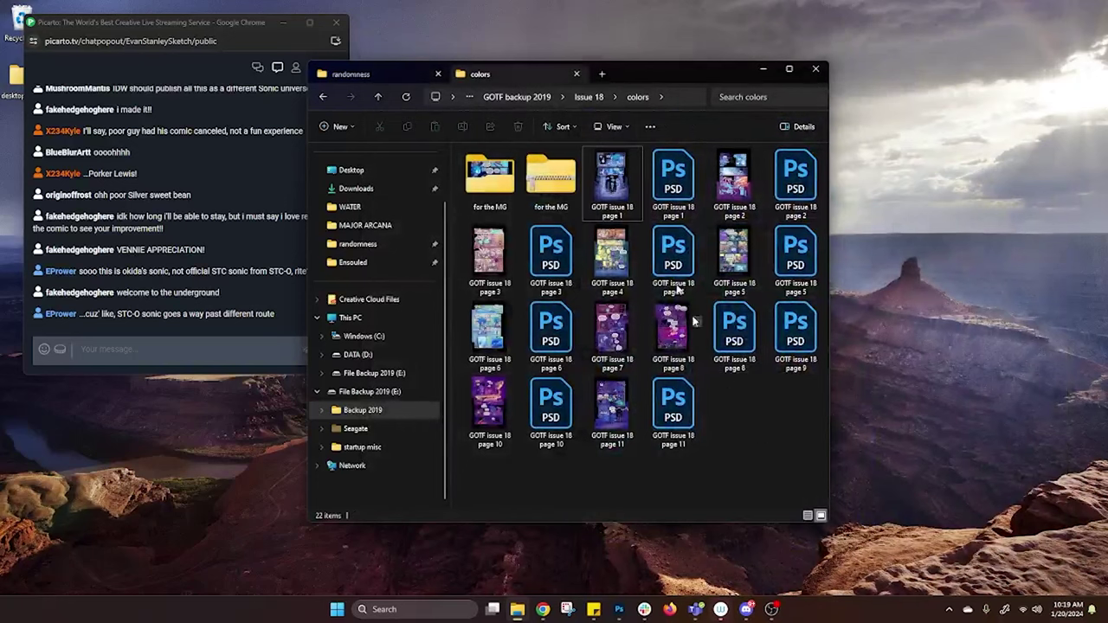
{"action": "key", "text": "alt+Up"}
{"action": "scroll", "coordinate": [603, 315], "scroll_direction": "down", "scroll_amount": 3}
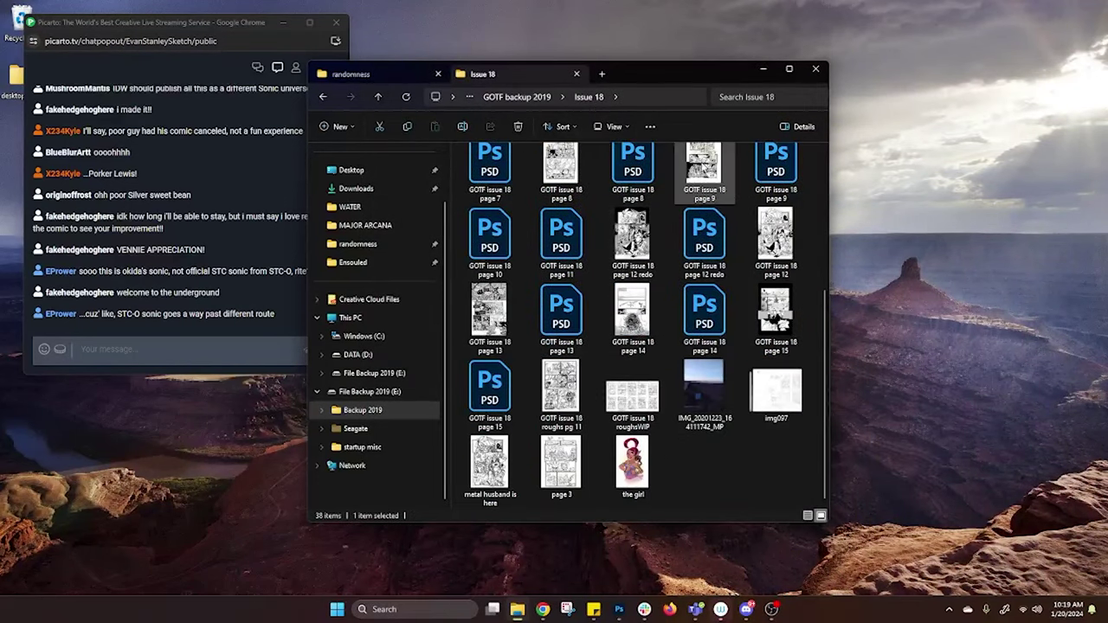
{"action": "double_click", "coordinate": [704, 165]}
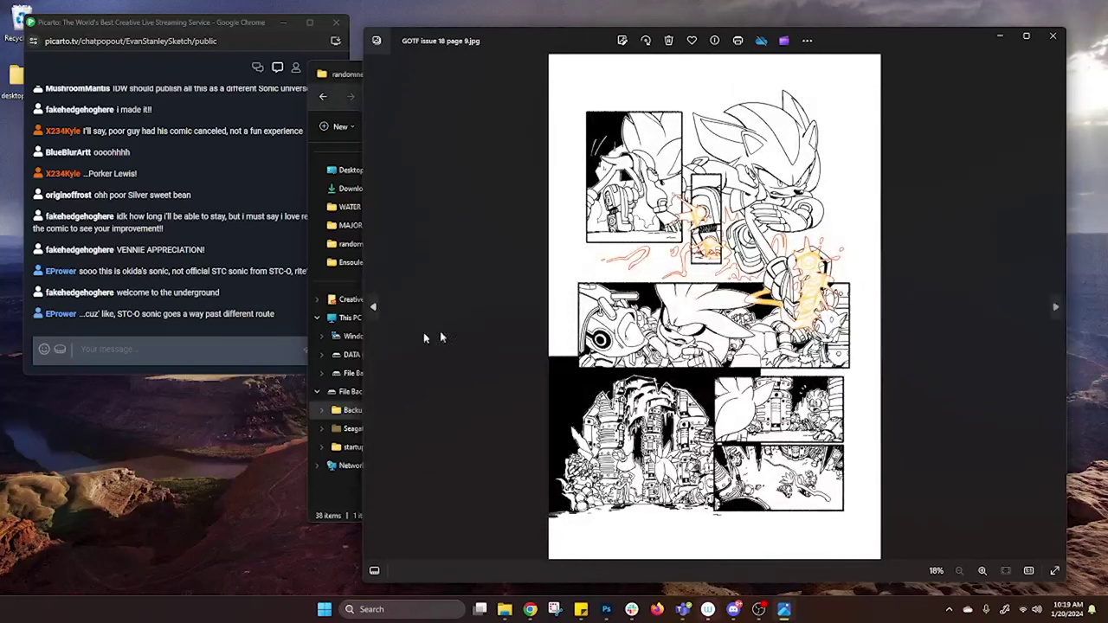
- Leaf through the uncolored issue 18 pages around page 9 and show the page 12 redo
{"action": "left_click", "coordinate": [1054, 310]}
{"action": "left_click", "coordinate": [1054, 310]}
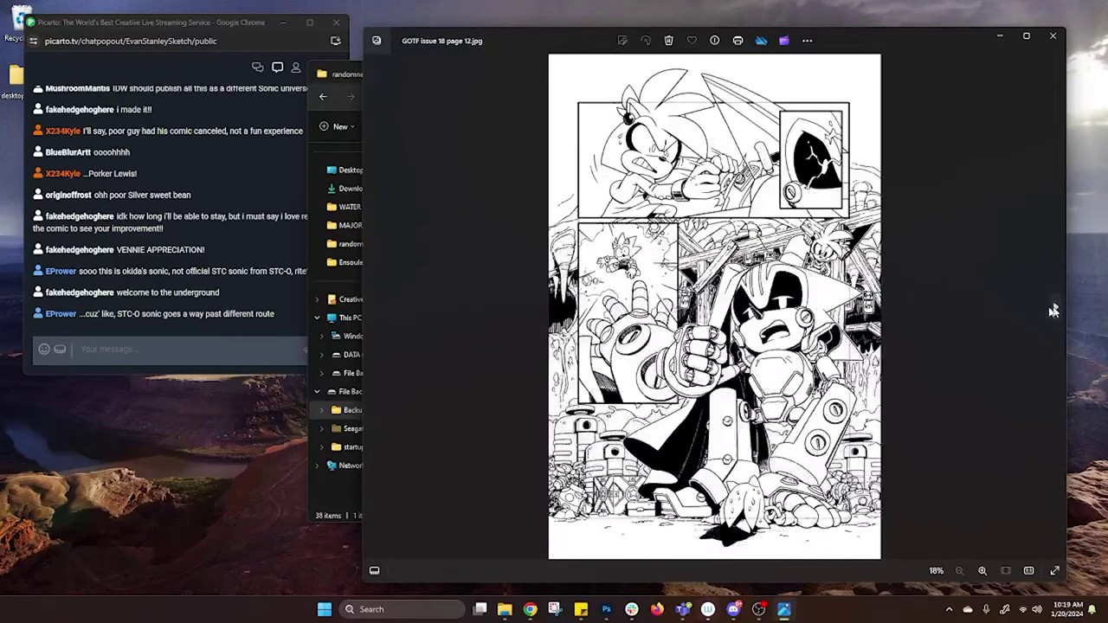
{"action": "left_click", "coordinate": [373, 310]}
{"action": "left_click", "coordinate": [373, 310]}
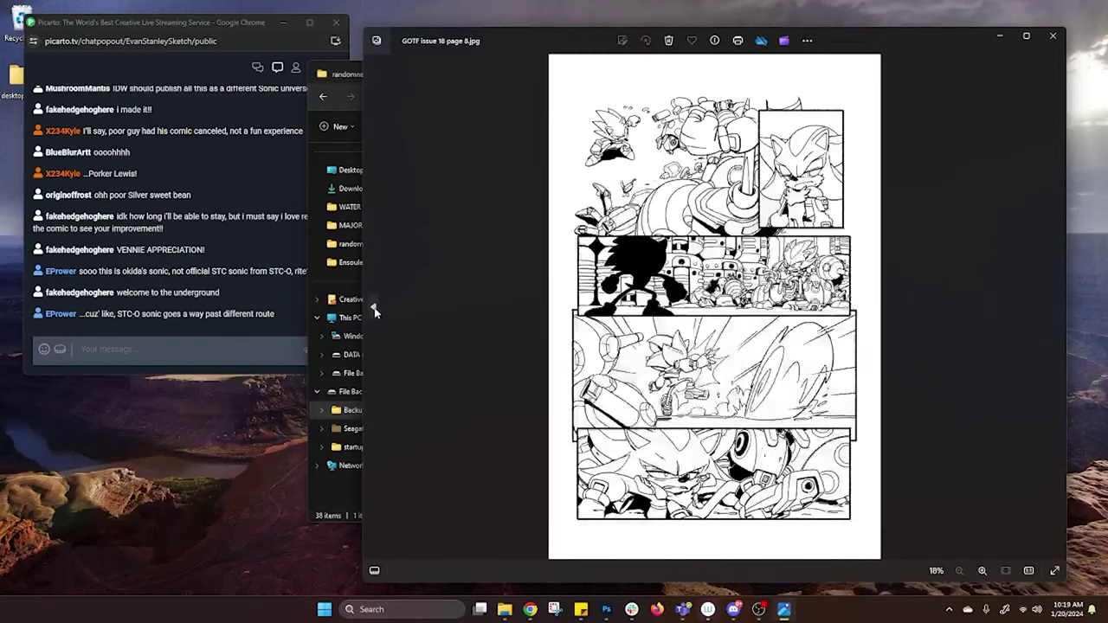
{"action": "left_click", "coordinate": [1053, 310]}
{"action": "left_click", "coordinate": [1053, 309]}
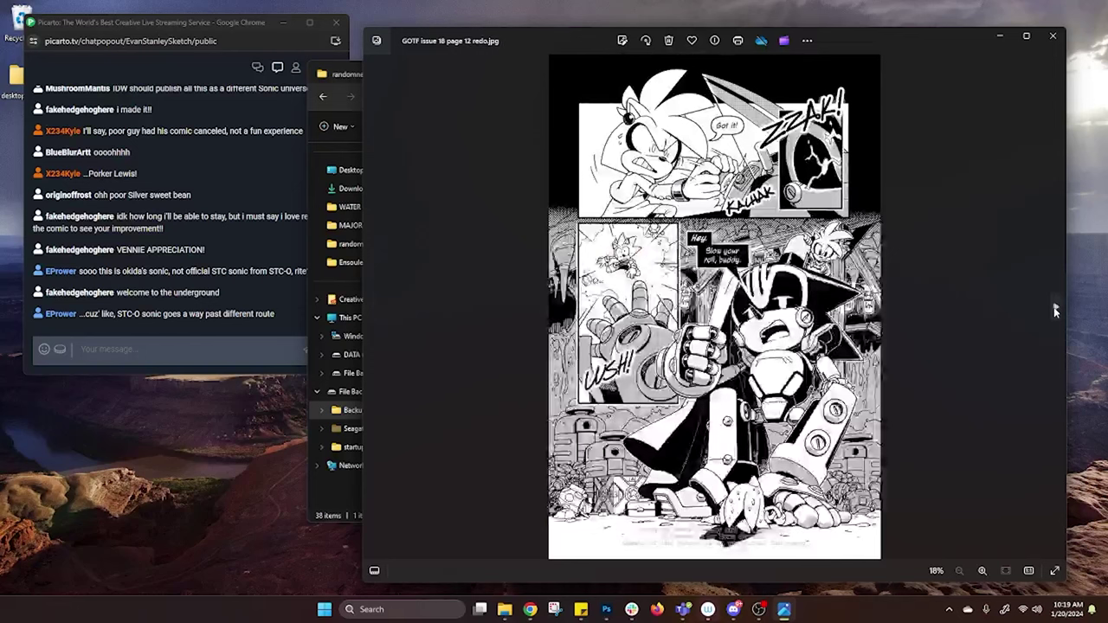
- Rearrange the image viewer and the Issue 18 folder window so the page 12 redo stays visible beside the files
{"action": "left_click_drag", "start_coordinate": [533, 40], "coordinate": [613, 36]}
{"action": "left_click", "coordinate": [394, 70]}
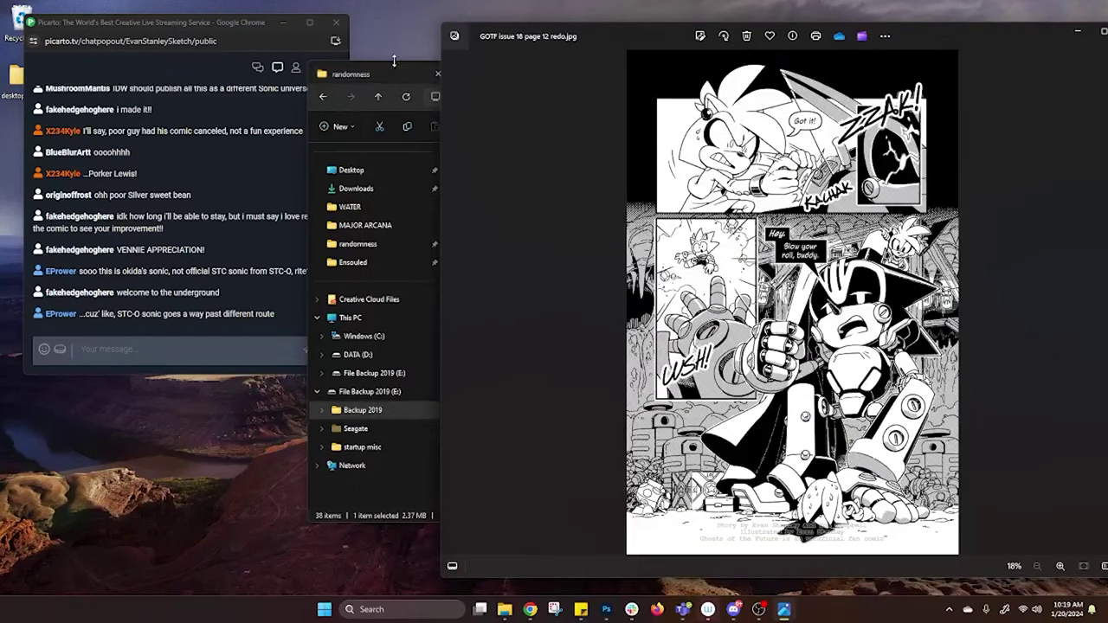
{"action": "left_click", "coordinate": [393, 61]}
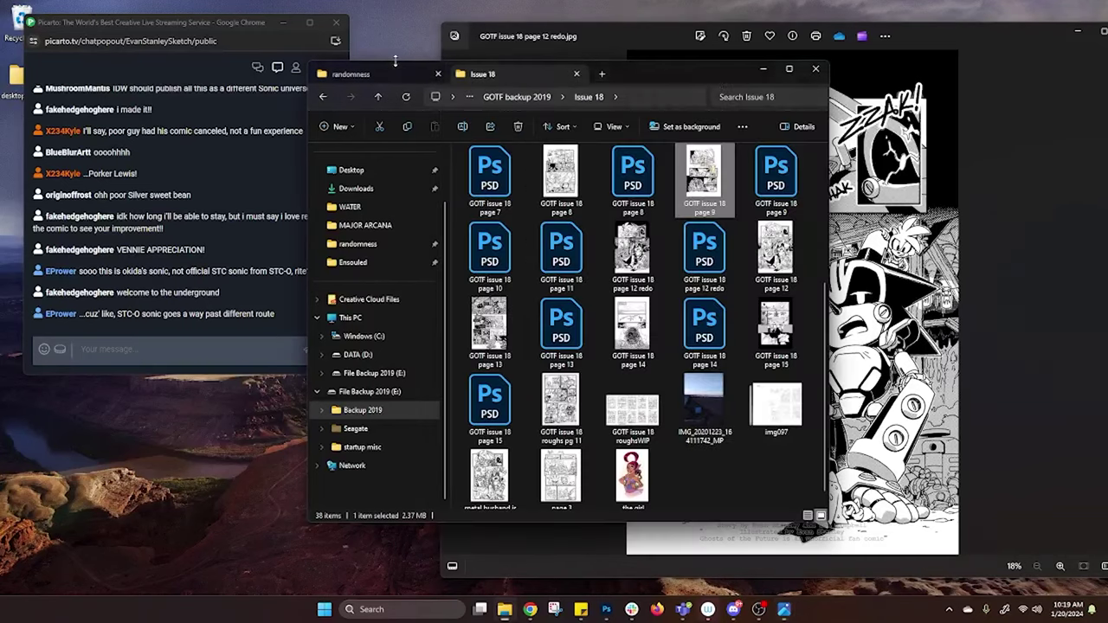
{"action": "left_click_drag", "start_coordinate": [704, 71], "coordinate": [320, 390]}
{"action": "left_click_drag", "start_coordinate": [1013, 34], "coordinate": [967, 22]}
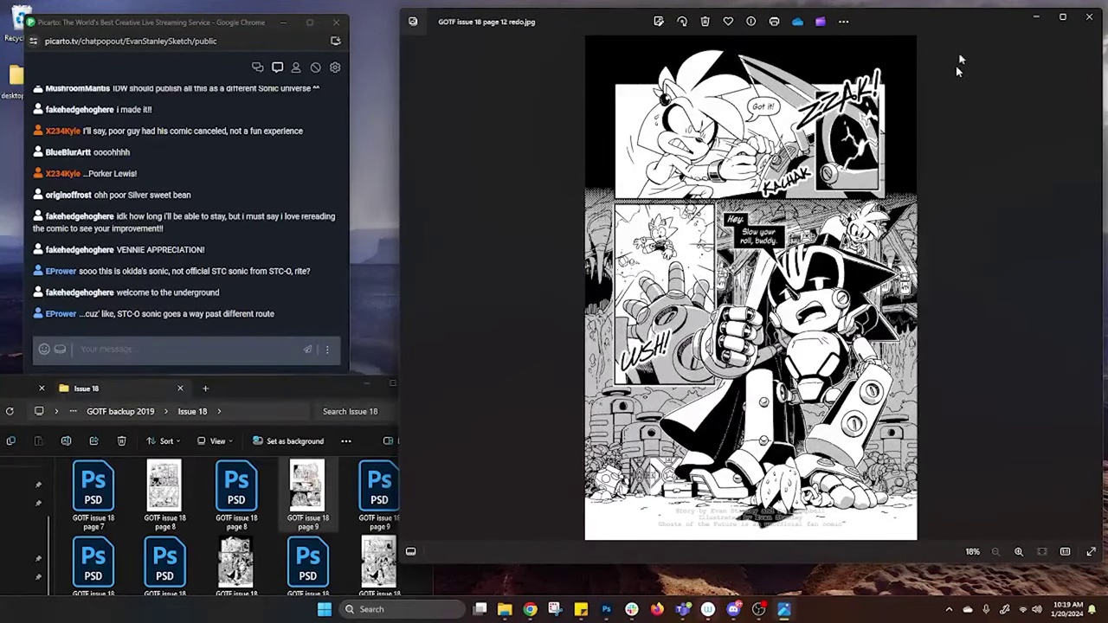
{"action": "left_click_drag", "start_coordinate": [256, 394], "coordinate": [211, 395]}
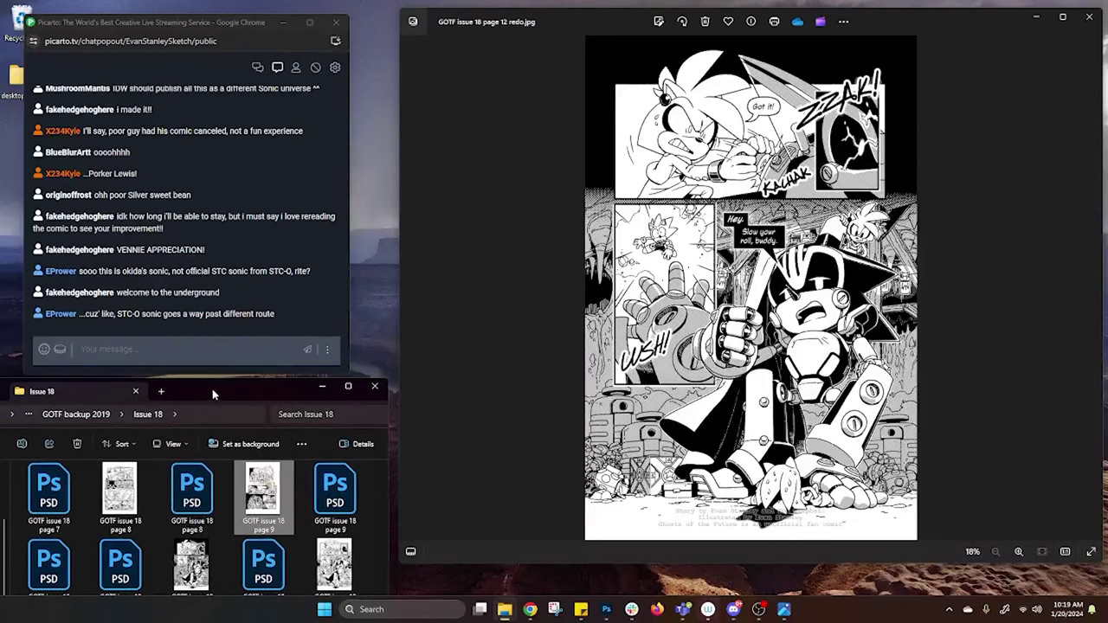
{"action": "left_click_drag", "start_coordinate": [230, 395], "coordinate": [554, 57]}
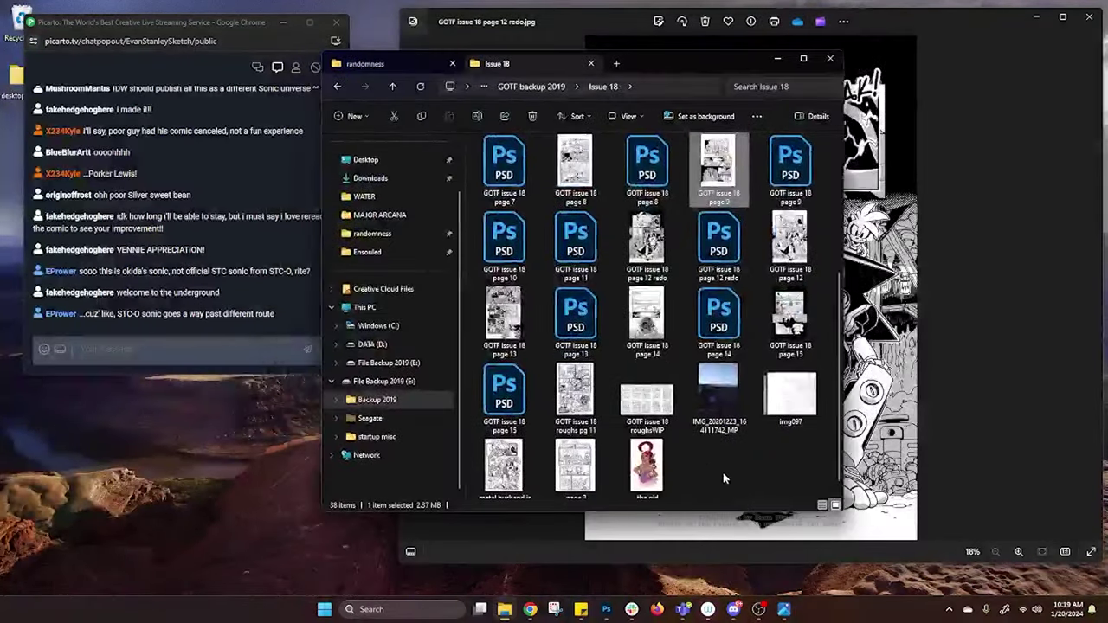
{"action": "left_click_drag", "start_coordinate": [740, 62], "coordinate": [494, 140]}
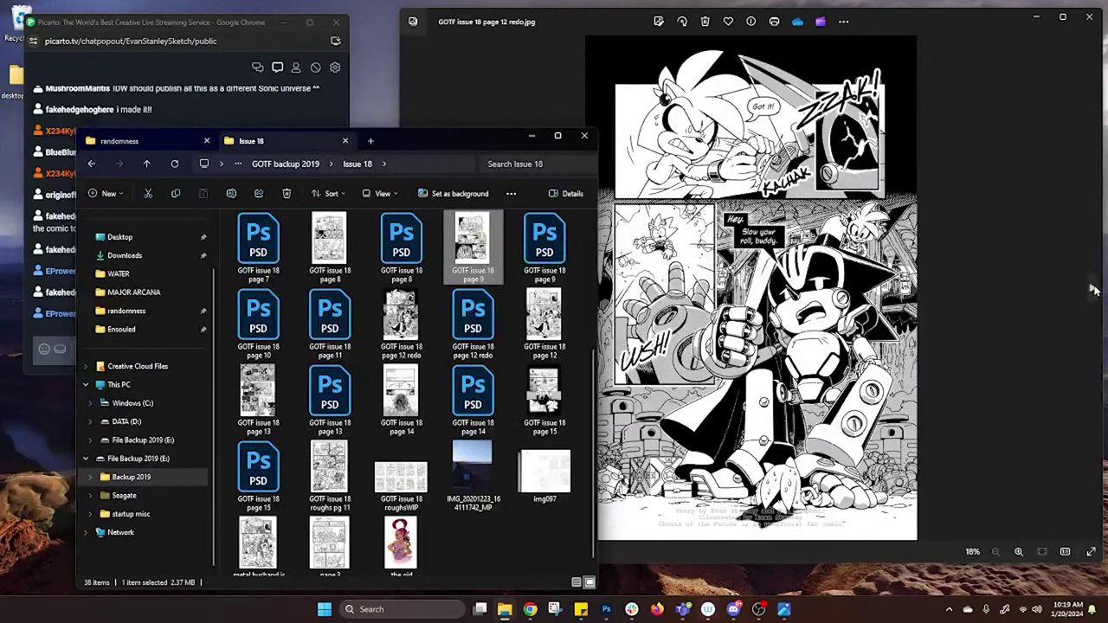
- Bring the image viewer to the front and advance from the page 12 redo to issue 18 page 13
{"action": "left_click", "coordinate": [969, 114]}
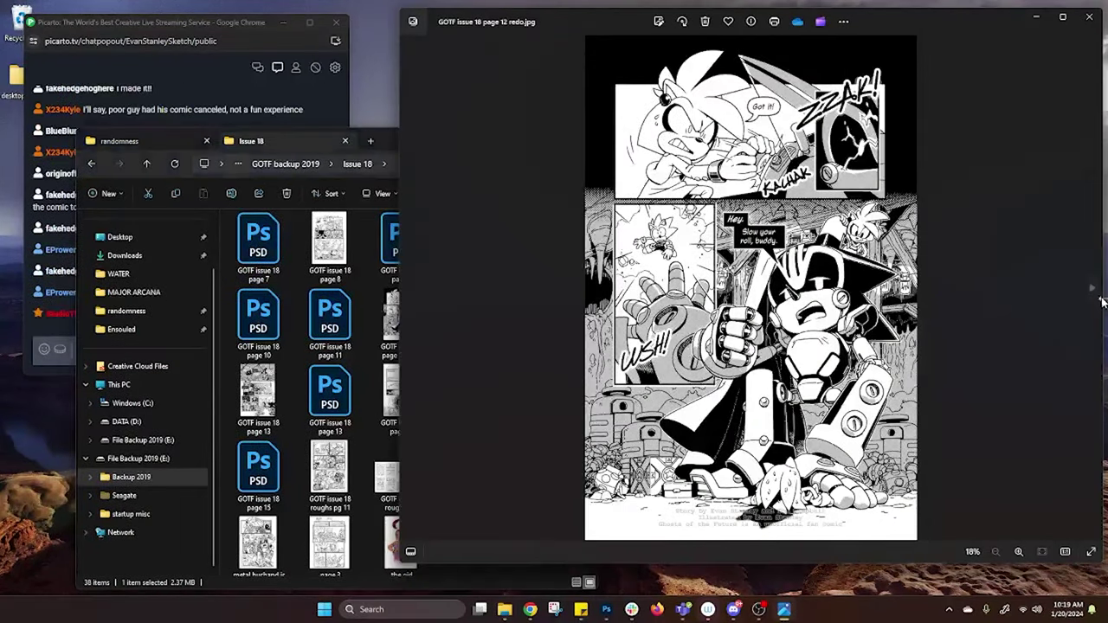
{"action": "left_click", "coordinate": [1092, 289]}
{"action": "left_click", "coordinate": [1091, 289]}
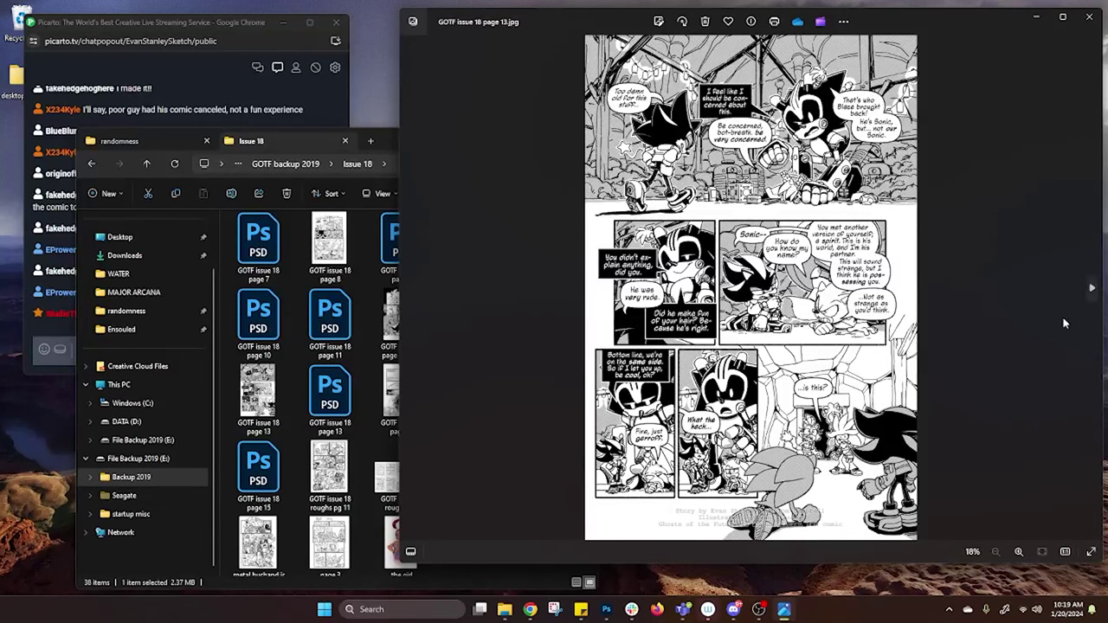
- Leaf through the uncolored issue 18 images from page 13 to page 15 and enlarge page 15 slightly
{"action": "left_click_drag", "start_coordinate": [917, 23], "coordinate": [954, 30]}
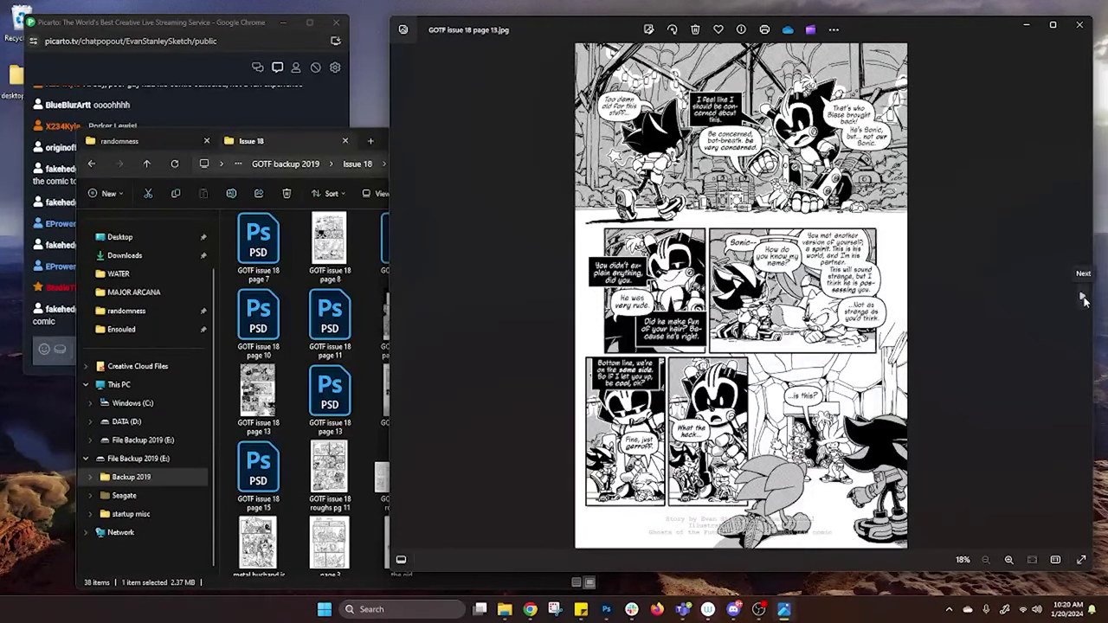
{"action": "left_click", "coordinate": [1084, 300]}
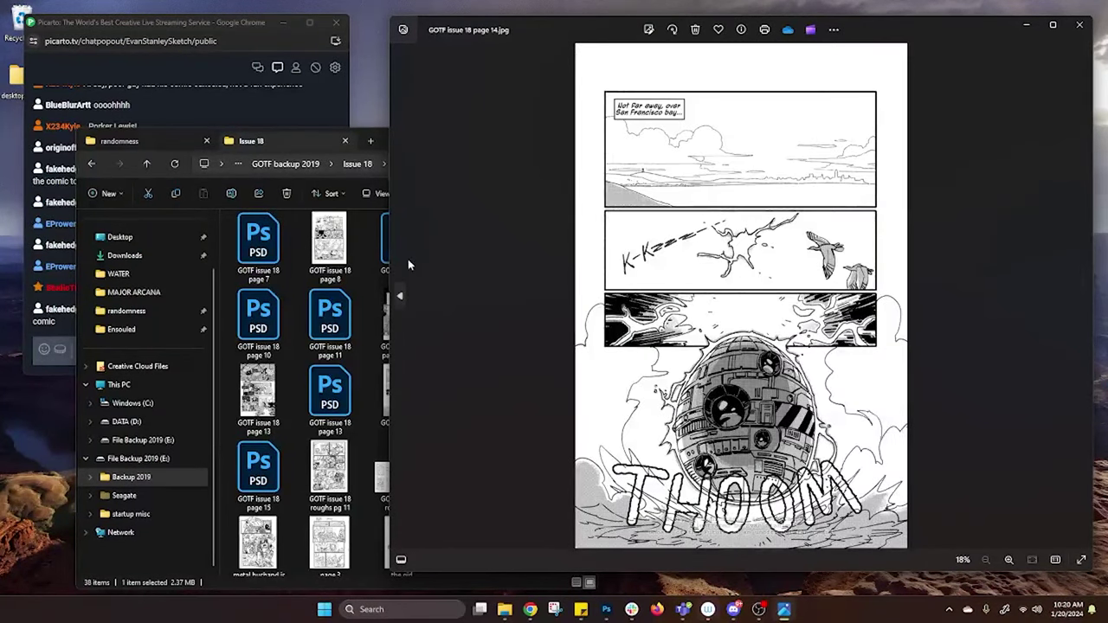
{"action": "left_click", "coordinate": [380, 130]}
{"action": "left_click_drag", "start_coordinate": [485, 135], "coordinate": [754, 77]}
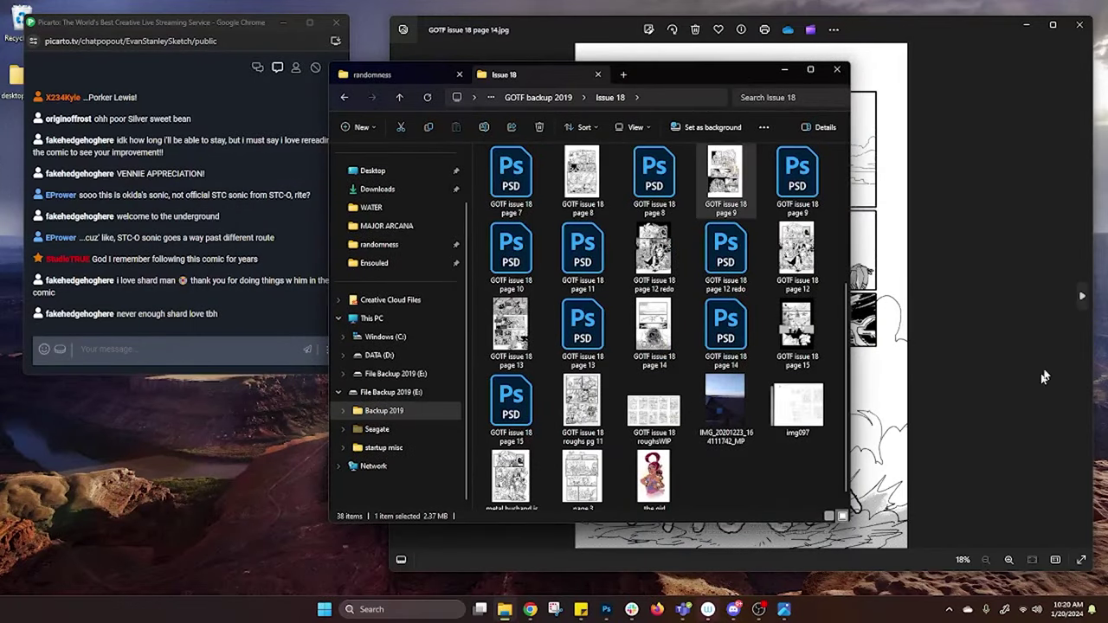
{"action": "left_click", "coordinate": [1081, 298]}
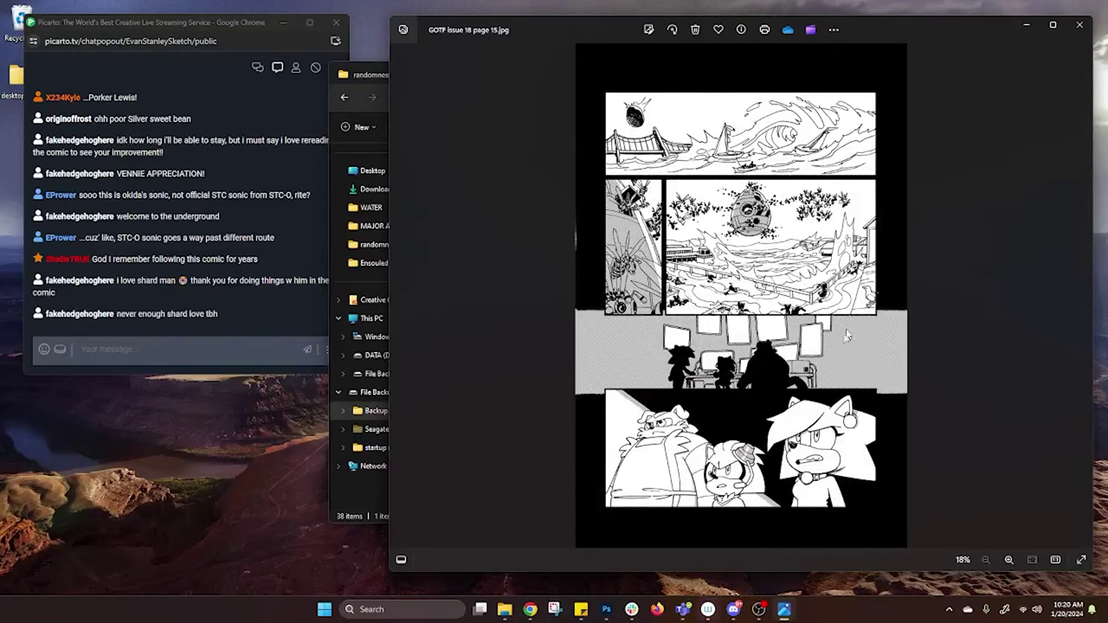
{"action": "scroll", "coordinate": [741, 294], "scroll_direction": "up", "scroll_amount": 1}
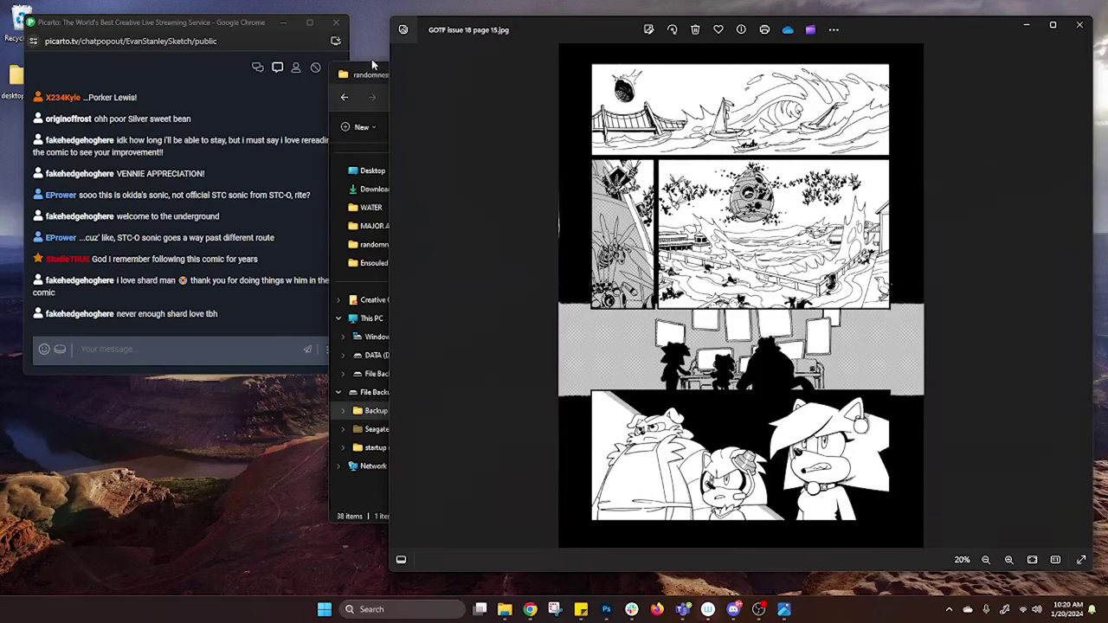
- Uncover the Issue 18 folder window, then switch to OBS and toggle source visibility so the stream shows the Chrome window
{"action": "left_click_drag", "start_coordinate": [376, 65], "coordinate": [459, 75]}
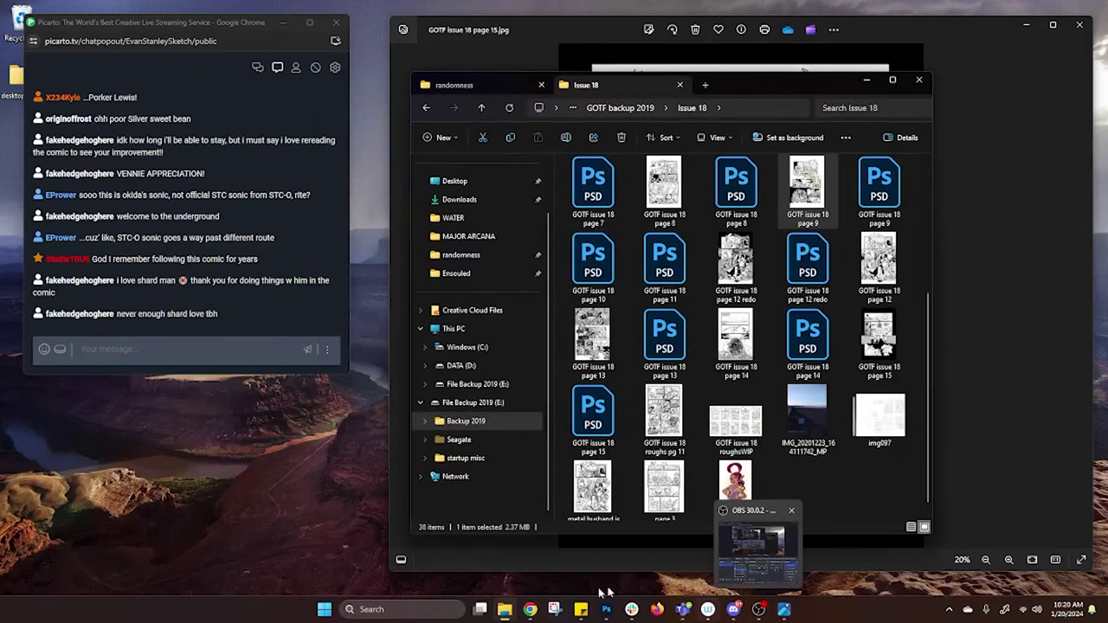
{"action": "left_click", "coordinate": [759, 610]}
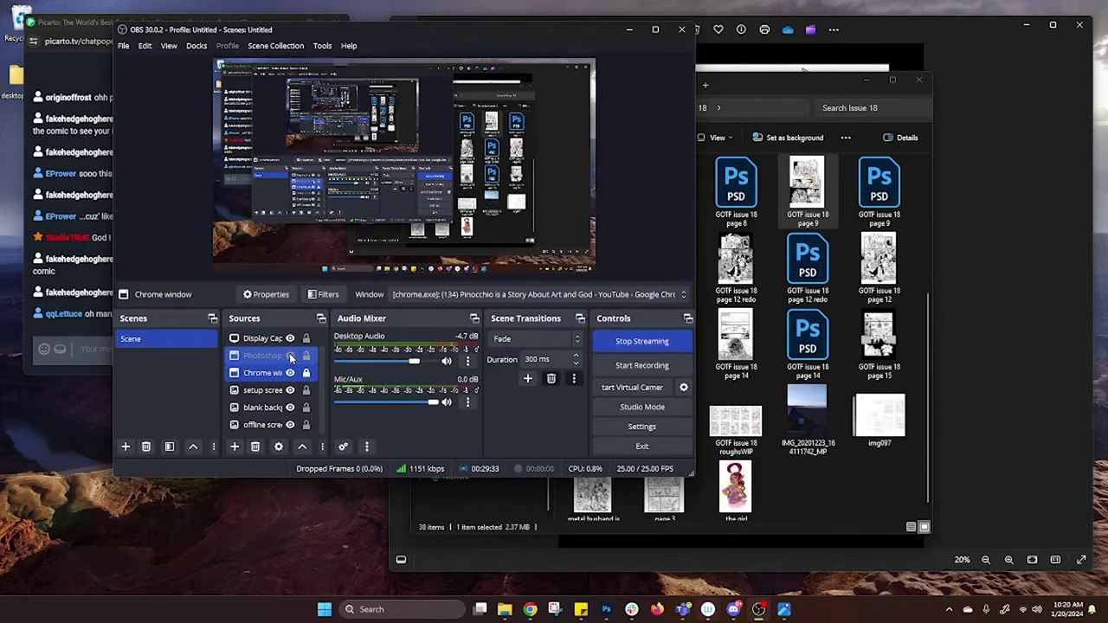
{"action": "left_click", "coordinate": [291, 357]}
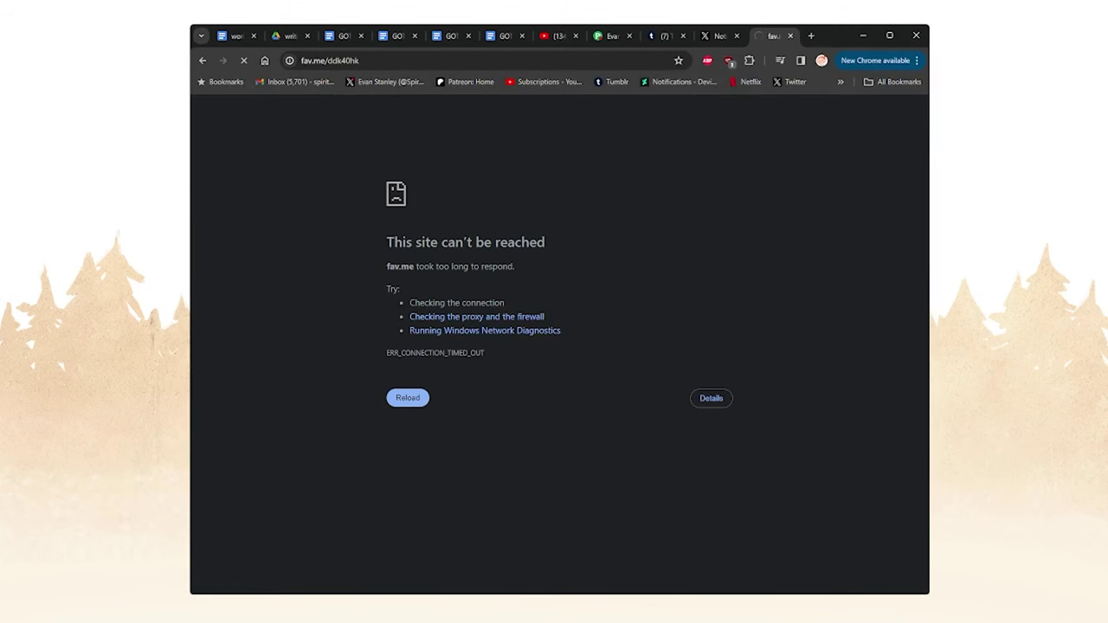
- Close the fav.me and Twitter notifications pages, then go past the GOTF stream questions to the GOTF 2023 issue 18-19 document
{"action": "left_click", "coordinate": [789, 36]}
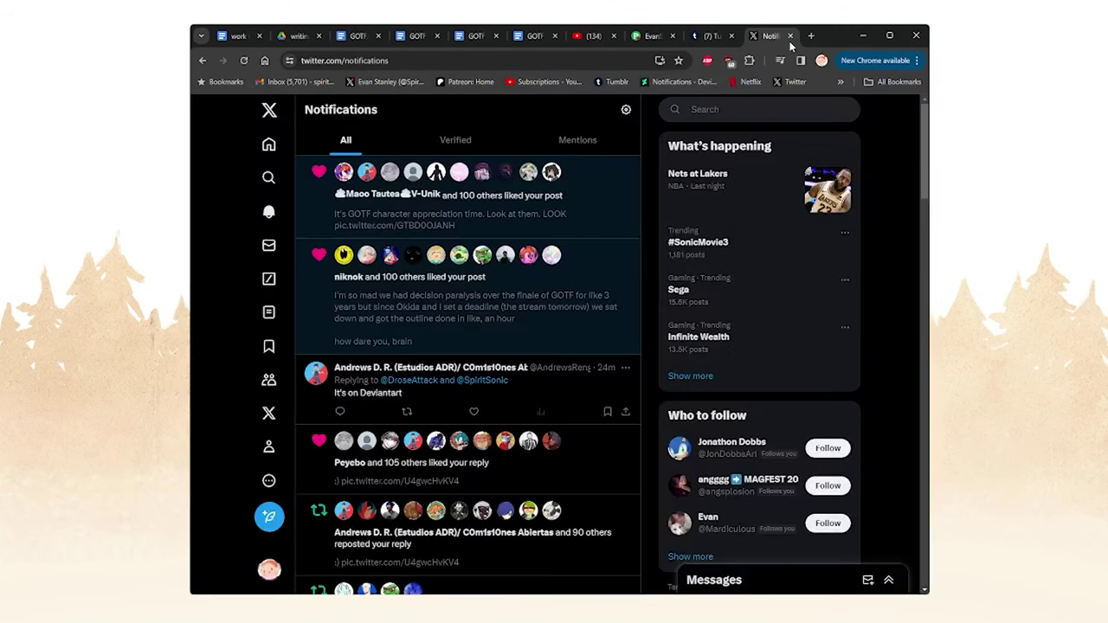
{"action": "left_click", "coordinate": [789, 35]}
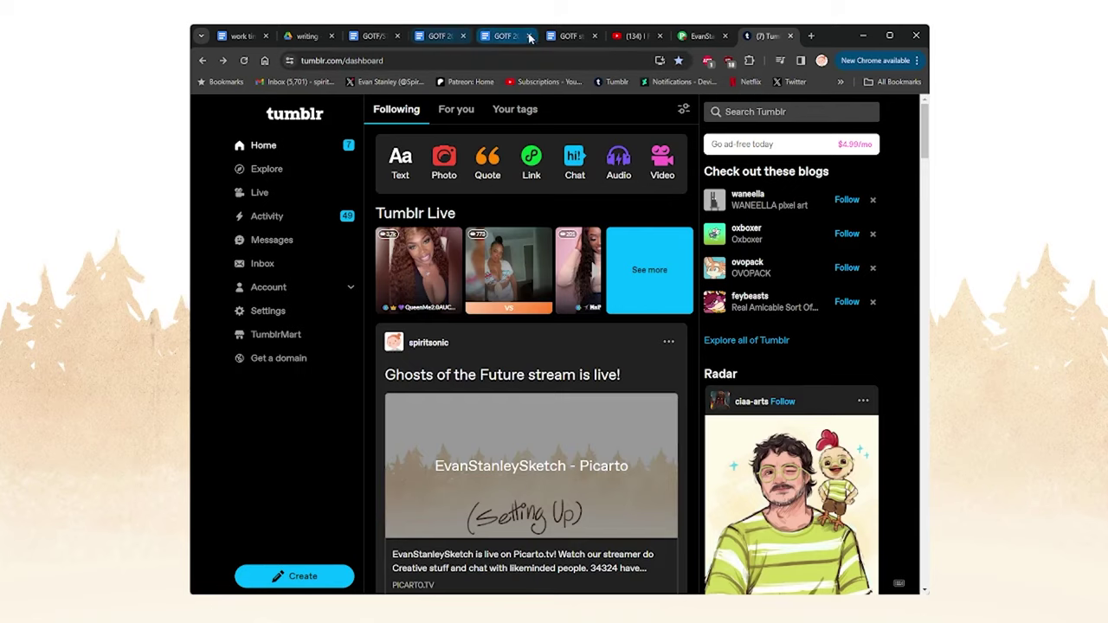
{"action": "left_click", "coordinate": [567, 36]}
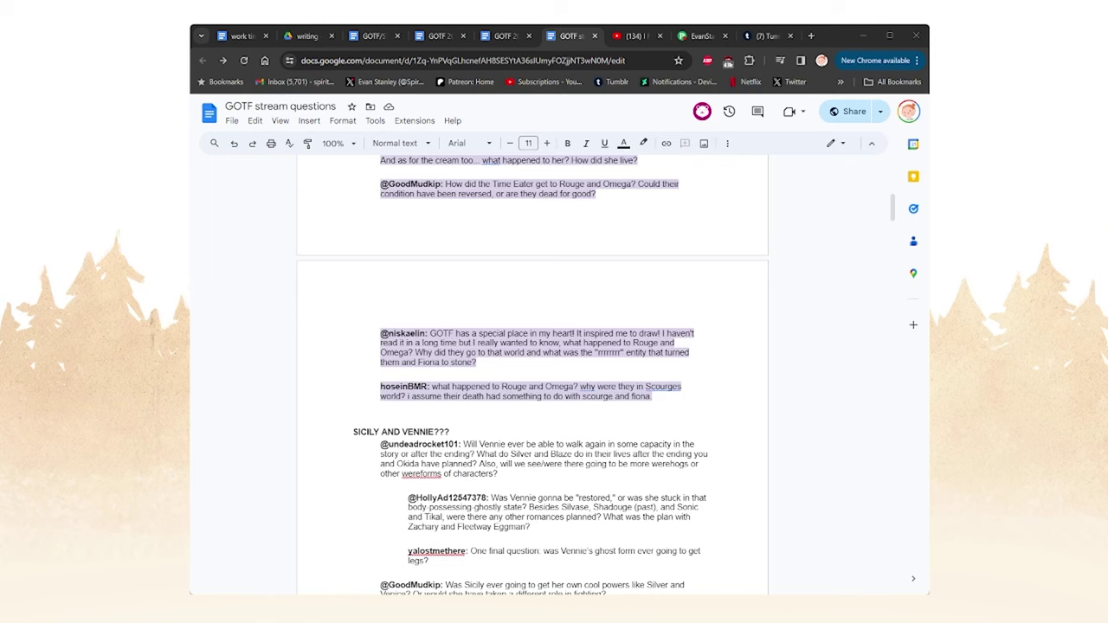
{"action": "left_click", "coordinate": [813, 470]}
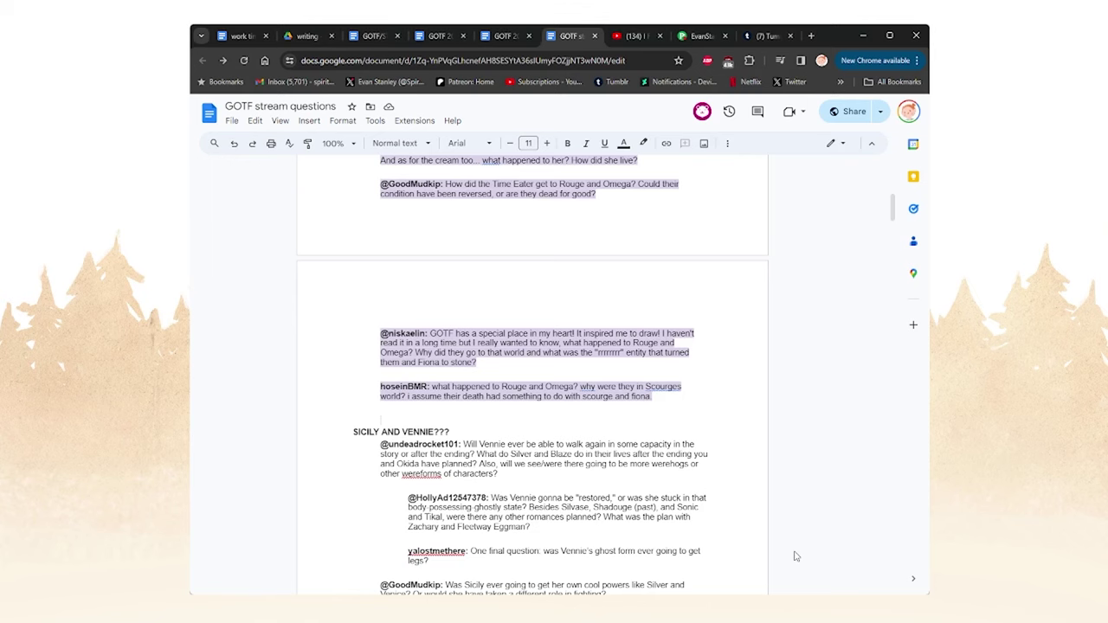
{"action": "left_click", "coordinate": [438, 36]}
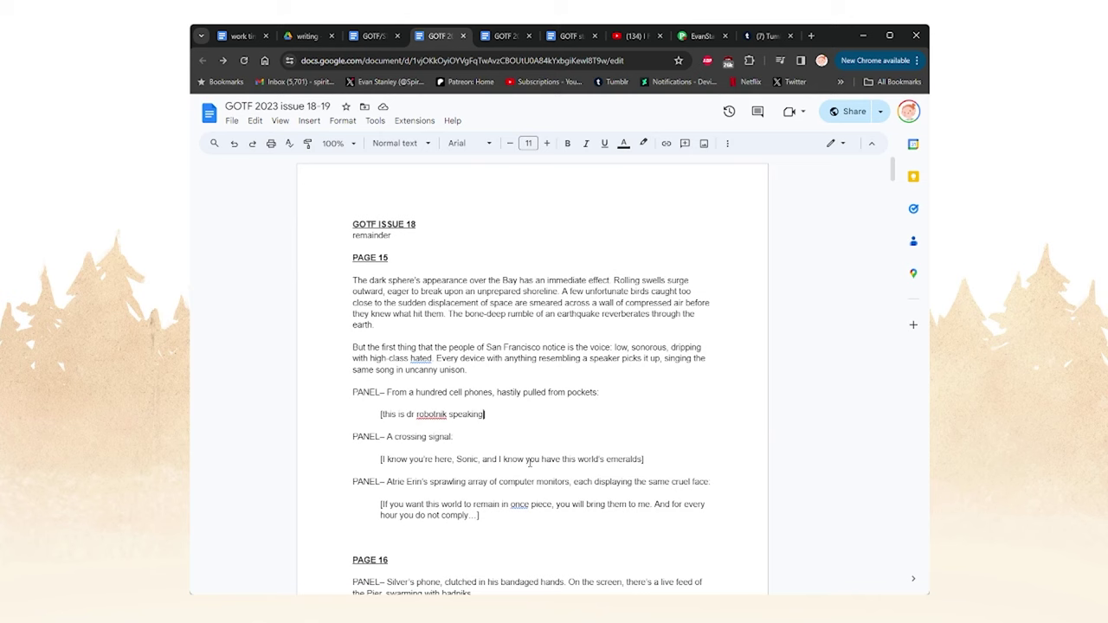
- Look over the start of the issue 18 script and highlight the "this is dr robotnik speaking" line on page 15
{"action": "key", "text": "BackSpace"}
{"action": "scroll", "coordinate": [441, 332], "scroll_direction": "down", "scroll_amount": 1}
{"action": "scroll", "coordinate": [455, 346], "scroll_direction": "up", "scroll_amount": 1}
{"action": "scroll", "coordinate": [468, 467], "scroll_direction": "down", "scroll_amount": 3}
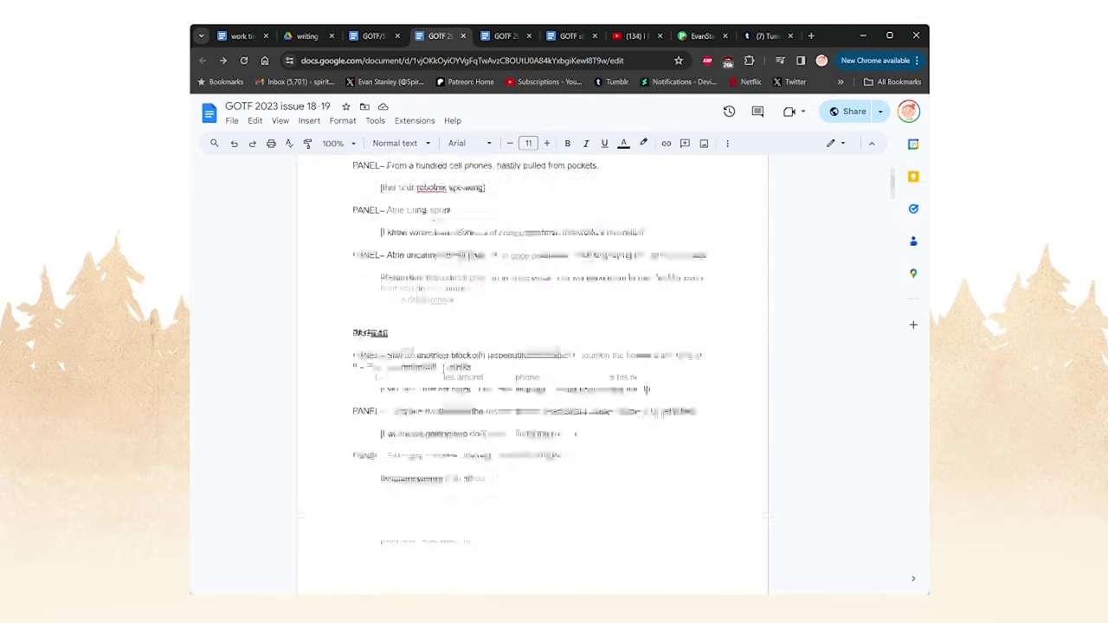
{"action": "scroll", "coordinate": [403, 443], "scroll_direction": "up", "scroll_amount": 3}
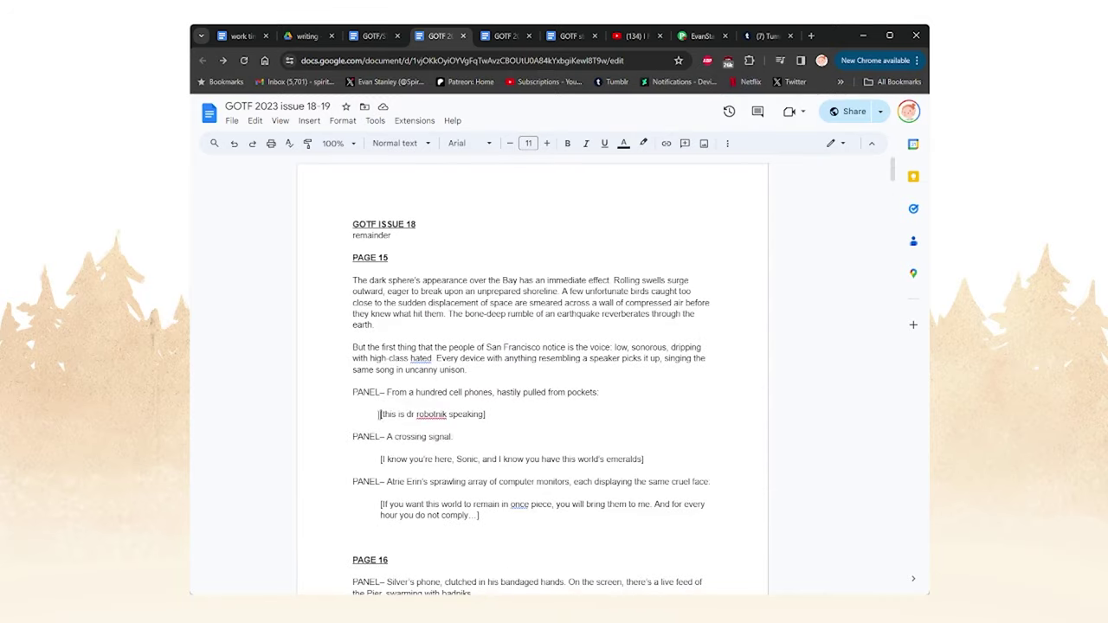
{"action": "left_click_drag", "start_coordinate": [380, 414], "coordinate": [523, 417]}
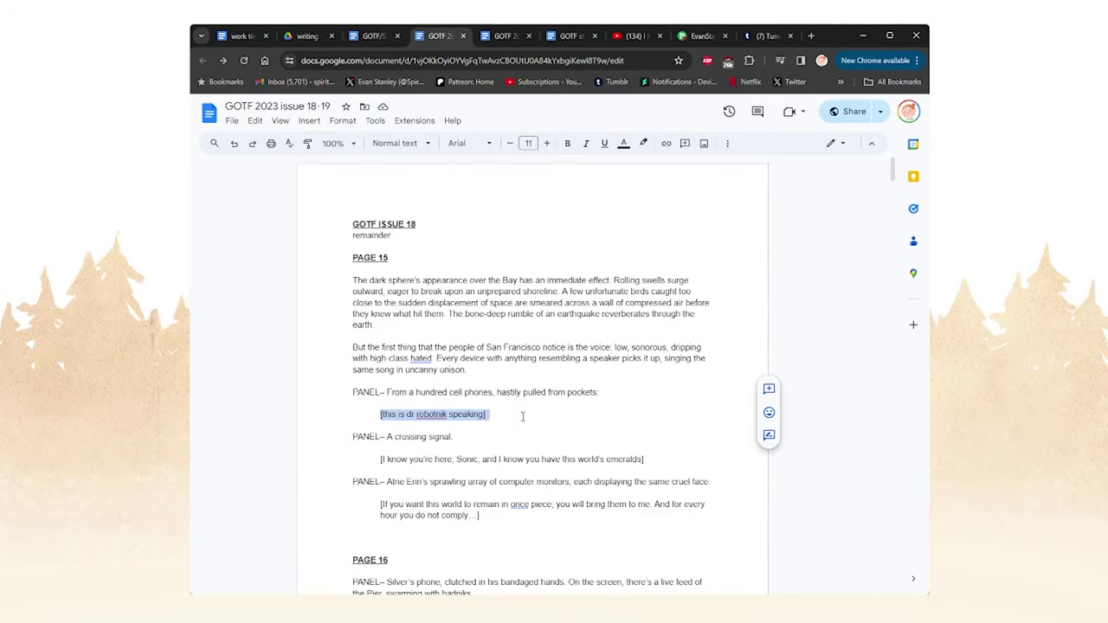
{"action": "left_click", "coordinate": [523, 418]}
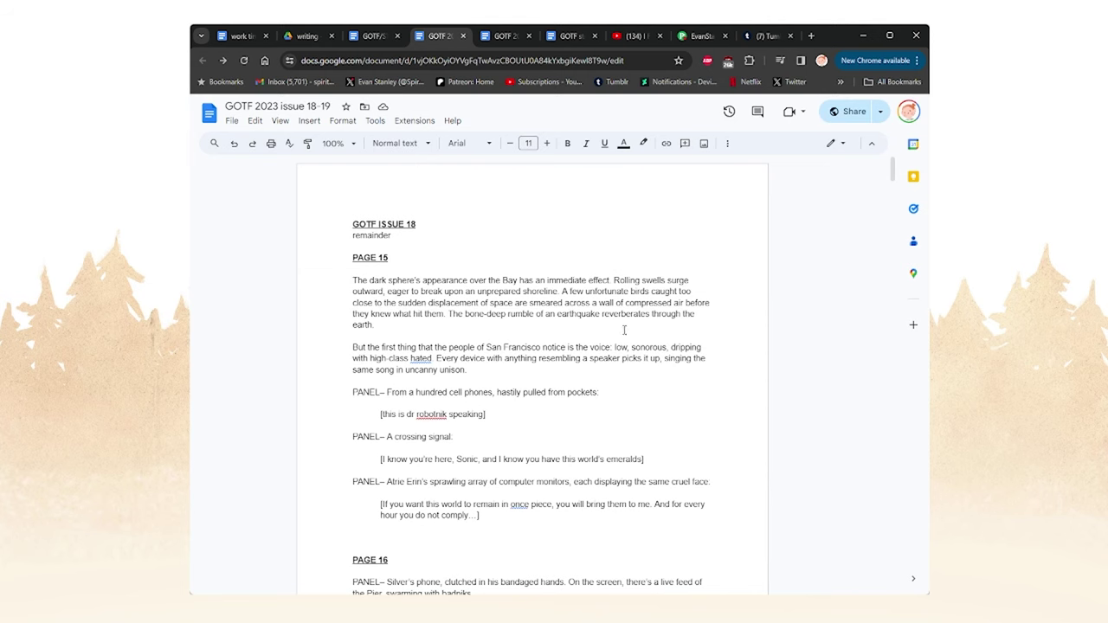
- Read the page 15 script from the dark sphere's appearance over the Bay to the page's last dialogue line
{"action": "scroll", "coordinate": [624, 330], "scroll_direction": "down", "scroll_amount": 1}
{"action": "scroll", "coordinate": [537, 327], "scroll_direction": "up", "scroll_amount": 1}
{"action": "left_click_drag", "start_coordinate": [339, 338], "coordinate": [339, 313]}
{"action": "left_click", "coordinate": [338, 271]}
{"action": "left_click", "coordinate": [343, 279]}
{"action": "scroll", "coordinate": [553, 442], "scroll_direction": "down", "scroll_amount": 1}
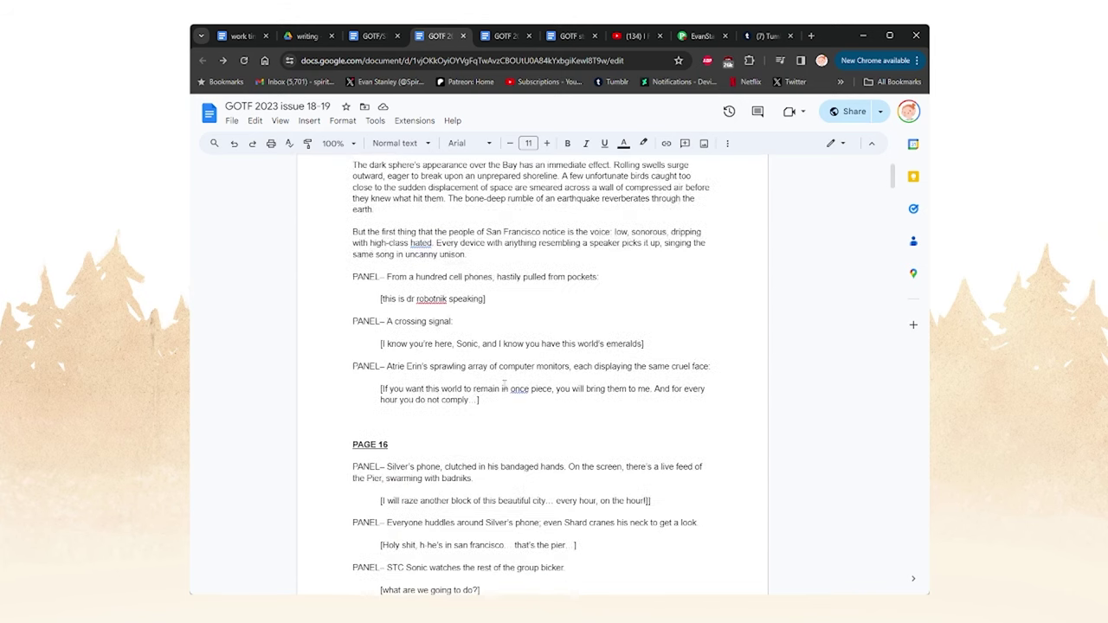
{"action": "left_click", "coordinate": [515, 462]}
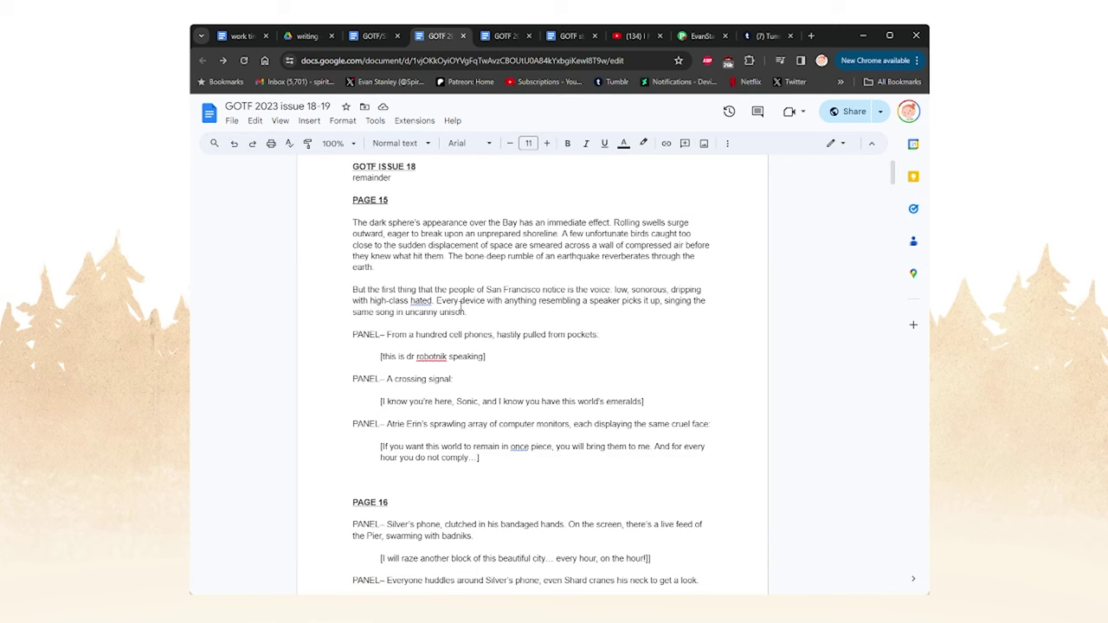
{"action": "triple_click", "coordinate": [478, 455]}
{"action": "left_click", "coordinate": [481, 458]}
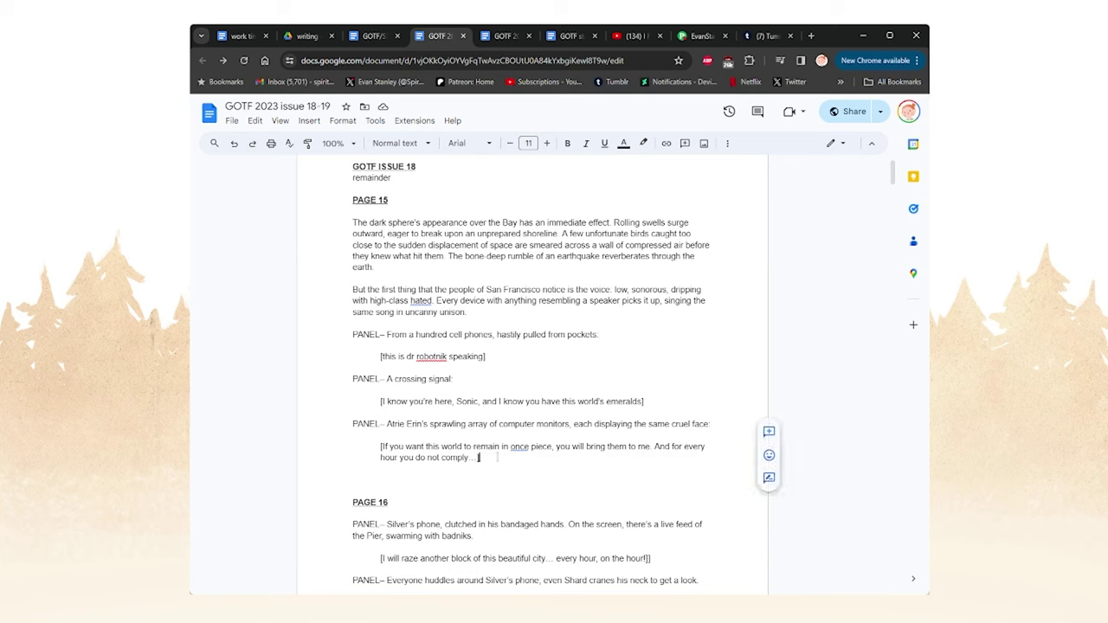
- Highlight Robotnik's three page 15 dialogue lines in turn, ending with his demand for the emeralds
{"action": "left_click_drag", "start_coordinate": [379, 356], "coordinate": [487, 357]}
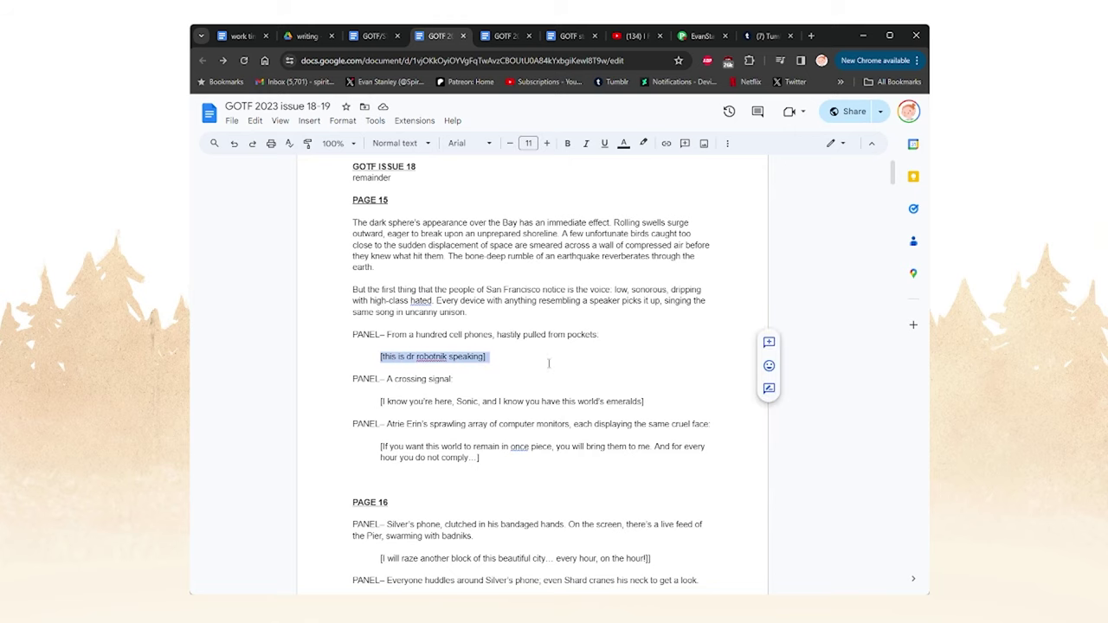
{"action": "scroll", "coordinate": [366, 286], "scroll_direction": "down", "scroll_amount": 3}
{"action": "left_click_drag", "start_coordinate": [378, 287], "coordinate": [650, 291]}
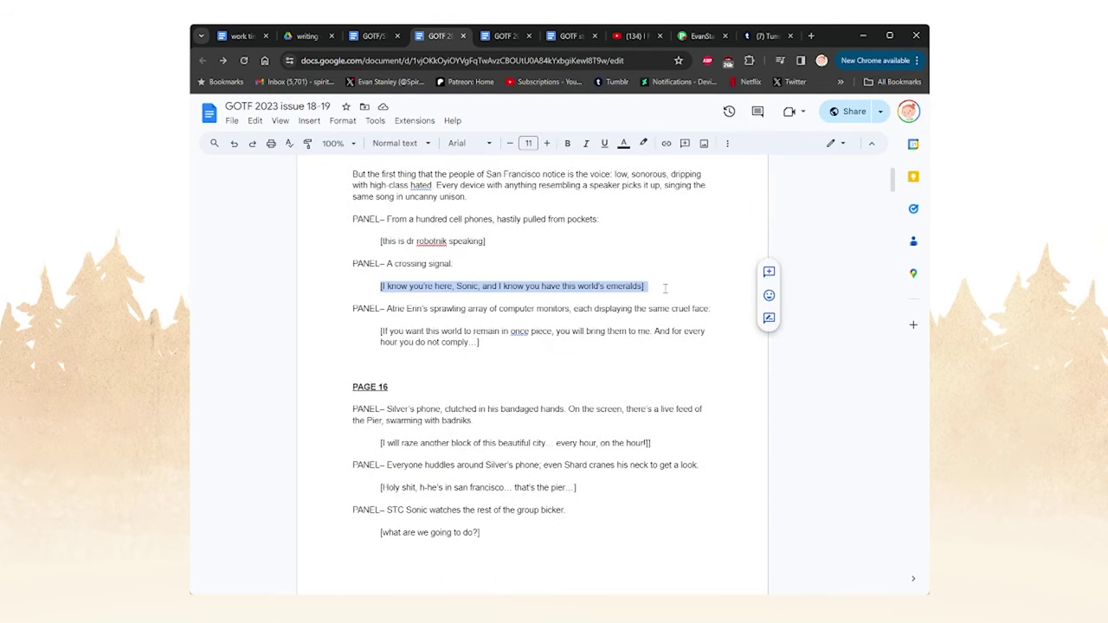
{"action": "left_click", "coordinate": [418, 297]}
{"action": "scroll", "coordinate": [418, 296], "scroll_direction": "down", "scroll_amount": 1}
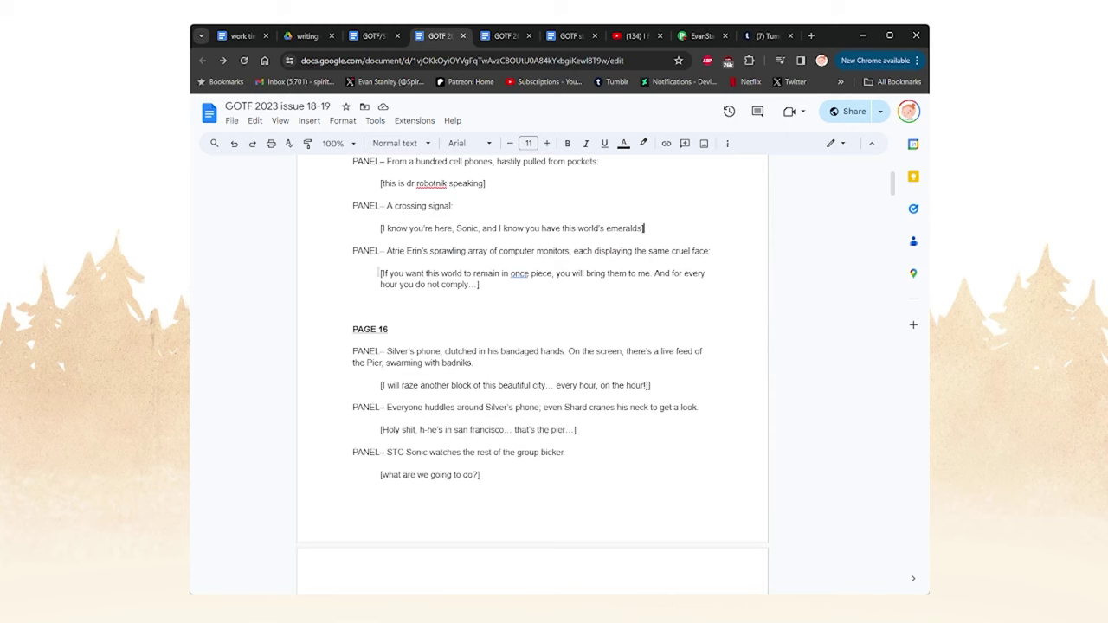
{"action": "left_click_drag", "start_coordinate": [381, 273], "coordinate": [512, 285]}
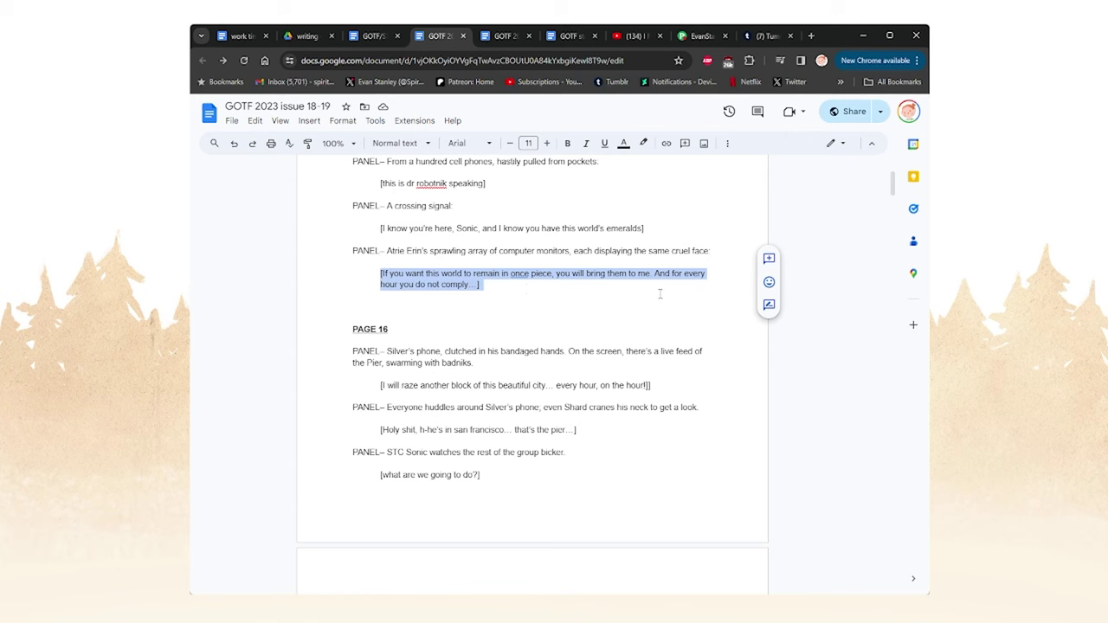
- Read the first two page 16 panels, highlighting Robotnik's hourly threat and the reaction line about the pier
{"action": "left_click", "coordinate": [571, 430]}
{"action": "scroll", "coordinate": [402, 314], "scroll_direction": "down", "scroll_amount": 2}
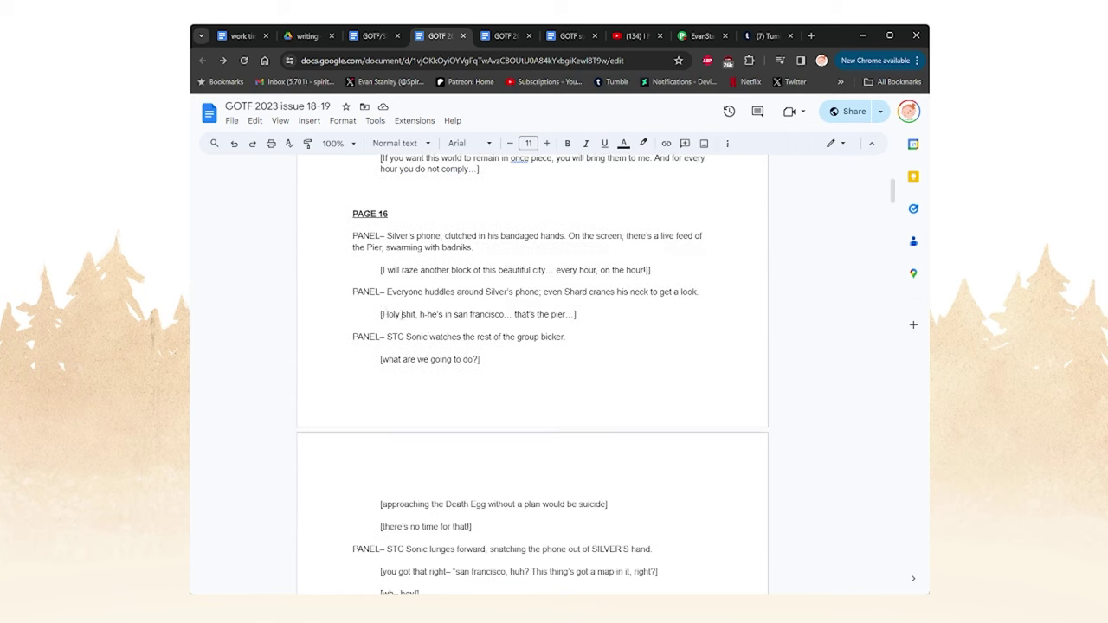
{"action": "left_click_drag", "start_coordinate": [371, 265], "coordinate": [611, 277]}
{"action": "left_click", "coordinate": [354, 281]}
{"action": "scroll", "coordinate": [356, 183], "scroll_direction": "down", "scroll_amount": 2}
{"action": "scroll", "coordinate": [356, 183], "scroll_direction": "up", "scroll_amount": 2}
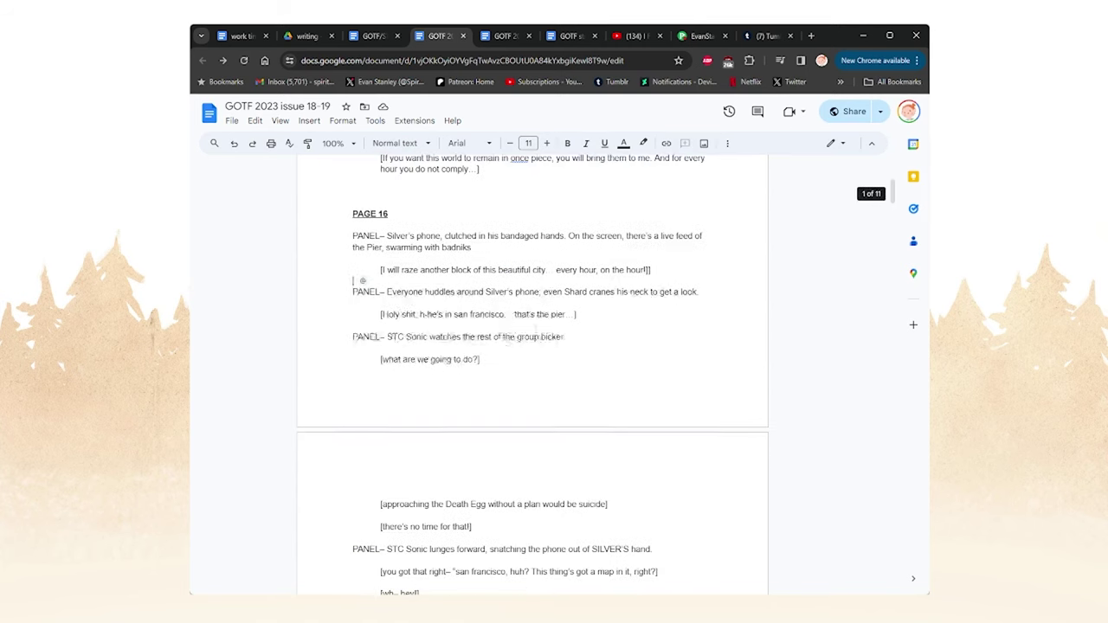
{"action": "double_click", "coordinate": [398, 302]}
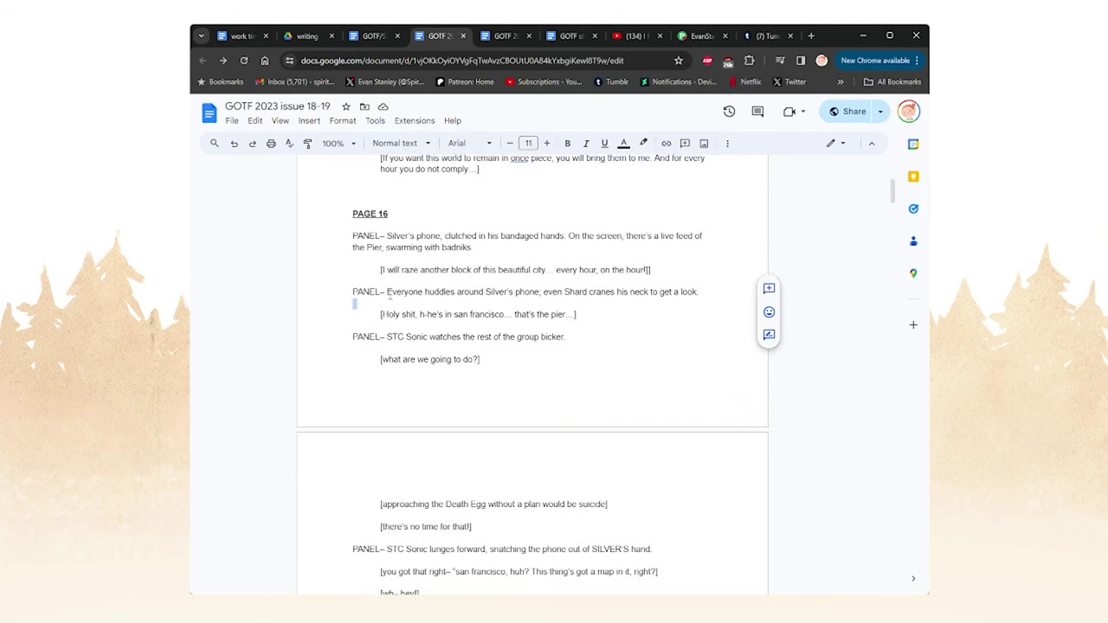
{"action": "left_click_drag", "start_coordinate": [374, 310], "coordinate": [611, 314]}
{"action": "left_click", "coordinate": [610, 315]}
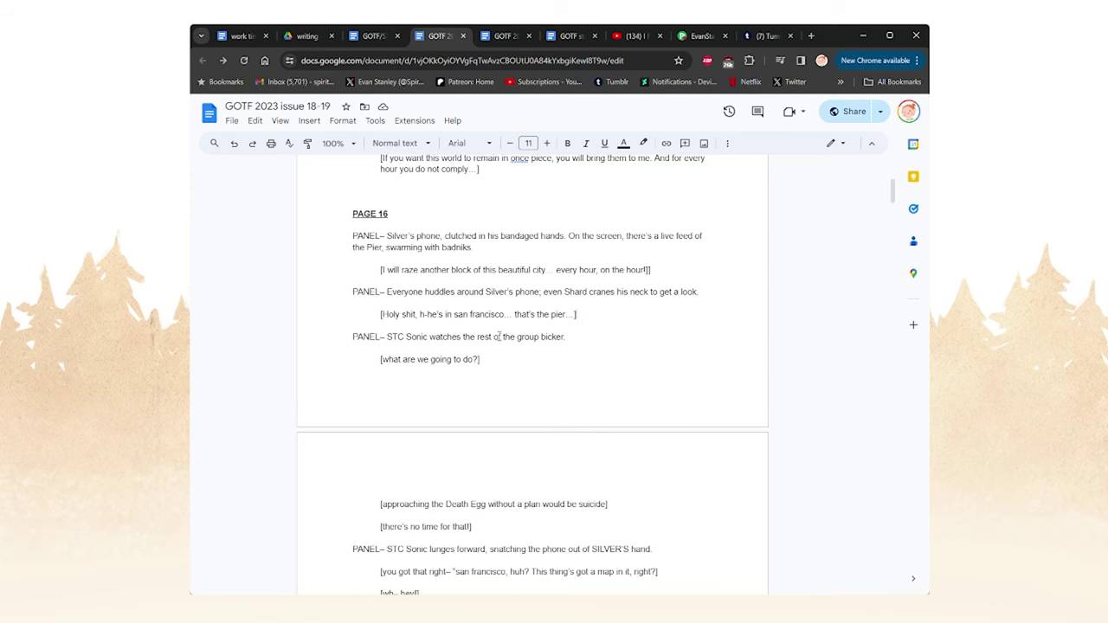
{"action": "left_click_drag", "start_coordinate": [577, 315], "coordinate": [373, 320]}
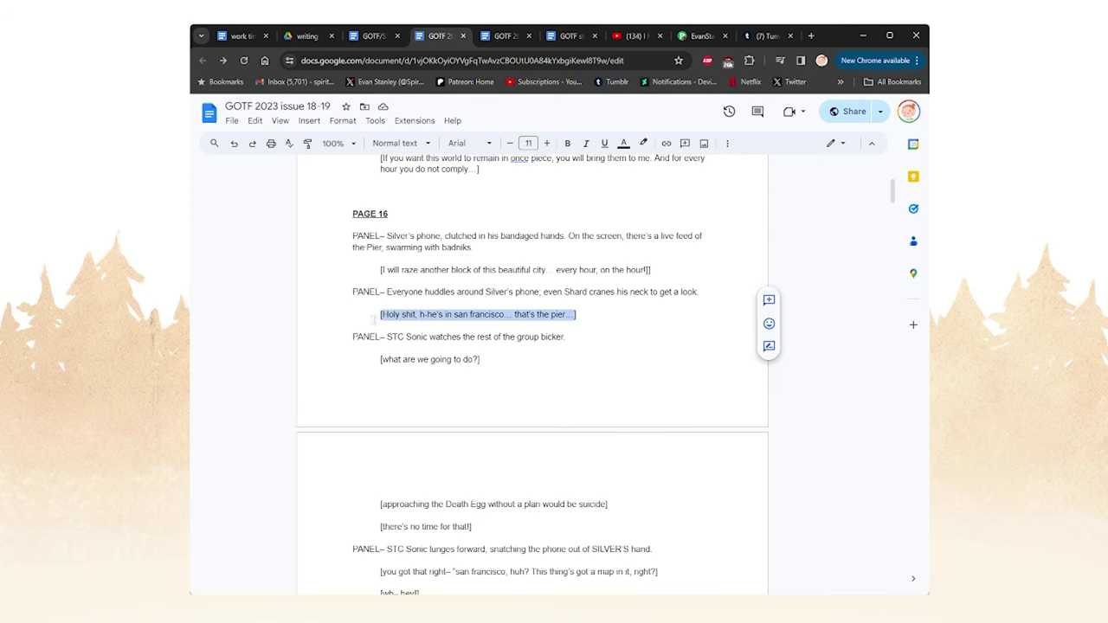
- Read the page 16 bickering panel, highlighting its dialogue from "what are we going to do?" to "there's no time for that!"
{"action": "scroll", "coordinate": [438, 323], "scroll_direction": "down", "scroll_amount": 1}
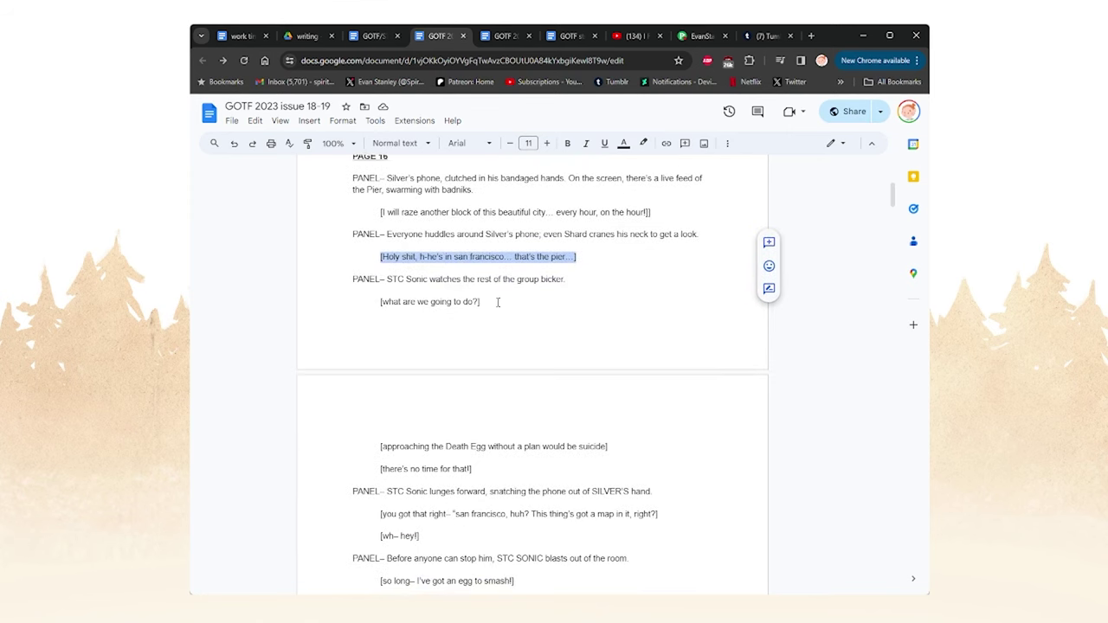
{"action": "scroll", "coordinate": [376, 295], "scroll_direction": "down", "scroll_amount": 1}
{"action": "scroll", "coordinate": [375, 295], "scroll_direction": "down", "scroll_amount": 1}
{"action": "left_click_drag", "start_coordinate": [377, 243], "coordinate": [504, 254]}
{"action": "scroll", "coordinate": [497, 246], "scroll_direction": "down", "scroll_amount": 1}
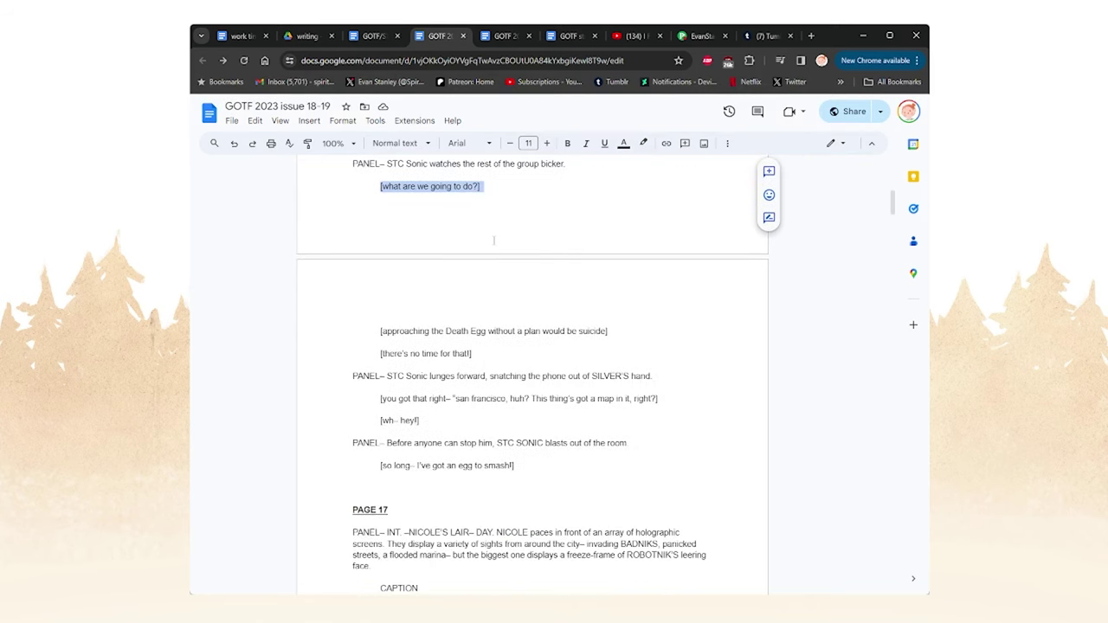
{"action": "scroll", "coordinate": [356, 310], "scroll_direction": "up", "scroll_amount": 1}
{"action": "left_click_drag", "start_coordinate": [380, 389], "coordinate": [496, 413]}
{"action": "left_click_drag", "start_coordinate": [379, 243], "coordinate": [507, 413]}
{"action": "left_click", "coordinate": [506, 413]}
{"action": "scroll", "coordinate": [510, 407], "scroll_direction": "down", "scroll_amount": 2}
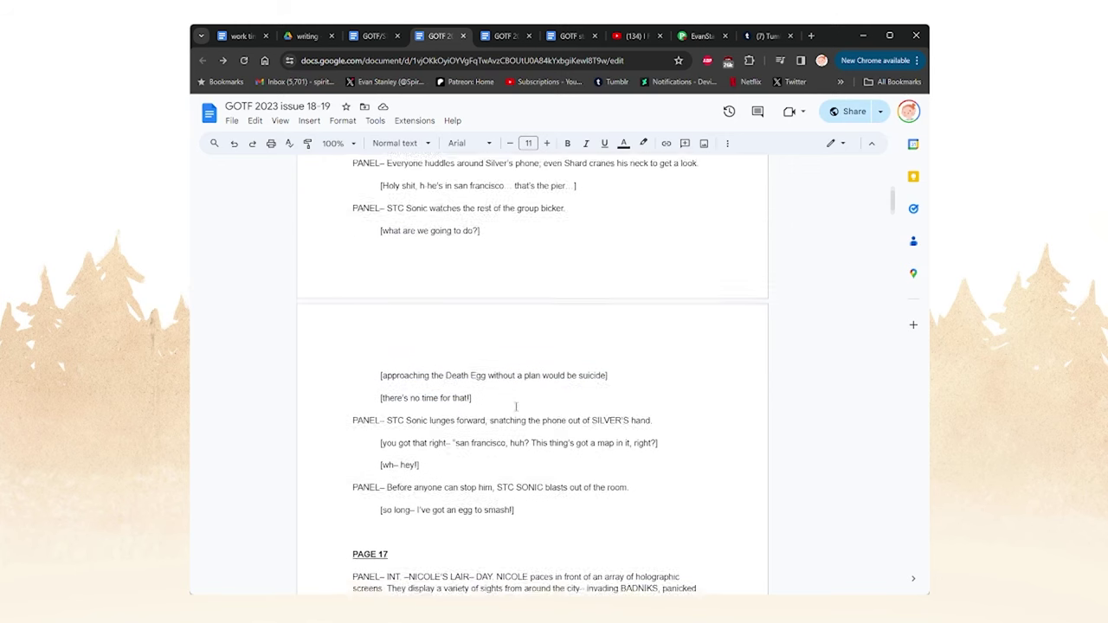
- Highlight the page 16 panel where STC Sonic snatches the phone, including its dialogue through "wh– hey!", and clear the selection
{"action": "left_click_drag", "start_coordinate": [386, 319], "coordinate": [656, 365]}
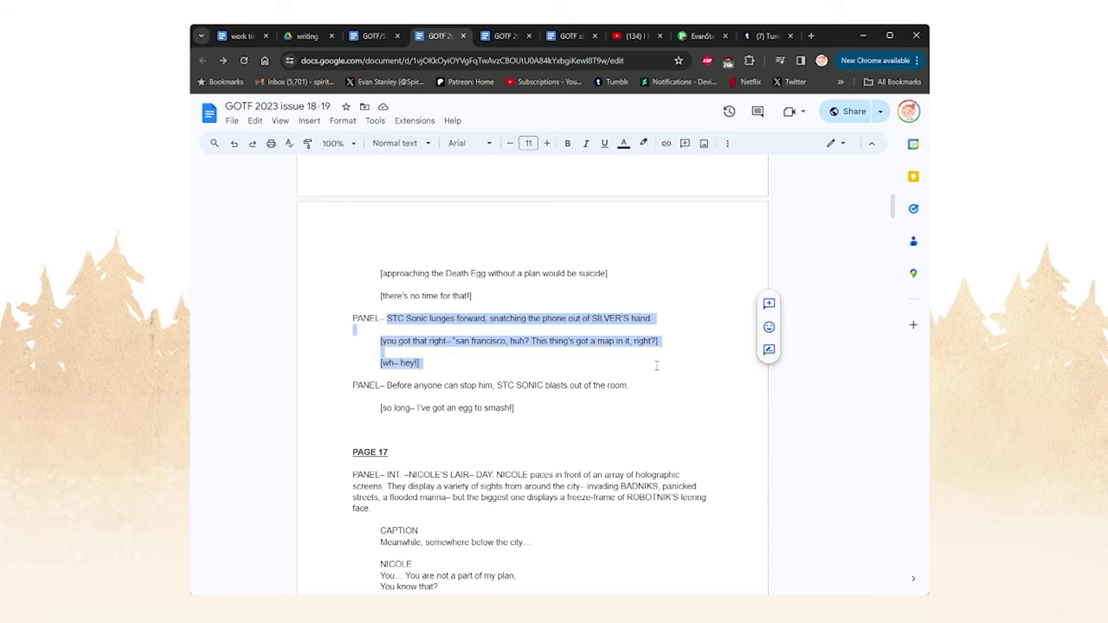
{"action": "scroll", "coordinate": [444, 347], "scroll_direction": "down", "scroll_amount": 2}
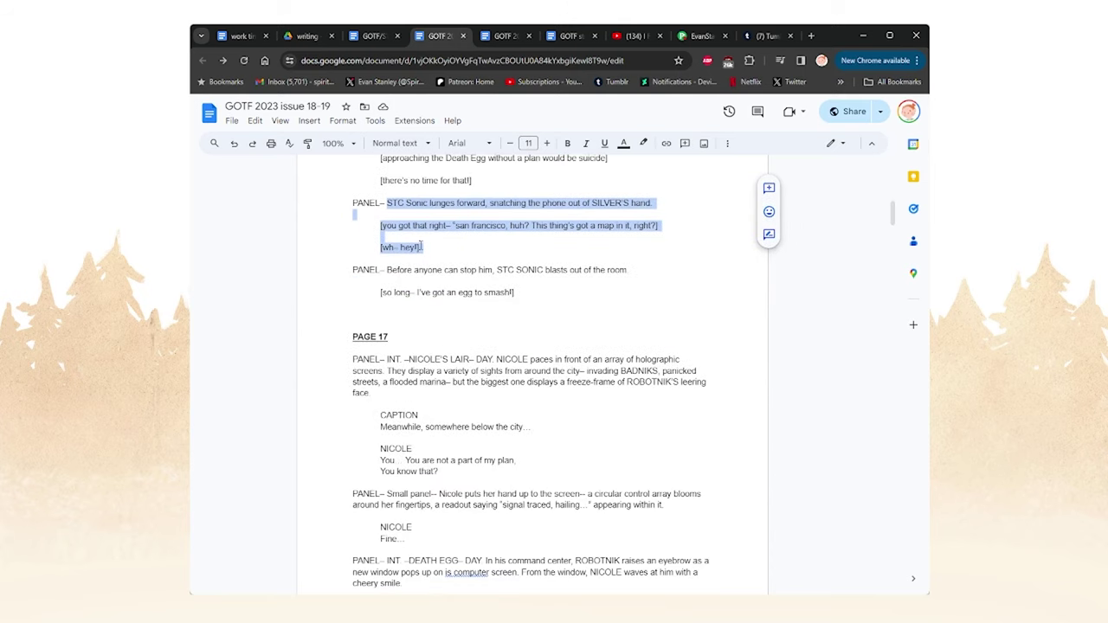
{"action": "left_click", "coordinate": [432, 250]}
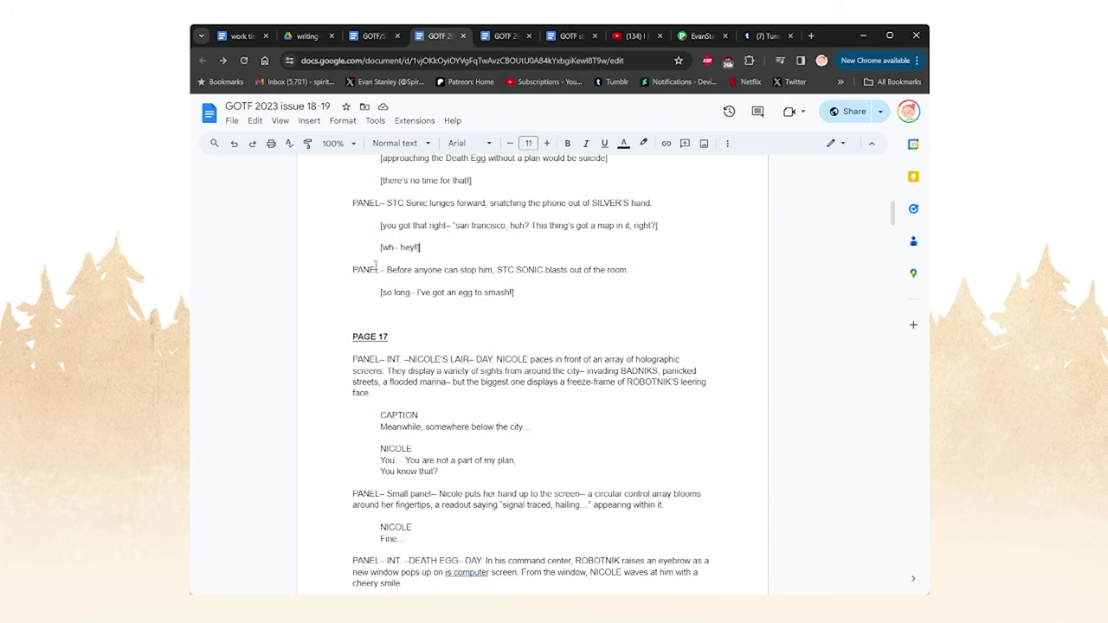
- Highlight STC Sonic's map line on page 16, then the closing panel where he blasts out through "I've got an egg to smash!"
{"action": "left_click_drag", "start_coordinate": [379, 227], "coordinate": [659, 239]}
{"action": "double_click", "coordinate": [476, 303]}
{"action": "scroll", "coordinate": [414, 224], "scroll_direction": "down", "scroll_amount": 1}
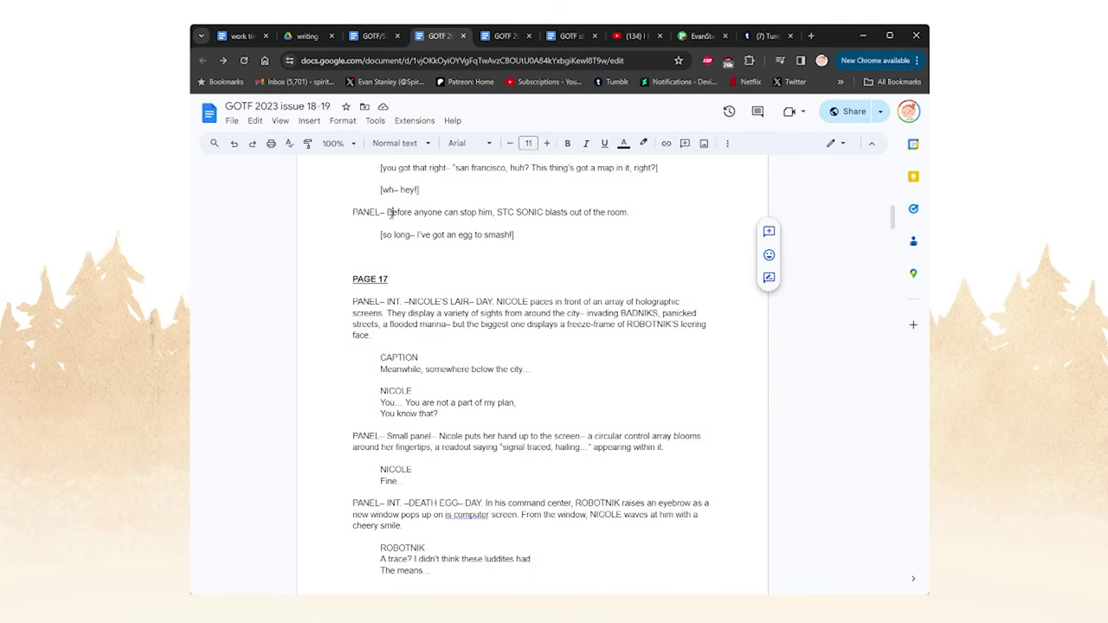
{"action": "left_click_drag", "start_coordinate": [388, 212], "coordinate": [517, 241]}
{"action": "left_click", "coordinate": [527, 242]}
{"action": "scroll", "coordinate": [484, 303], "scroll_direction": "down", "scroll_amount": 3}
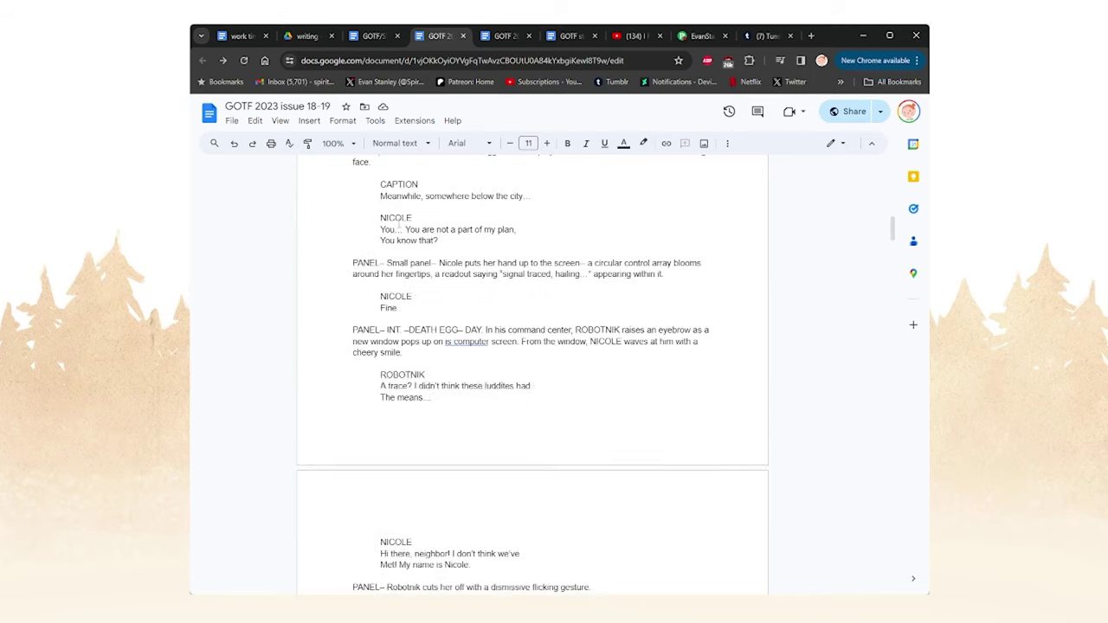
- Highlight the opening page 17 panel in Nicole's lair, from its description through "You know that?", and clear the selection
{"action": "scroll", "coordinate": [356, 208], "scroll_direction": "up", "scroll_amount": 1}
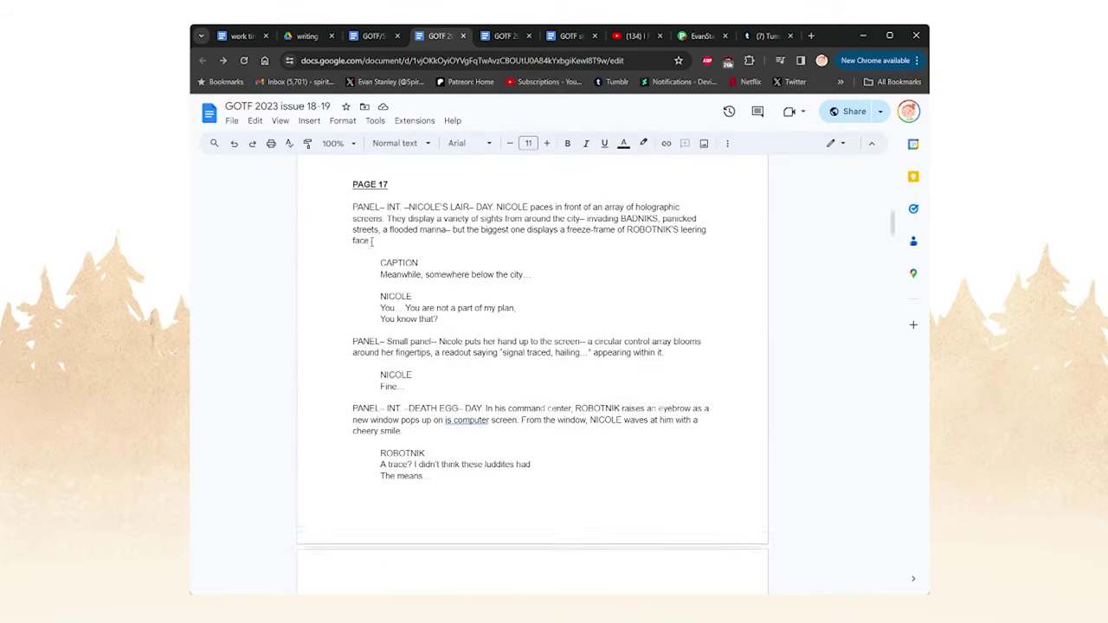
{"action": "left_click_drag", "start_coordinate": [351, 244], "coordinate": [545, 355]}
{"action": "left_click", "coordinate": [372, 277]}
{"action": "key", "text": "shift+Right"}
{"action": "left_click_drag", "start_coordinate": [328, 241], "coordinate": [558, 358]}
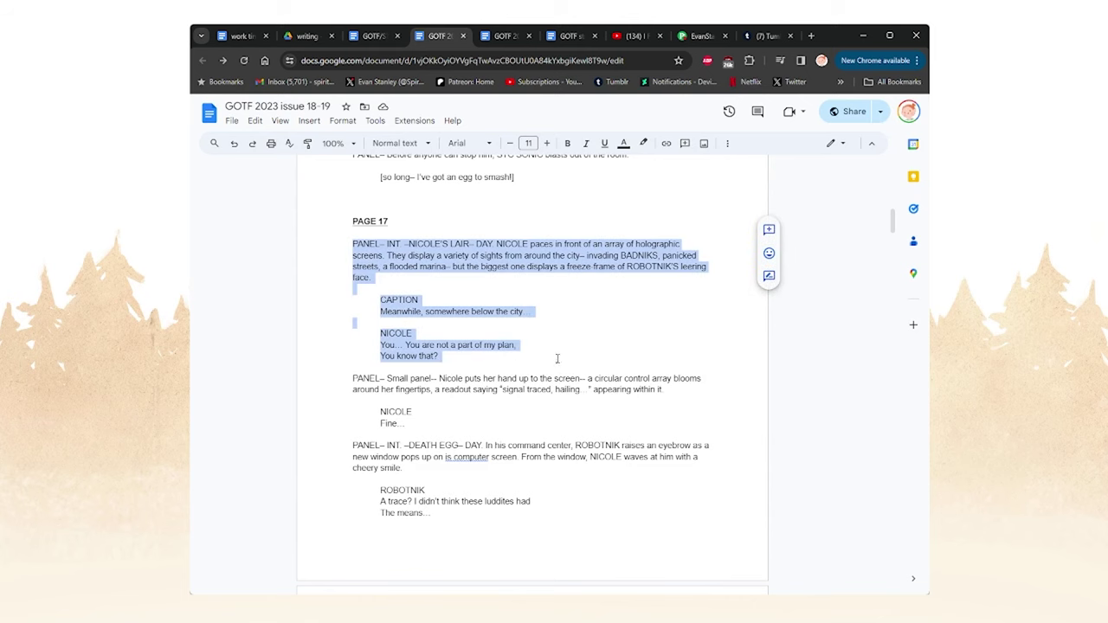
{"action": "left_click", "coordinate": [465, 367]}
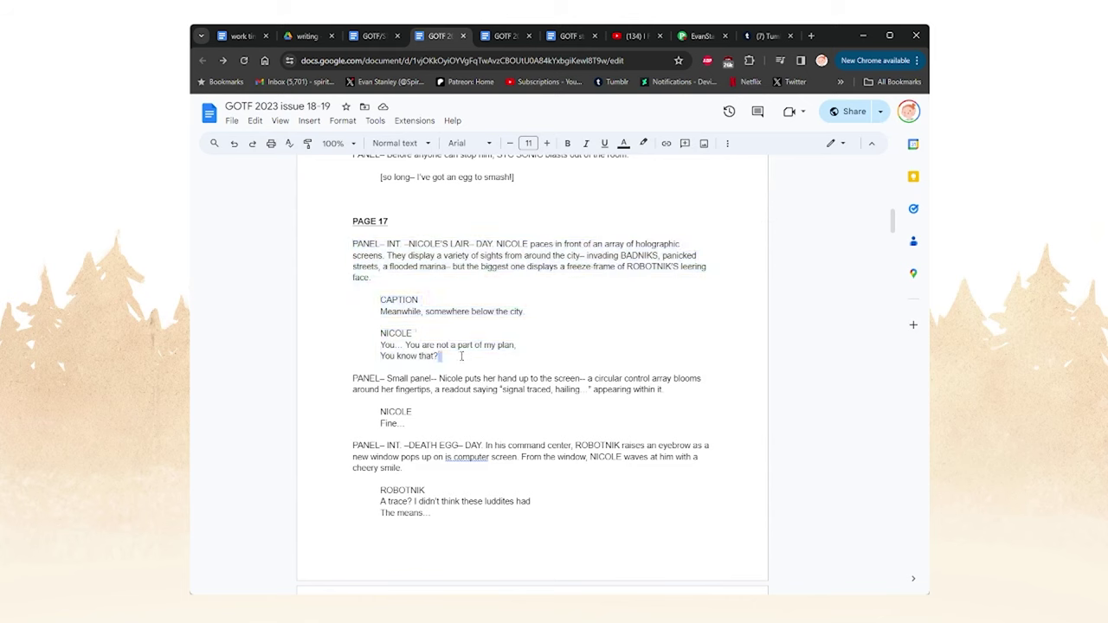
- Highlight Nicole's page 17 line "You are not a part of my plan" and her "Fine…" reply, then clear the selection
{"action": "left_click_drag", "start_coordinate": [473, 358], "coordinate": [415, 300]}
{"action": "scroll", "coordinate": [414, 314], "scroll_direction": "down", "scroll_amount": 3}
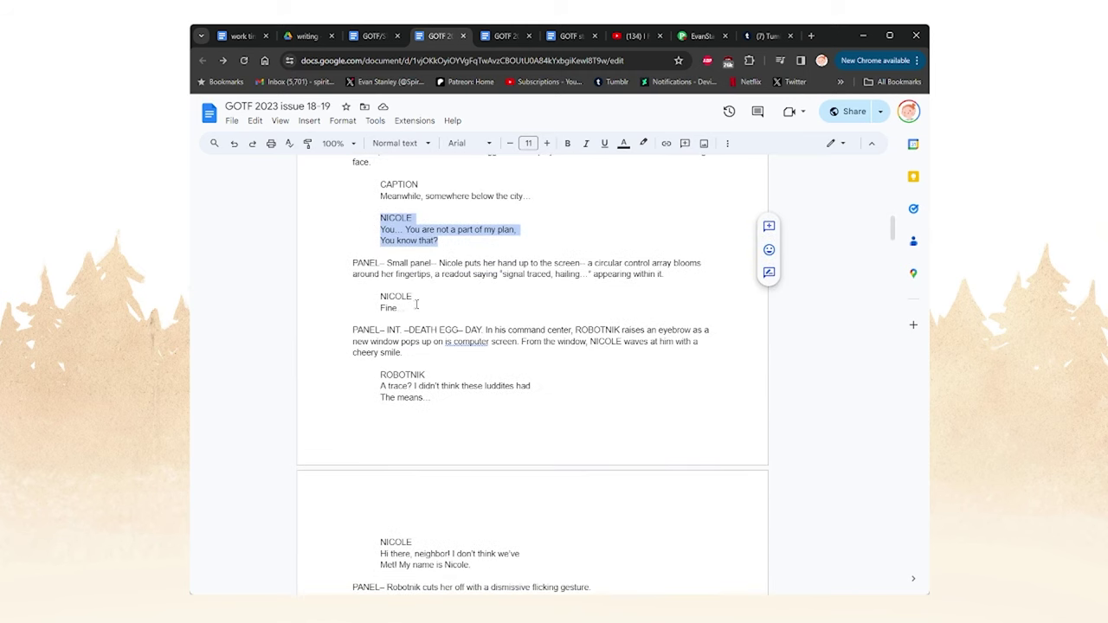
{"action": "scroll", "coordinate": [387, 292], "scroll_direction": "down", "scroll_amount": 3}
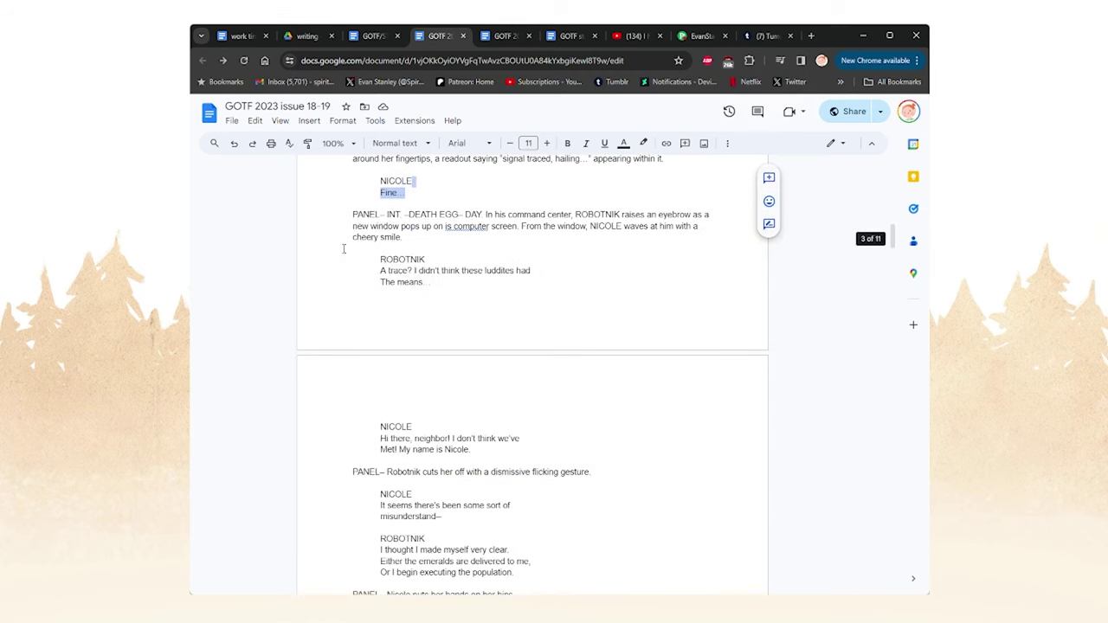
{"action": "scroll", "coordinate": [424, 343], "scroll_direction": "up", "scroll_amount": 1}
{"action": "left_click", "coordinate": [433, 343]}
{"action": "scroll", "coordinate": [407, 311], "scroll_direction": "down", "scroll_amount": 2}
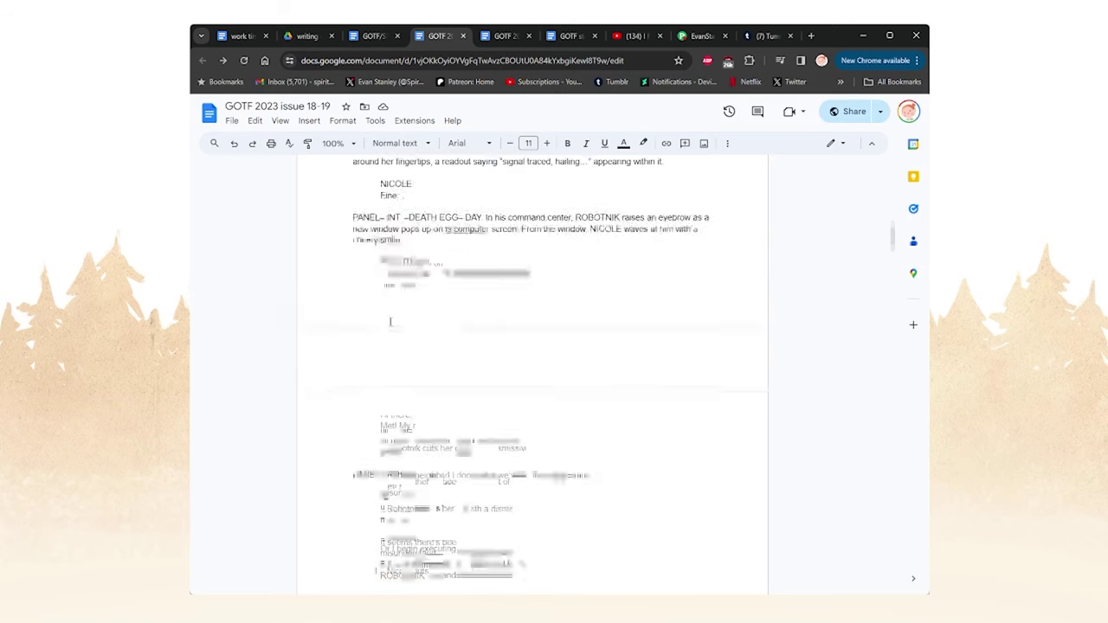
- Highlight Nicole's interrupted line "It seems there's been some sort of misunderstand–" in the panel where Robotnik cuts her off
{"action": "scroll", "coordinate": [392, 292], "scroll_direction": "down", "scroll_amount": 2}
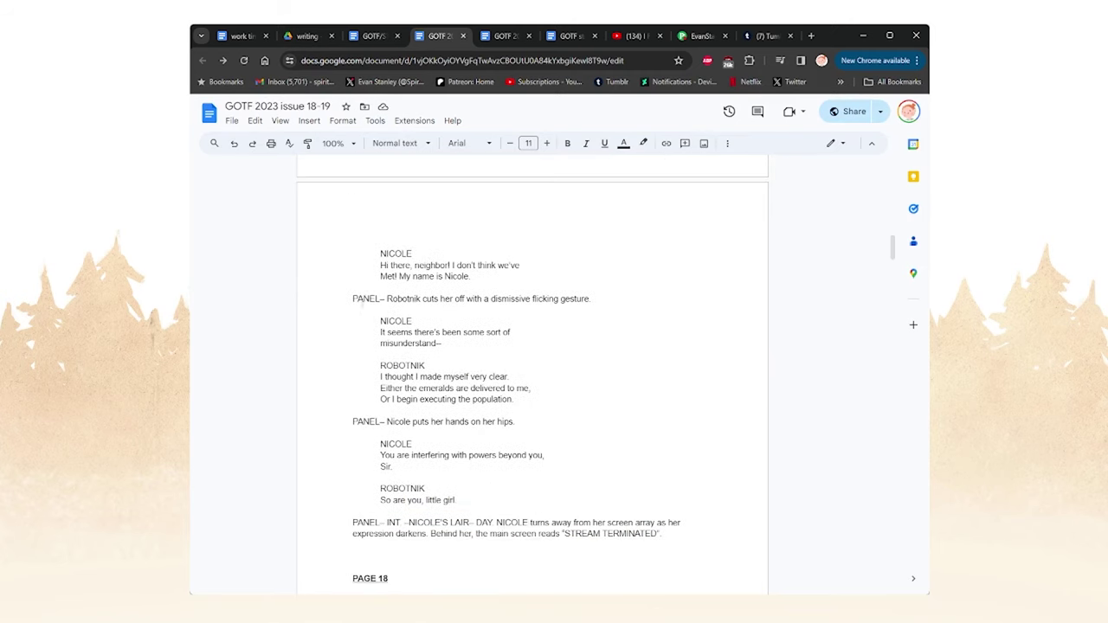
{"action": "left_click_drag", "start_coordinate": [380, 333], "coordinate": [516, 353]}
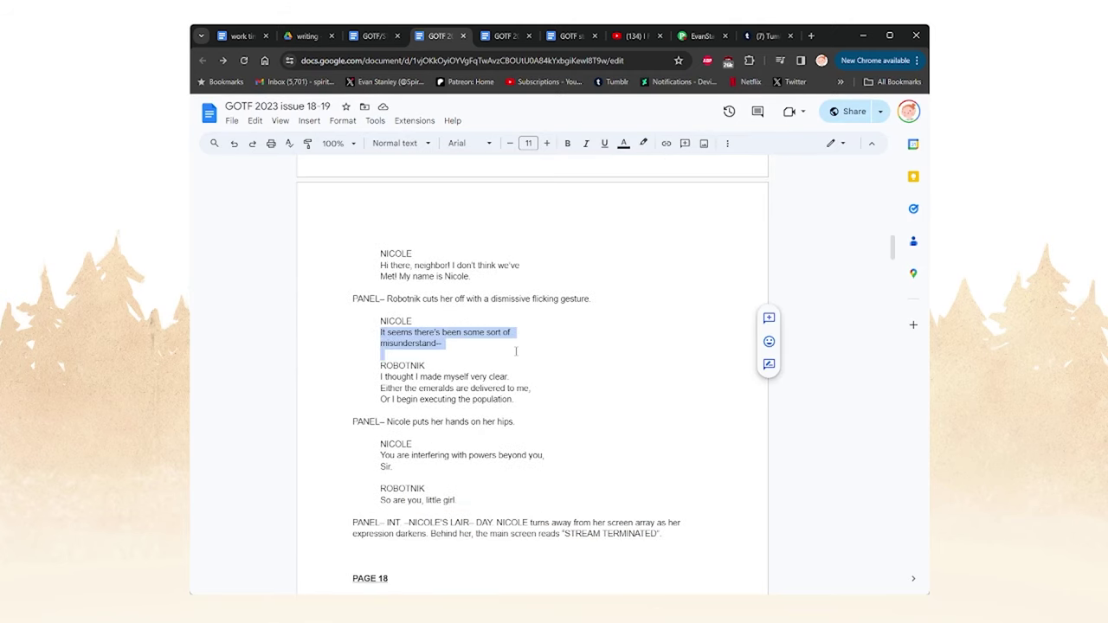
{"action": "scroll", "coordinate": [534, 338], "scroll_direction": "down", "scroll_amount": 1}
{"action": "scroll", "coordinate": [536, 332], "scroll_direction": "down", "scroll_amount": 1}
{"action": "scroll", "coordinate": [560, 335], "scroll_direction": "up", "scroll_amount": 1}
{"action": "scroll", "coordinate": [560, 335], "scroll_direction": "down", "scroll_amount": 1}
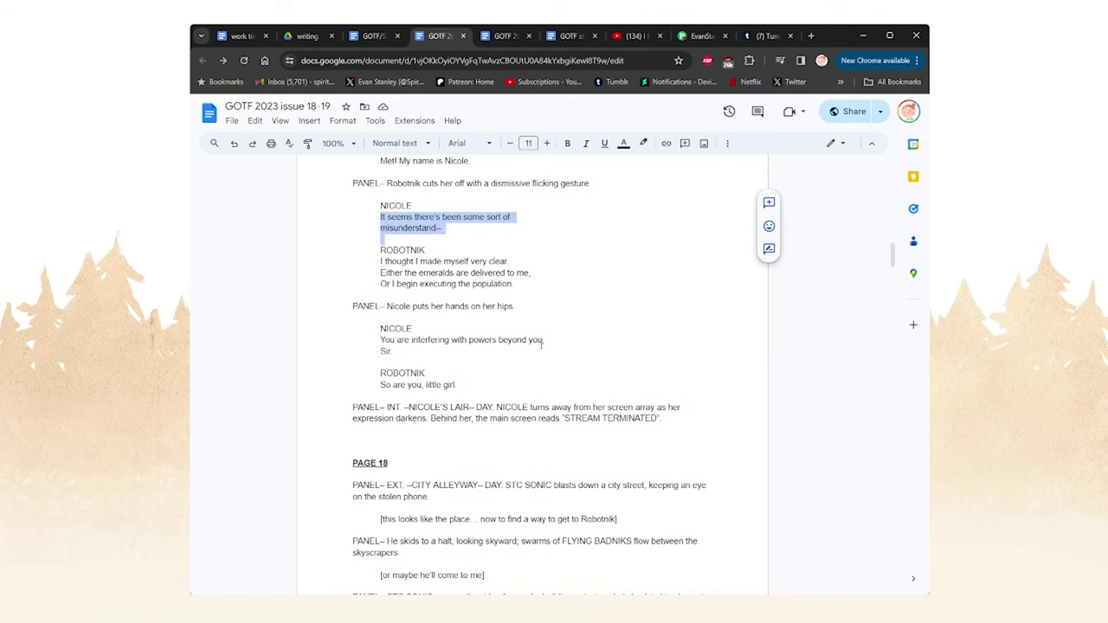
- Clear the selection and read page 17's closing exchange from Nicole's "powers beyond you" line to the start of page 18
{"action": "double_click", "coordinate": [465, 387]}
{"action": "left_click", "coordinate": [465, 386]}
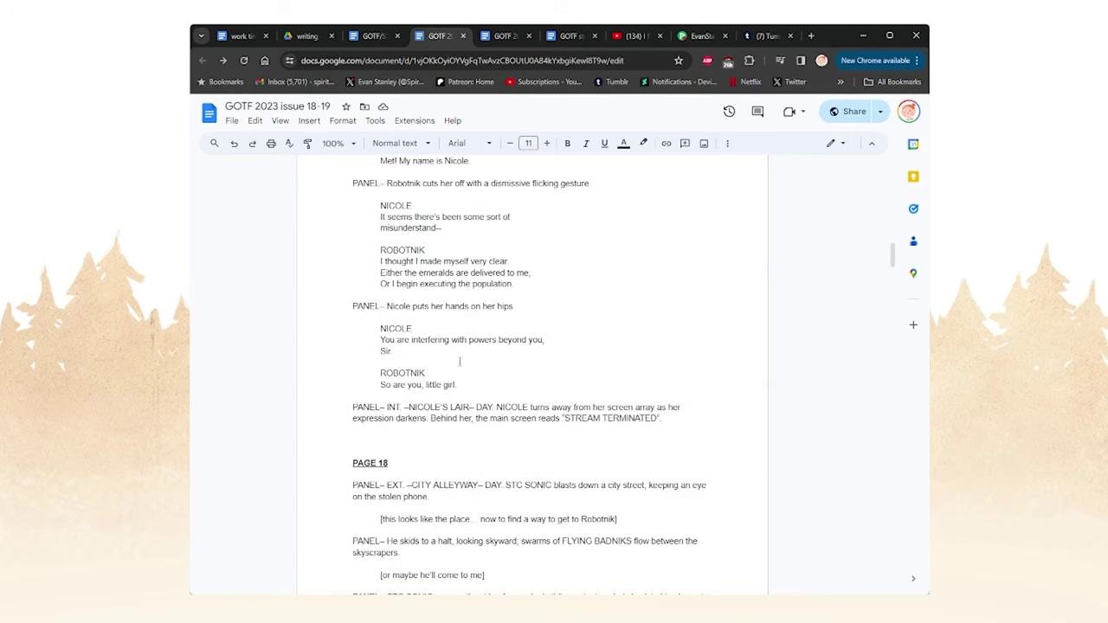
{"action": "scroll", "coordinate": [417, 338], "scroll_direction": "down", "scroll_amount": 2}
{"action": "scroll", "coordinate": [478, 354], "scroll_direction": "up", "scroll_amount": 1}
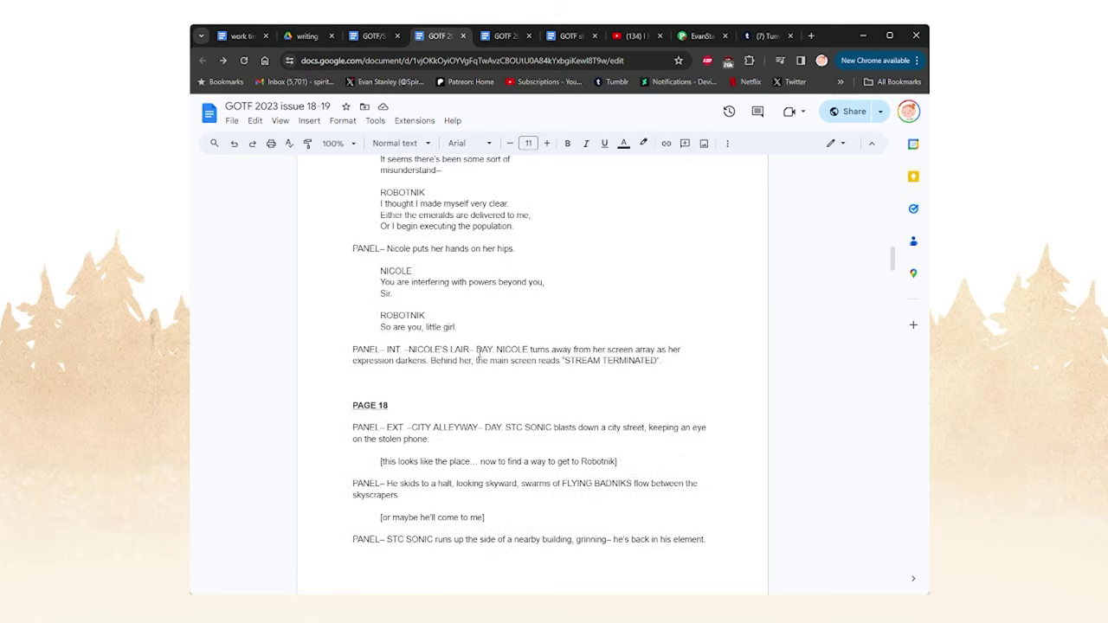
{"action": "scroll", "coordinate": [485, 353], "scroll_direction": "down", "scroll_amount": 2}
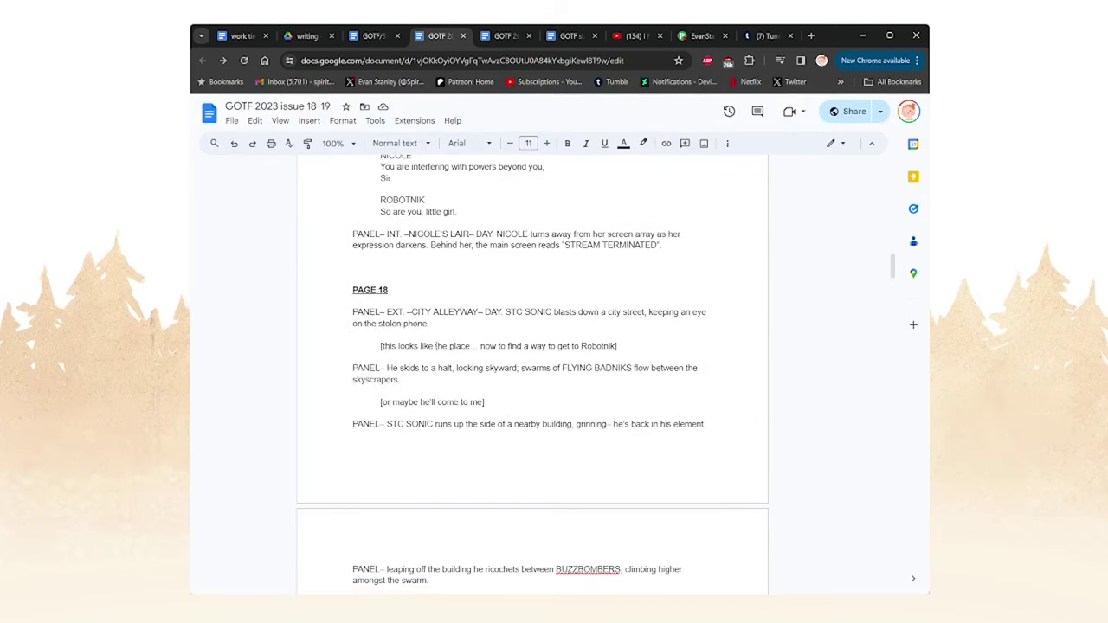
- Highlight page 18's alleyway opening, then return to page 17 and highlight the end of its "STREAM TERMINATED" panel
{"action": "left_click_drag", "start_coordinate": [351, 318], "coordinate": [659, 348]}
{"action": "left_click", "coordinate": [660, 348]}
{"action": "scroll", "coordinate": [668, 407], "scroll_direction": "up", "scroll_amount": 4}
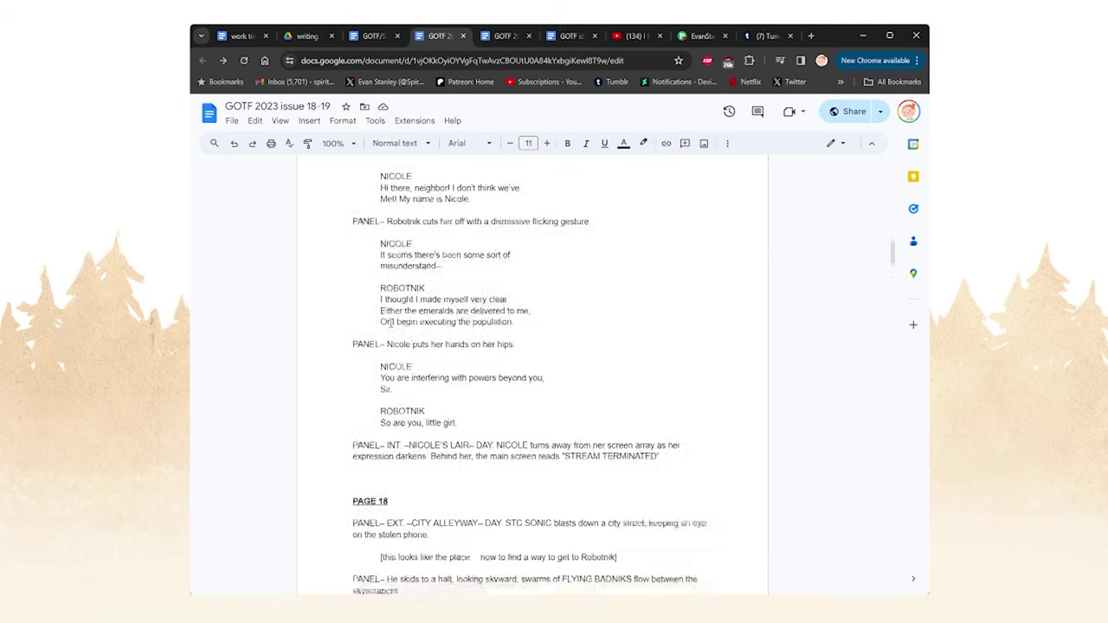
{"action": "left_click_drag", "start_coordinate": [676, 478], "coordinate": [574, 466]}
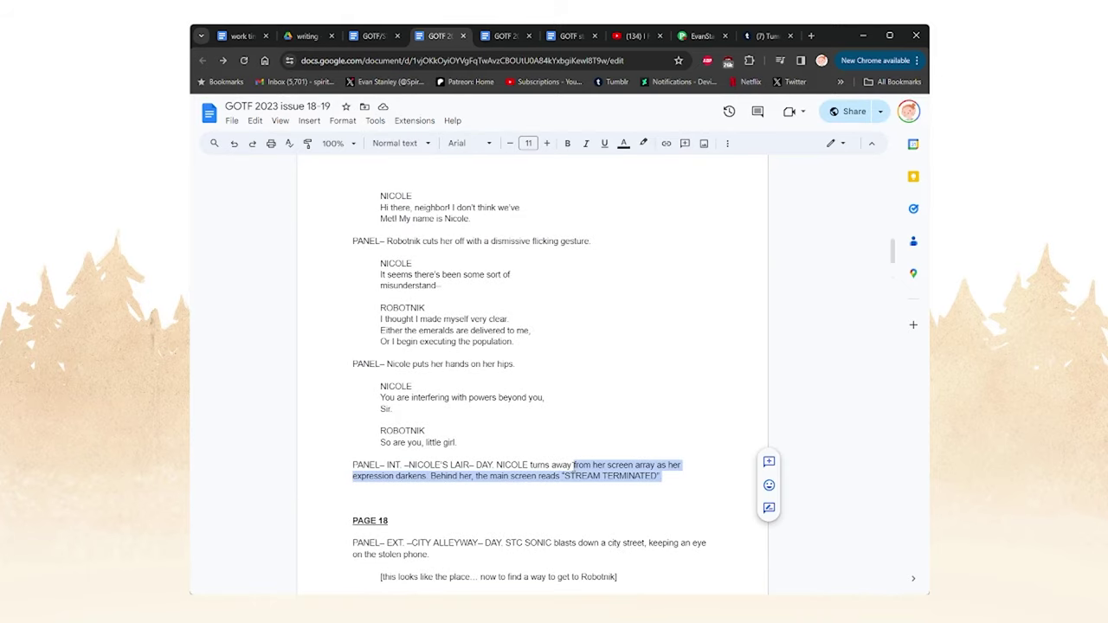
{"action": "left_click", "coordinate": [574, 466]}
{"action": "scroll", "coordinate": [307, 377], "scroll_direction": "up", "scroll_amount": 2}
{"action": "scroll", "coordinate": [307, 377], "scroll_direction": "down", "scroll_amount": 2}
{"action": "scroll", "coordinate": [307, 377], "scroll_direction": "up", "scroll_amount": 1}
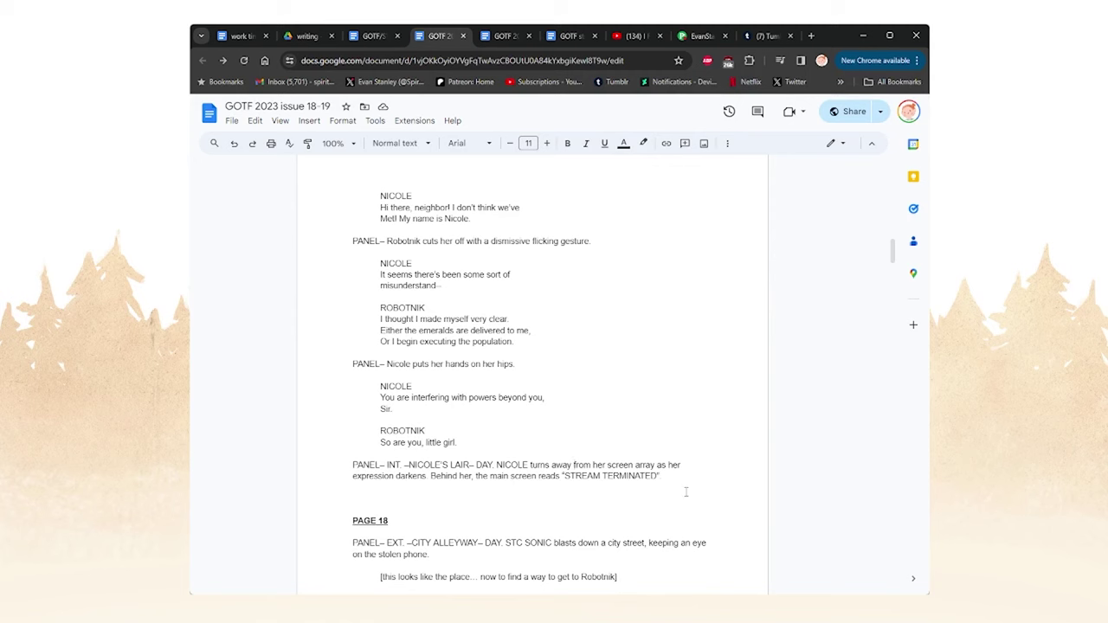
- Highlight Robotnik's "So are you, little girl" together with the whole closing page 17 panel, then clear the selection
{"action": "left_click", "coordinate": [664, 479]}
{"action": "triple_click", "coordinate": [664, 479]}
{"action": "left_click", "coordinate": [394, 465]}
{"action": "left_click_drag", "start_coordinate": [367, 433], "coordinate": [711, 481]}
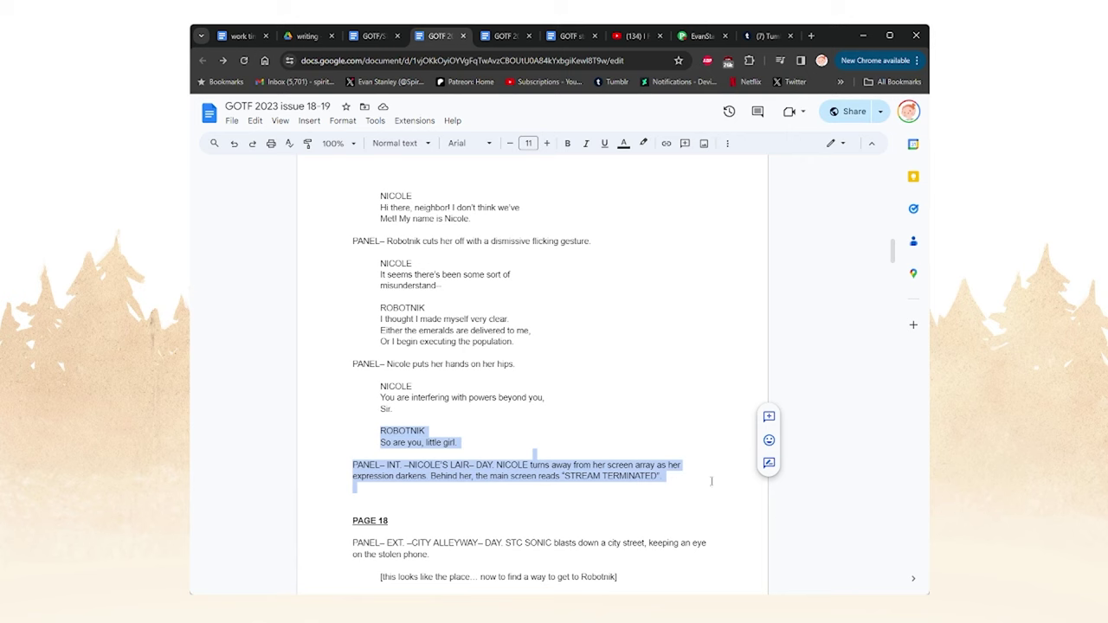
{"action": "left_click", "coordinate": [707, 479]}
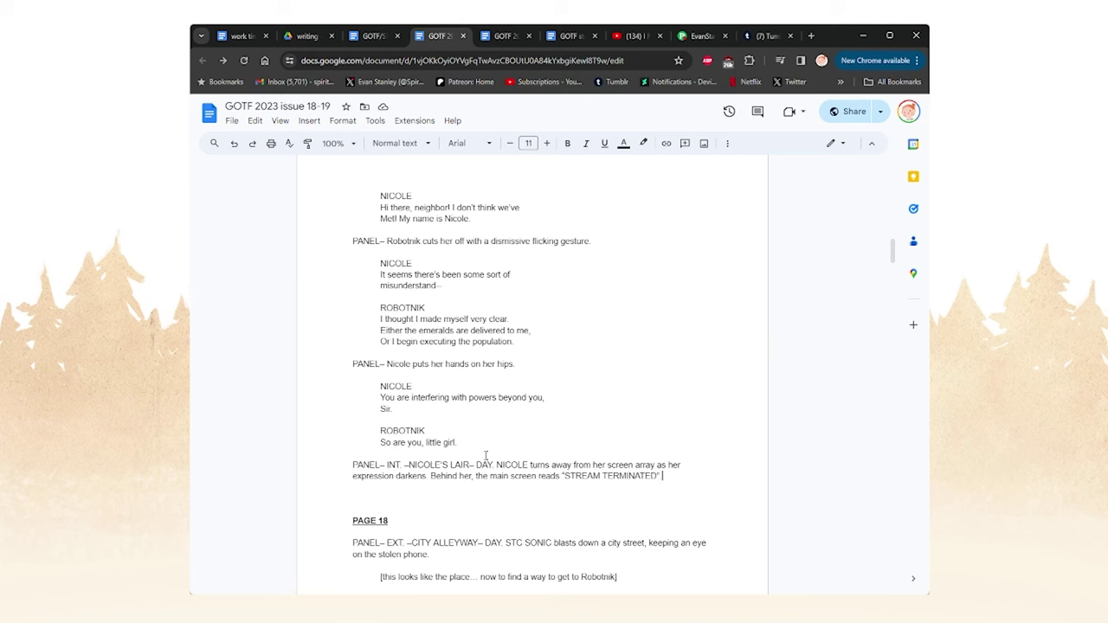
- Highlight the page 18 opening panel of STC Sonic running down the city street with the stolen phone, then clear the selection
{"action": "scroll", "coordinate": [498, 428], "scroll_direction": "down", "scroll_amount": 1}
{"action": "scroll", "coordinate": [475, 341], "scroll_direction": "down", "scroll_amount": 3}
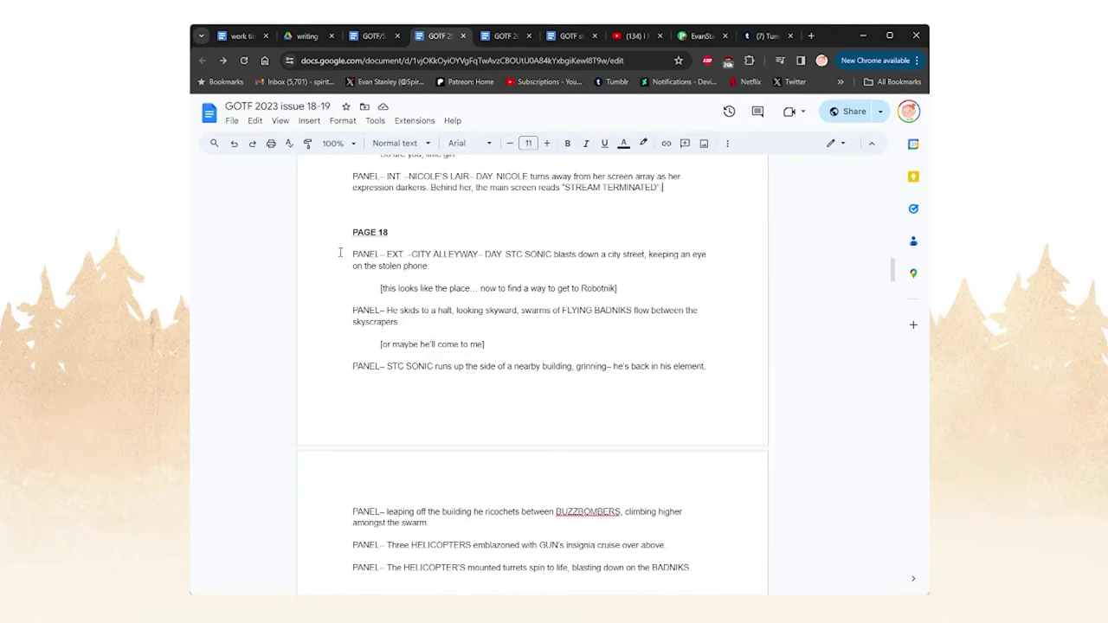
{"action": "left_click", "coordinate": [438, 266]}
{"action": "double_click", "coordinate": [444, 266]}
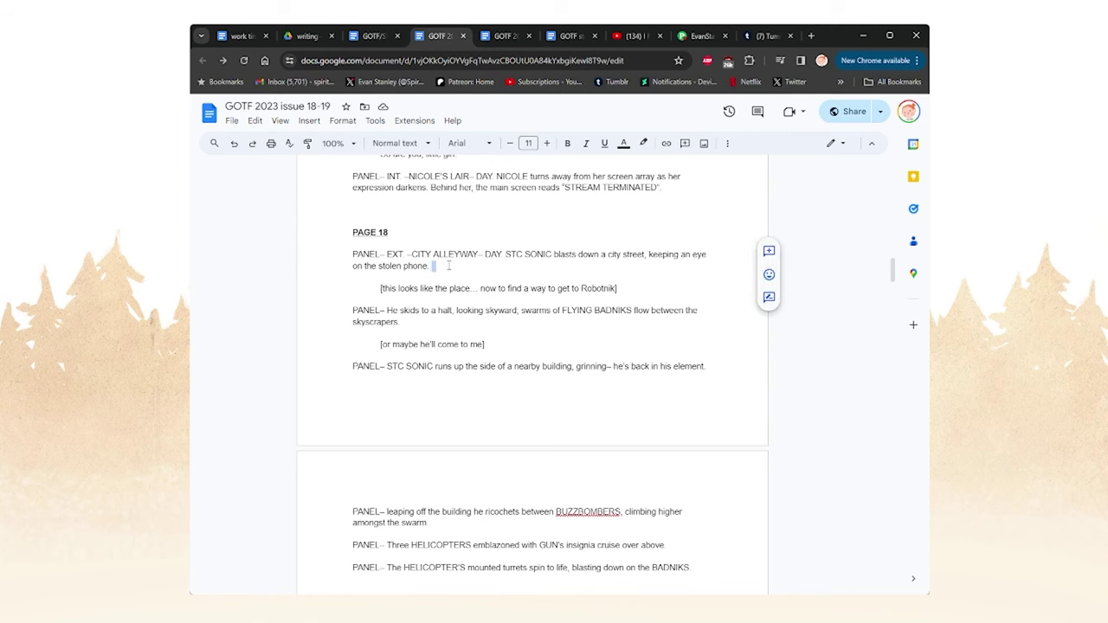
{"action": "left_click", "coordinate": [440, 261]}
{"action": "left_click_drag", "start_coordinate": [347, 260], "coordinate": [507, 289]}
{"action": "left_click", "coordinate": [508, 288]}
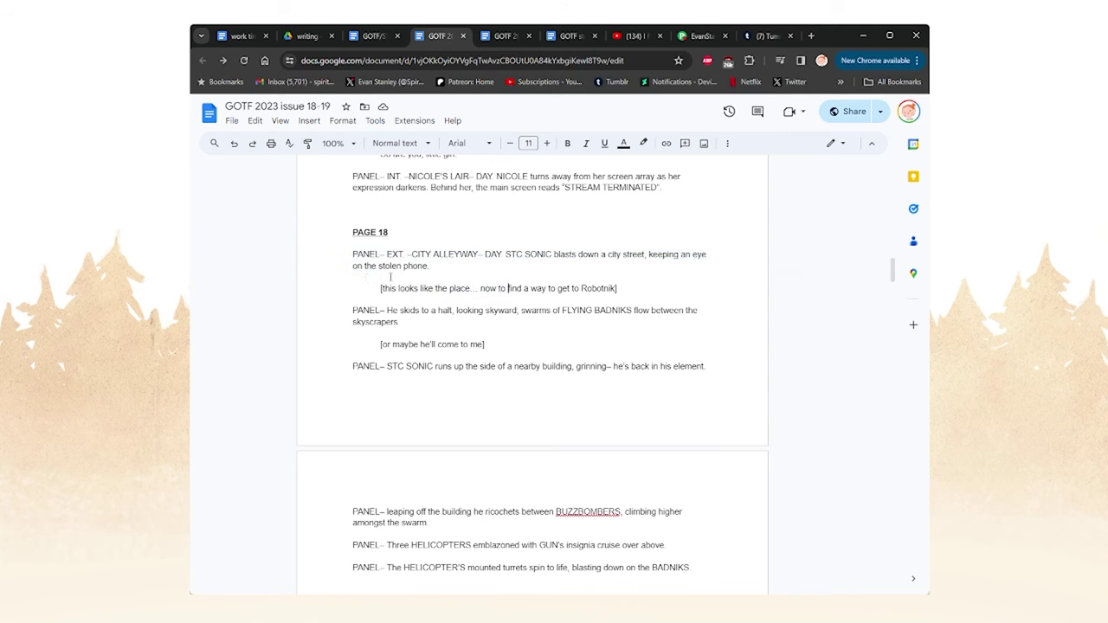
- Highlight the page 18 line "this looks like the place… now to find a way to get to Robotnik" and clear the selection
{"action": "scroll", "coordinate": [390, 276], "scroll_direction": "down", "scroll_amount": 1}
{"action": "left_click_drag", "start_coordinate": [378, 232], "coordinate": [625, 235]}
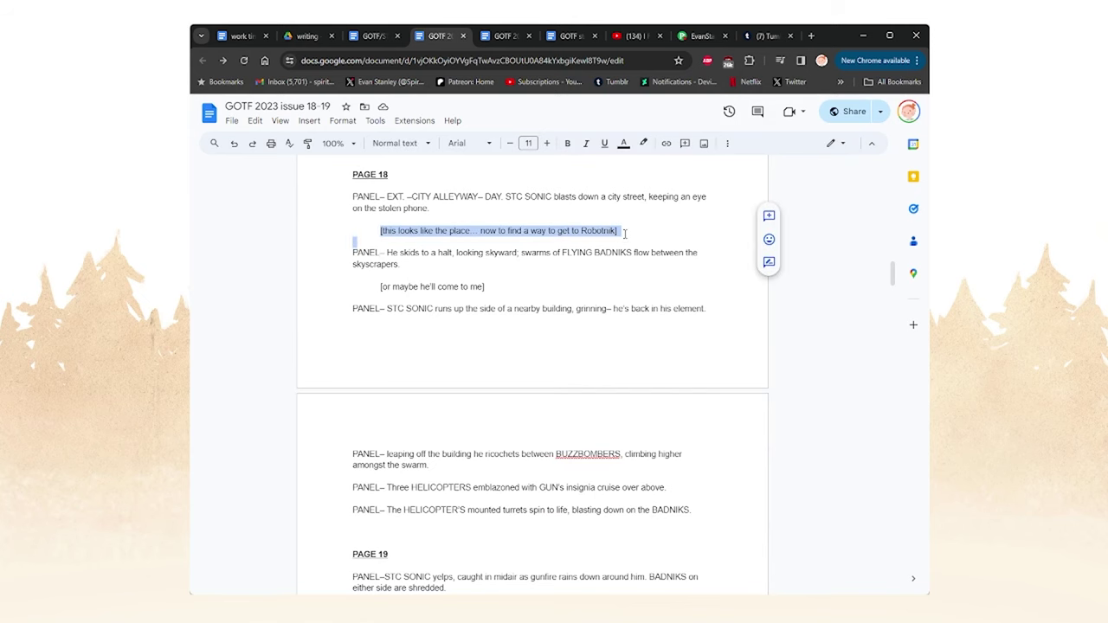
{"action": "left_click", "coordinate": [626, 233]}
{"action": "scroll", "coordinate": [520, 259], "scroll_direction": "down", "scroll_amount": 1}
{"action": "scroll", "coordinate": [415, 260], "scroll_direction": "up", "scroll_amount": 1}
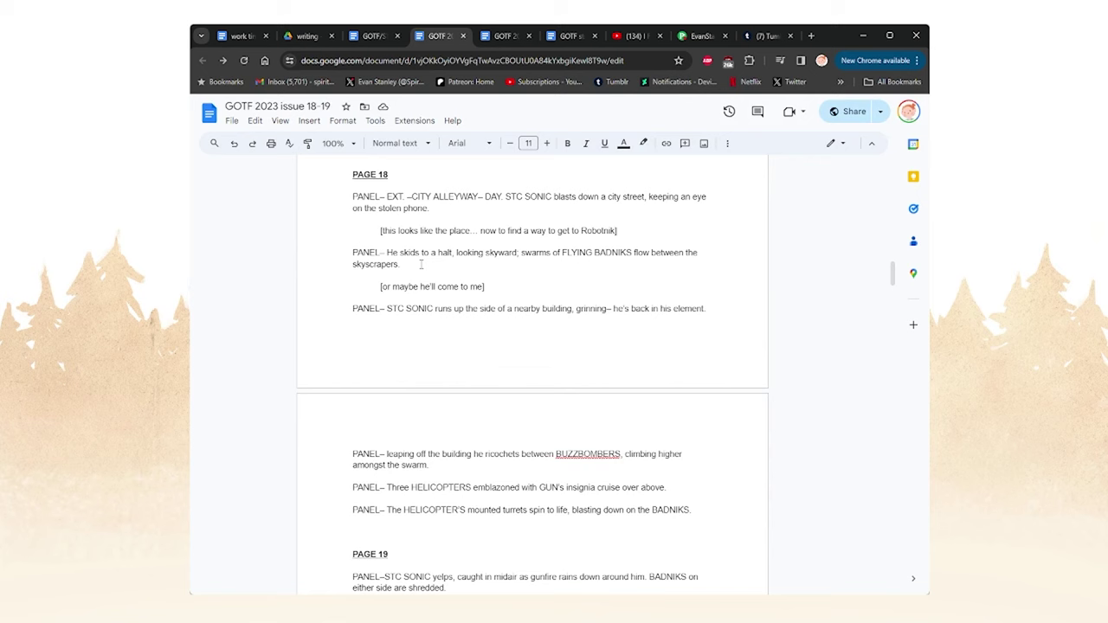
- Read the page 18 panels where STC Sonic spots the flying badniks and runs up the side of a building
{"action": "left_click", "coordinate": [428, 266]}
{"action": "scroll", "coordinate": [440, 299], "scroll_direction": "down", "scroll_amount": 1}
{"action": "scroll", "coordinate": [433, 298], "scroll_direction": "up", "scroll_amount": 2}
{"action": "scroll", "coordinate": [429, 298], "scroll_direction": "down", "scroll_amount": 2}
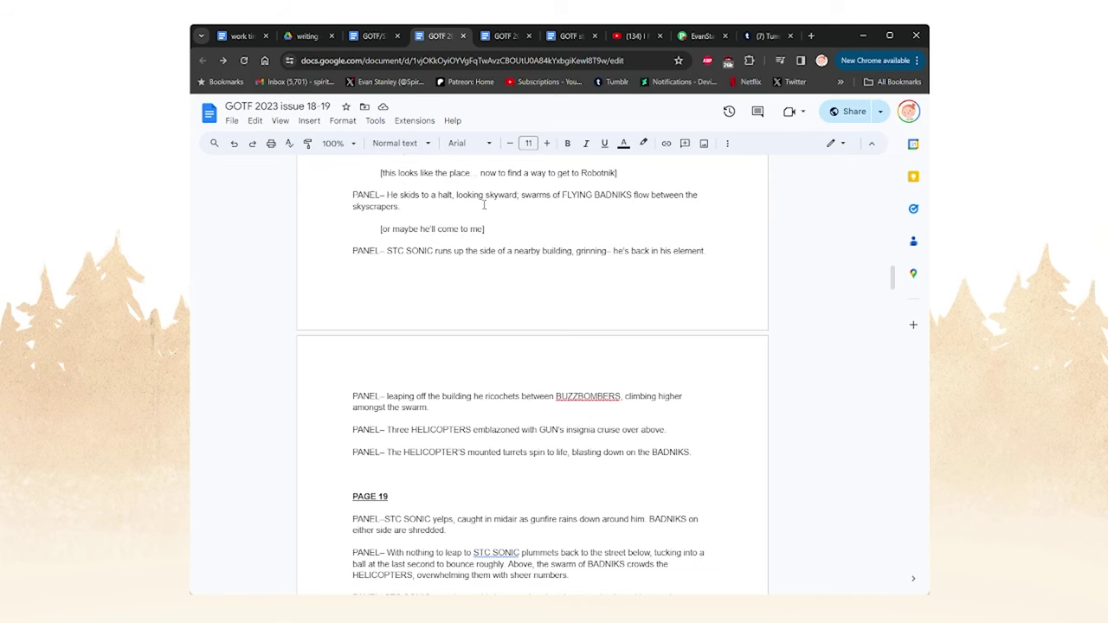
- Highlight the two page 18 panels with GUN's helicopters, clear the selection, and review the panels leading into page 19
{"action": "scroll", "coordinate": [519, 257], "scroll_direction": "down", "scroll_amount": 2}
{"action": "left_click_drag", "start_coordinate": [353, 315], "coordinate": [715, 339]}
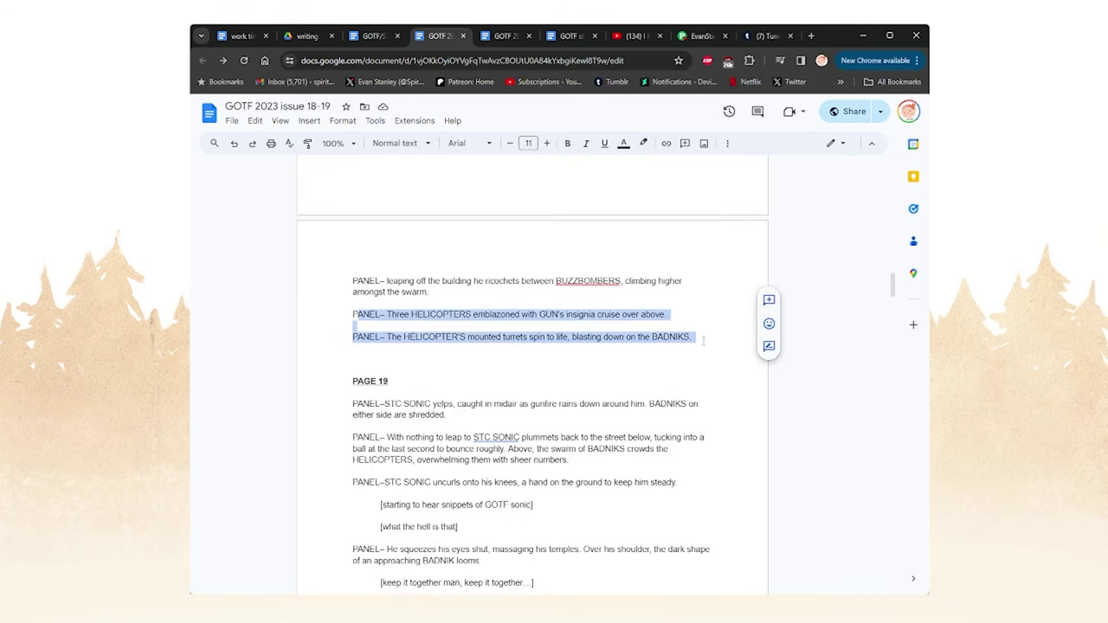
{"action": "left_click", "coordinate": [704, 340]}
{"action": "scroll", "coordinate": [452, 374], "scroll_direction": "up", "scroll_amount": 2}
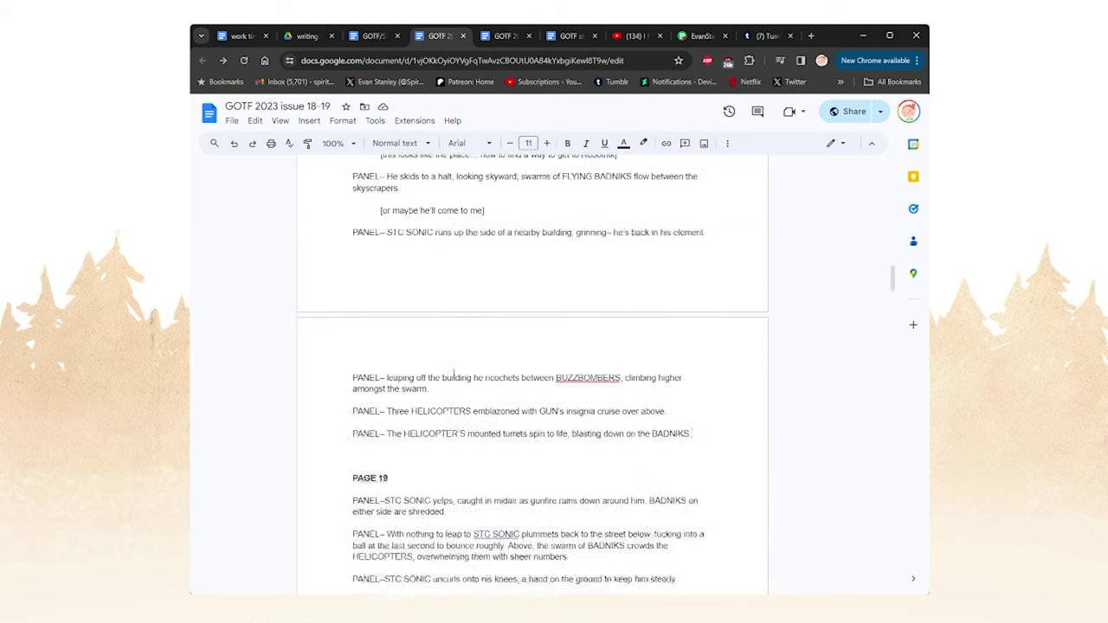
{"action": "scroll", "coordinate": [468, 358], "scroll_direction": "down", "scroll_amount": 2}
{"action": "scroll", "coordinate": [391, 407], "scroll_direction": "up", "scroll_amount": 1}
{"action": "scroll", "coordinate": [423, 355], "scroll_direction": "down", "scroll_amount": 1}
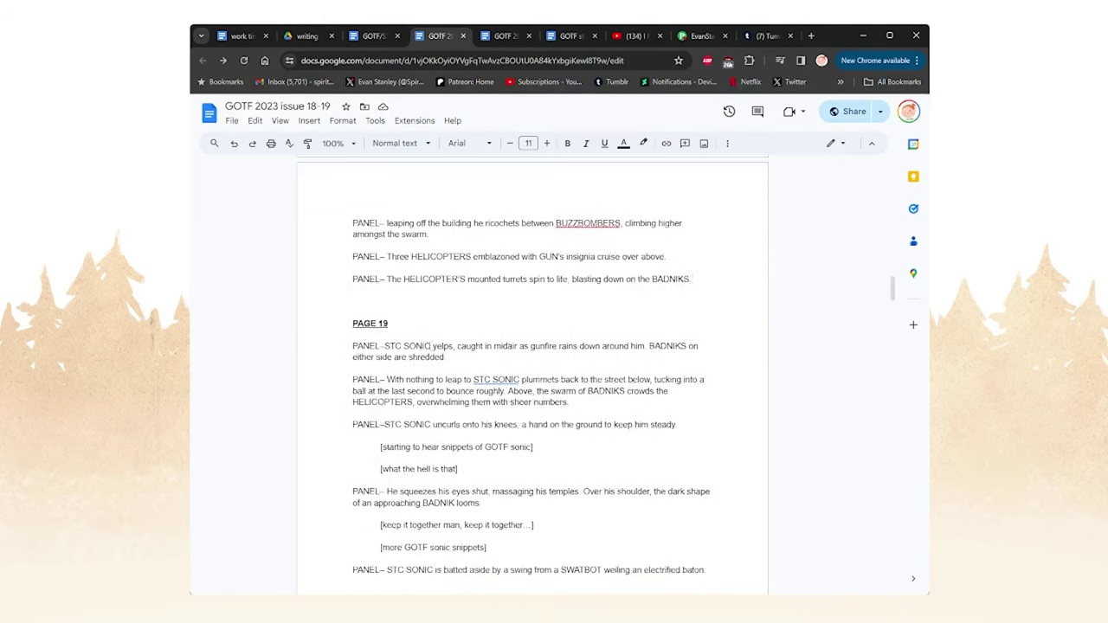
- Read page 19's midair gunfire panel, then highlight the panel where STC Sonic plummets back to the street and clear the selection
{"action": "left_click", "coordinate": [454, 357]}
{"action": "scroll", "coordinate": [407, 355], "scroll_direction": "down", "scroll_amount": 1}
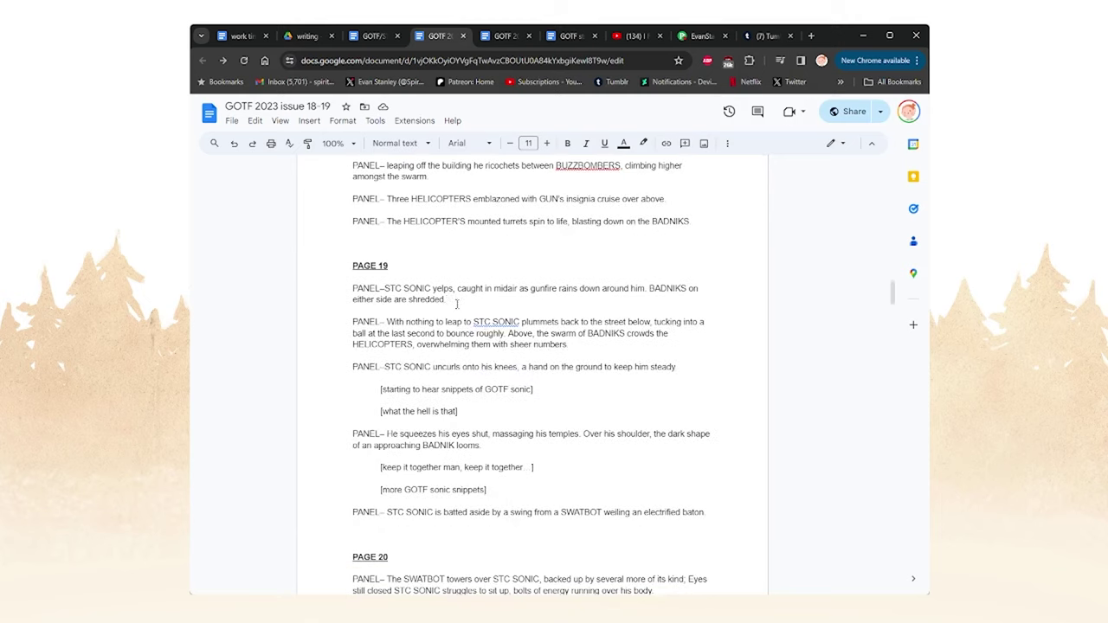
{"action": "scroll", "coordinate": [389, 352], "scroll_direction": "down", "scroll_amount": 1}
{"action": "mouse_move", "coordinate": [353, 275]}
{"action": "left_mouse_down"}
{"action": "mouse_move", "coordinate": [564, 277]}
{"action": "mouse_move", "coordinate": [358, 264]}
{"action": "mouse_move", "coordinate": [568, 287]}
{"action": "mouse_move", "coordinate": [351, 260]}
{"action": "left_mouse_up"}
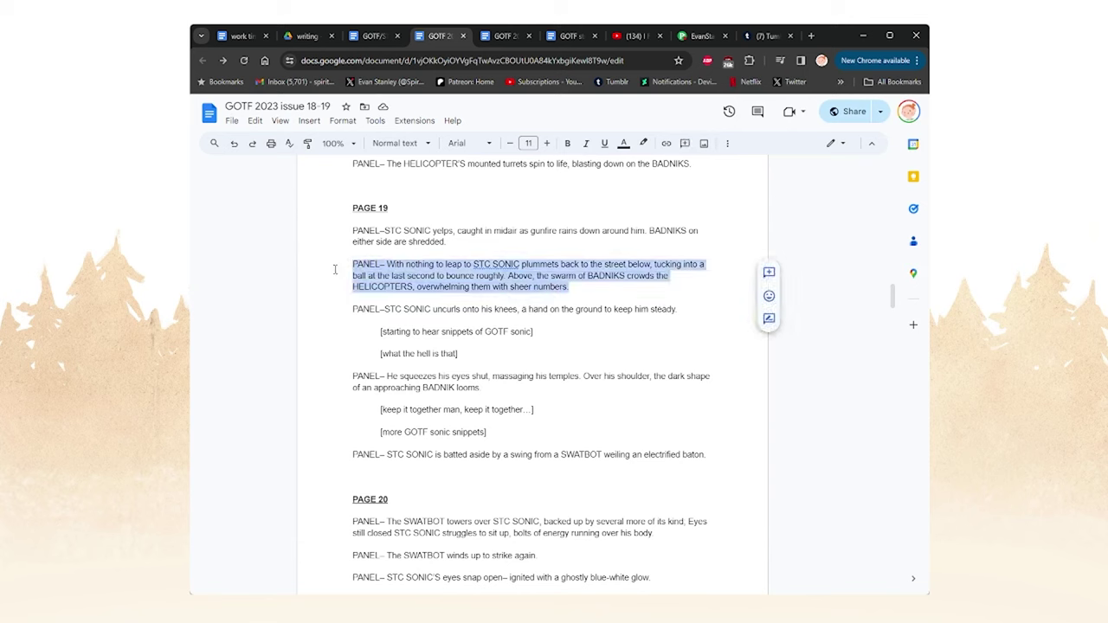
{"action": "left_click", "coordinate": [335, 269]}
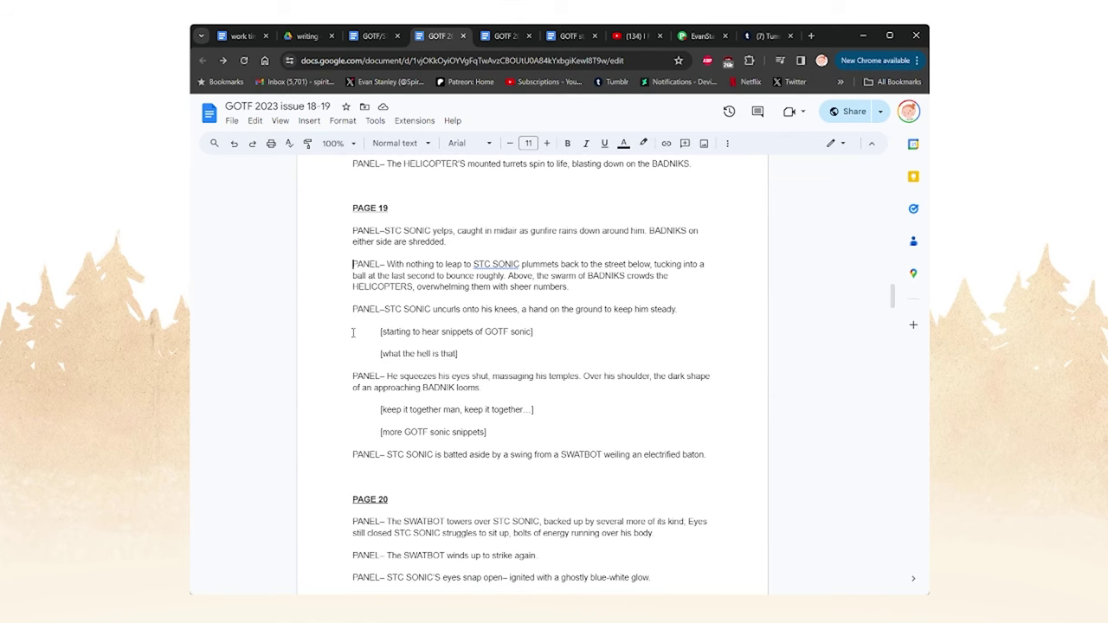
- Highlight the page 19 notes about hearing GOTF Sonic and "what the hell is that", then read on from "keep it together man"
{"action": "left_click_drag", "start_coordinate": [362, 334], "coordinate": [491, 351]}
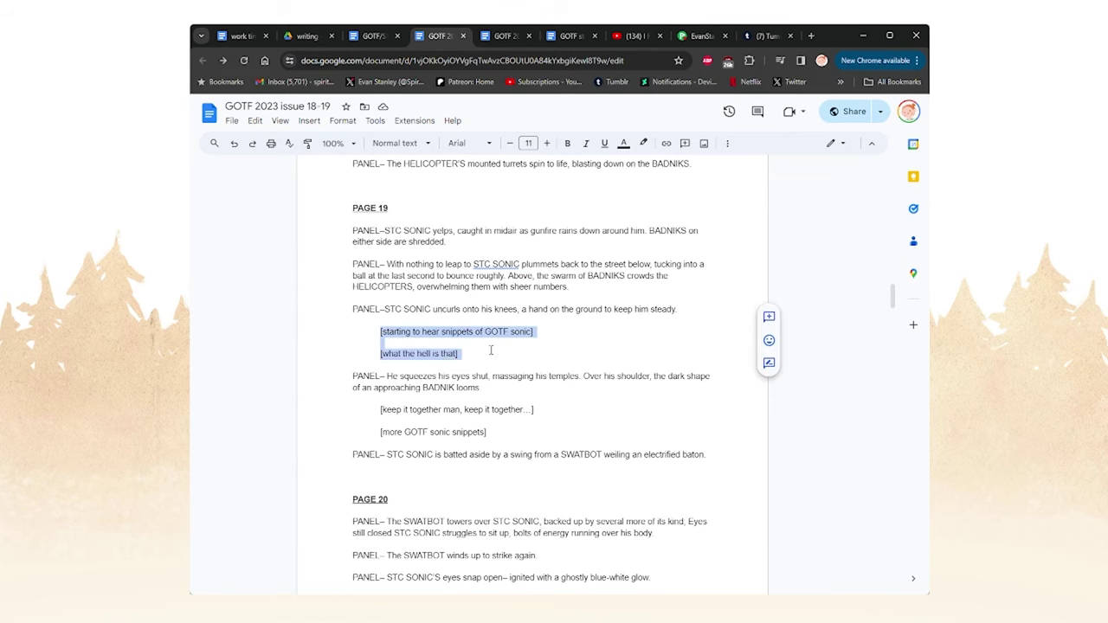
{"action": "left_click", "coordinate": [506, 355]}
{"action": "scroll", "coordinate": [519, 355], "scroll_direction": "down", "scroll_amount": 2}
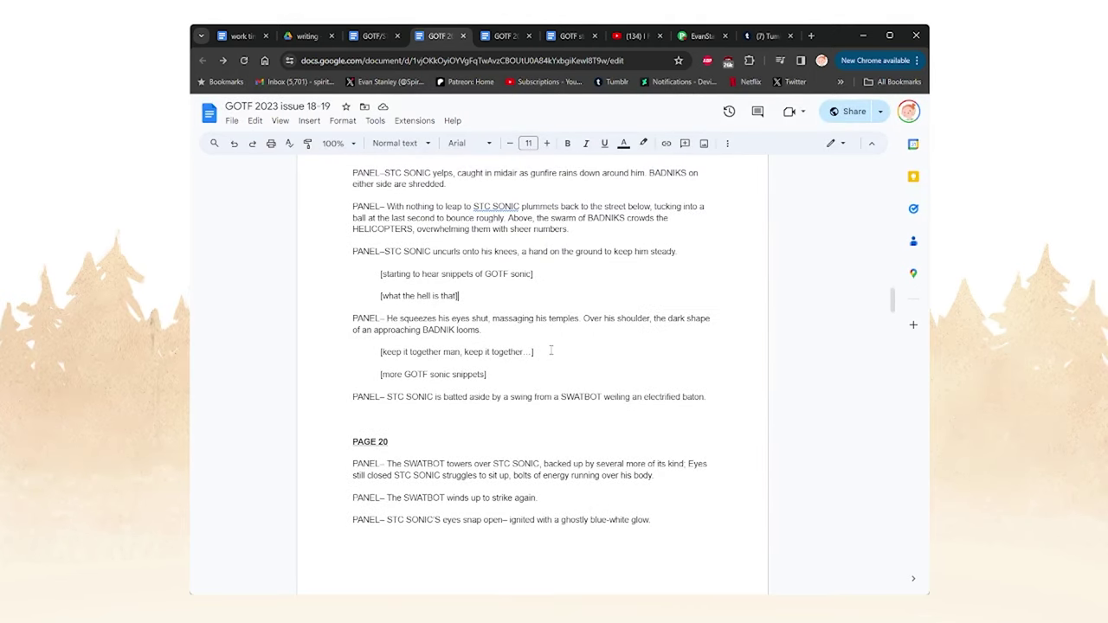
{"action": "left_click", "coordinate": [381, 363]}
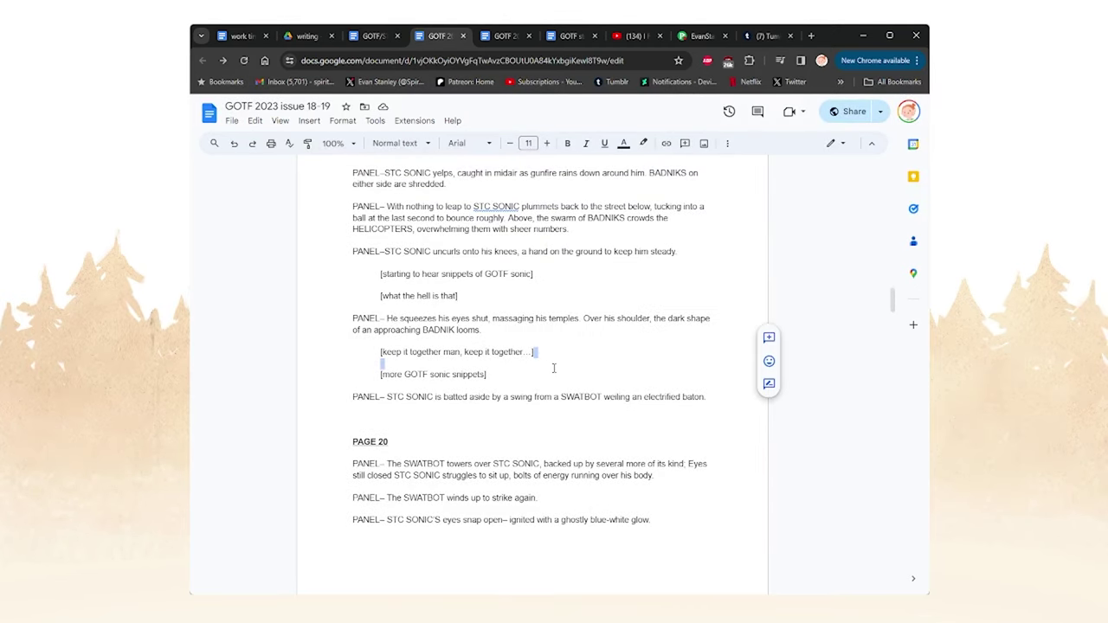
{"action": "scroll", "coordinate": [382, 225], "scroll_direction": "down", "scroll_amount": 2}
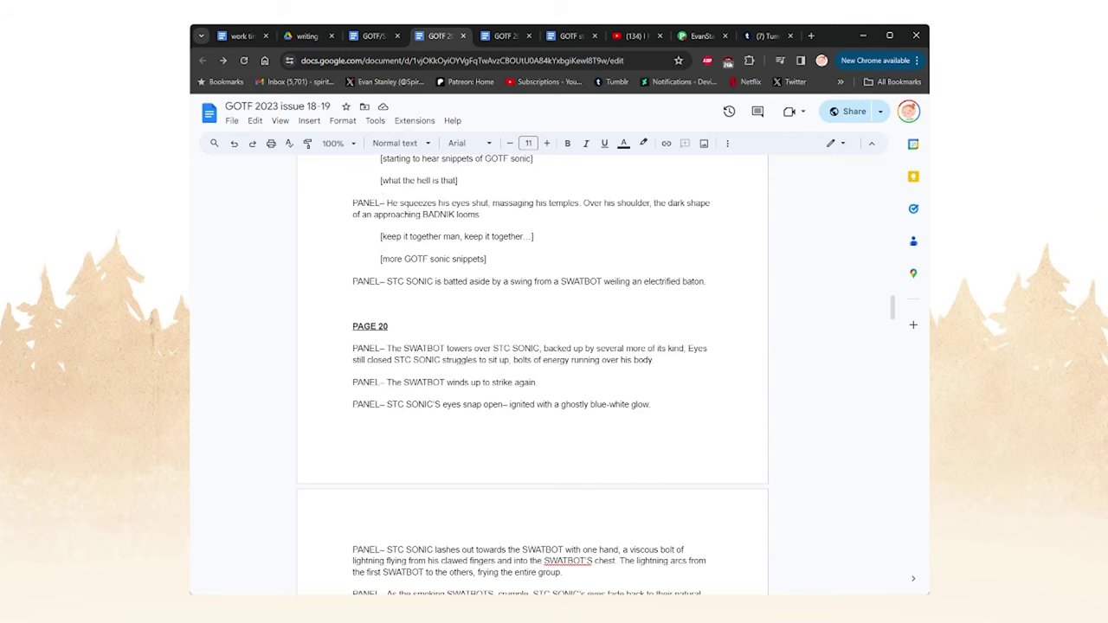
- Highlight the start of the page 19 panel where STC Sonic is batted aside by a SWATBOT, and clear the selection
{"action": "scroll", "coordinate": [452, 299], "scroll_direction": "up", "scroll_amount": 1}
{"action": "scroll", "coordinate": [364, 331], "scroll_direction": "down", "scroll_amount": 1}
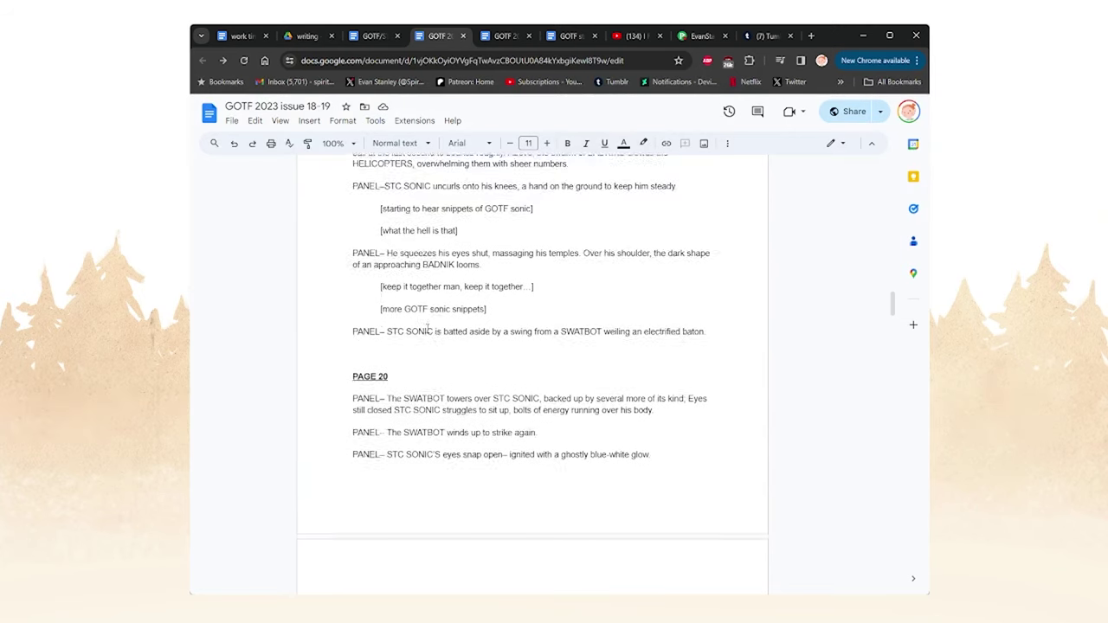
{"action": "left_click_drag", "start_coordinate": [380, 283], "coordinate": [446, 285]}
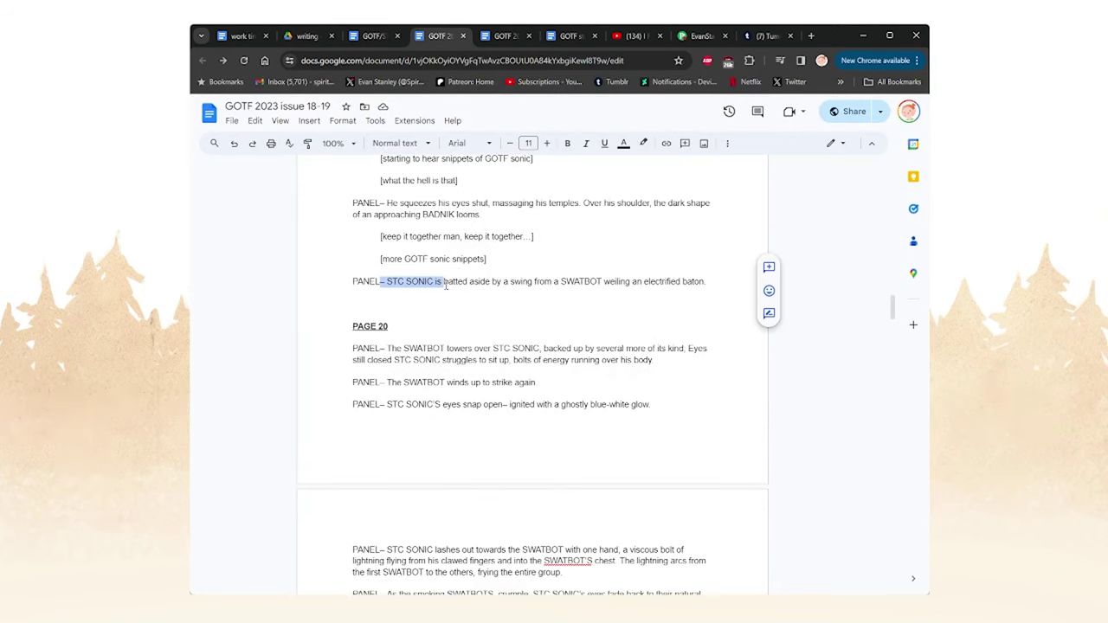
{"action": "left_click", "coordinate": [446, 285]}
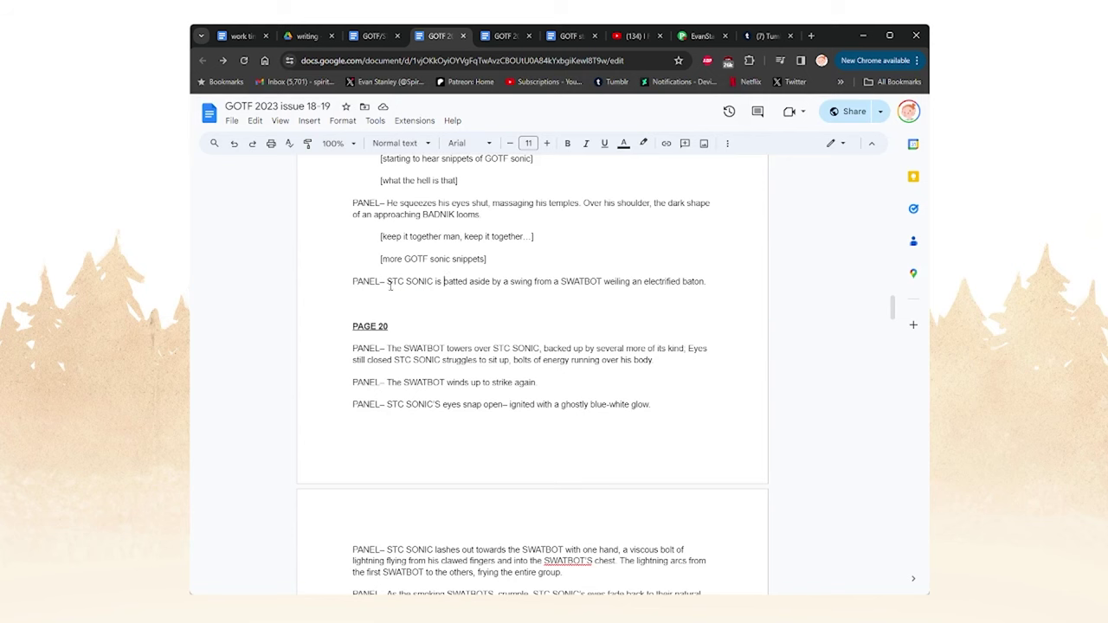
- Read the page 20 SWATBOT panels and highlight the one where STC Sonic's eyes snap open with a ghostly blue-white glow
{"action": "scroll", "coordinate": [424, 295], "scroll_direction": "down", "scroll_amount": 2}
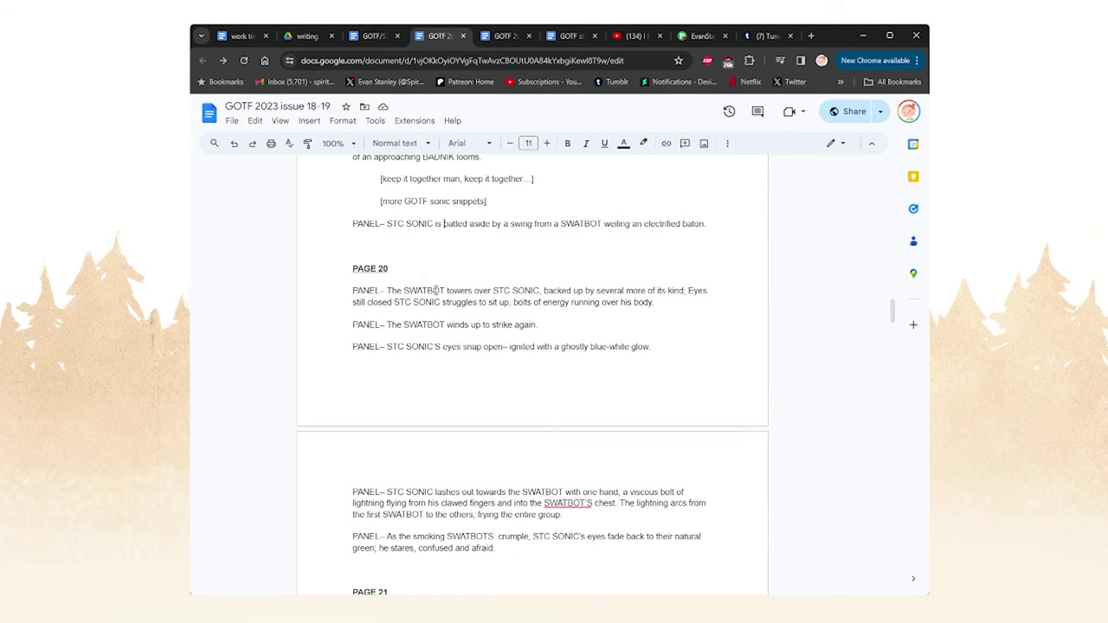
{"action": "scroll", "coordinate": [435, 287], "scroll_direction": "down", "scroll_amount": 3}
{"action": "scroll", "coordinate": [433, 265], "scroll_direction": "up", "scroll_amount": 1}
{"action": "scroll", "coordinate": [451, 286], "scroll_direction": "up", "scroll_amount": 1}
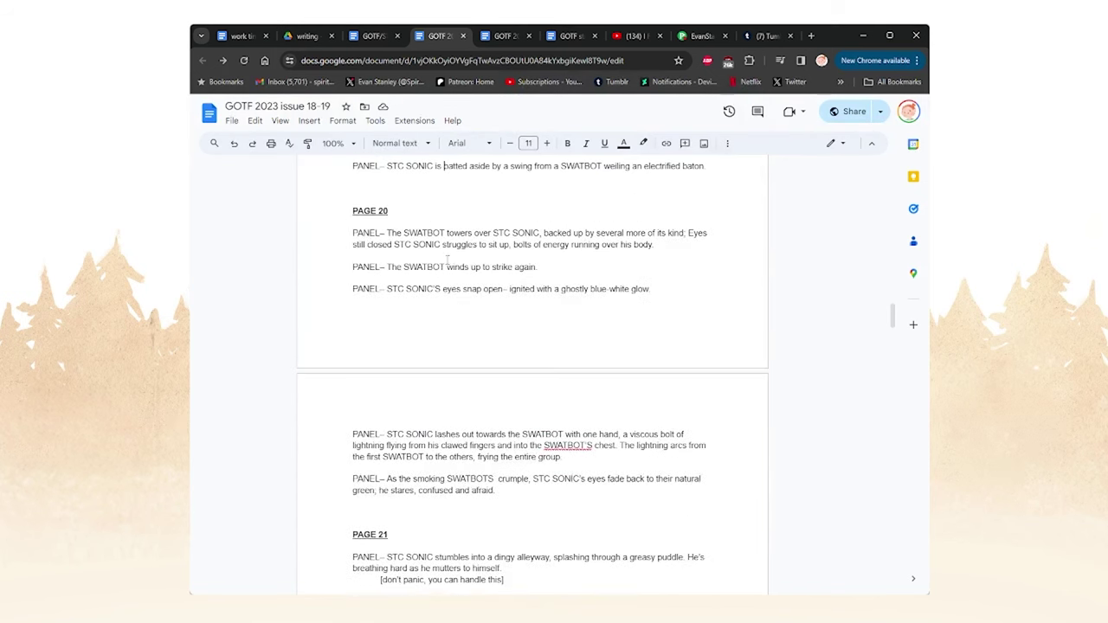
{"action": "scroll", "coordinate": [442, 251], "scroll_direction": "down", "scroll_amount": 4}
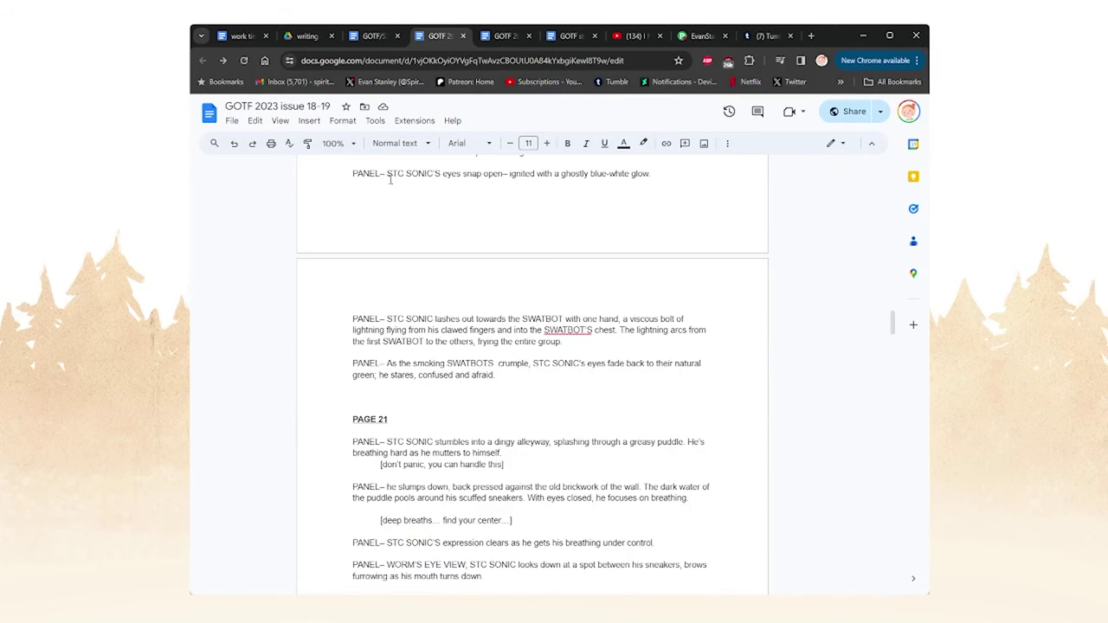
{"action": "left_click_drag", "start_coordinate": [388, 174], "coordinate": [655, 174]}
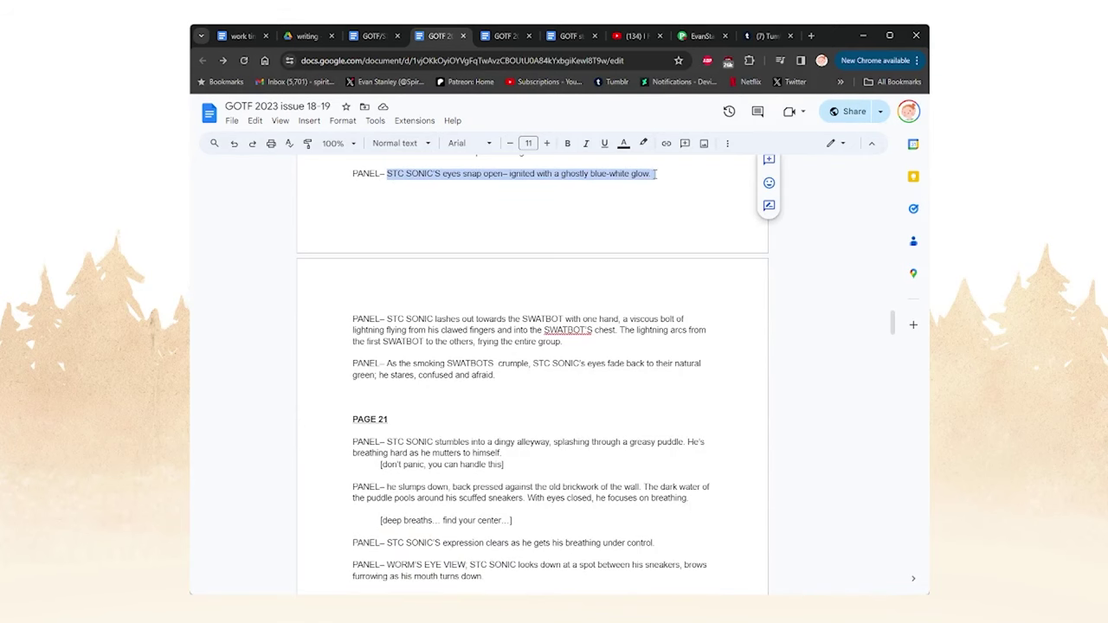
{"action": "scroll", "coordinate": [655, 174], "scroll_direction": "up", "scroll_amount": 2}
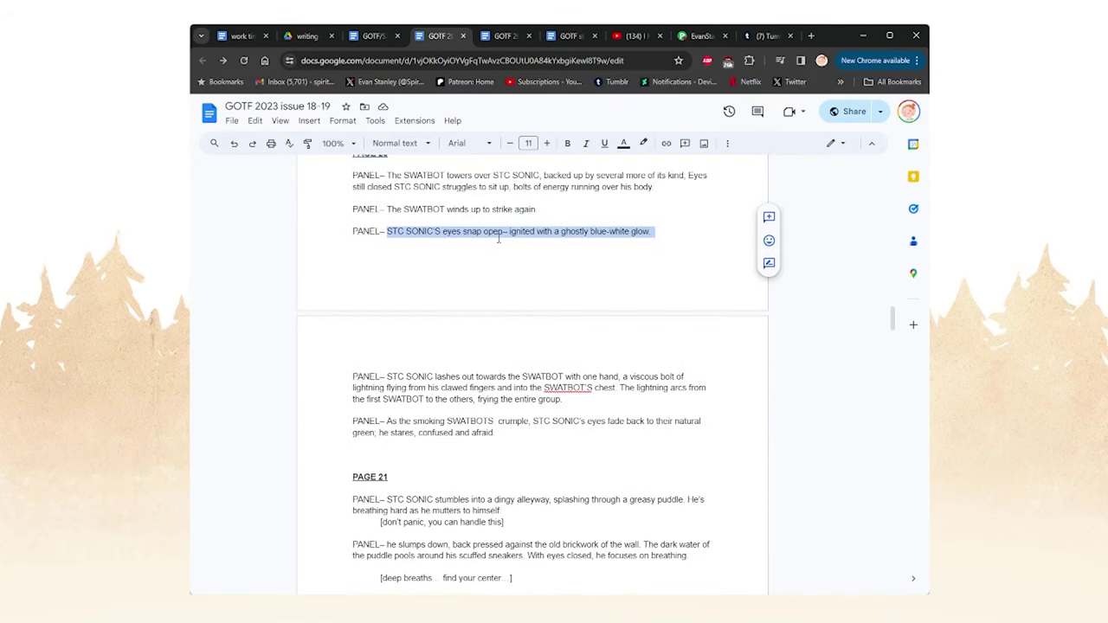
- Clear the highlight at the end of the smoking SWATBOTS panel and read on to page 21
{"action": "scroll", "coordinate": [410, 350], "scroll_direction": "down", "scroll_amount": 4}
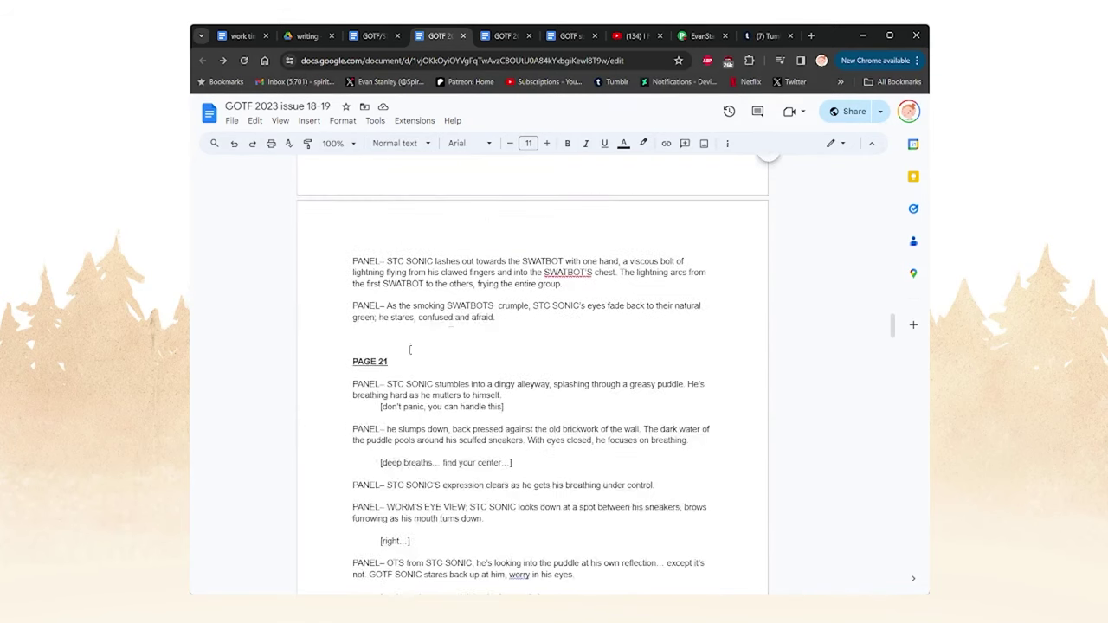
{"action": "left_click", "coordinate": [511, 318]}
{"action": "scroll", "coordinate": [380, 317], "scroll_direction": "down", "scroll_amount": 3}
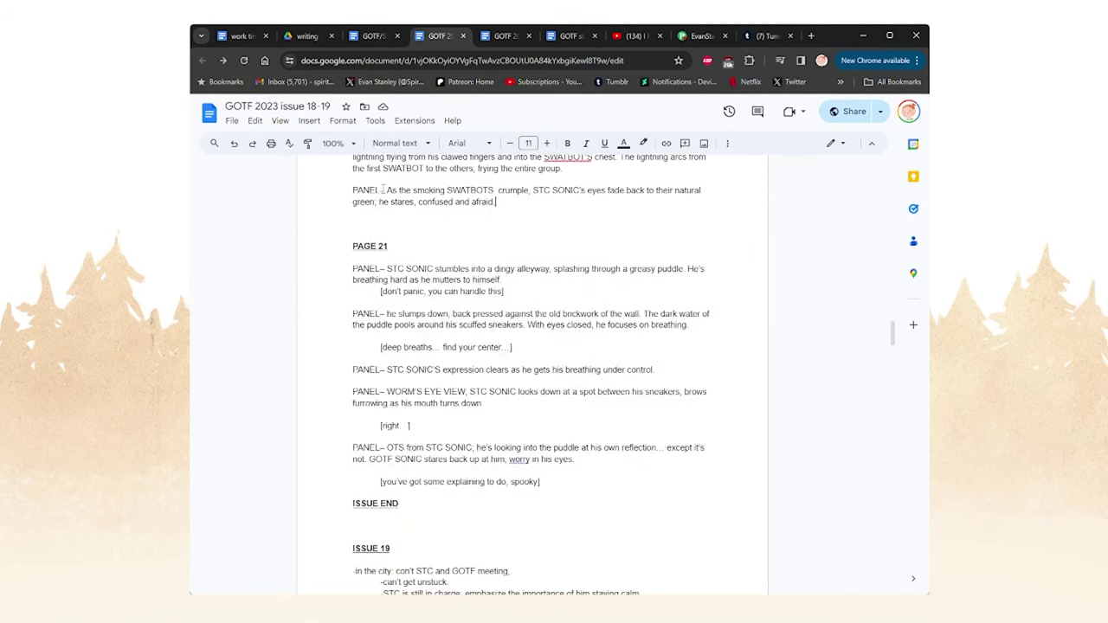
- Highlight the page 21 alleyway panel with "don't panic, you can handle this" and read the panels that follow
{"action": "left_click_drag", "start_coordinate": [387, 269], "coordinate": [522, 294]}
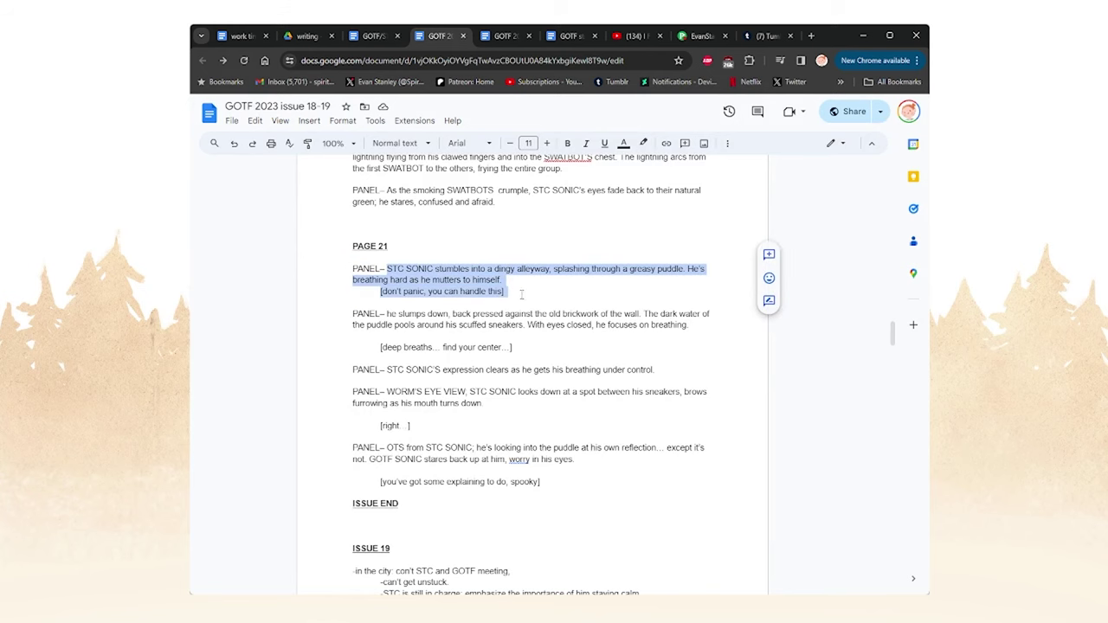
{"action": "scroll", "coordinate": [485, 264], "scroll_direction": "down", "scroll_amount": 3}
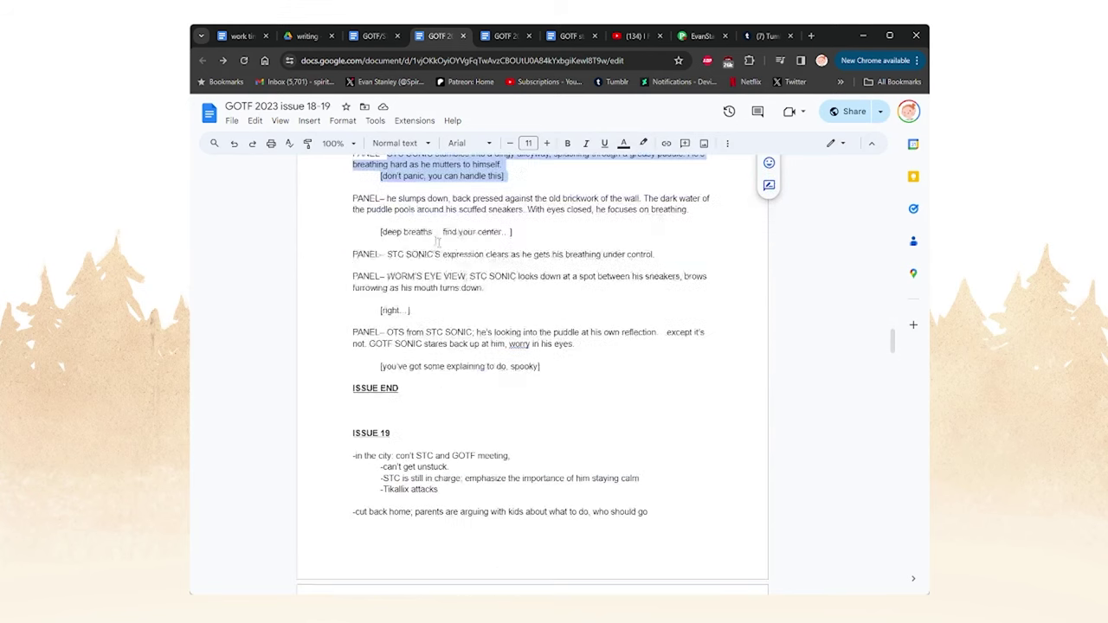
{"action": "scroll", "coordinate": [407, 236], "scroll_direction": "up", "scroll_amount": 2}
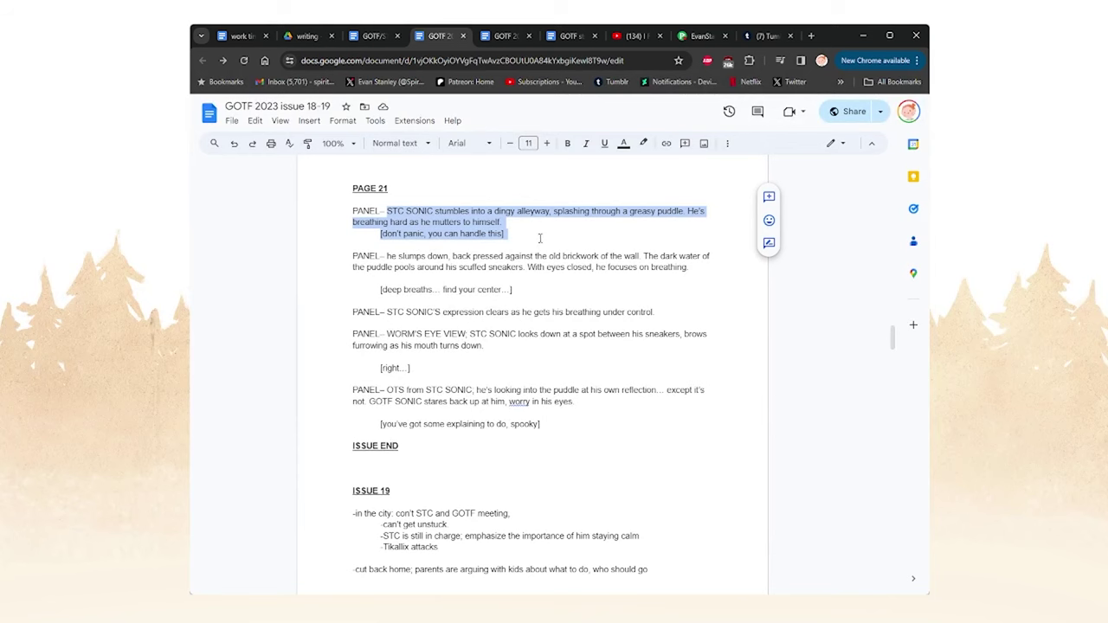
{"action": "scroll", "coordinate": [459, 275], "scroll_direction": "down", "scroll_amount": 2}
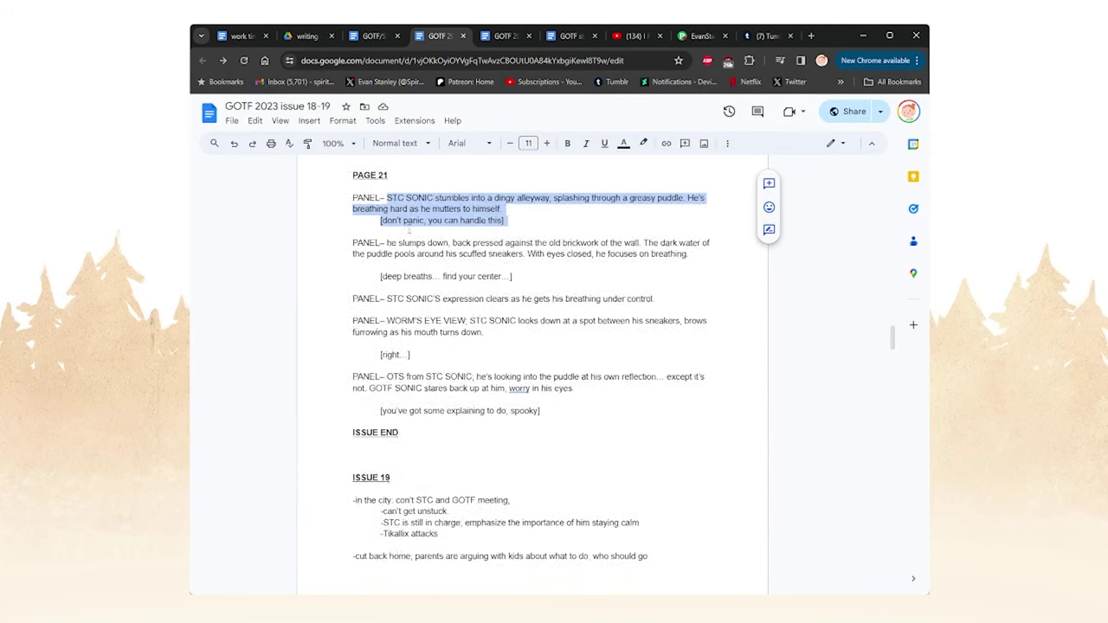
{"action": "scroll", "coordinate": [515, 324], "scroll_direction": "up", "scroll_amount": 1}
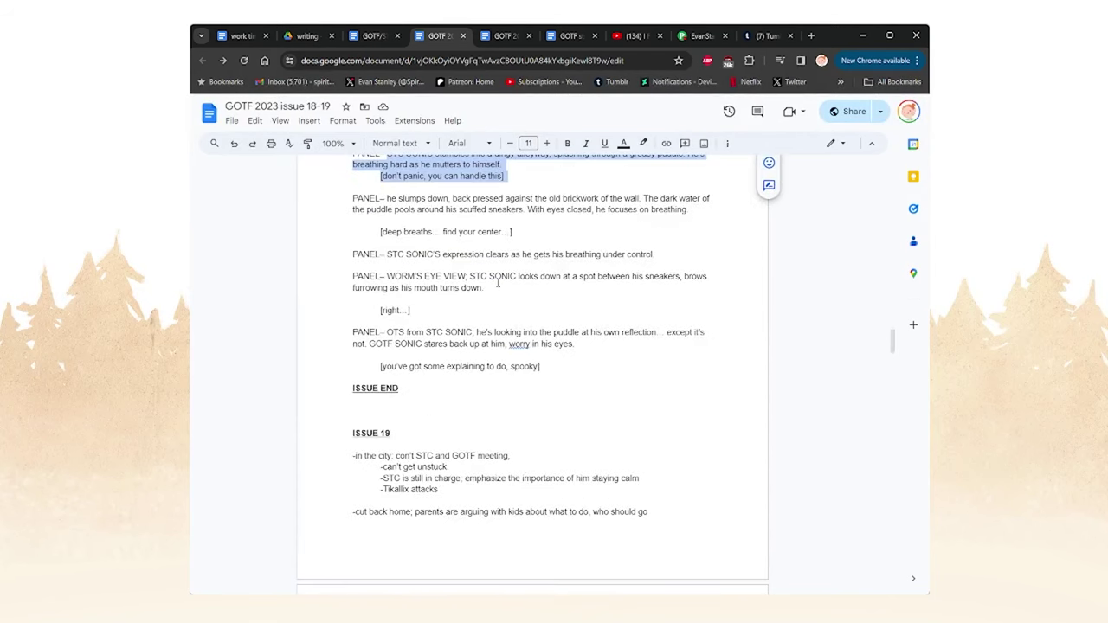
{"action": "scroll", "coordinate": [498, 283], "scroll_direction": "down", "scroll_amount": 1}
- Highlight the end of the page 21 worm's eye view panel and clear the selection
{"action": "left_click_drag", "start_coordinate": [498, 230], "coordinate": [534, 235]}
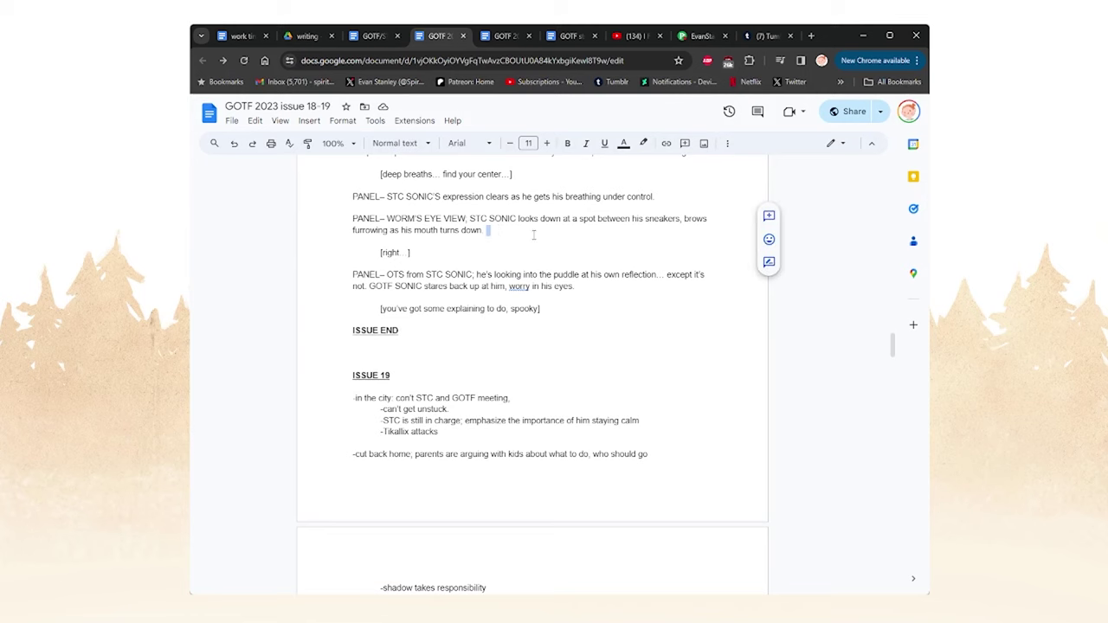
{"action": "scroll", "coordinate": [521, 236], "scroll_direction": "up", "scroll_amount": 1}
{"action": "scroll", "coordinate": [515, 241], "scroll_direction": "down", "scroll_amount": 1}
{"action": "left_click", "coordinate": [511, 230]}
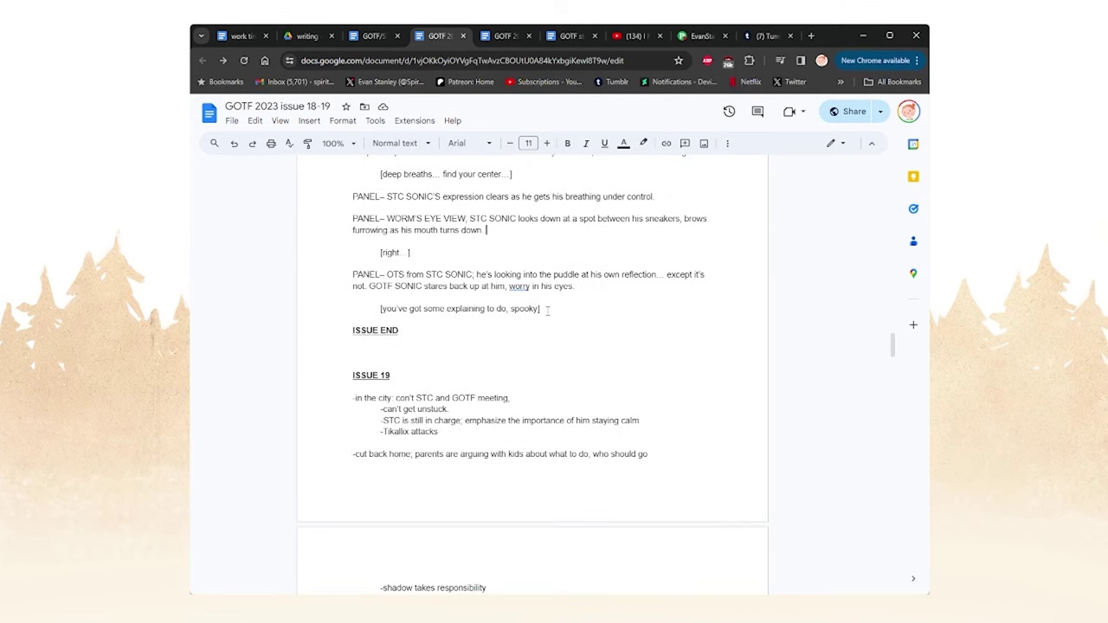
- Highlight the final page 21 panel with the puddle reflection and "spooky" line, then place the cursor after ISSUE END
{"action": "left_click_drag", "start_coordinate": [542, 309], "coordinate": [340, 281]}
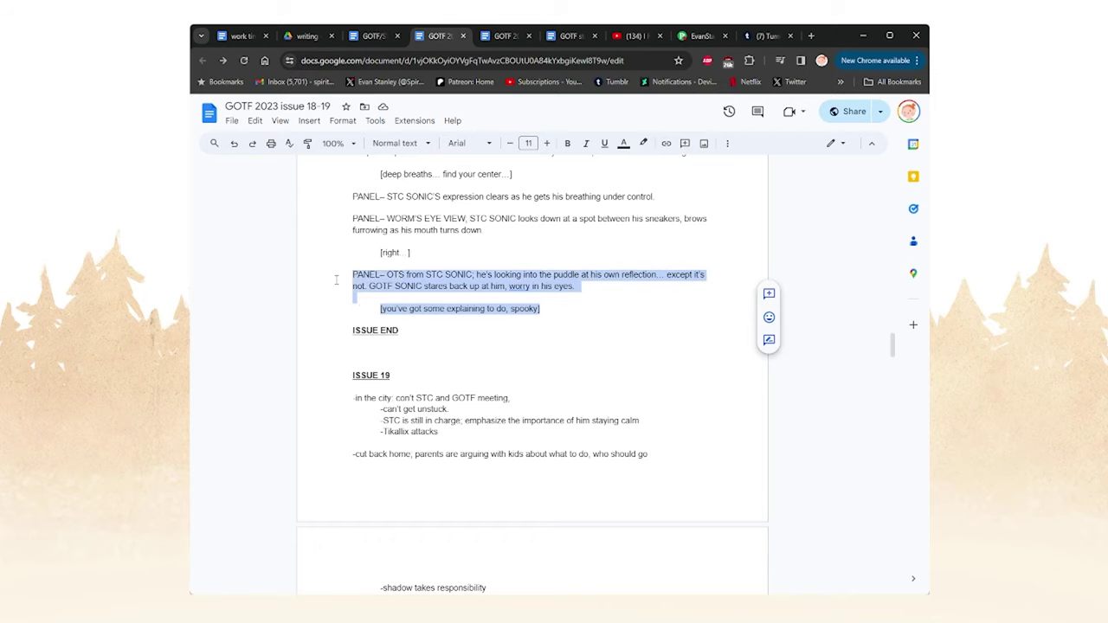
{"action": "scroll", "coordinate": [424, 351], "scroll_direction": "up", "scroll_amount": 1}
{"action": "left_click", "coordinate": [417, 391]}
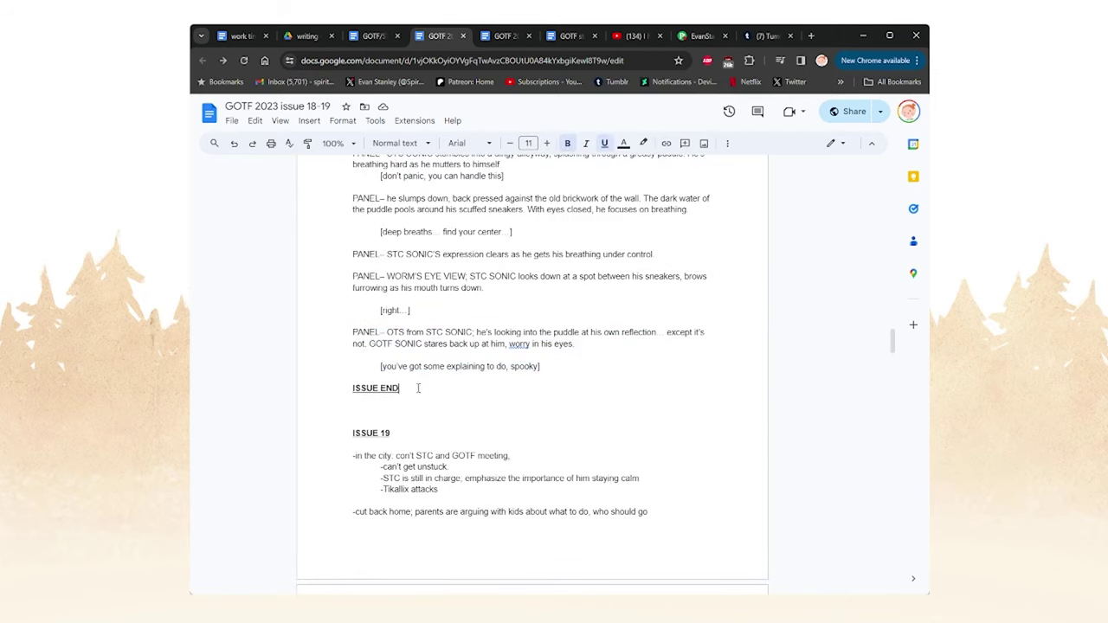
- Highlight the script from the end of page 21 back up through the earlier pages, then return to the issue 19 outline
{"action": "scroll", "coordinate": [472, 346], "scroll_direction": "down", "scroll_amount": 5}
{"action": "scroll", "coordinate": [472, 343], "scroll_direction": "up", "scroll_amount": 7}
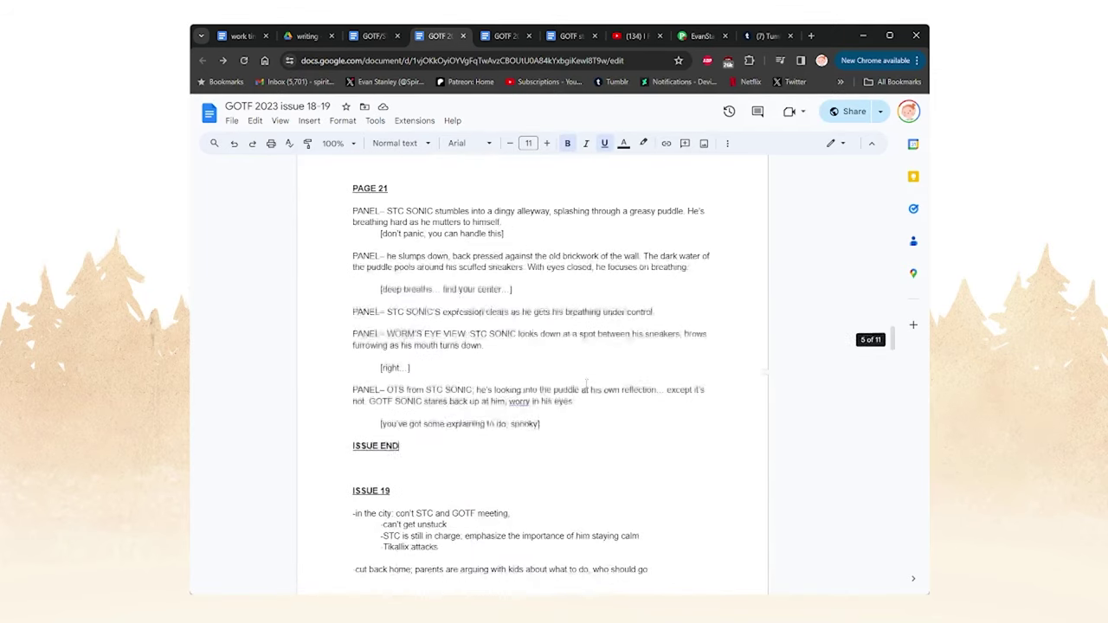
{"action": "left_click_drag", "start_coordinate": [541, 420], "coordinate": [380, 259]}
{"action": "scroll", "coordinate": [379, 267], "scroll_direction": "up", "scroll_amount": 3}
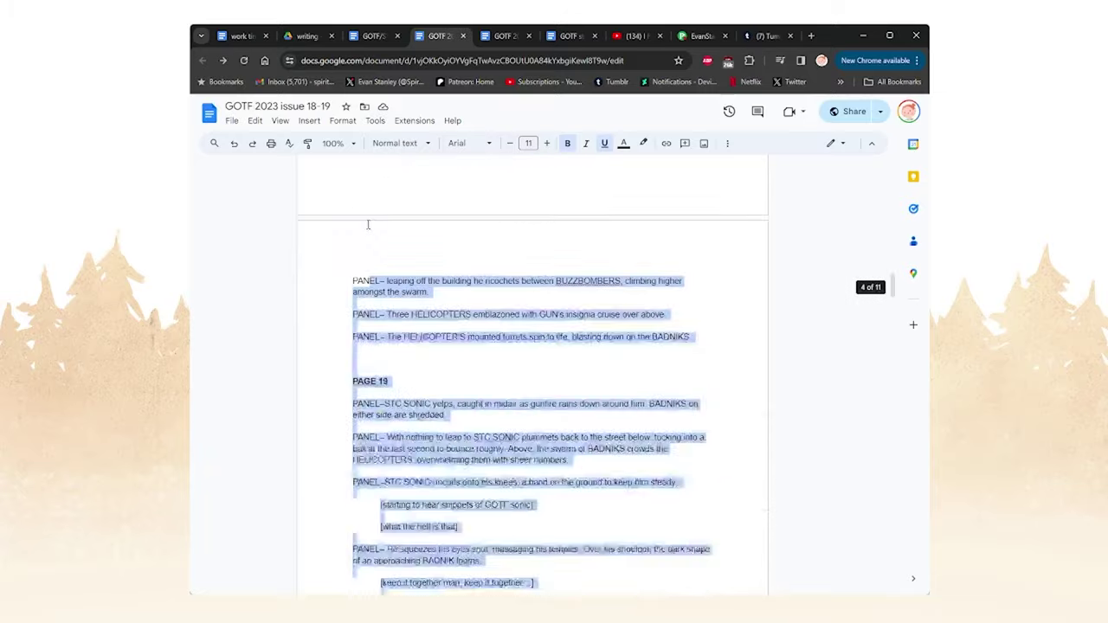
{"action": "scroll", "coordinate": [546, 425], "scroll_direction": "down", "scroll_amount": 10}
{"action": "scroll", "coordinate": [547, 425], "scroll_direction": "down", "scroll_amount": 10}
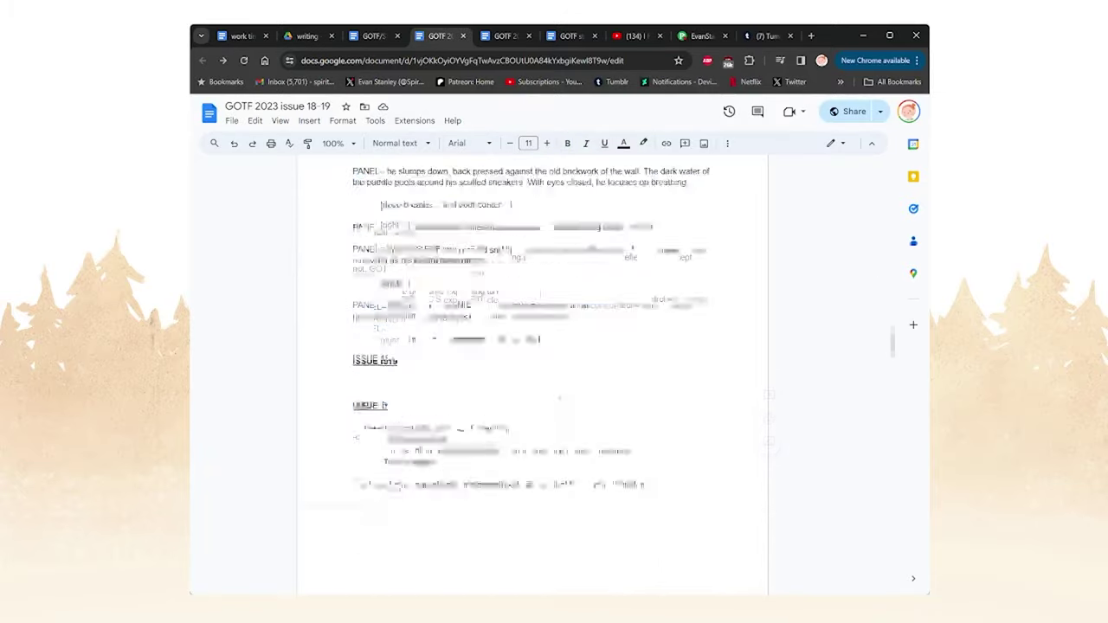
{"action": "scroll", "coordinate": [494, 343], "scroll_direction": "up", "scroll_amount": 1}
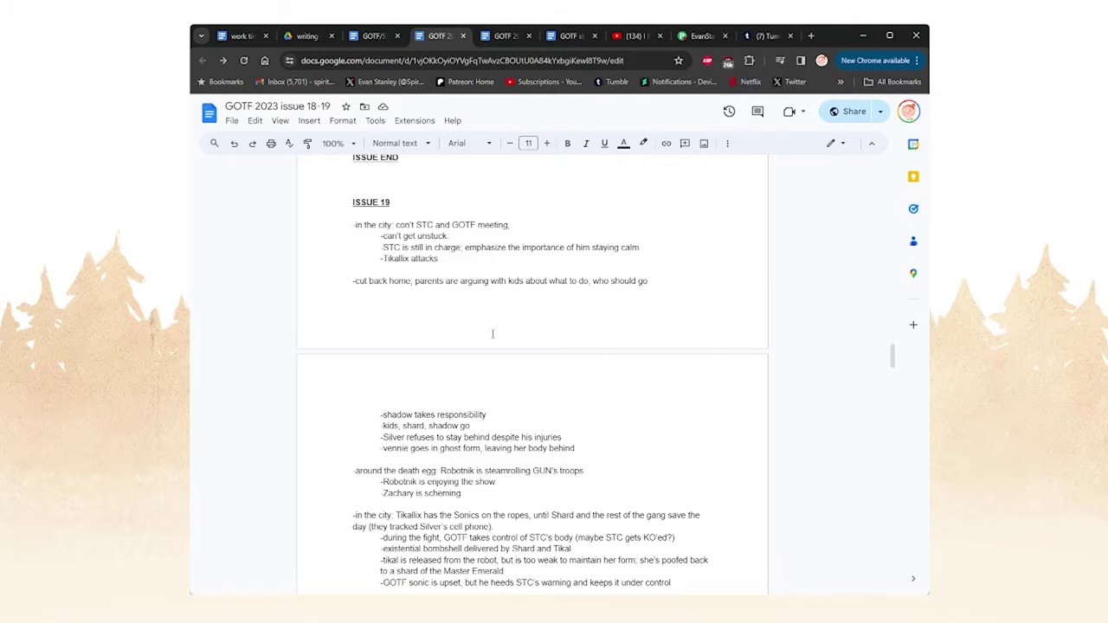
- Look back over the finished issue 18 script pages and compare them with the issue 19 outline
{"action": "scroll", "coordinate": [492, 334], "scroll_direction": "up", "scroll_amount": 7}
{"action": "scroll", "coordinate": [492, 334], "scroll_direction": "down", "scroll_amount": 7}
{"action": "scroll", "coordinate": [477, 370], "scroll_direction": "up", "scroll_amount": 10}
{"action": "scroll", "coordinate": [477, 370], "scroll_direction": "up", "scroll_amount": 2}
{"action": "scroll", "coordinate": [411, 351], "scroll_direction": "down", "scroll_amount": 7}
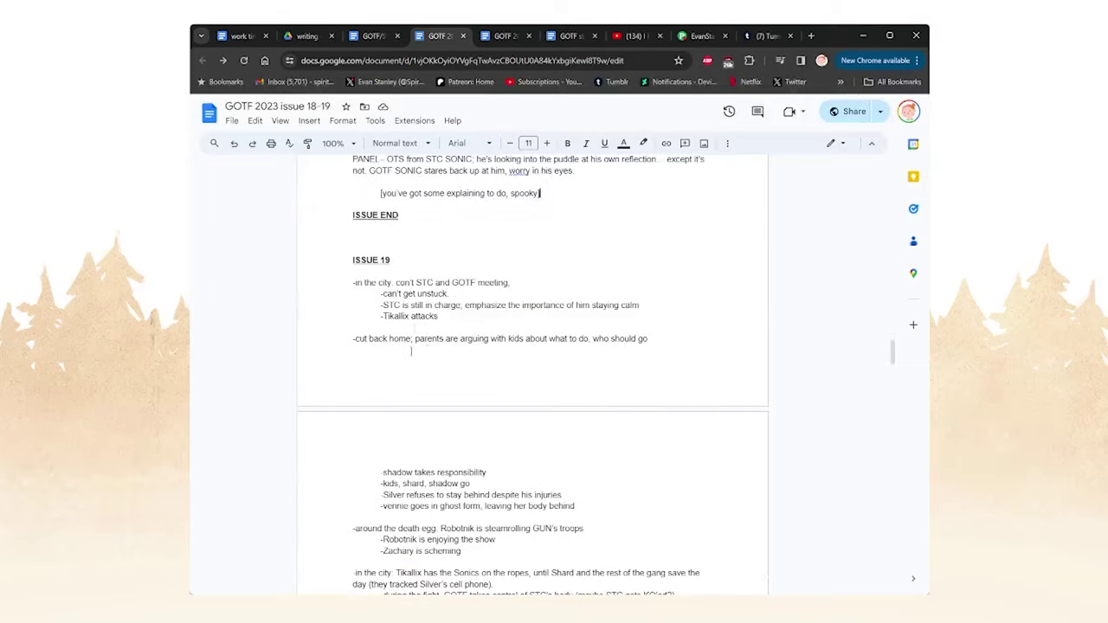
{"action": "scroll", "coordinate": [350, 262], "scroll_direction": "down", "scroll_amount": 2}
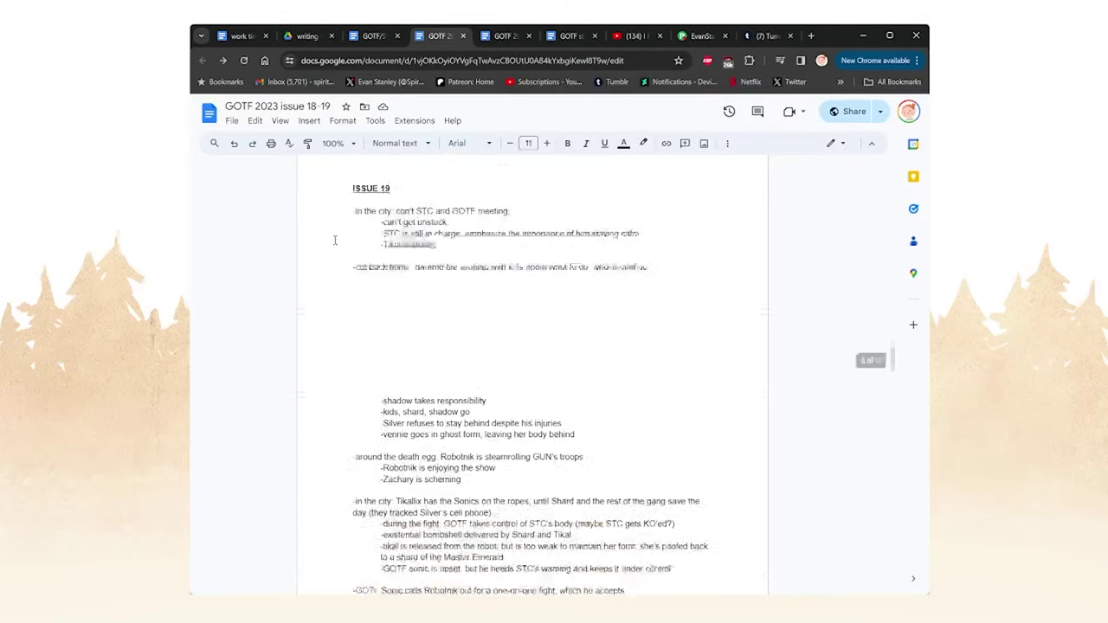
- Highlight the outline notes from issue 19 on through the following issues, clear the selection, and return to the ISSUE 19 heading
{"action": "scroll", "coordinate": [330, 190], "scroll_direction": "up", "scroll_amount": 1}
{"action": "left_click_drag", "start_coordinate": [352, 202], "coordinate": [355, 582]}
{"action": "scroll", "coordinate": [482, 359], "scroll_direction": "up", "scroll_amount": 10}
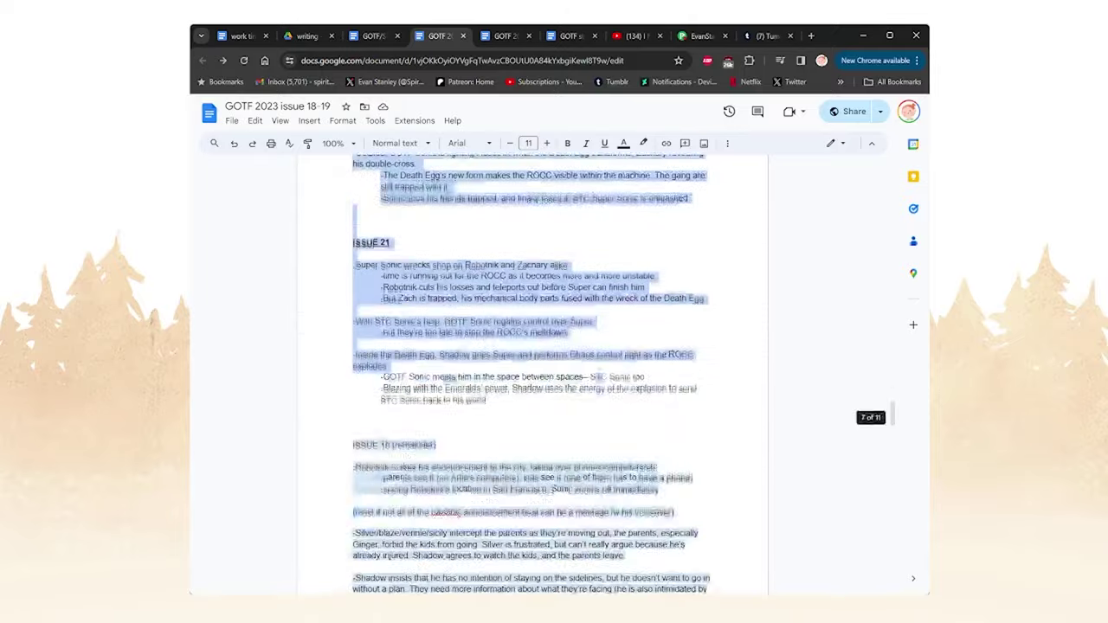
{"action": "left_click", "coordinate": [482, 359]}
{"action": "scroll", "coordinate": [410, 364], "scroll_direction": "up", "scroll_amount": 3}
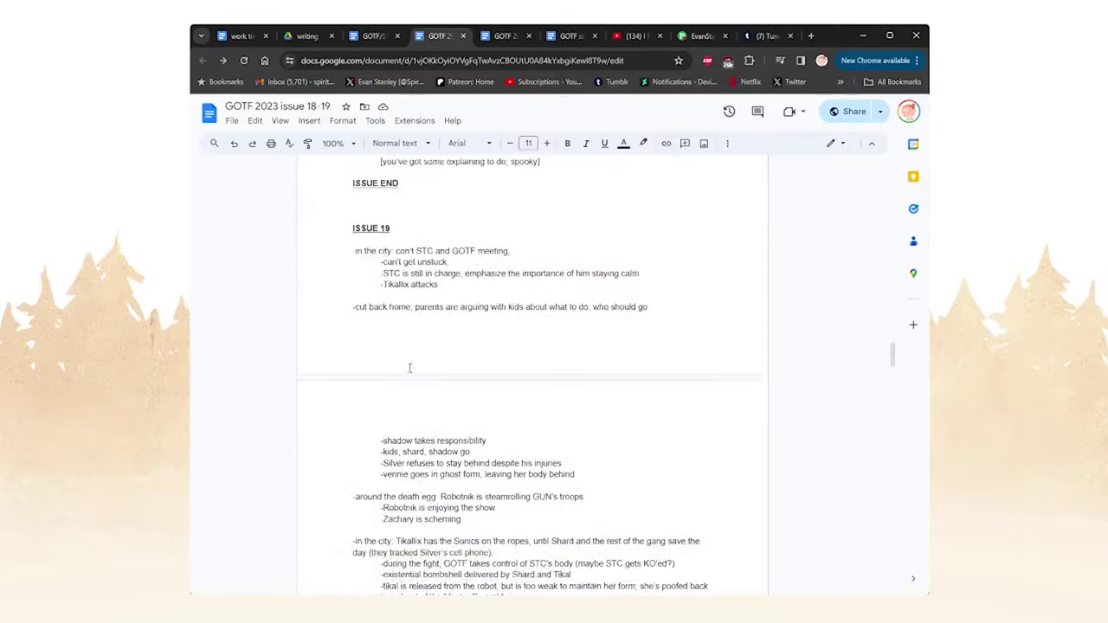
- Read the opening city beats of issue 19, marking "can't get unstuck", "Tikallix attacks" and "STC is still in charge" with the cursor
{"action": "scroll", "coordinate": [358, 331], "scroll_direction": "down", "scroll_amount": 3}
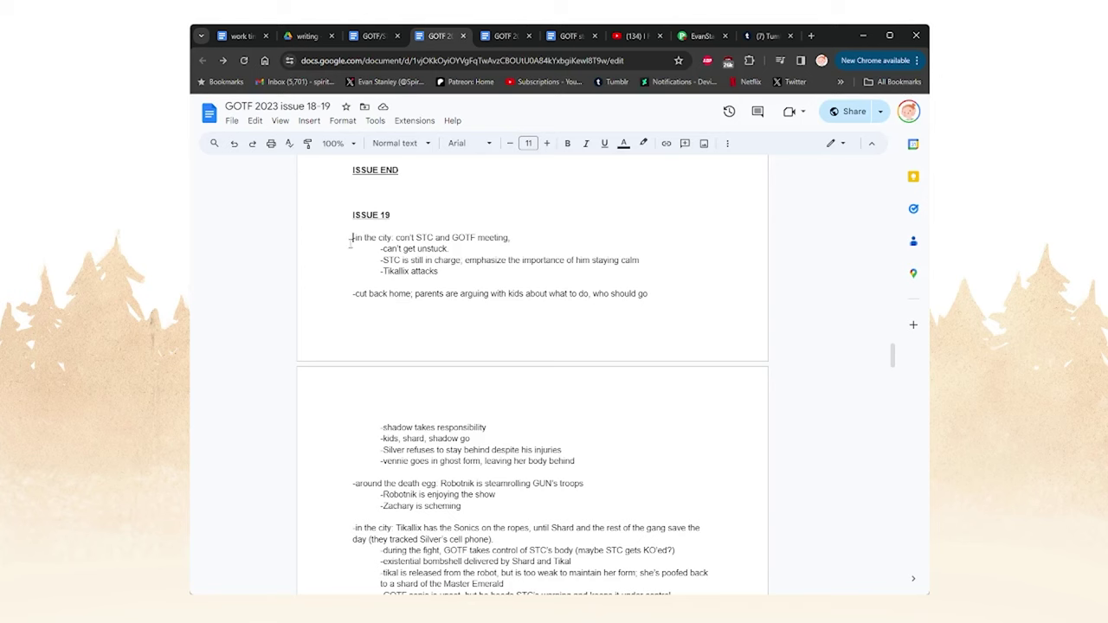
{"action": "left_click", "coordinate": [530, 227]}
{"action": "left_click", "coordinate": [478, 239]}
{"action": "double_click", "coordinate": [462, 248]}
{"action": "double_click", "coordinate": [466, 272]}
{"action": "left_click", "coordinate": [484, 271]}
{"action": "double_click", "coordinate": [444, 271]}
{"action": "double_click", "coordinate": [656, 259]}
- Review the end of issue 18 against the issue 19 opening and highlight the "-Tikallix attacks" note
{"action": "scroll", "coordinate": [718, 448], "scroll_direction": "up", "scroll_amount": 2}
{"action": "scroll", "coordinate": [728, 379], "scroll_direction": "down", "scroll_amount": 1}
{"action": "scroll", "coordinate": [640, 347], "scroll_direction": "up", "scroll_amount": 1}
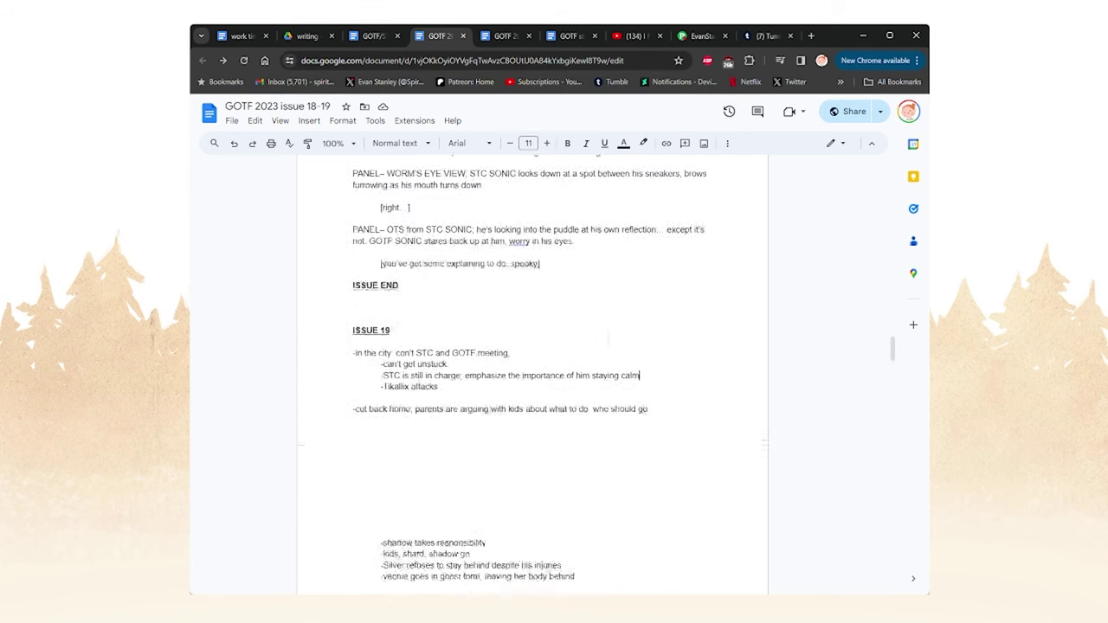
{"action": "scroll", "coordinate": [558, 308], "scroll_direction": "down", "scroll_amount": 2}
{"action": "scroll", "coordinate": [472, 313], "scroll_direction": "up", "scroll_amount": 1}
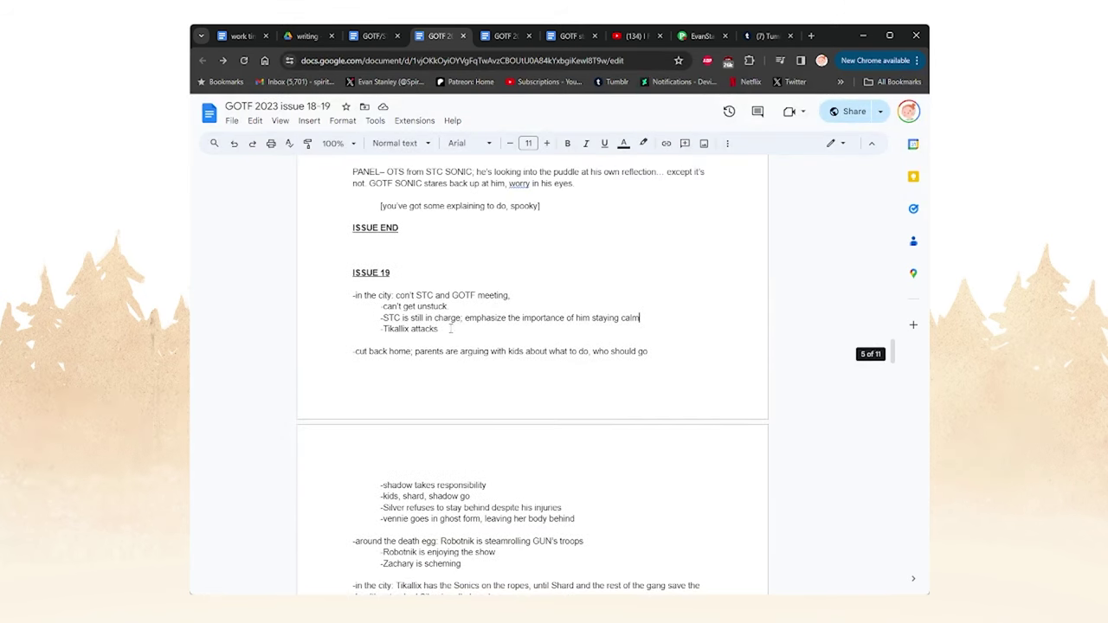
{"action": "left_click", "coordinate": [451, 328]}
{"action": "left_click_drag", "start_coordinate": [440, 329], "coordinate": [374, 325]}
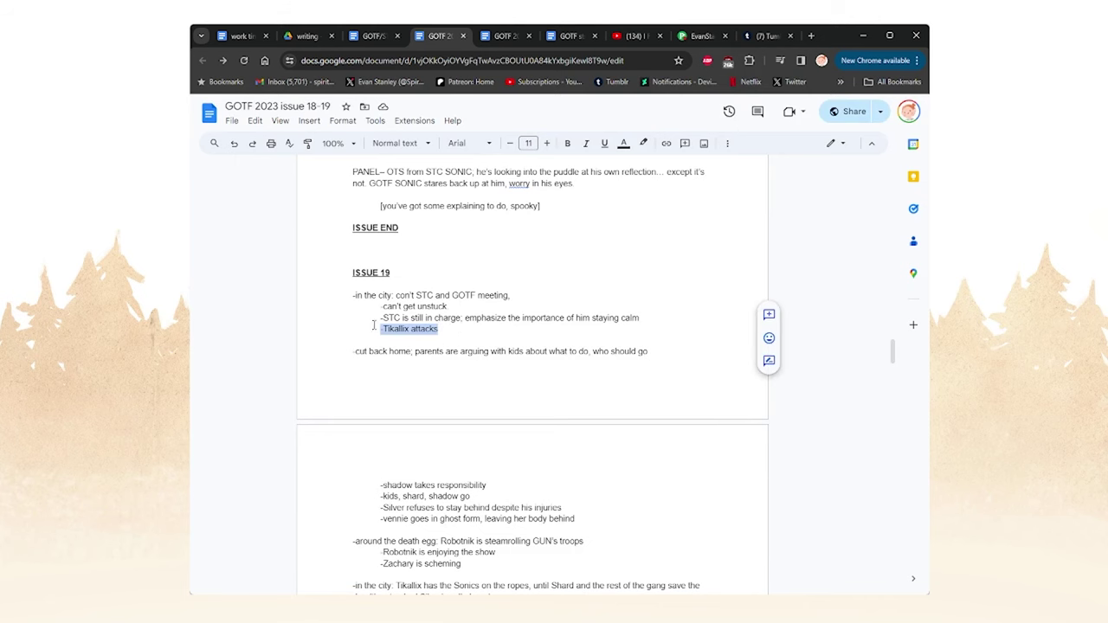
{"action": "scroll", "coordinate": [363, 433], "scroll_direction": "up", "scroll_amount": 3}
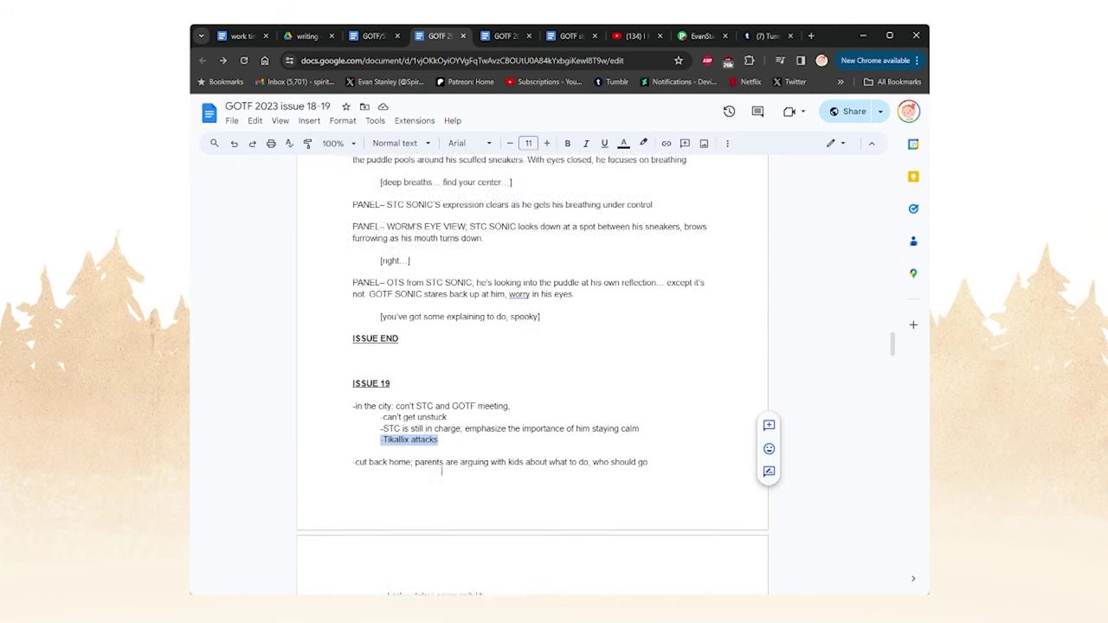
{"action": "scroll", "coordinate": [422, 384], "scroll_direction": "down", "scroll_amount": 3}
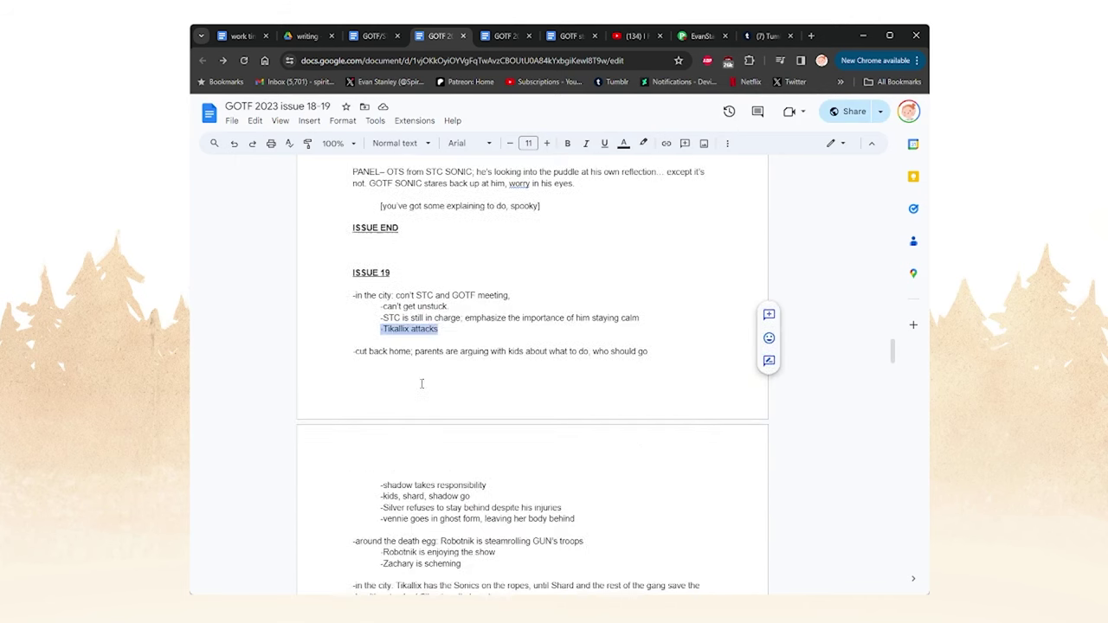
- Clear the highlight and place the cursor at the end of the "-Tikallix attacks" line
{"action": "left_click", "coordinate": [443, 329]}
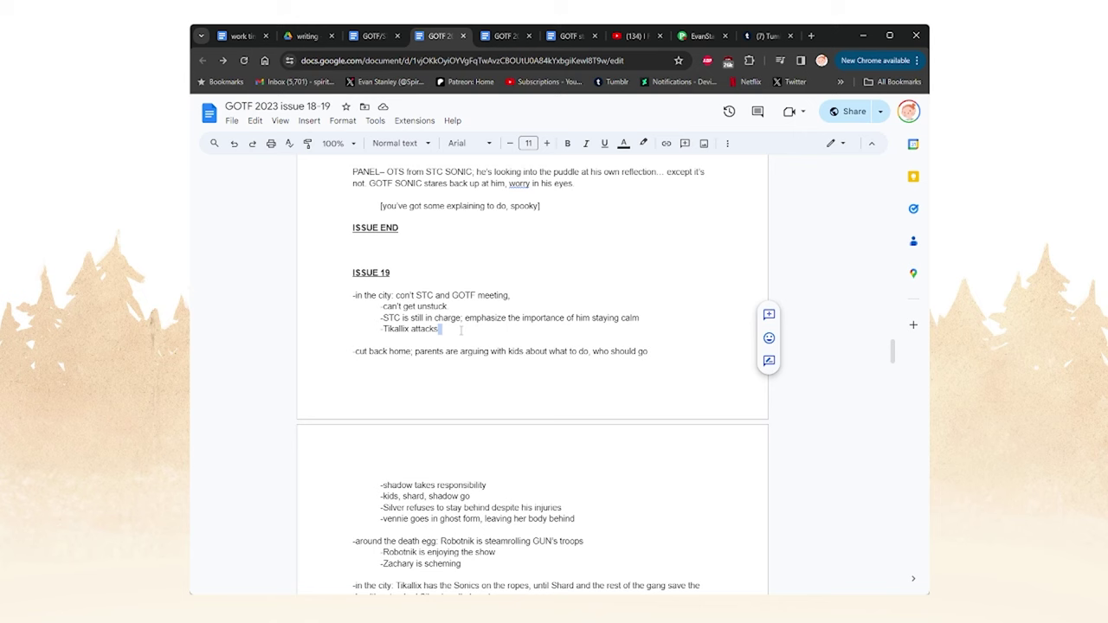
{"action": "left_click", "coordinate": [507, 351]}
{"action": "left_click", "coordinate": [450, 330]}
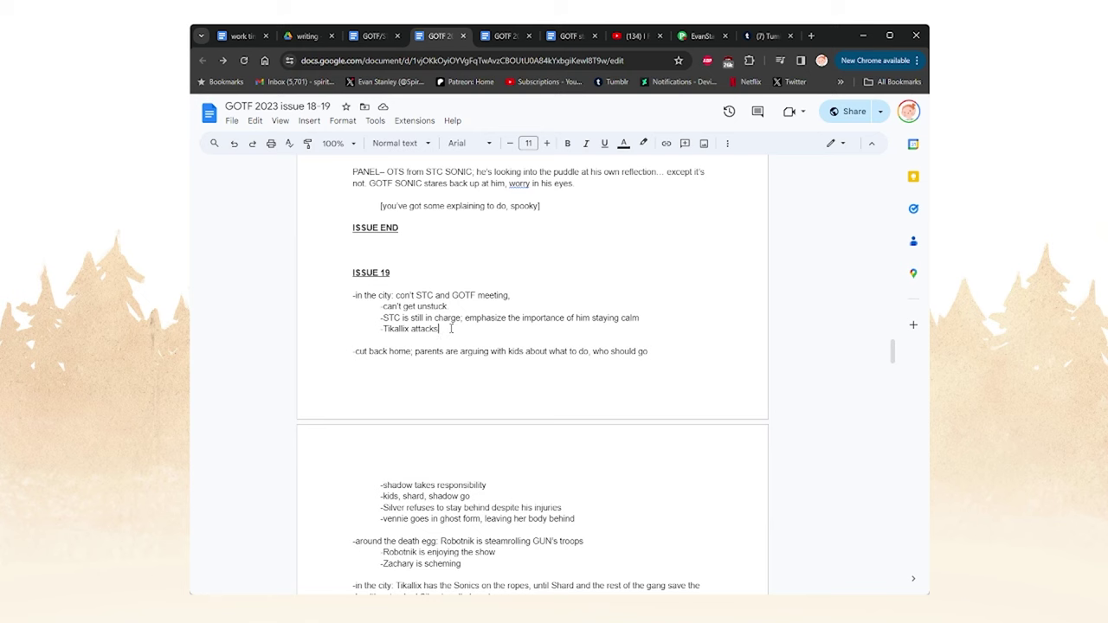
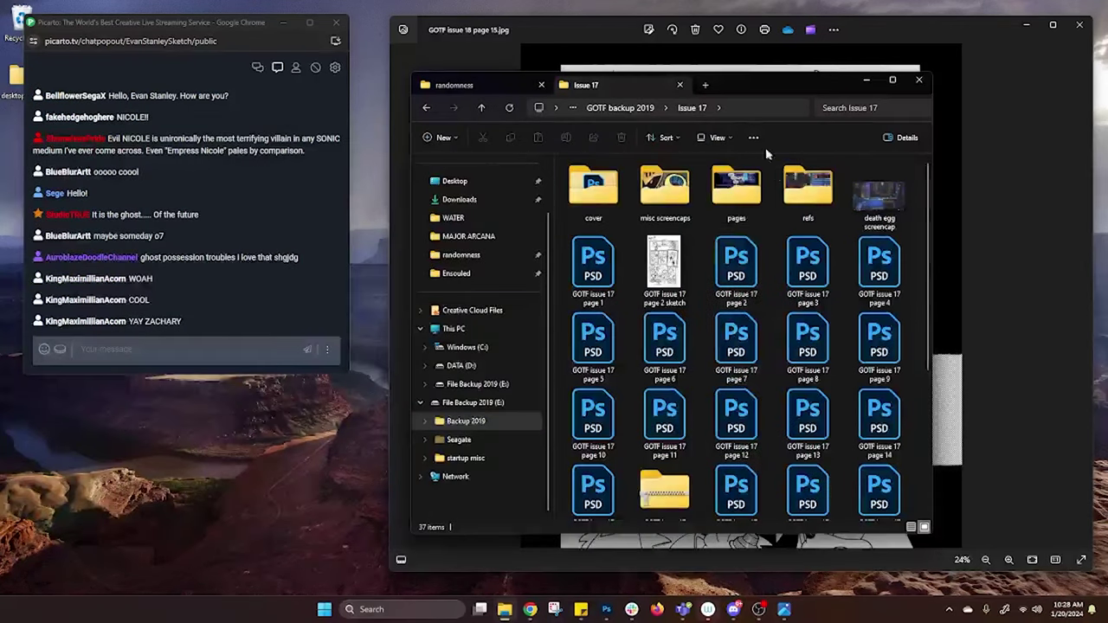
- Open GOTF issue 17 page 19 from the Issue 17 pages folder and reposition its viewer window on the desktop
{"action": "double_click", "coordinate": [750, 194]}
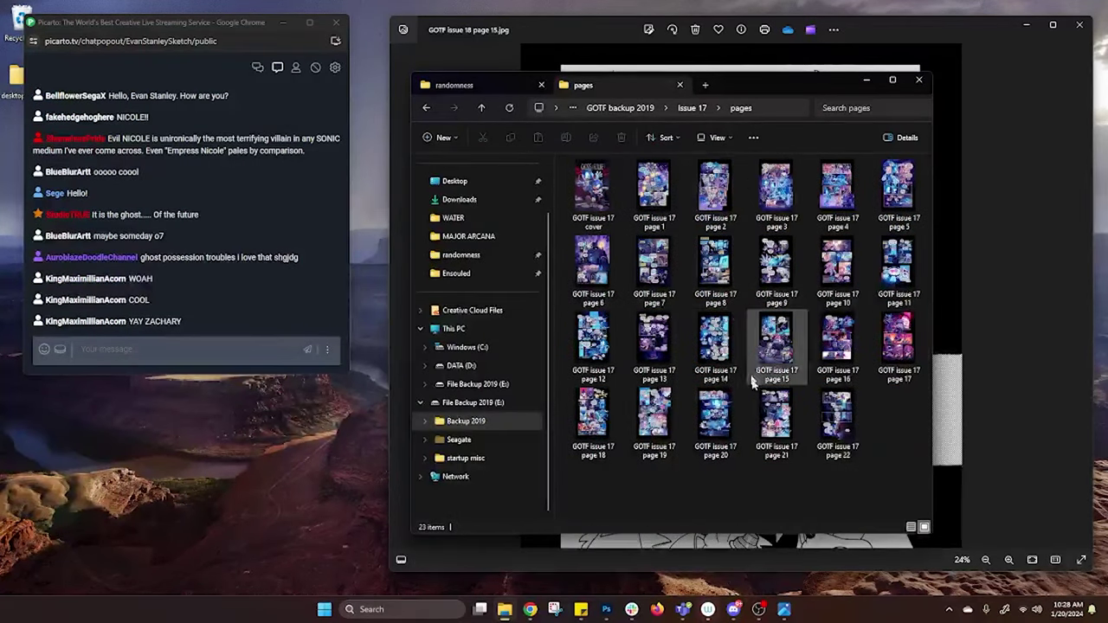
{"action": "double_click", "coordinate": [655, 409]}
{"action": "left_click_drag", "start_coordinate": [574, 45], "coordinate": [905, 34]}
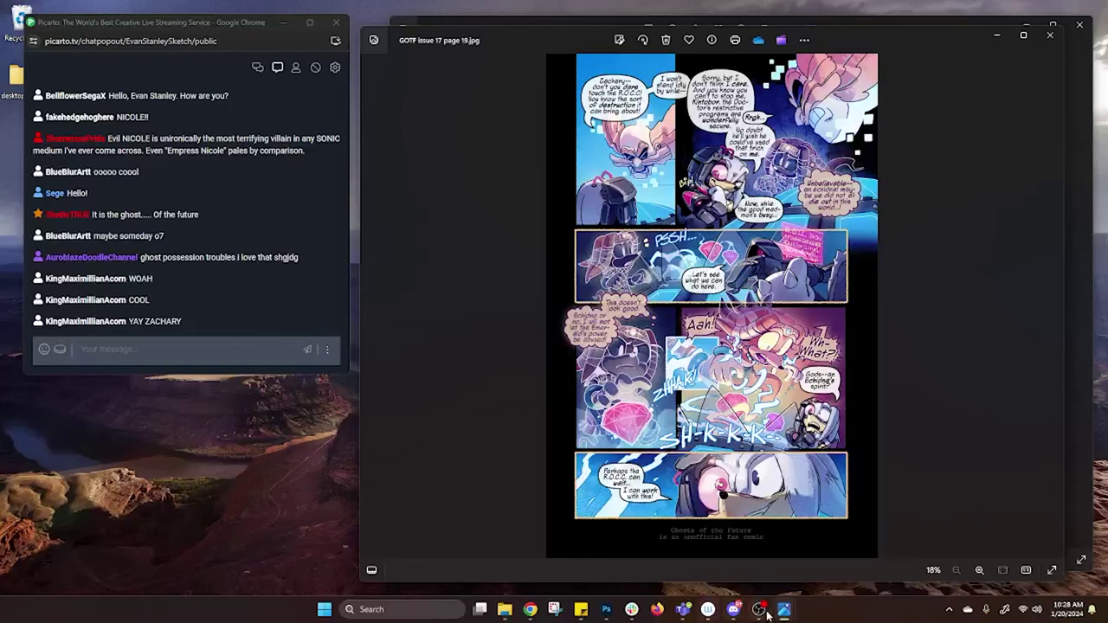
{"action": "mouse_move", "coordinate": [760, 608]}
- Examine the panels of issue 17 page 19 up close, from the R.O.C.C. confrontation down to the final eye close-up
{"action": "scroll", "coordinate": [719, 429], "scroll_direction": "up", "scroll_amount": 1}
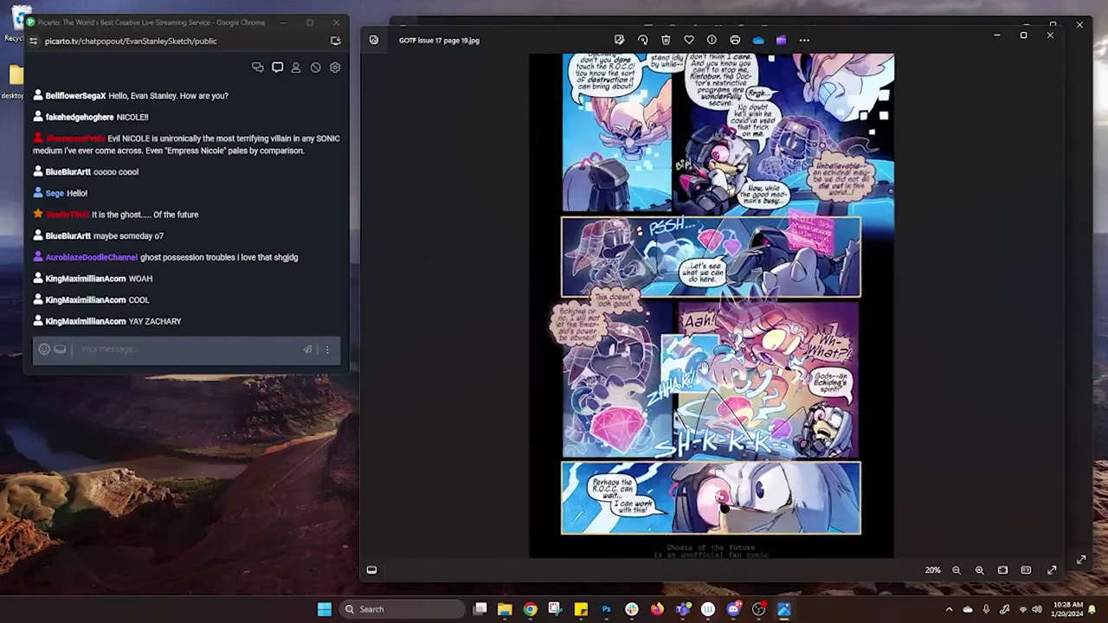
{"action": "scroll", "coordinate": [708, 260], "scroll_direction": "up", "scroll_amount": 1}
{"action": "scroll", "coordinate": [712, 386], "scroll_direction": "down", "scroll_amount": 1}
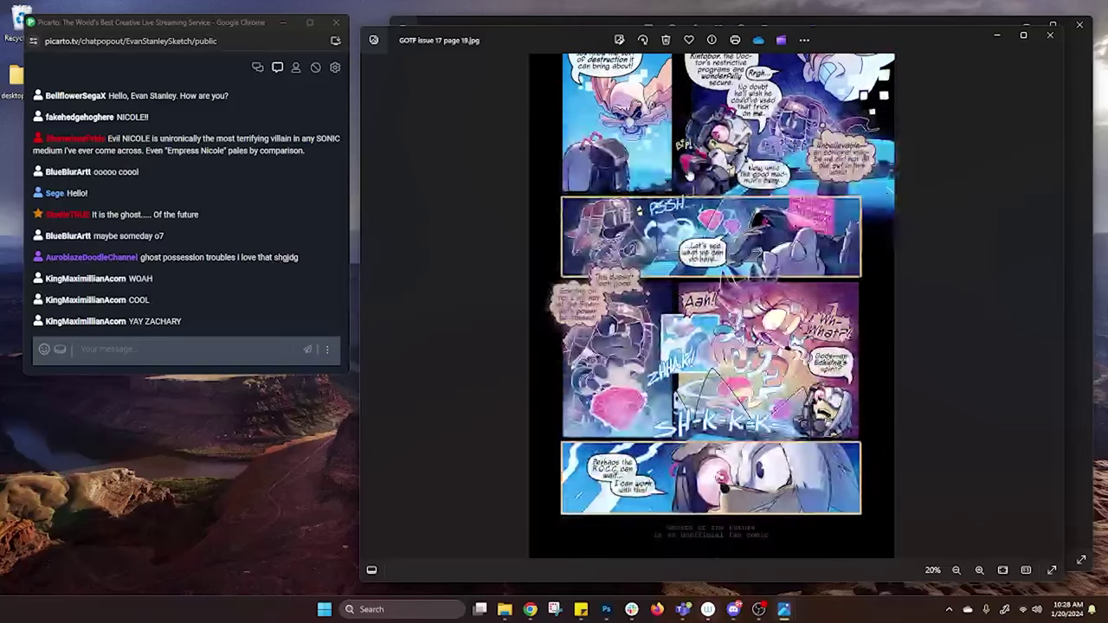
{"action": "scroll", "coordinate": [743, 385], "scroll_direction": "up", "scroll_amount": 1}
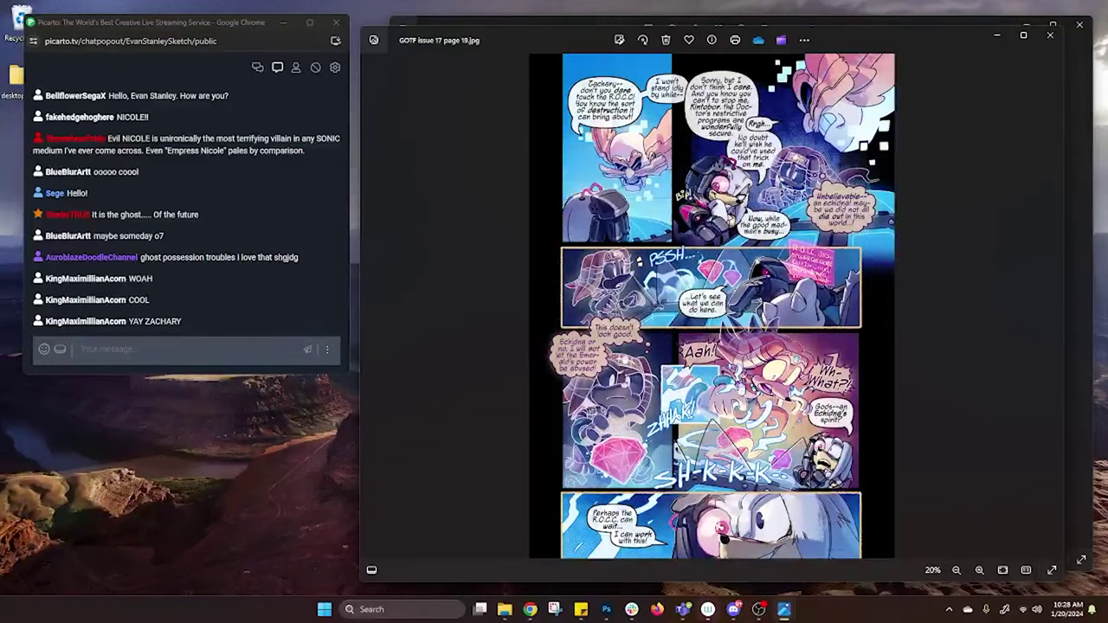
{"action": "scroll", "coordinate": [690, 384], "scroll_direction": "down", "scroll_amount": 1}
{"action": "scroll", "coordinate": [690, 383], "scroll_direction": "up", "scroll_amount": 1}
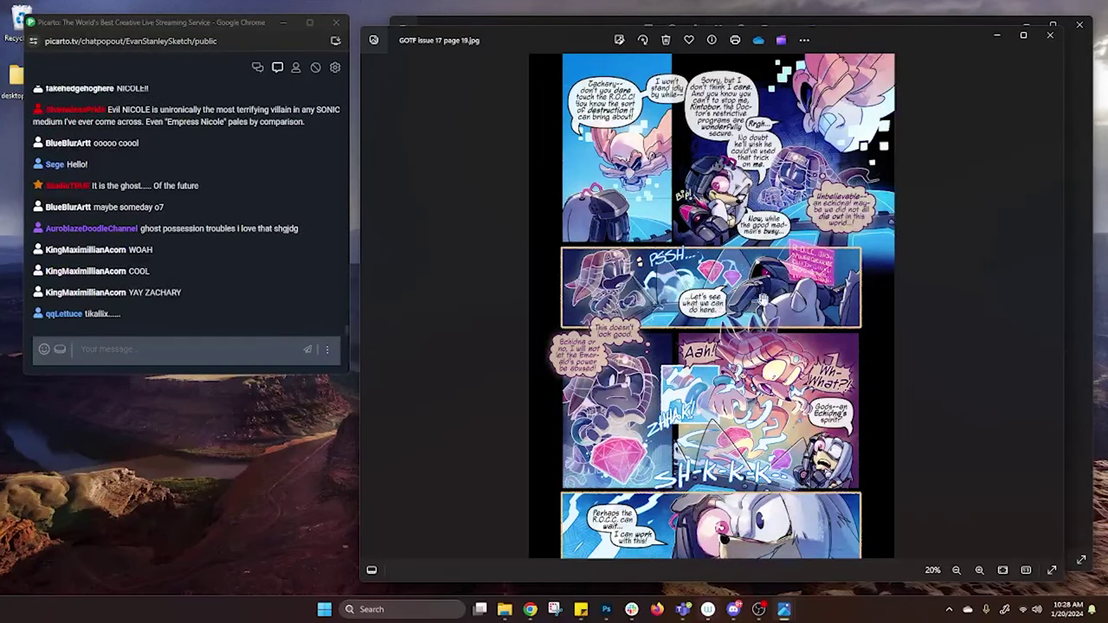
{"action": "scroll", "coordinate": [712, 307], "scroll_direction": "down", "scroll_amount": 1}
{"action": "scroll", "coordinate": [712, 307], "scroll_direction": "up", "scroll_amount": 1}
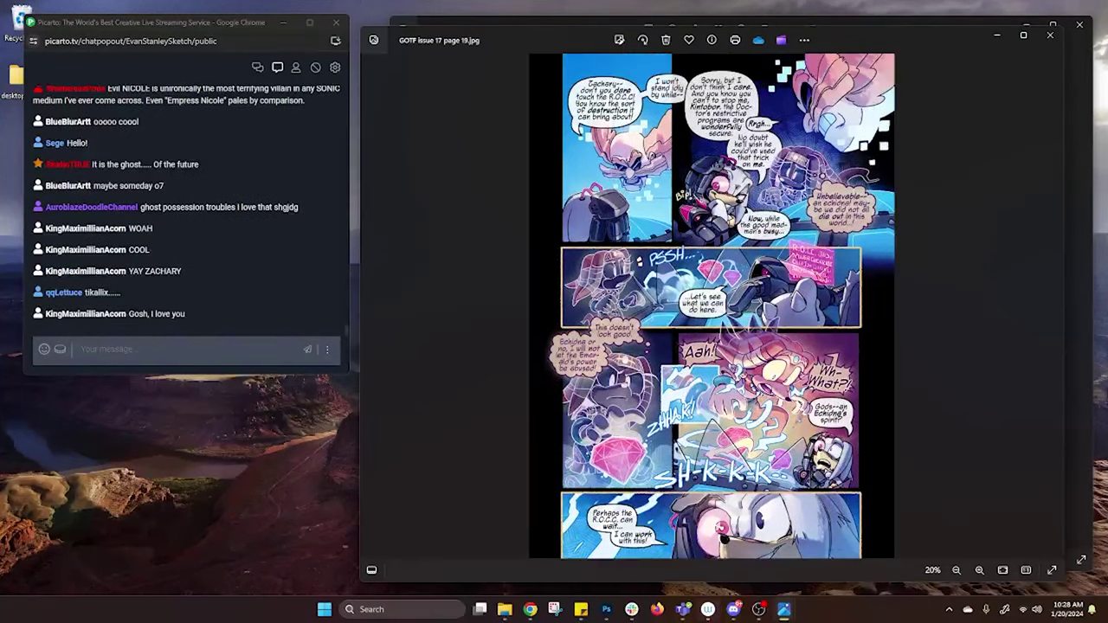
- Advance past page 20 to issue 17 page 21 and examine its panels enlarged down to the bottom of the page
{"action": "left_click", "coordinate": [1053, 307]}
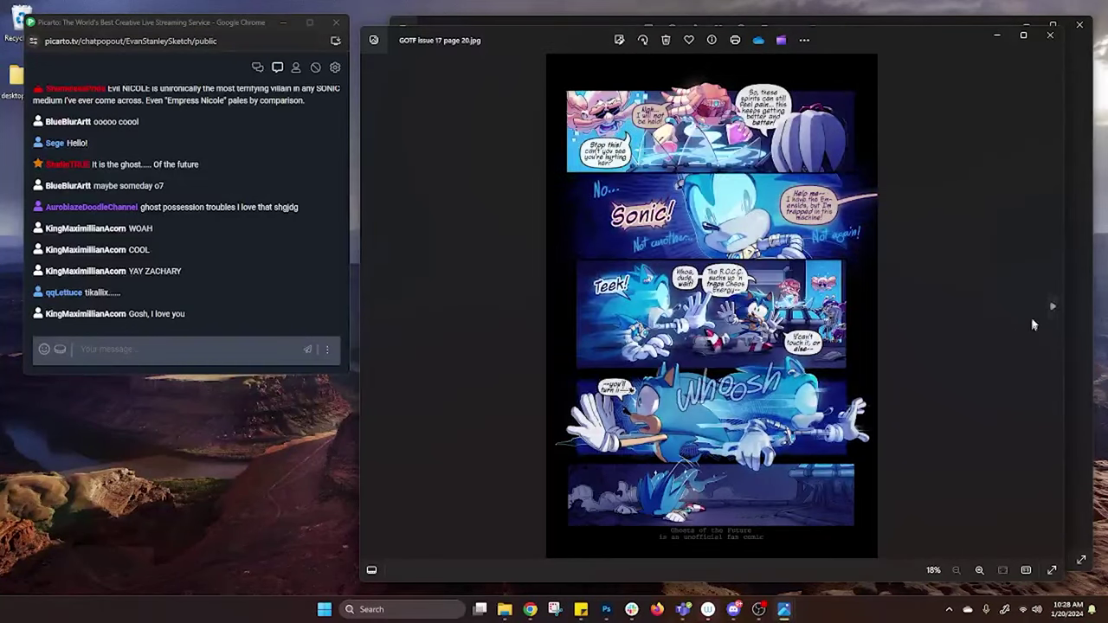
{"action": "left_click", "coordinate": [1054, 305]}
{"action": "scroll", "coordinate": [706, 446], "scroll_direction": "up", "scroll_amount": 2}
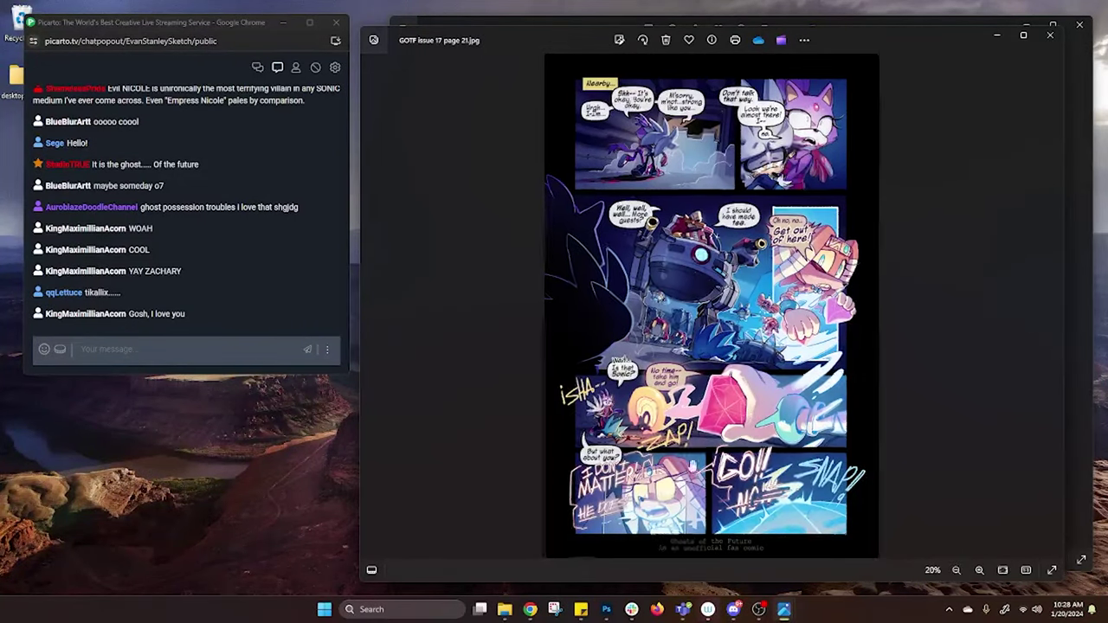
{"action": "left_click_drag", "start_coordinate": [705, 446], "coordinate": [688, 329]}
{"action": "scroll", "coordinate": [706, 355], "scroll_direction": "up", "scroll_amount": 1}
{"action": "scroll", "coordinate": [1025, 292], "scroll_direction": "down", "scroll_amount": 1}
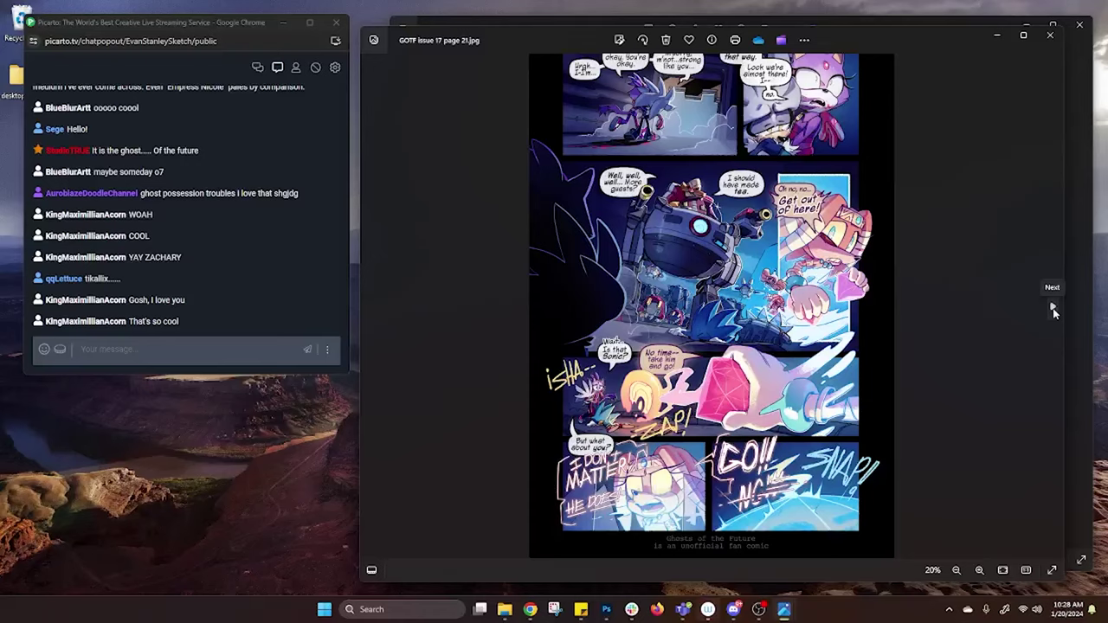
- Show issue 17 page 22, examine its middle panels up close, and reduce the magnification to fit more of the page in view
{"action": "left_click", "coordinate": [1054, 309]}
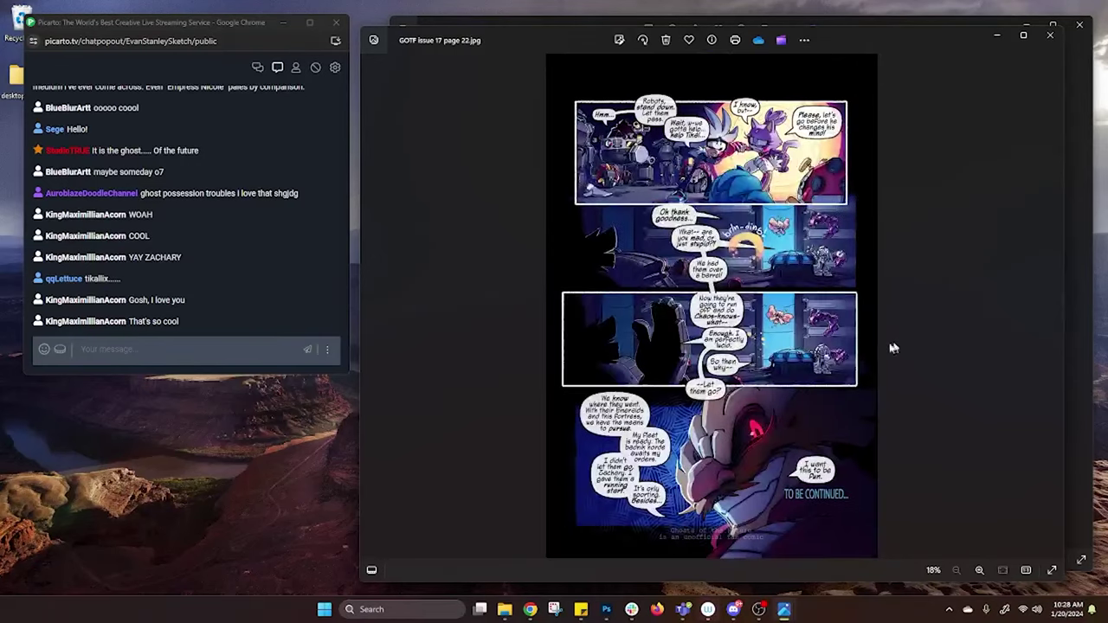
{"action": "scroll", "coordinate": [797, 224], "scroll_direction": "up", "scroll_amount": 4}
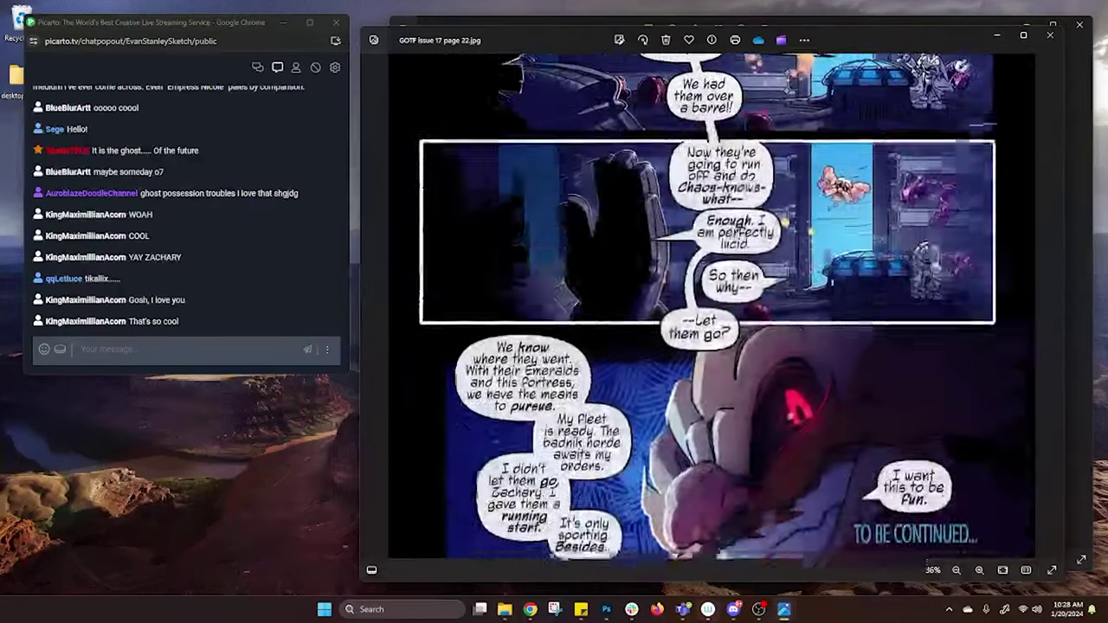
{"action": "left_click_drag", "start_coordinate": [658, 156], "coordinate": [805, 338]}
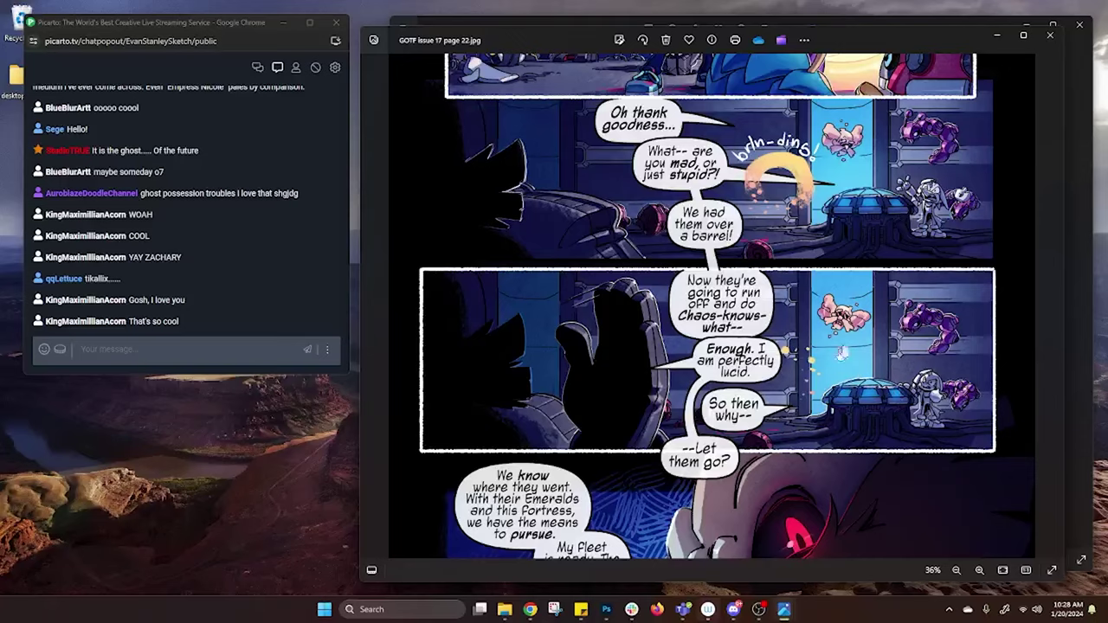
{"action": "left_click_drag", "start_coordinate": [838, 228], "coordinate": [923, 423]}
{"action": "scroll", "coordinate": [811, 385], "scroll_direction": "down", "scroll_amount": 3}
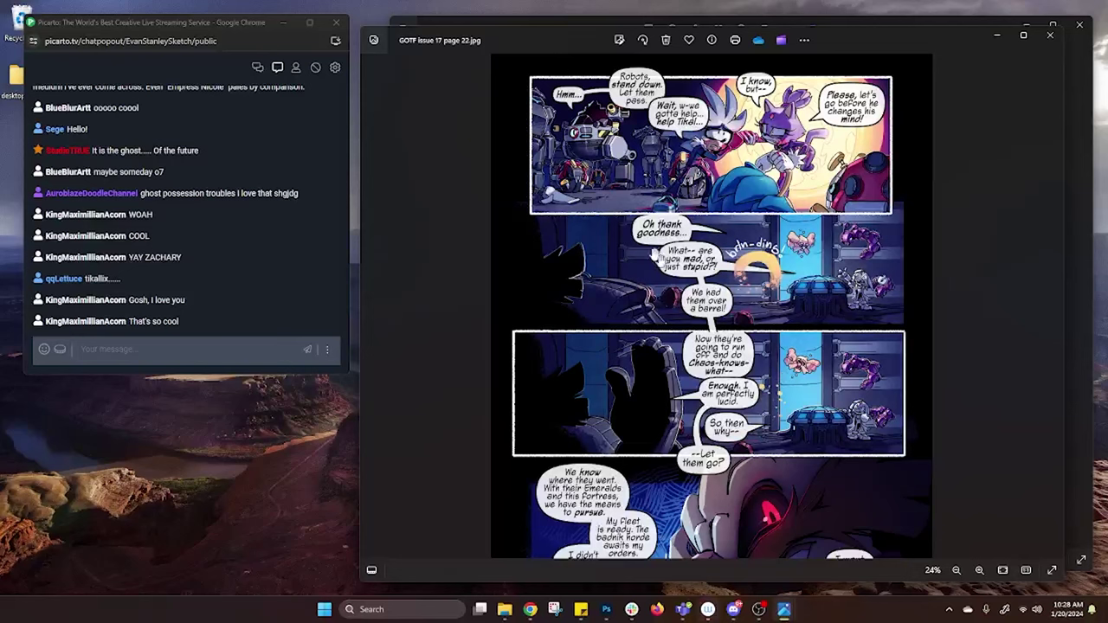
{"action": "left_click_drag", "start_coordinate": [896, 36], "coordinate": [902, 28]}
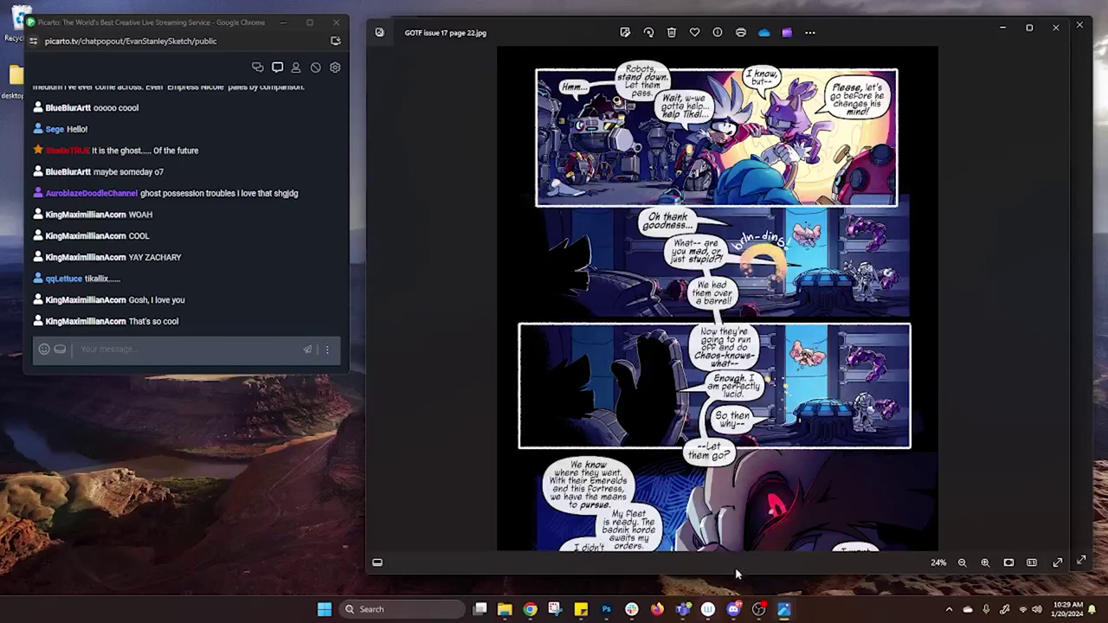
{"action": "scroll", "coordinate": [665, 415], "scroll_direction": "down", "scroll_amount": 1}
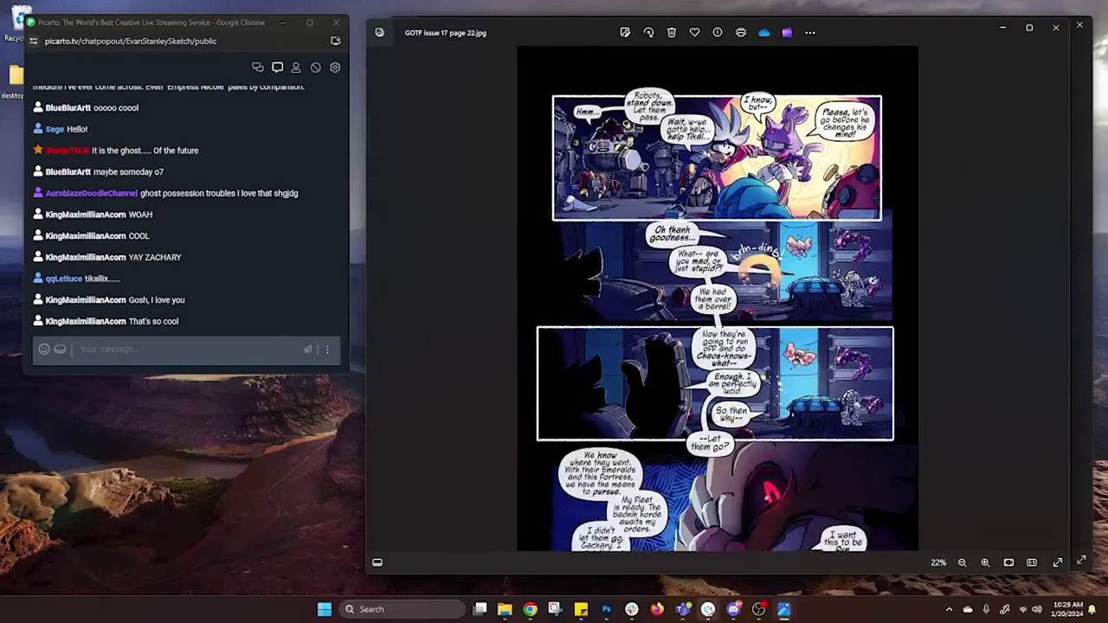
- Switch to the GOTF 2023 issue 18-19 document in Google Docs and review the Issue 19 city meeting and parents-versus-kids argument notes
{"action": "left_click", "coordinate": [758, 609]}
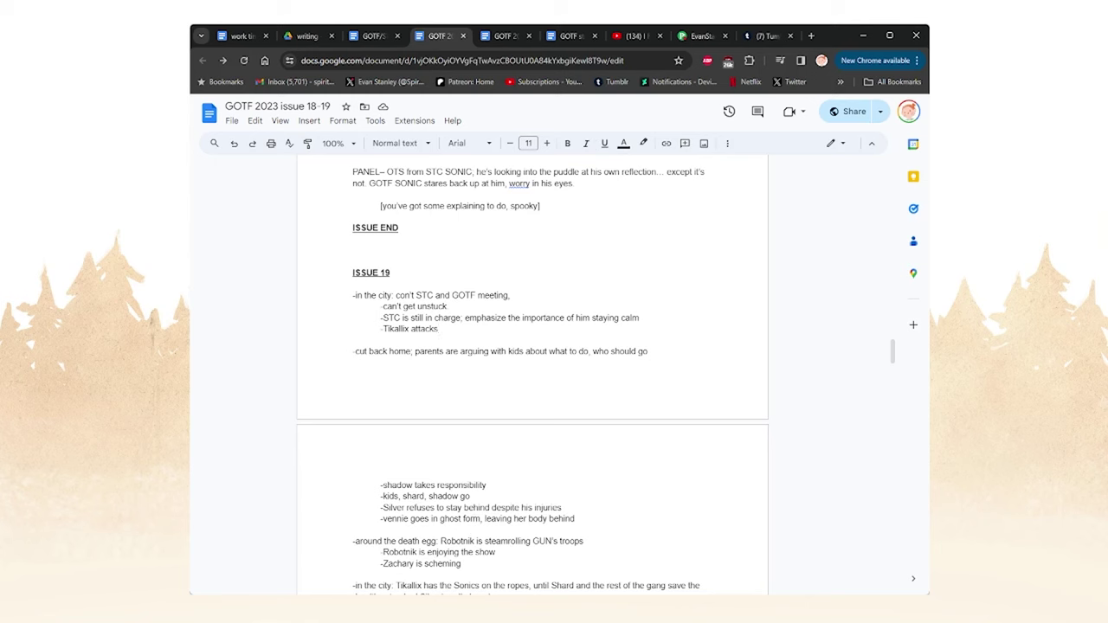
{"action": "left_click", "coordinate": [460, 333]}
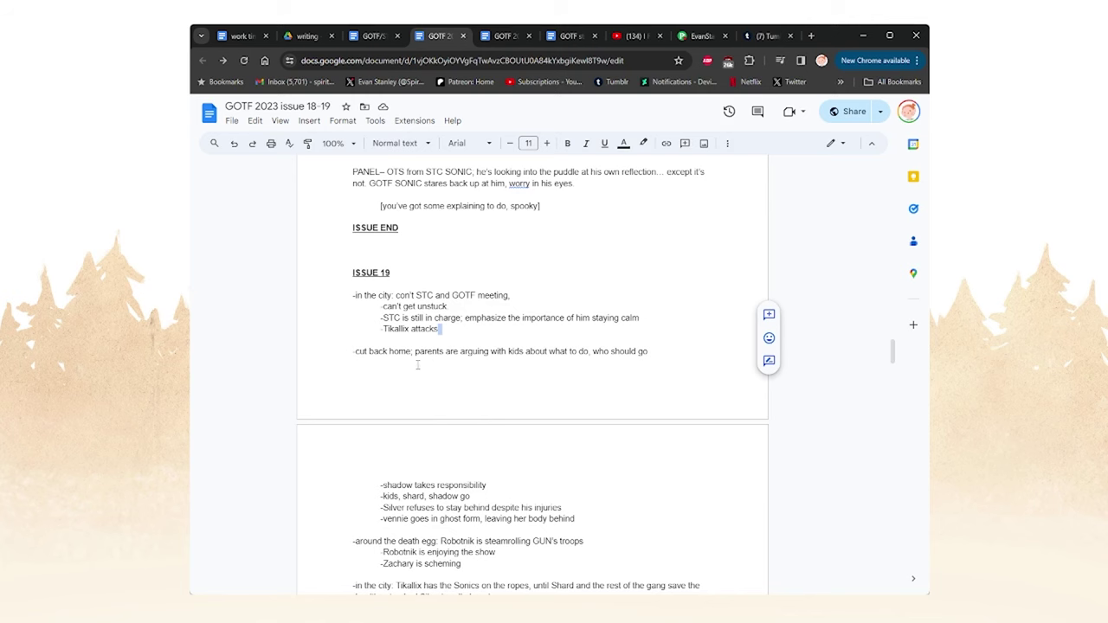
{"action": "left_click", "coordinate": [354, 351]}
{"action": "left_click", "coordinate": [654, 351], "text": "shift"}
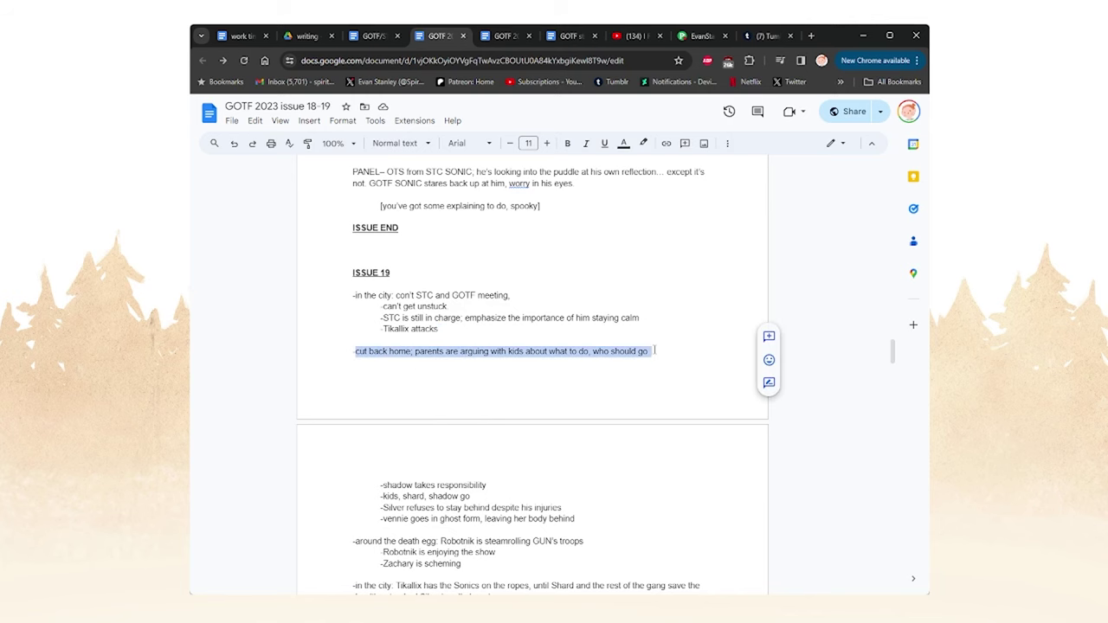
{"action": "left_click", "coordinate": [657, 350]}
{"action": "scroll", "coordinate": [381, 364], "scroll_direction": "down", "scroll_amount": 3}
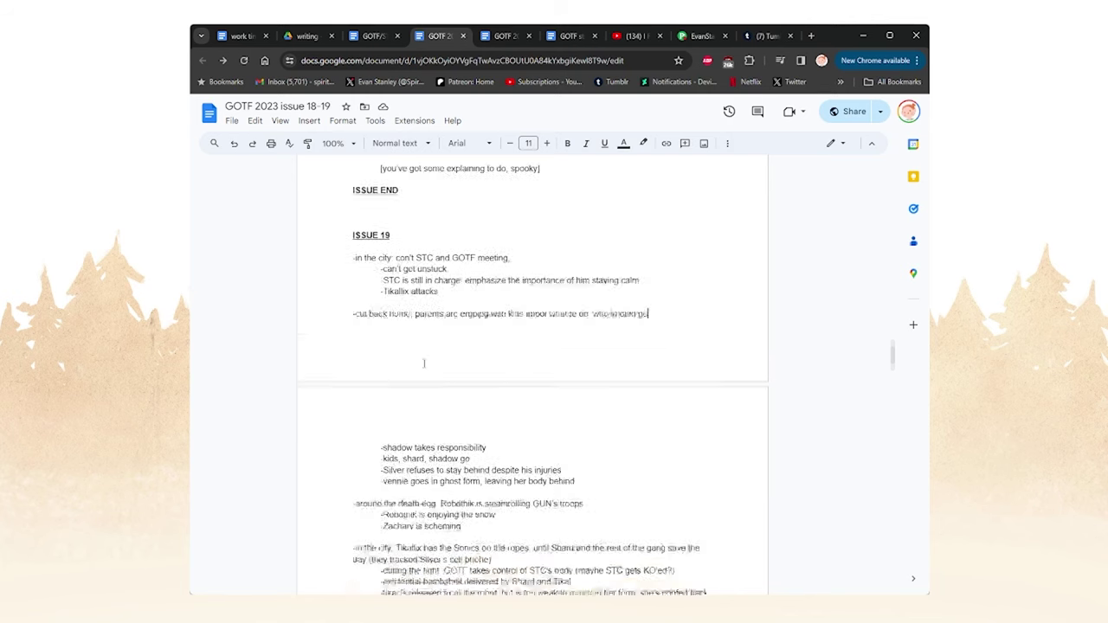
{"action": "scroll", "coordinate": [399, 221], "scroll_direction": "up", "scroll_amount": 1}
{"action": "scroll", "coordinate": [416, 225], "scroll_direction": "down", "scroll_amount": 1}
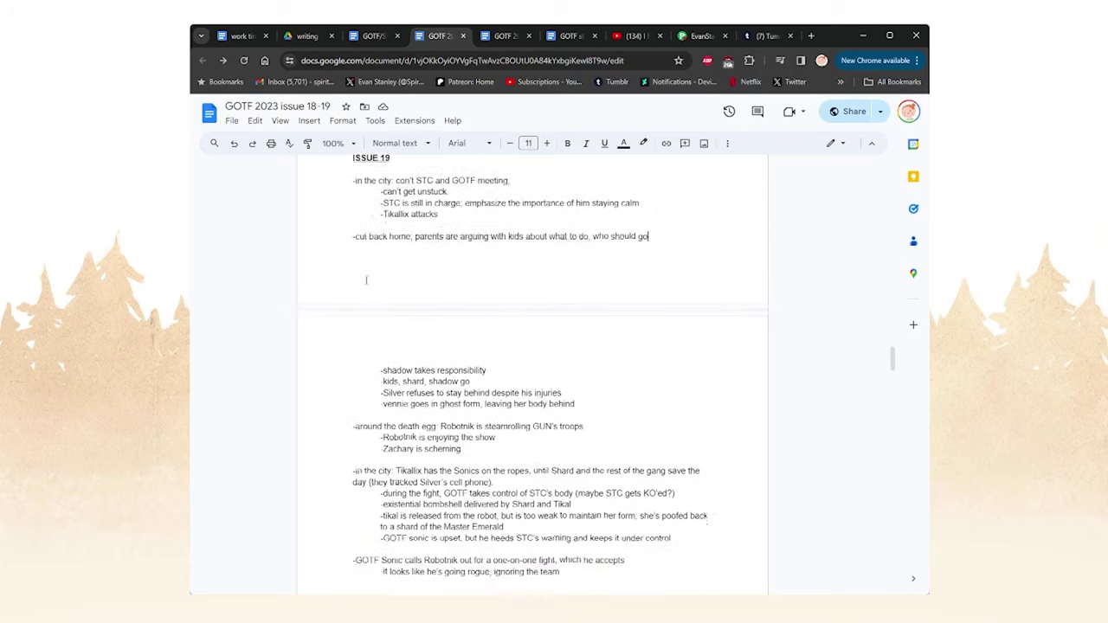
{"action": "left_click_drag", "start_coordinate": [432, 236], "coordinate": [678, 247]}
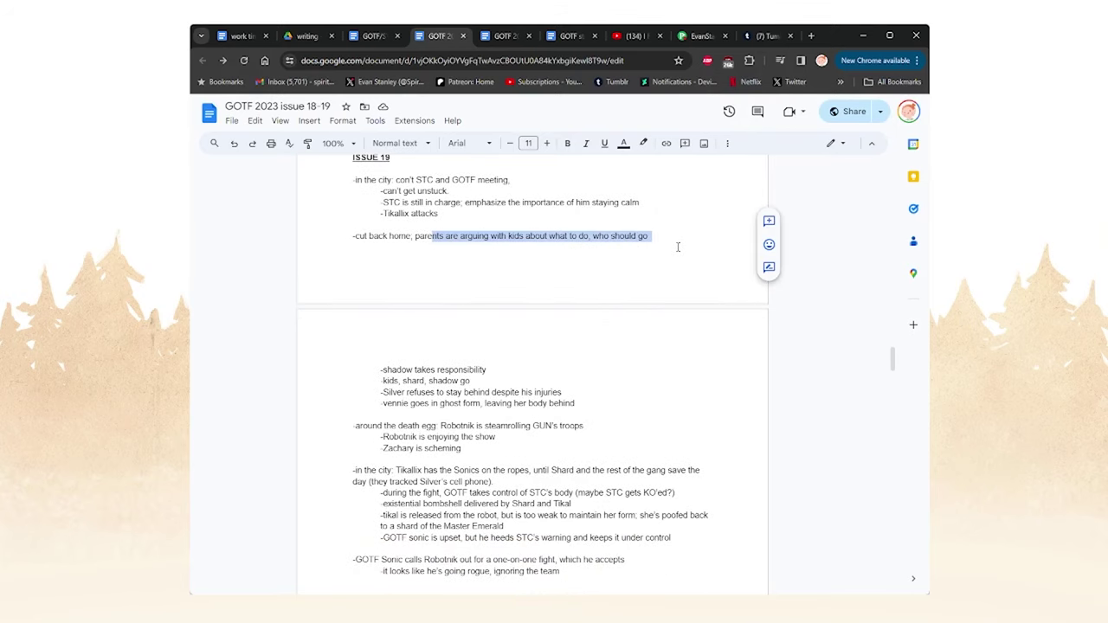
{"action": "left_click", "coordinate": [423, 233]}
{"action": "left_click_drag", "start_coordinate": [413, 235], "coordinate": [656, 237]}
{"action": "scroll", "coordinate": [582, 313], "scroll_direction": "down", "scroll_amount": 1}
{"action": "left_click", "coordinate": [495, 313]}
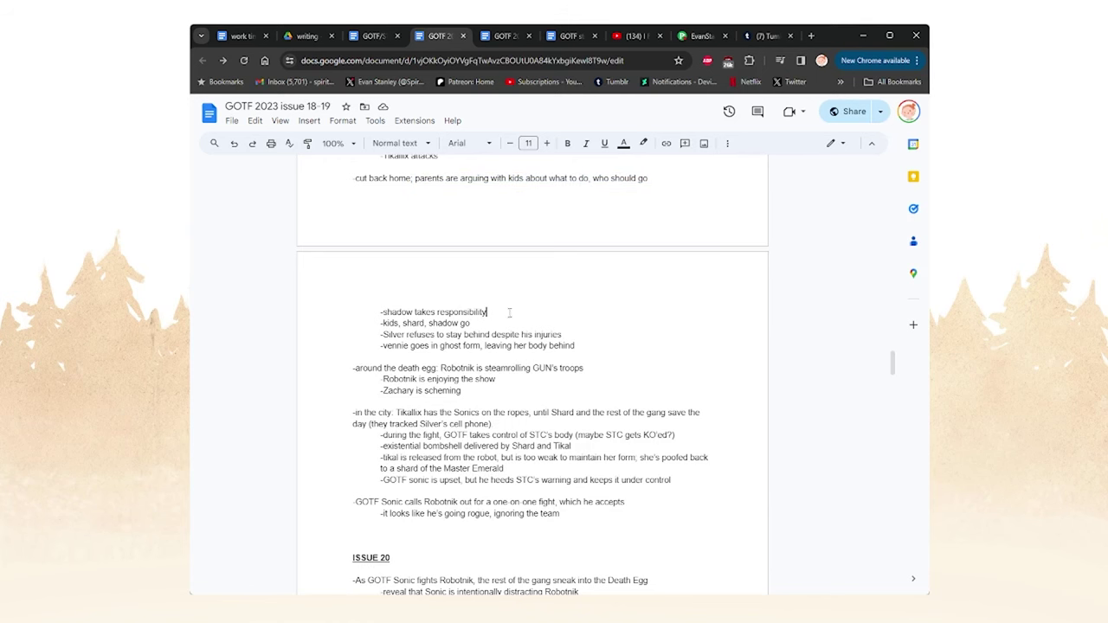
- Read the sub-points on Shadow, the kids, Shard, Silver and Vennie beneath the Issue 19 cut-back-home scene
{"action": "scroll", "coordinate": [370, 322], "scroll_direction": "up", "scroll_amount": 1}
{"action": "scroll", "coordinate": [432, 361], "scroll_direction": "down", "scroll_amount": 1}
{"action": "scroll", "coordinate": [432, 361], "scroll_direction": "up", "scroll_amount": 2}
{"action": "scroll", "coordinate": [378, 340], "scroll_direction": "down", "scroll_amount": 2}
{"action": "scroll", "coordinate": [348, 294], "scroll_direction": "up", "scroll_amount": 2}
{"action": "scroll", "coordinate": [348, 290], "scroll_direction": "down", "scroll_amount": 2}
{"action": "scroll", "coordinate": [356, 370], "scroll_direction": "up", "scroll_amount": 1}
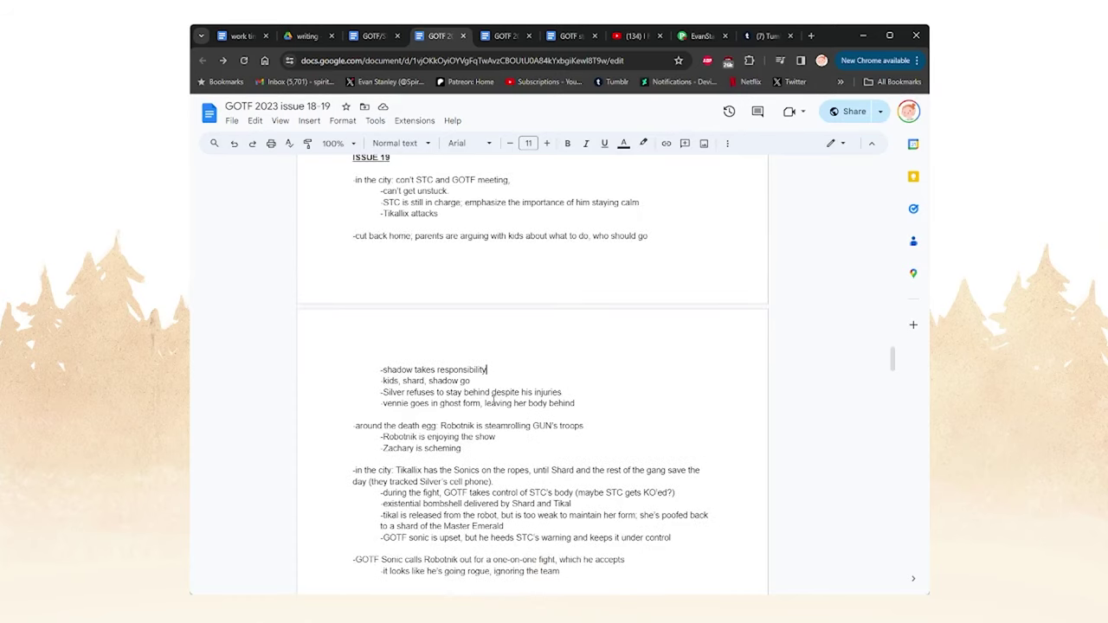
{"action": "left_click", "coordinate": [404, 394]}
{"action": "left_click", "coordinate": [584, 405]}
{"action": "scroll", "coordinate": [706, 401], "scroll_direction": "down", "scroll_amount": 1}
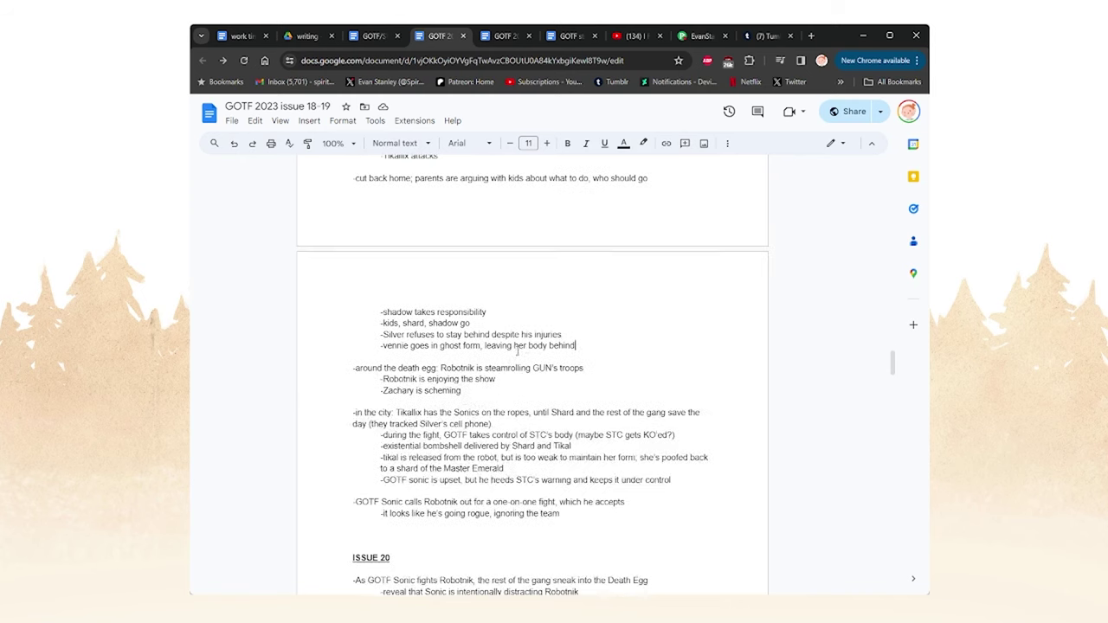
- Review the Issue 19 Death Egg scene notes on Robotnik steamrolling GUN's troops and enjoying the show
{"action": "left_click", "coordinate": [516, 387]}
{"action": "left_click_drag", "start_coordinate": [498, 379], "coordinate": [523, 378]}
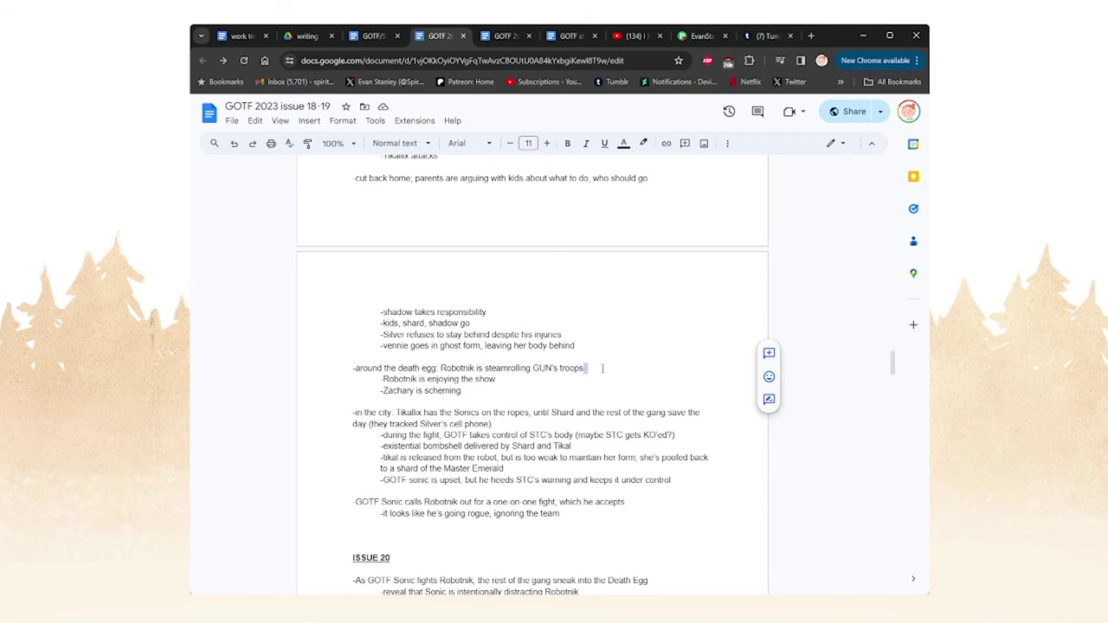
{"action": "left_click", "coordinate": [475, 395]}
{"action": "left_click_drag", "start_coordinate": [498, 379], "coordinate": [532, 378]}
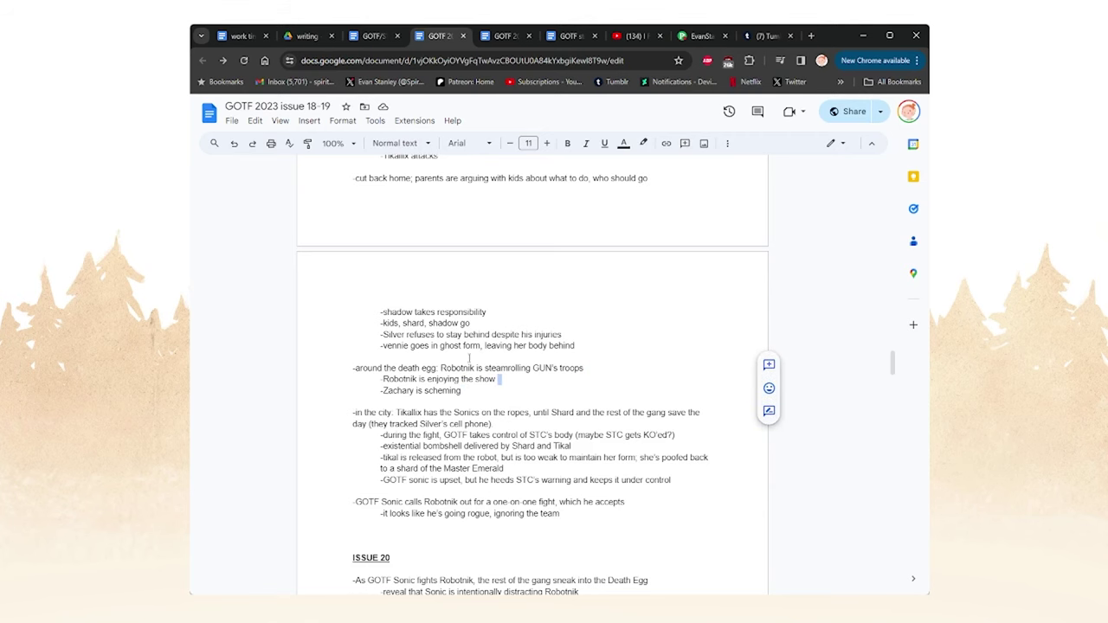
{"action": "scroll", "coordinate": [620, 371], "scroll_direction": "up", "scroll_amount": 1}
{"action": "scroll", "coordinate": [635, 376], "scroll_direction": "down", "scroll_amount": 1}
{"action": "key", "text": "Down"}
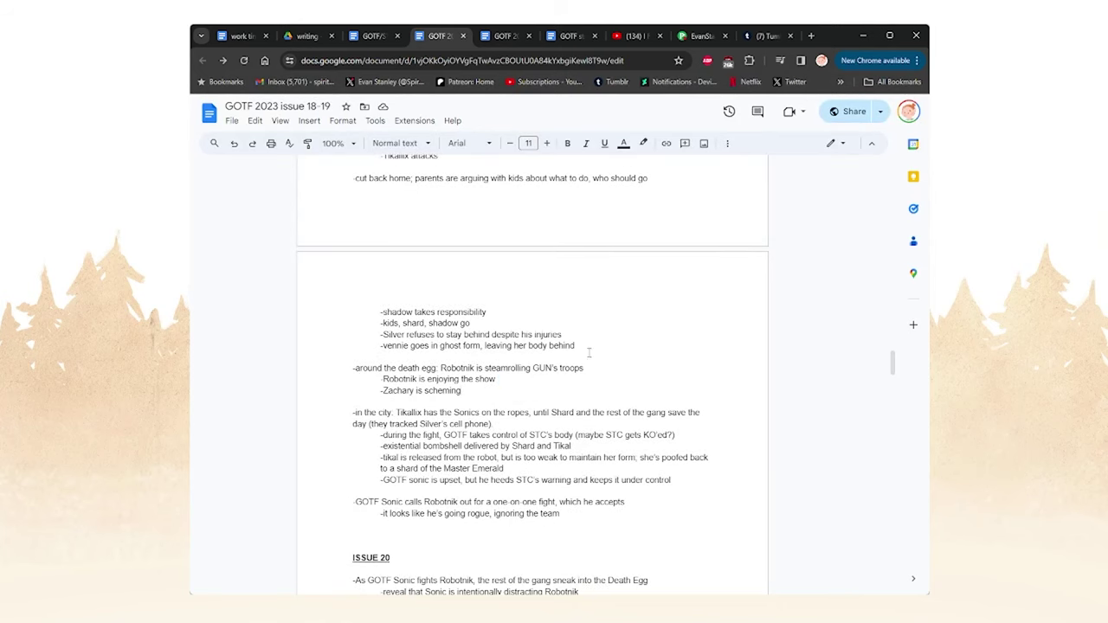
{"action": "scroll", "coordinate": [589, 352], "scroll_direction": "up", "scroll_amount": 1}
{"action": "scroll", "coordinate": [593, 373], "scroll_direction": "down", "scroll_amount": 1}
{"action": "scroll", "coordinate": [599, 399], "scroll_direction": "up", "scroll_amount": 1}
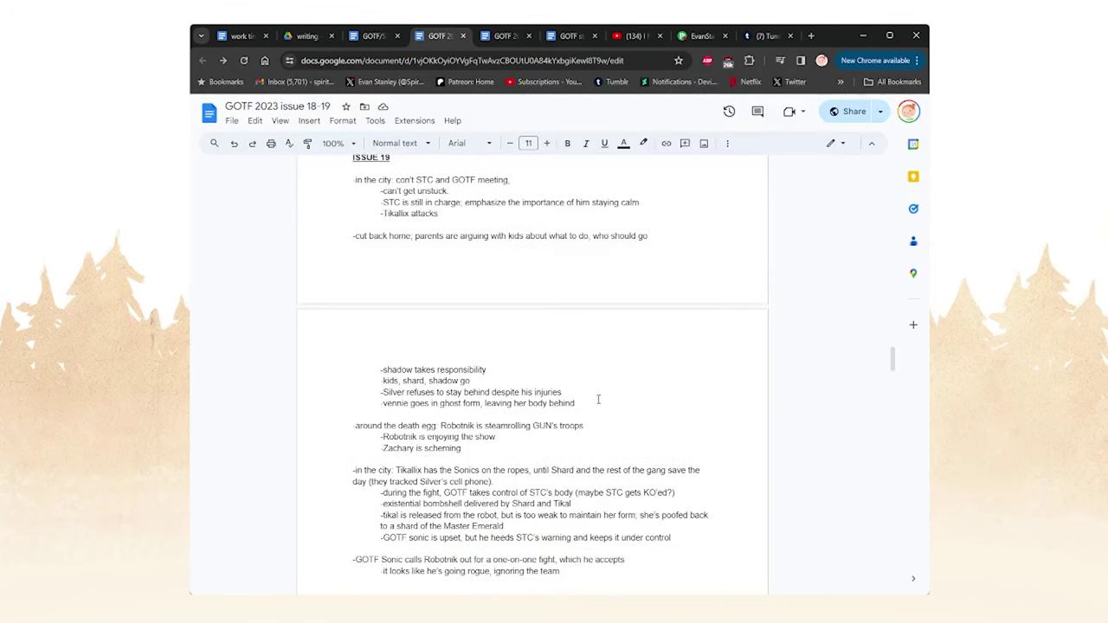
{"action": "scroll", "coordinate": [466, 423], "scroll_direction": "down", "scroll_amount": 1}
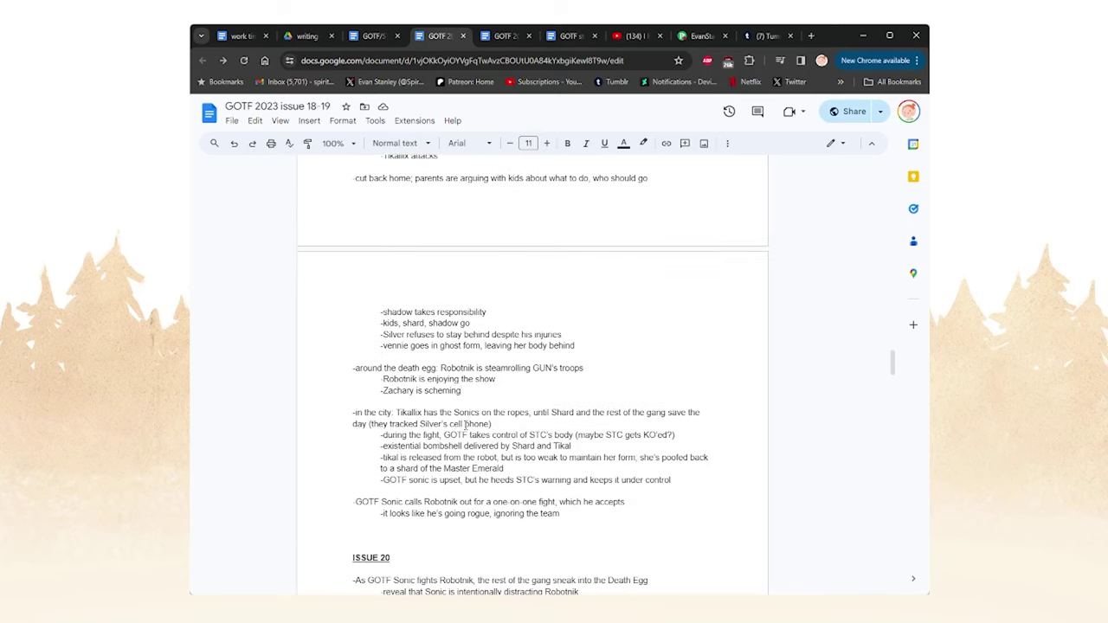
{"action": "key", "text": "shift+Right"}
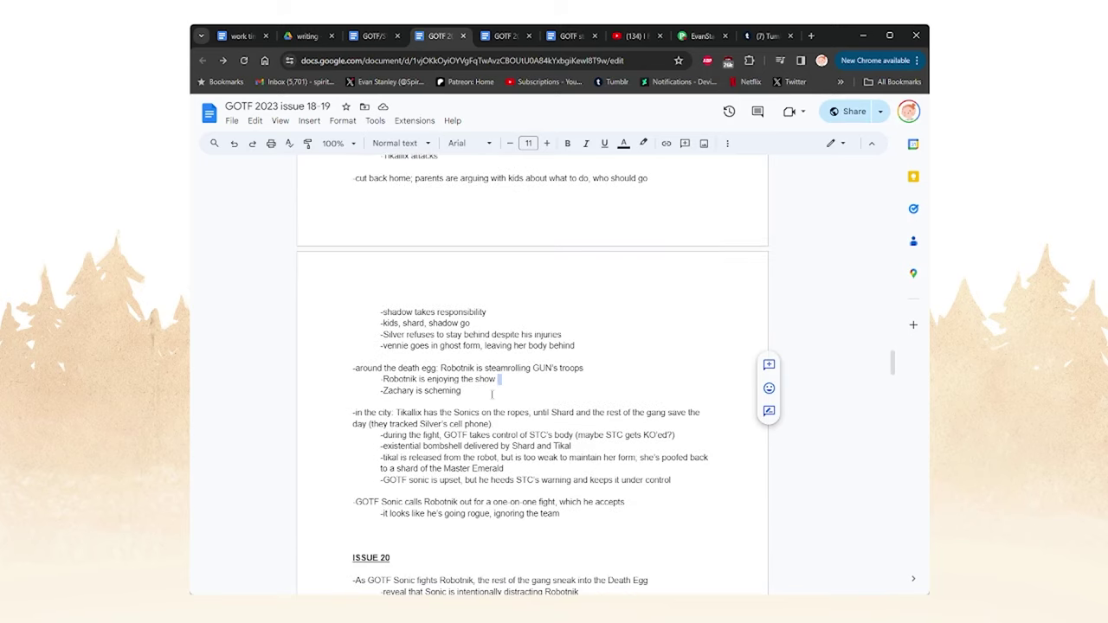
{"action": "left_click", "coordinate": [539, 379]}
{"action": "key", "text": "shift+Right"}
- Go over the Zachary scheming point alongside Robotnik's in the Issue 19 Death Egg scene
{"action": "scroll", "coordinate": [478, 388], "scroll_direction": "down", "scroll_amount": 1}
{"action": "left_click", "coordinate": [461, 332]}
{"action": "key", "text": "shift+Right"}
{"action": "left_click", "coordinate": [520, 322]}
{"action": "key", "text": "shift+Left"}
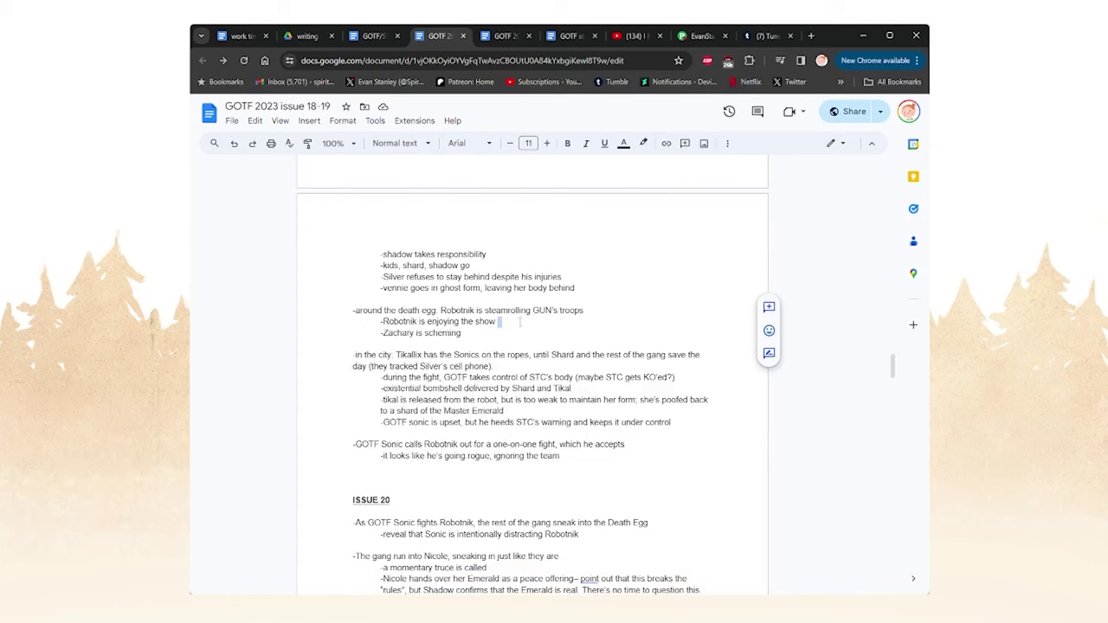
{"action": "left_click", "coordinate": [484, 332]}
{"action": "key", "text": "shift+Right"}
{"action": "scroll", "coordinate": [505, 335], "scroll_direction": "down", "scroll_amount": 1}
{"action": "scroll", "coordinate": [506, 278], "scroll_direction": "up", "scroll_amount": 1}
{"action": "key", "text": "Home"}
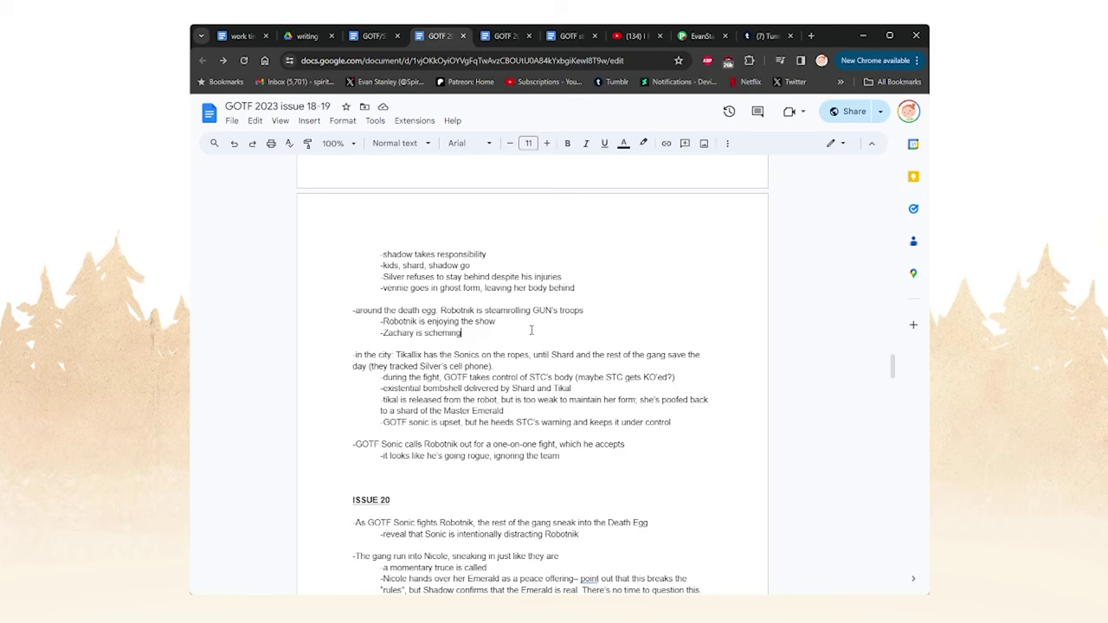
{"action": "scroll", "coordinate": [427, 407], "scroll_direction": "down", "scroll_amount": 1}
{"action": "scroll", "coordinate": [522, 392], "scroll_direction": "up", "scroll_amount": 1}
{"action": "left_click", "coordinate": [492, 333]}
- Read the Issue 19 Tikallix fight notes, highlighting the line about GOTF taking control of STC's body
{"action": "scroll", "coordinate": [481, 345], "scroll_direction": "down", "scroll_amount": 2}
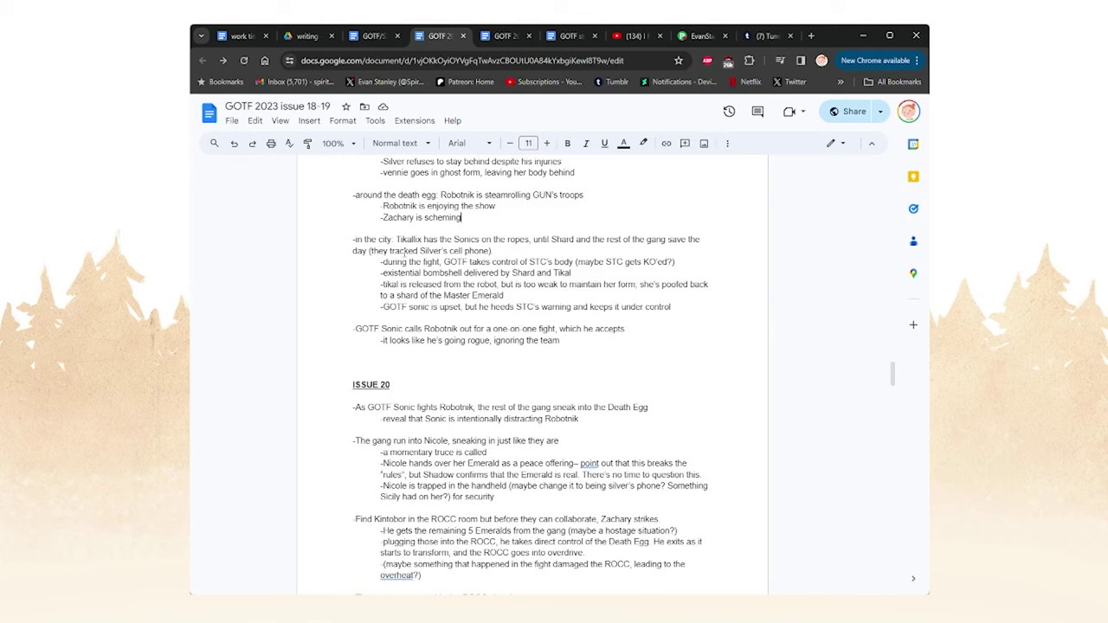
{"action": "left_click", "coordinate": [548, 251]}
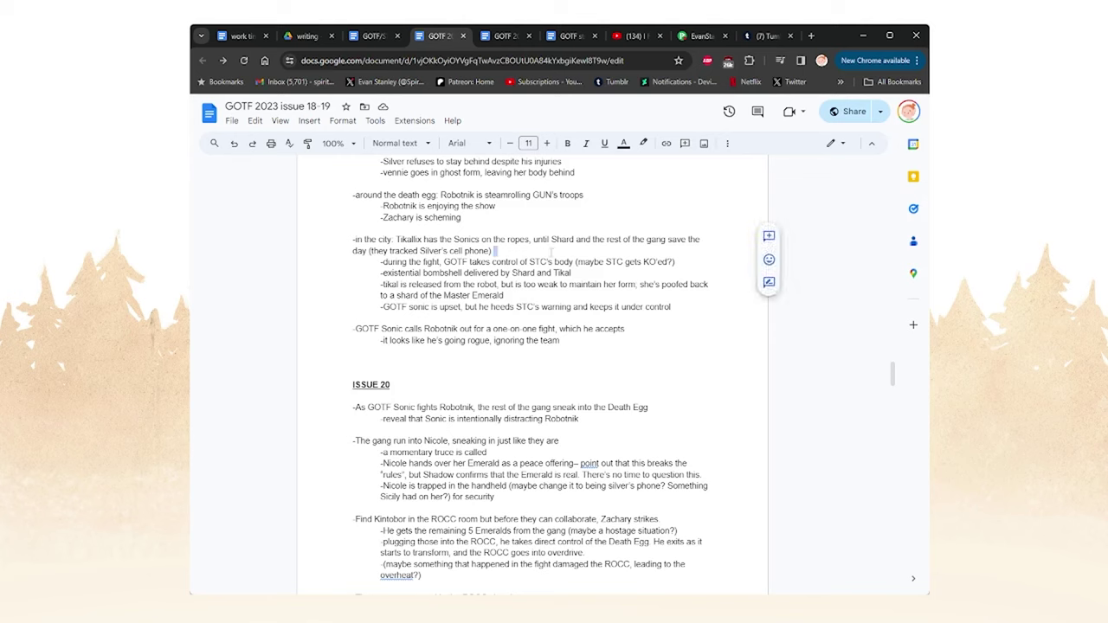
{"action": "left_click", "coordinate": [601, 275]}
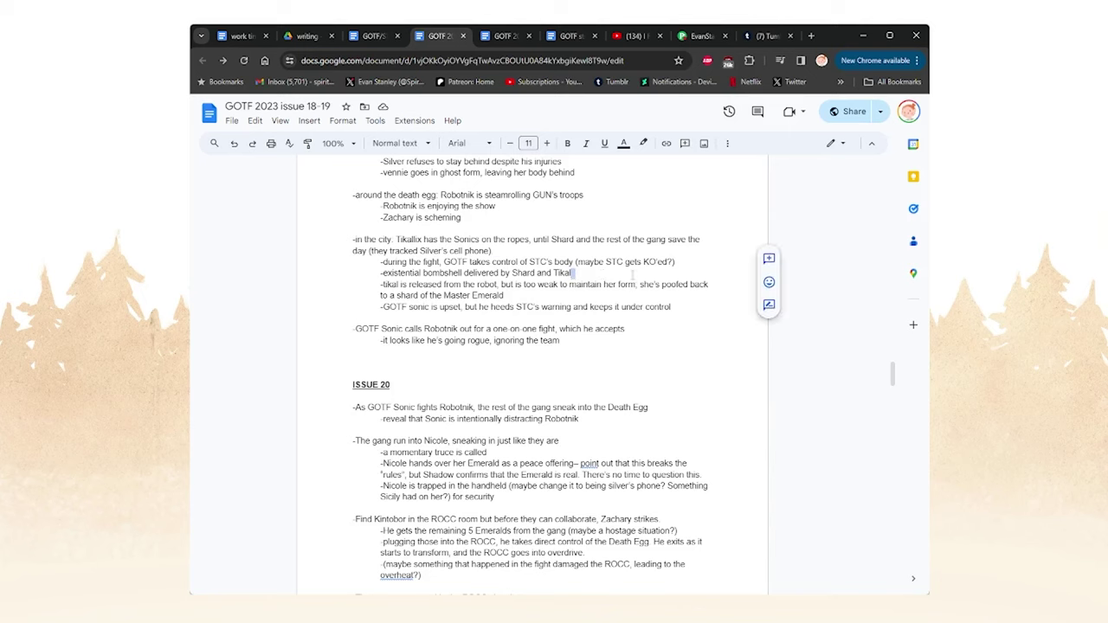
{"action": "left_click", "coordinate": [546, 301]}
{"action": "left_click", "coordinate": [684, 306]}
{"action": "triple_click", "coordinate": [684, 306]}
{"action": "left_click", "coordinate": [690, 309]}
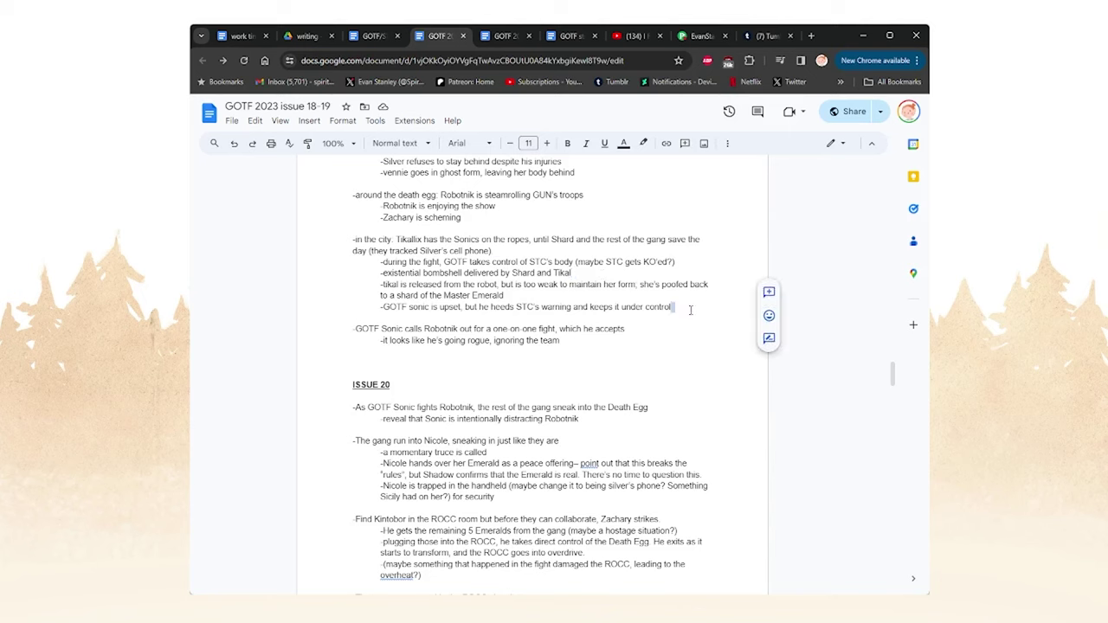
{"action": "left_click", "coordinate": [534, 294]}
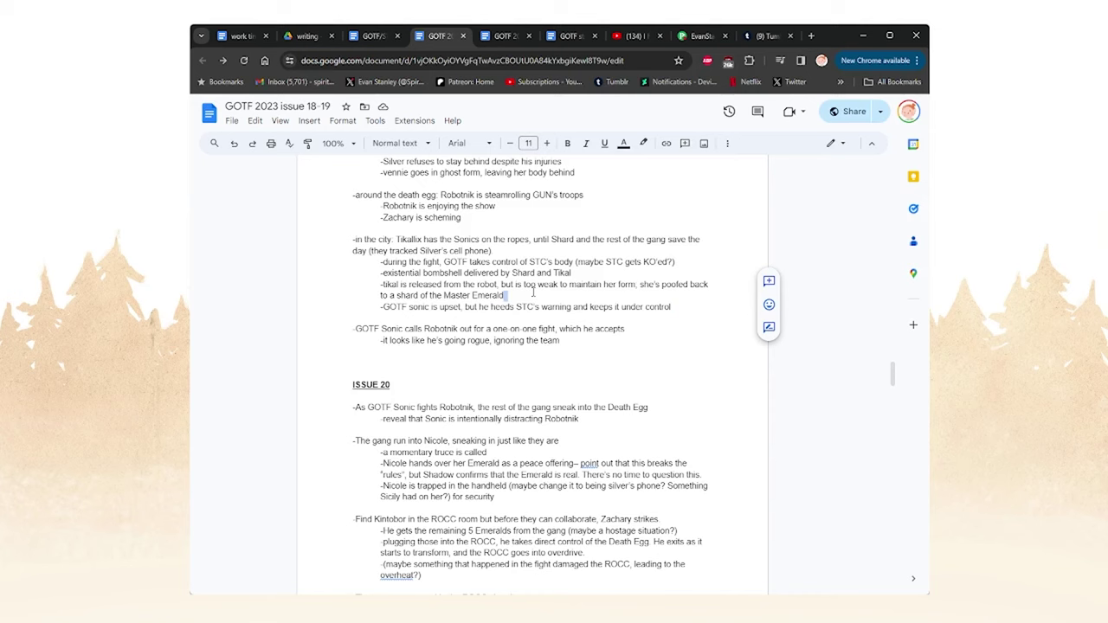
{"action": "left_click", "coordinate": [696, 304]}
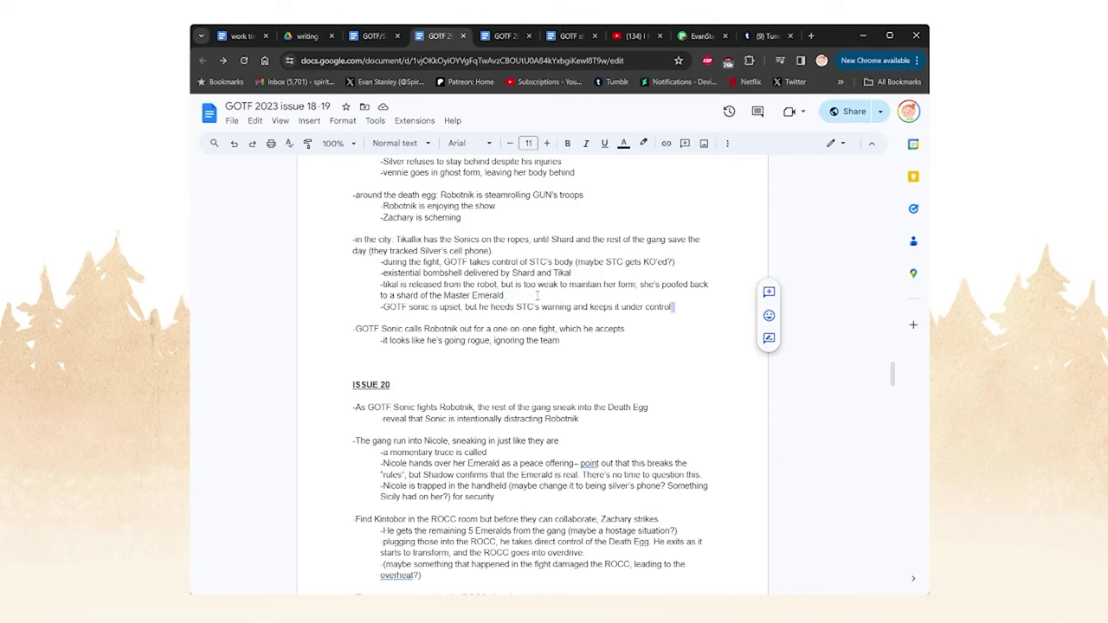
{"action": "left_click", "coordinate": [537, 296]}
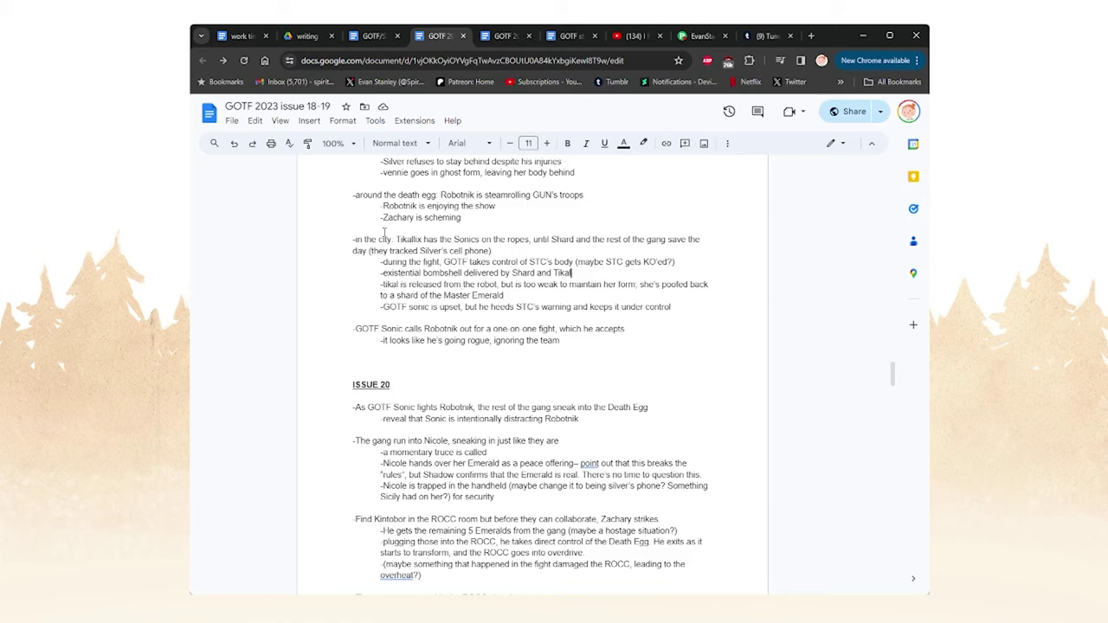
{"action": "left_click_drag", "start_coordinate": [381, 261], "coordinate": [539, 261]}
{"action": "left_click", "coordinate": [366, 263]}
{"action": "left_click_drag", "start_coordinate": [381, 262], "coordinate": [682, 261]}
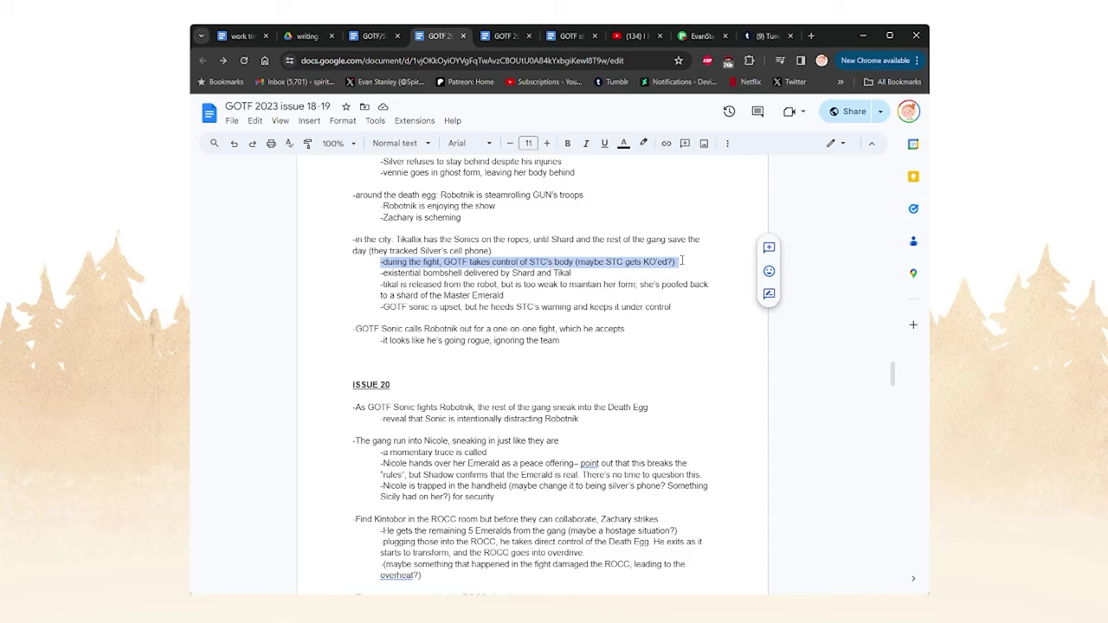
- Examine the Issue 19 points on the existential bombshell and Tikal's release from the robot, highlighting parts of them
{"action": "scroll", "coordinate": [537, 260], "scroll_direction": "down", "scroll_amount": 1}
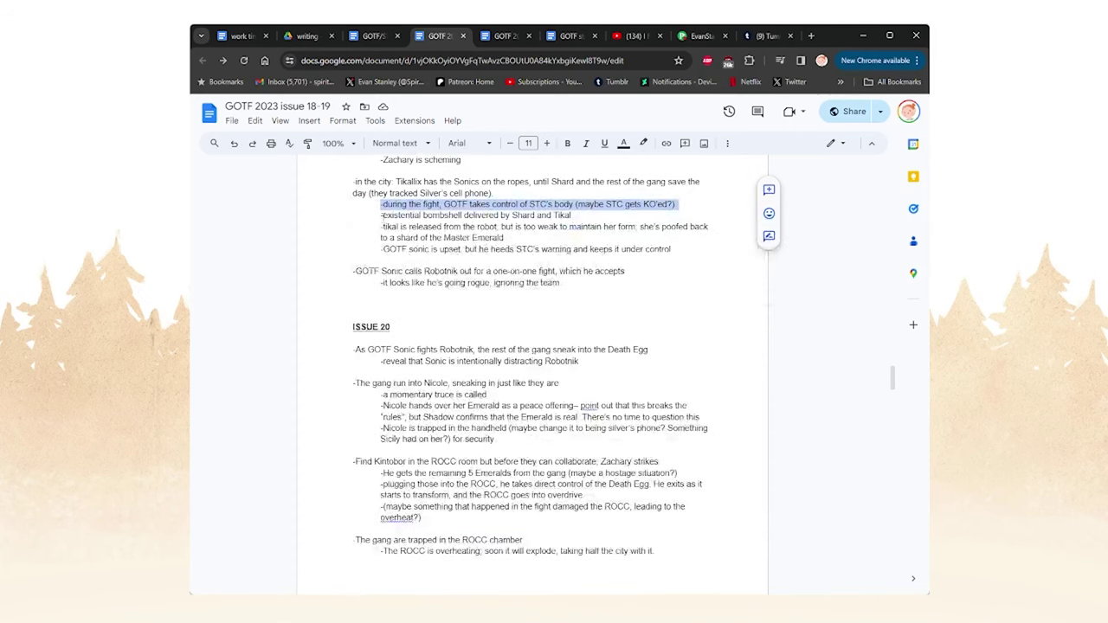
{"action": "left_click", "coordinate": [381, 217]}
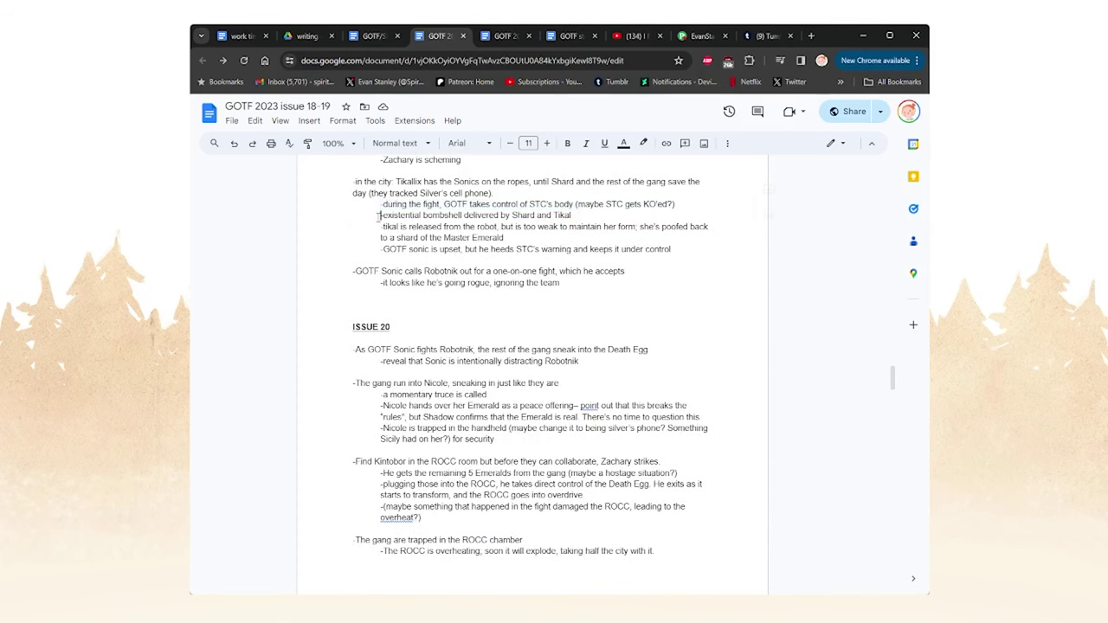
{"action": "left_click_drag", "start_coordinate": [382, 216], "coordinate": [440, 216]}
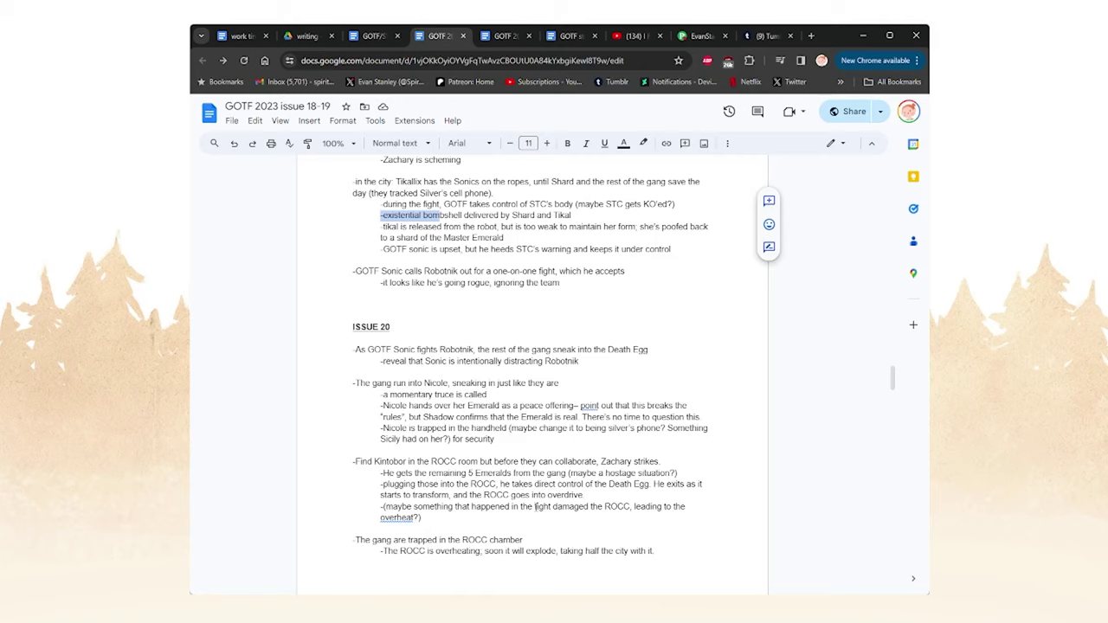
{"action": "scroll", "coordinate": [530, 493], "scroll_direction": "down", "scroll_amount": 2}
{"action": "scroll", "coordinate": [528, 451], "scroll_direction": "up", "scroll_amount": 4}
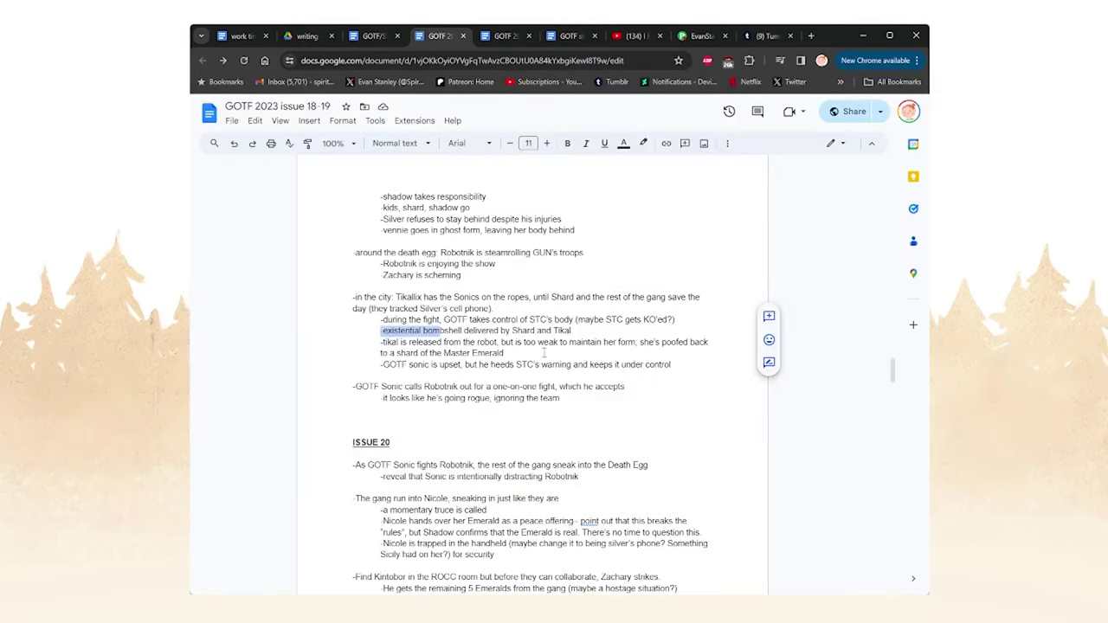
{"action": "left_click_drag", "start_coordinate": [454, 353], "coordinate": [511, 354]}
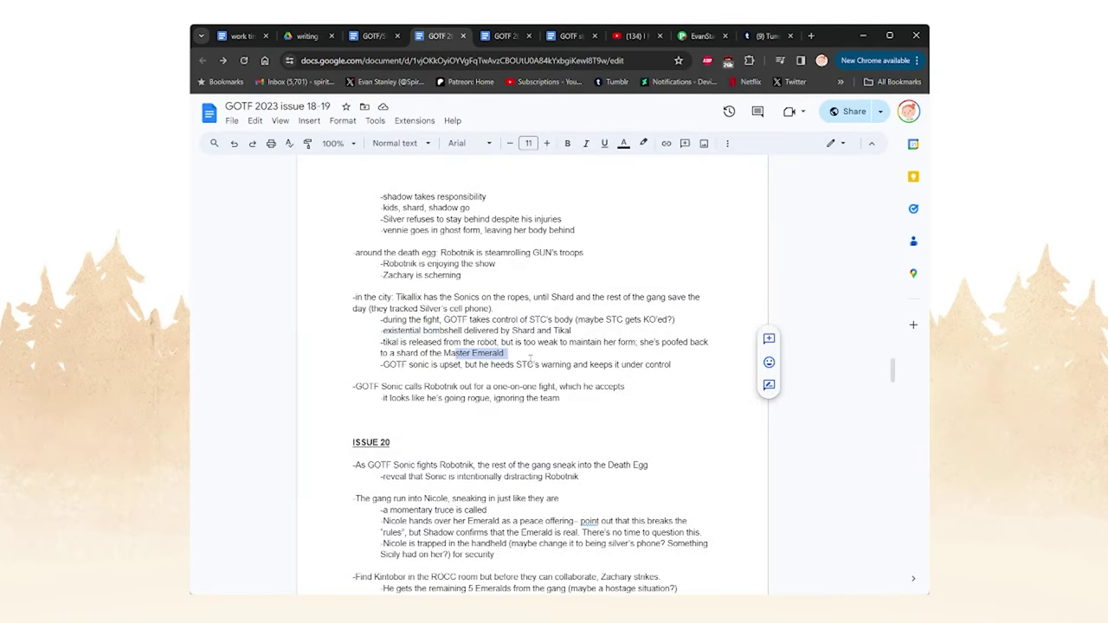
{"action": "left_click", "coordinate": [469, 354]}
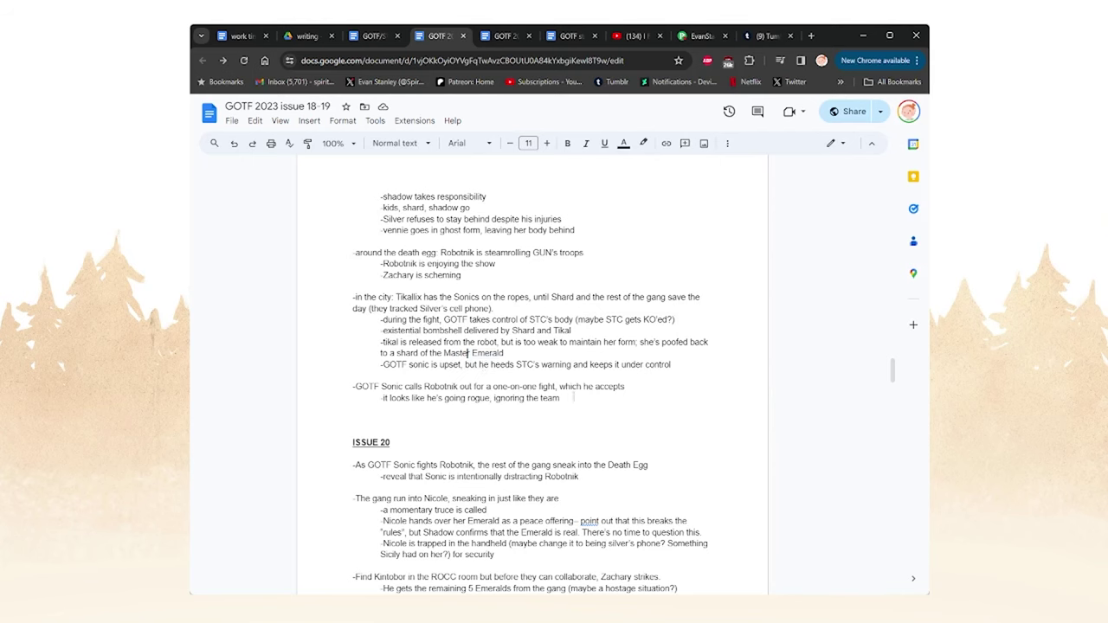
{"action": "scroll", "coordinate": [459, 350], "scroll_direction": "down", "scroll_amount": 5}
{"action": "scroll", "coordinate": [467, 345], "scroll_direction": "up", "scroll_amount": 5}
{"action": "left_click_drag", "start_coordinate": [441, 343], "coordinate": [522, 356]}
{"action": "left_click", "coordinate": [529, 357]}
{"action": "scroll", "coordinate": [424, 393], "scroll_direction": "down", "scroll_amount": 1}
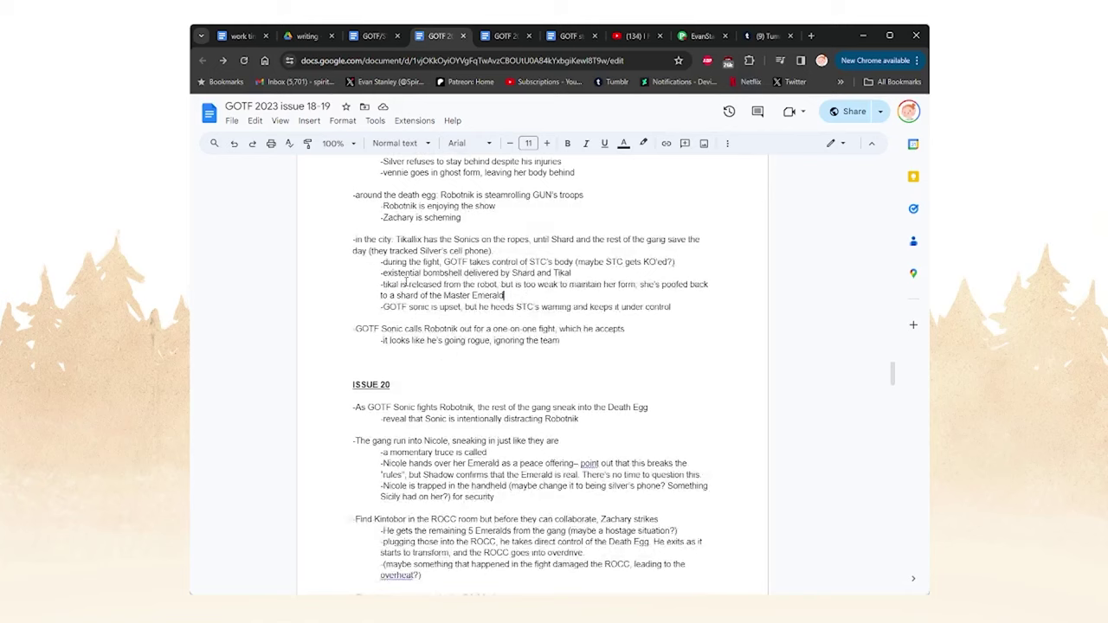
{"action": "left_click_drag", "start_coordinate": [407, 284], "coordinate": [537, 286]}
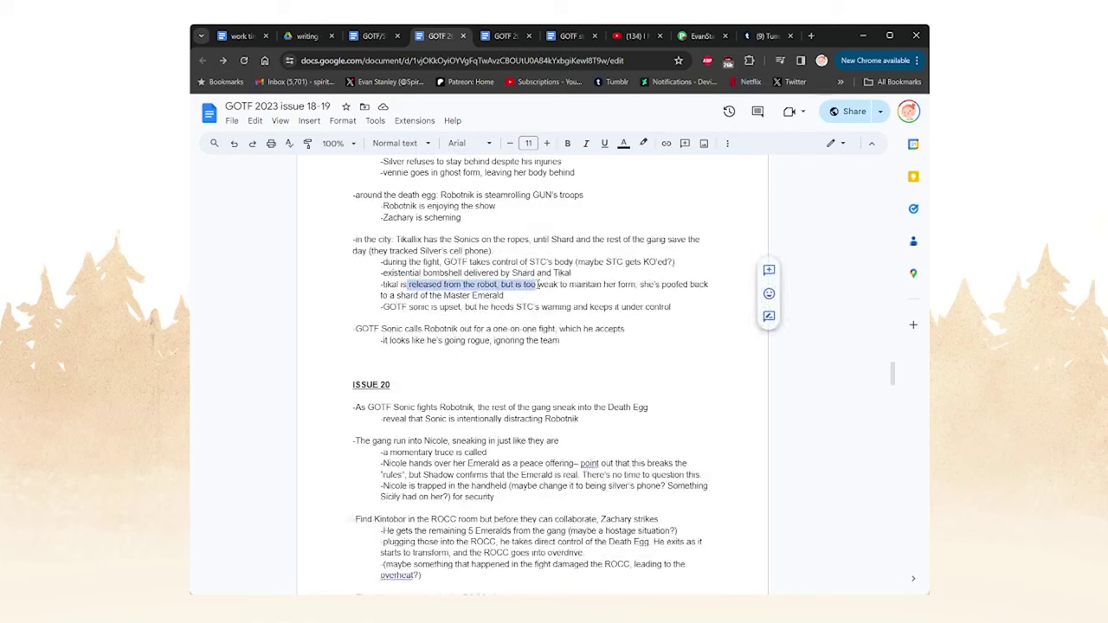
- Switch to the GOTF 2022 planning document and look through the earlier plot notes leading up to Issue 21
{"action": "left_click", "coordinate": [507, 37]}
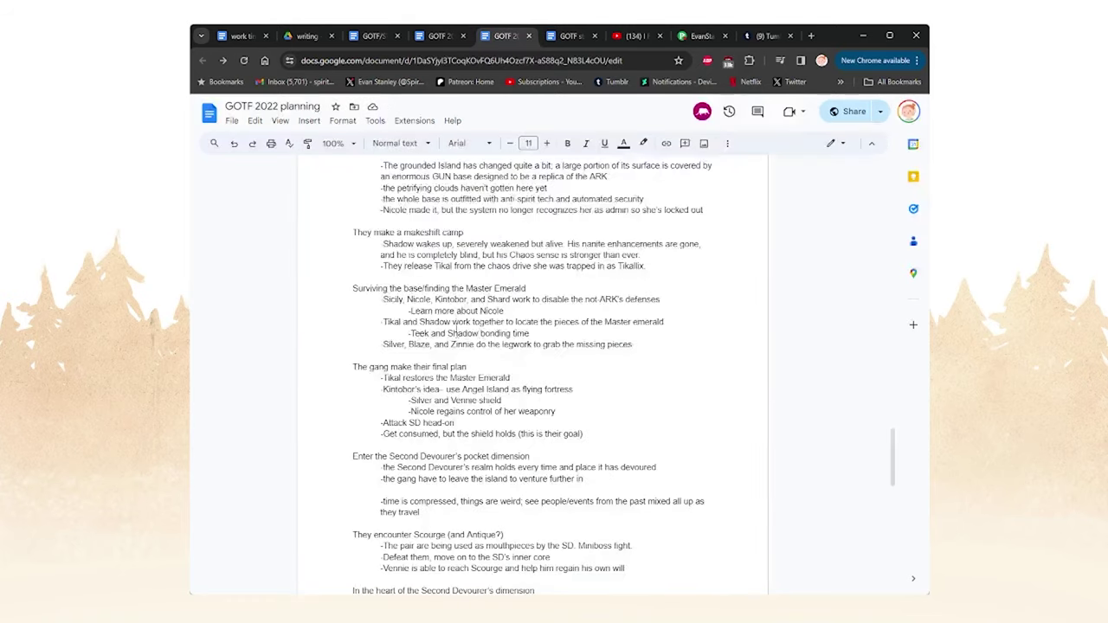
{"action": "scroll", "coordinate": [459, 277], "scroll_direction": "up", "scroll_amount": 10}
{"action": "scroll", "coordinate": [459, 277], "scroll_direction": "up", "scroll_amount": 10}
{"action": "scroll", "coordinate": [485, 255], "scroll_direction": "up", "scroll_amount": 5}
{"action": "scroll", "coordinate": [504, 472], "scroll_direction": "down", "scroll_amount": 6}
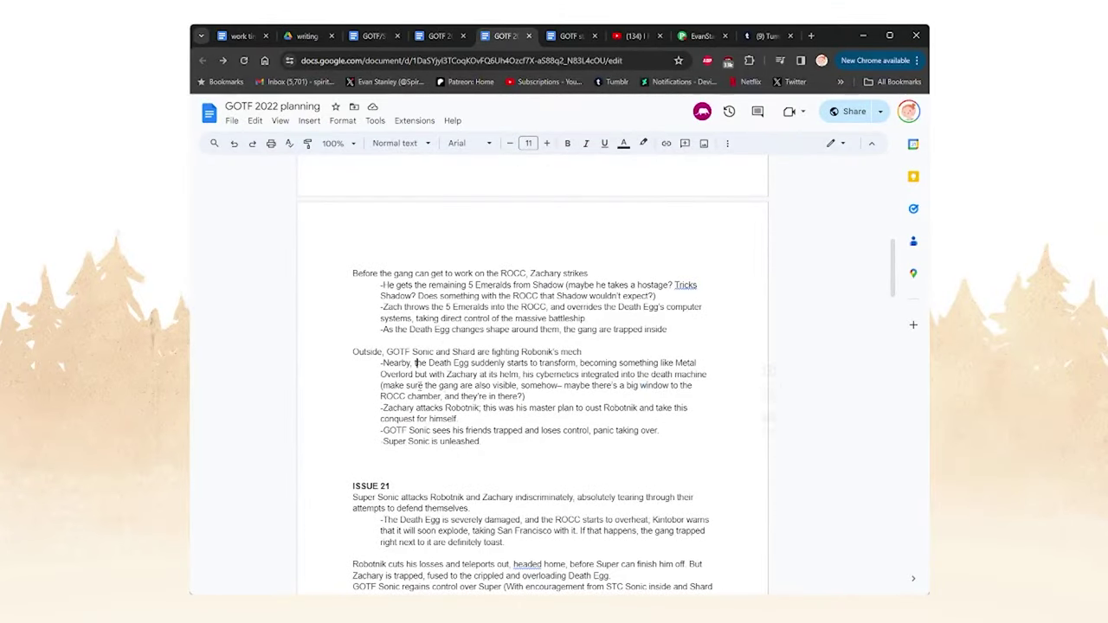
- Return to the Issue 19 section of the 2022 planning notes and locate the bullet about Shard destroying Tikallix's body
{"action": "scroll", "coordinate": [520, 347], "scroll_direction": "down", "scroll_amount": 1}
{"action": "scroll", "coordinate": [378, 307], "scroll_direction": "up", "scroll_amount": 6}
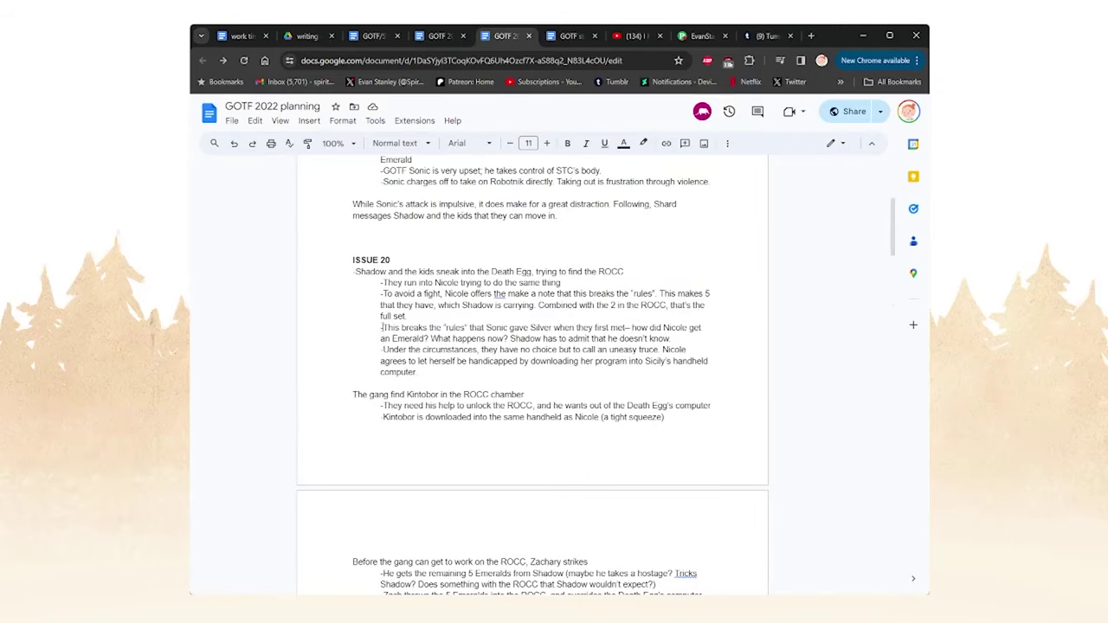
{"action": "scroll", "coordinate": [386, 363], "scroll_direction": "up", "scroll_amount": 5}
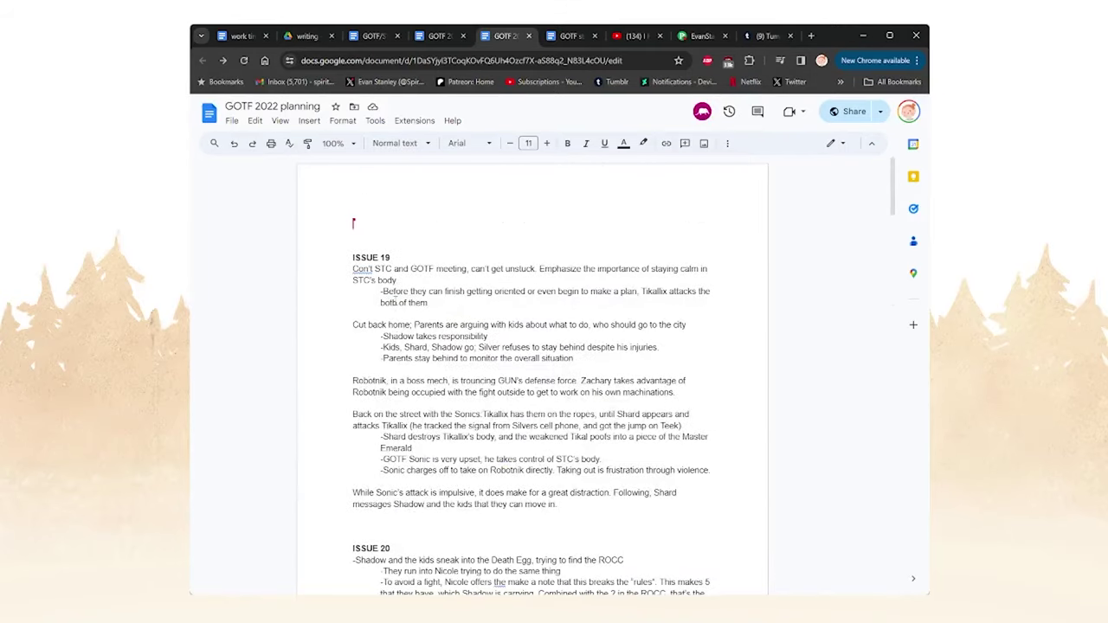
{"action": "scroll", "coordinate": [462, 440], "scroll_direction": "down", "scroll_amount": 1}
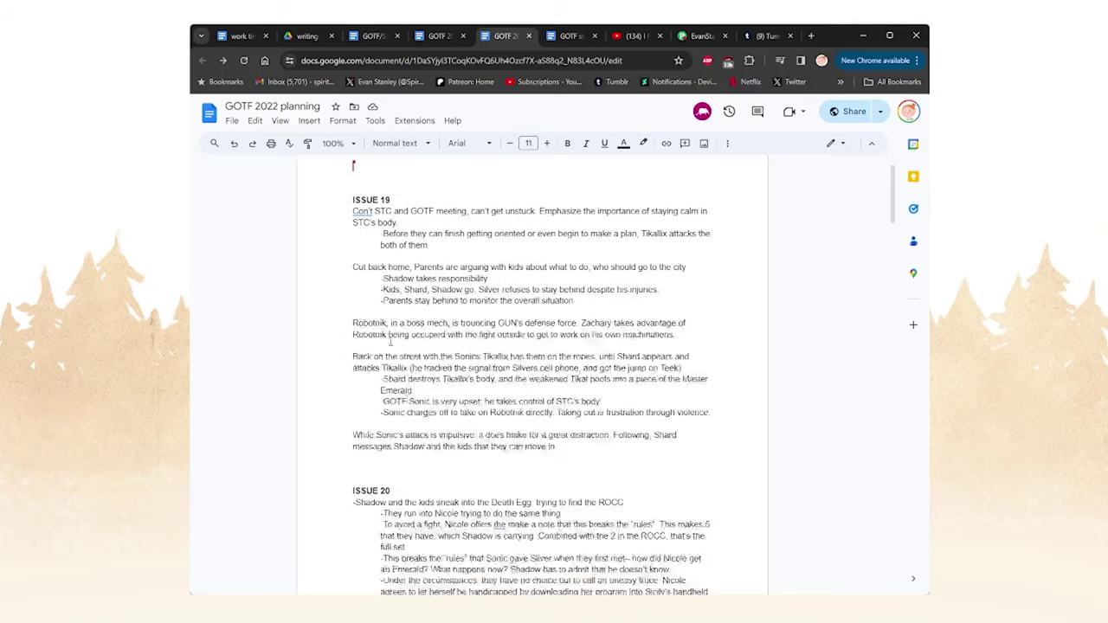
{"action": "left_click_drag", "start_coordinate": [394, 379], "coordinate": [491, 381]}
{"action": "left_click", "coordinate": [491, 381]}
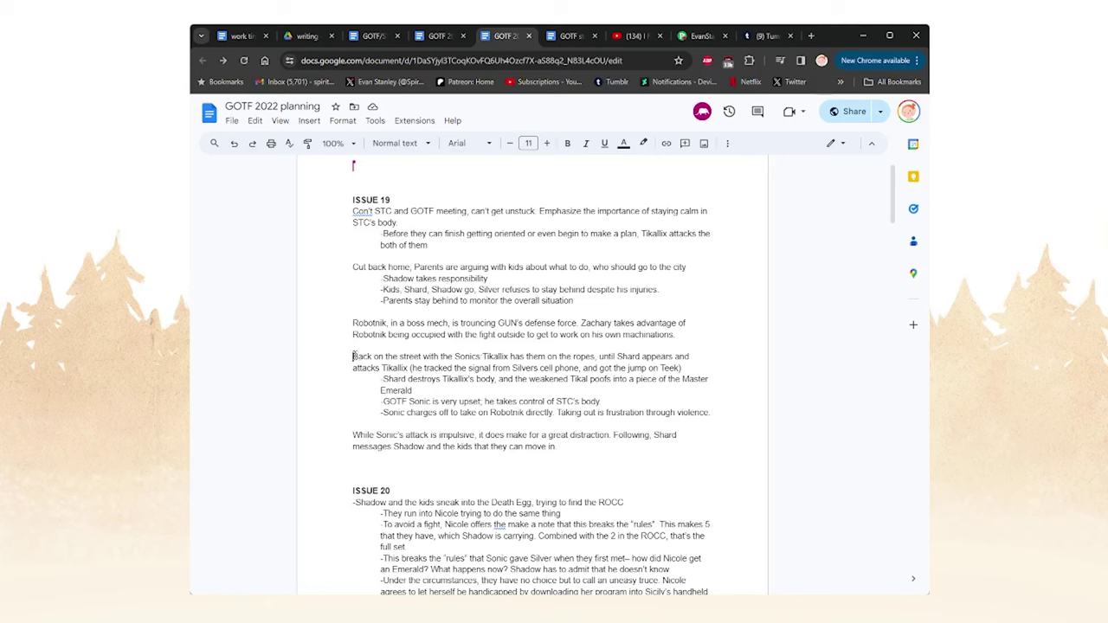
- Read the Issue 19 paragraph on Tikallix having the Sonics on the ropes until Shard appears, highlighting its lines
{"action": "left_click_drag", "start_coordinate": [352, 358], "coordinate": [467, 368]}
{"action": "left_click", "coordinate": [462, 369]}
{"action": "left_click_drag", "start_coordinate": [352, 357], "coordinate": [713, 373]}
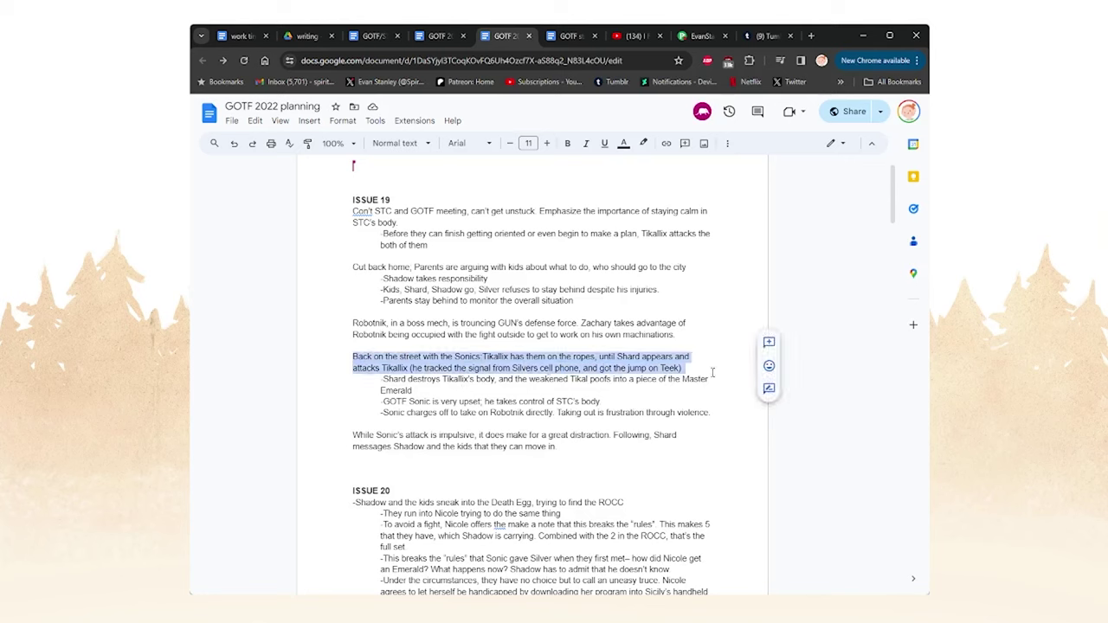
{"action": "left_click", "coordinate": [458, 369]}
{"action": "left_click_drag", "start_coordinate": [466, 358], "coordinate": [538, 380]}
{"action": "left_click", "coordinate": [450, 356]}
{"action": "left_click_drag", "start_coordinate": [451, 356], "coordinate": [688, 368]}
{"action": "left_click", "coordinate": [415, 390]}
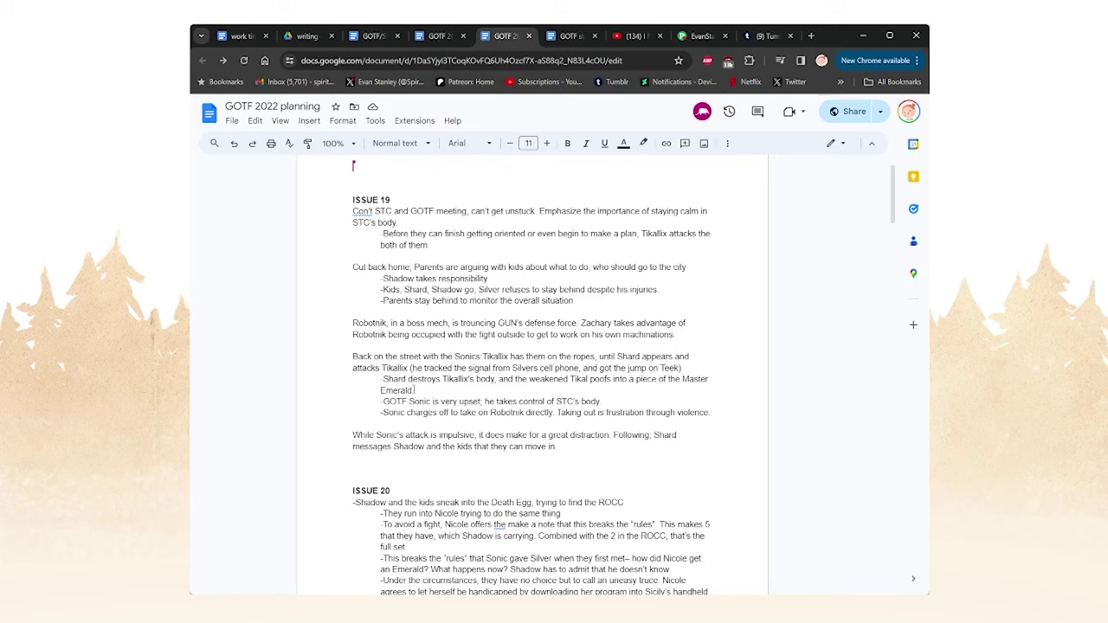
- Go over the Issue 19 bullet about Shard destroying Tikallix's body, highlighting its text
{"action": "left_click_drag", "start_coordinate": [425, 390], "coordinate": [449, 394]}
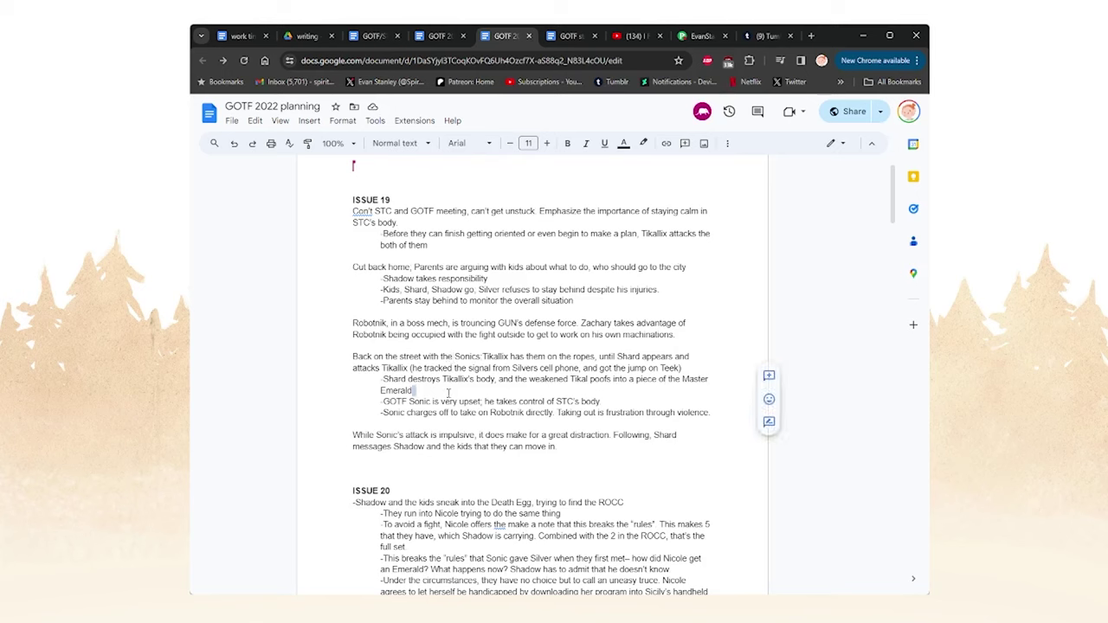
{"action": "left_click", "coordinate": [450, 393]}
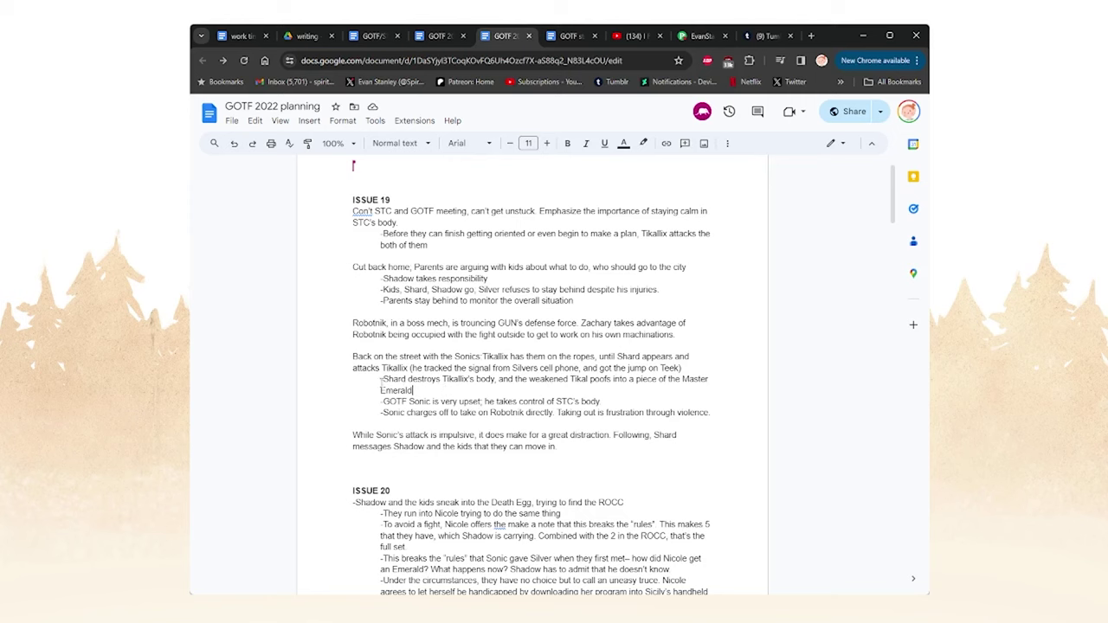
{"action": "left_click_drag", "start_coordinate": [380, 378], "coordinate": [424, 392]}
{"action": "left_click", "coordinate": [423, 392]}
{"action": "left_click_drag", "start_coordinate": [417, 381], "coordinate": [532, 388]}
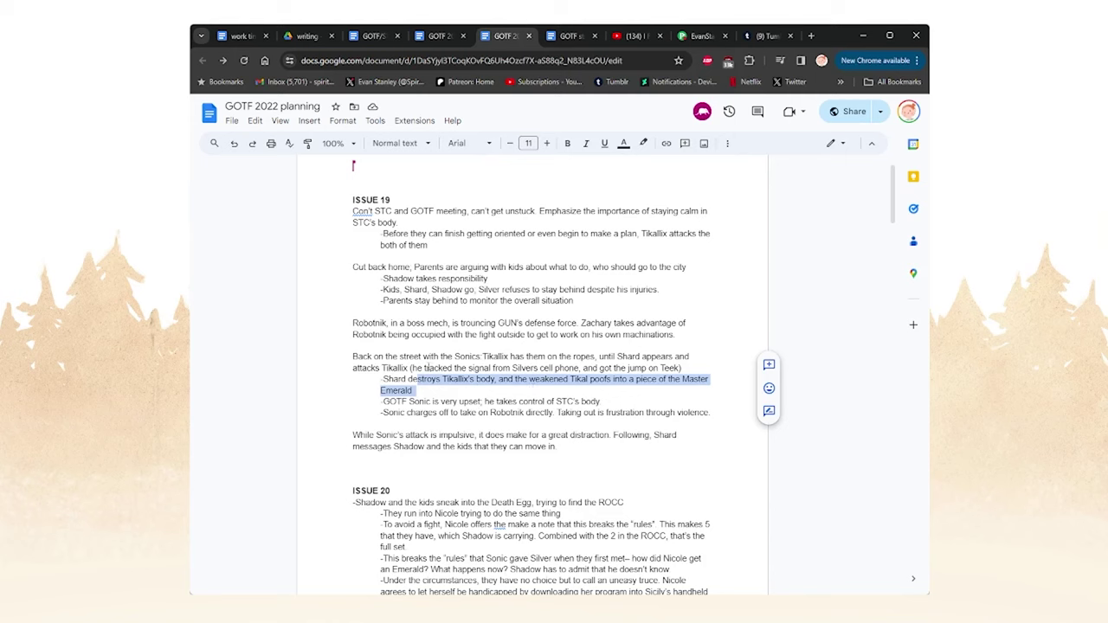
{"action": "left_click", "coordinate": [426, 379]}
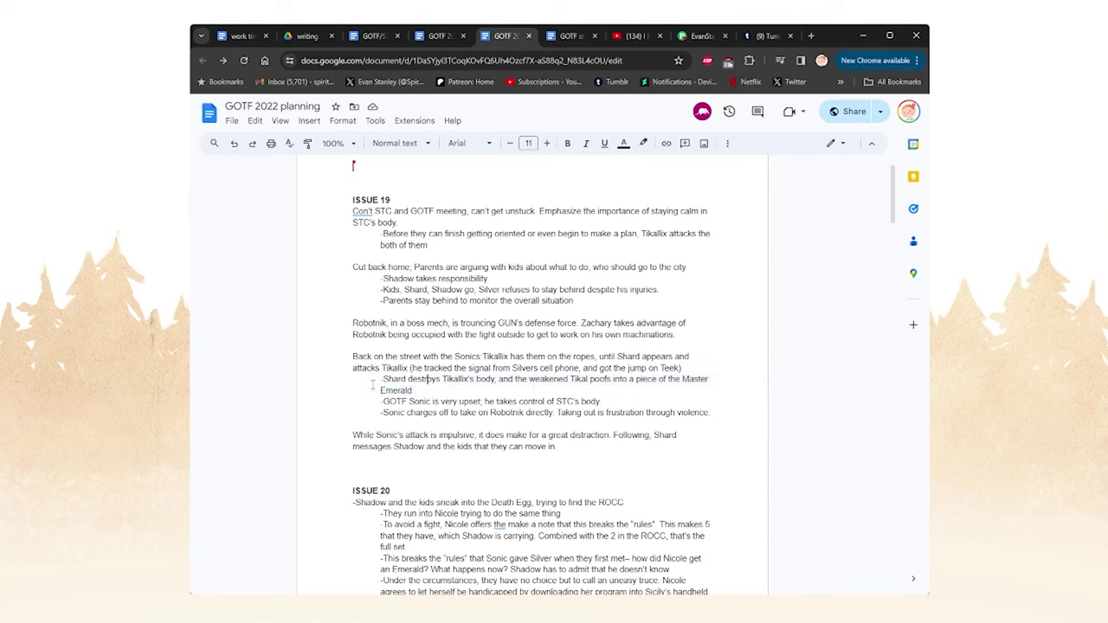
- Examine how the weakened Tikal poofs into a piece of the Master Emerald in Issue 19, highlighting that phrase
{"action": "left_click_drag", "start_coordinate": [382, 380], "coordinate": [414, 391]}
{"action": "left_click", "coordinate": [414, 390]}
{"action": "left_click_drag", "start_coordinate": [427, 381], "coordinate": [568, 381]}
{"action": "left_click", "coordinate": [569, 381]}
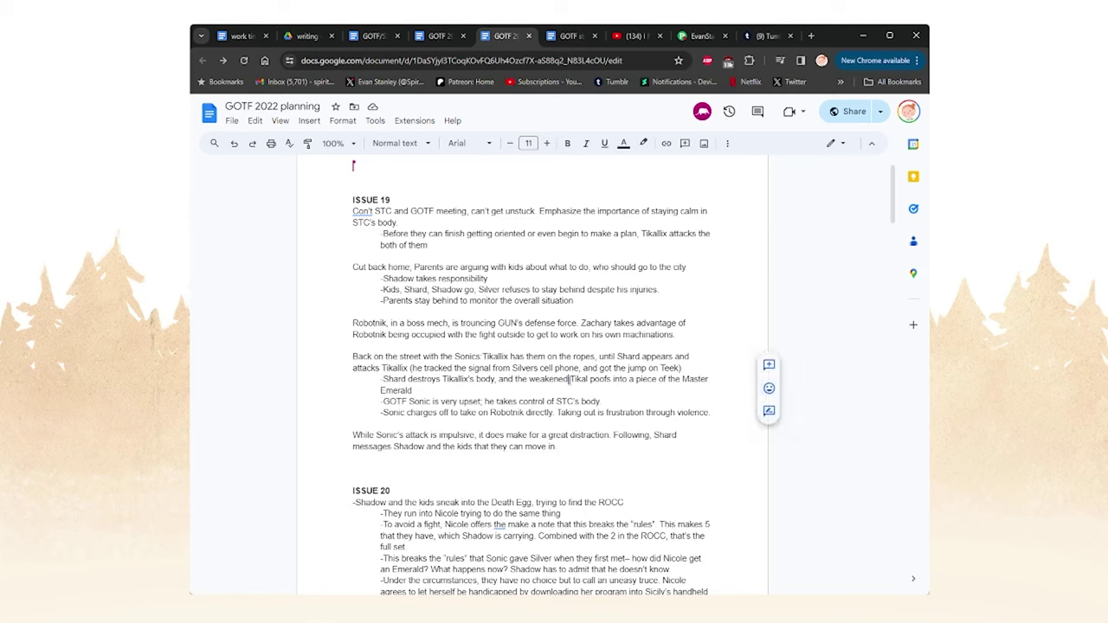
{"action": "left_click_drag", "start_coordinate": [382, 380], "coordinate": [626, 381]}
{"action": "left_click_drag", "start_coordinate": [515, 381], "coordinate": [716, 381]}
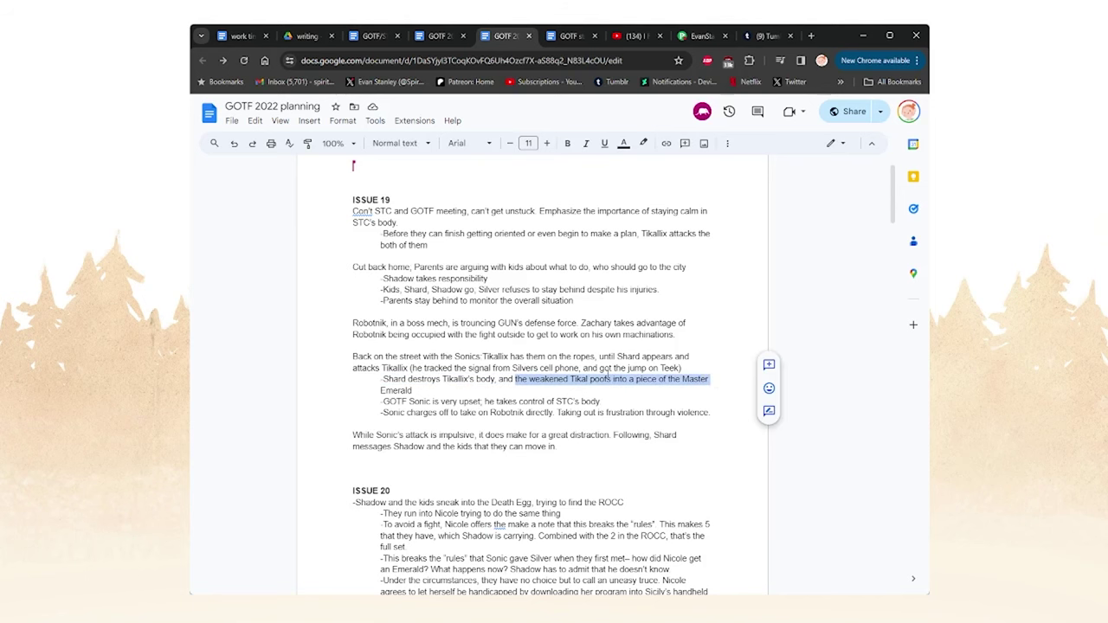
{"action": "left_click", "coordinate": [433, 389]}
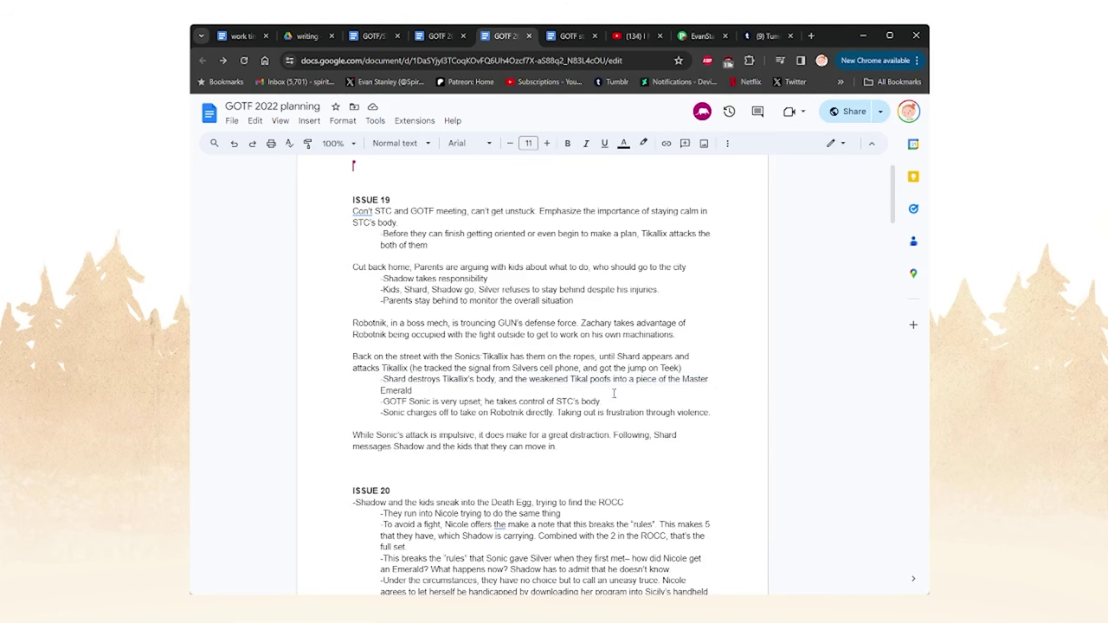
- Look over the end of the Issue 19 notes, from Sonic charging off at Robotnik to the closing paragraph
{"action": "scroll", "coordinate": [606, 380], "scroll_direction": "down", "scroll_amount": 2}
{"action": "scroll", "coordinate": [598, 372], "scroll_direction": "up", "scroll_amount": 2}
{"action": "left_click", "coordinate": [425, 382]}
{"action": "left_click", "coordinate": [475, 447]}
{"action": "scroll", "coordinate": [423, 420], "scroll_direction": "down", "scroll_amount": 2}
{"action": "scroll", "coordinate": [423, 421], "scroll_direction": "up", "scroll_amount": 4}
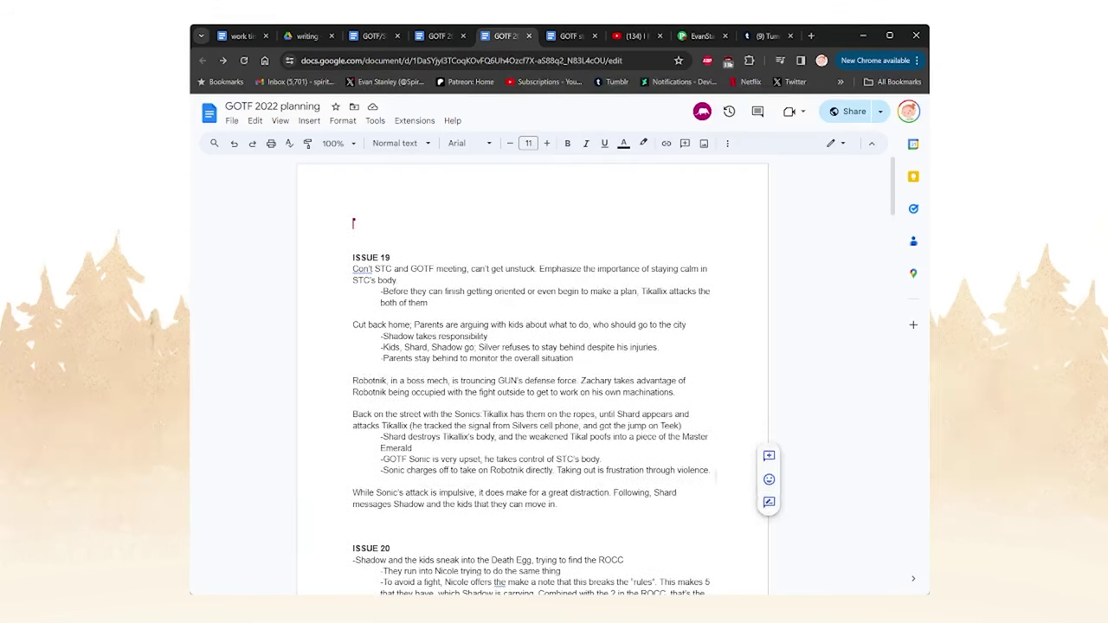
{"action": "left_click_drag", "start_coordinate": [716, 474], "coordinate": [716, 483]}
{"action": "scroll", "coordinate": [715, 478], "scroll_direction": "down", "scroll_amount": 2}
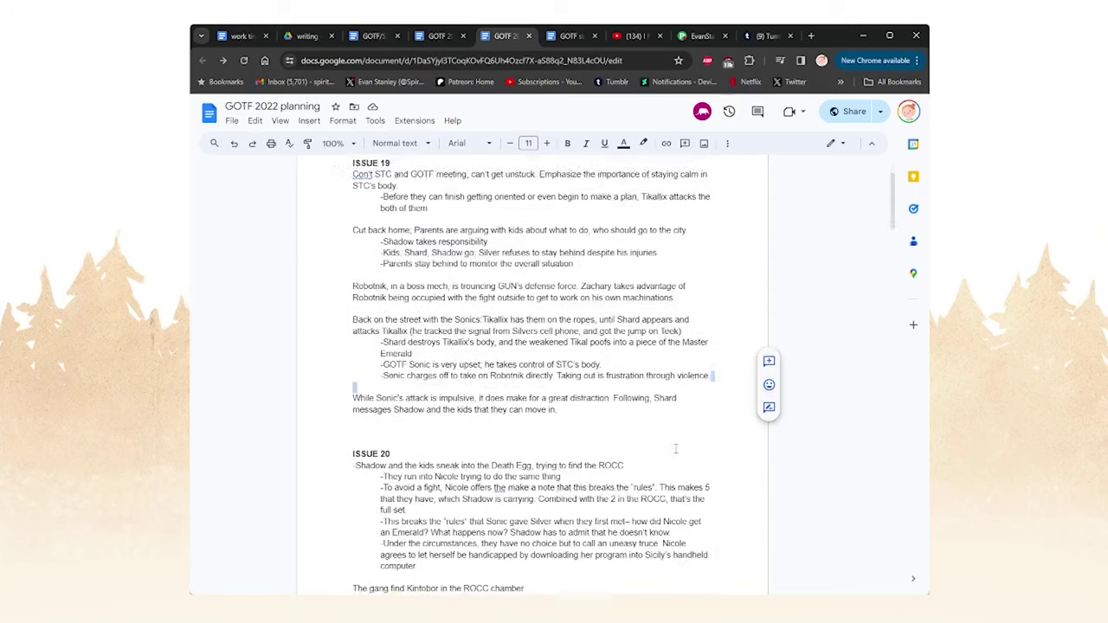
{"action": "left_click", "coordinate": [613, 392]}
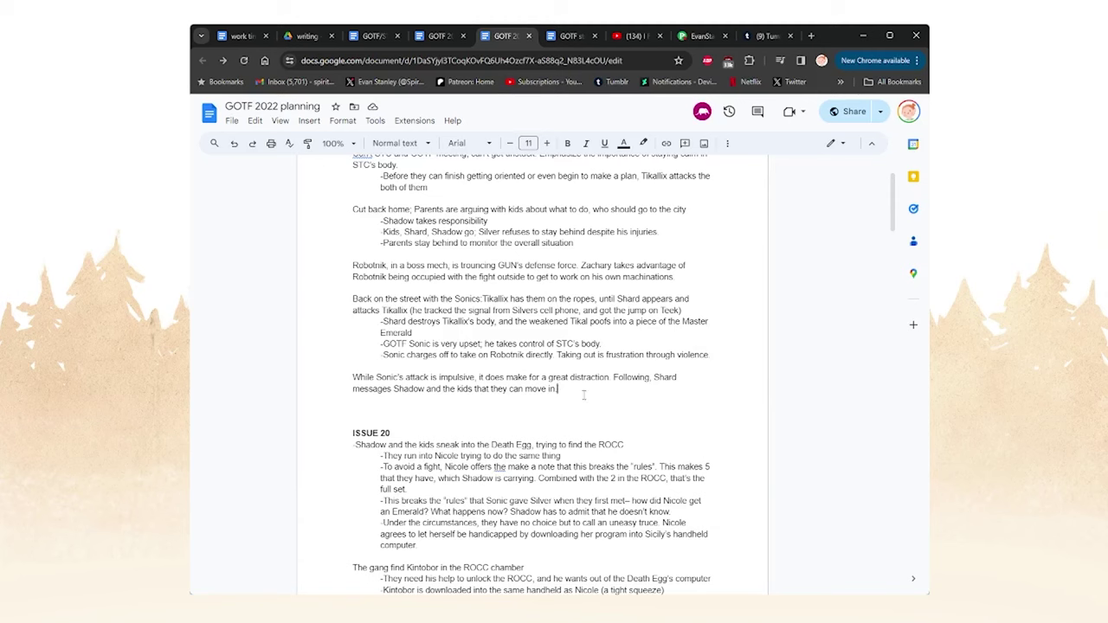
- Review the Issue 19 ending in which Sonic's impulsive attack serves as a distraction and Shard messages Shadow and the kids
{"action": "left_click", "coordinate": [403, 378]}
{"action": "triple_click", "coordinate": [421, 356]}
{"action": "left_click", "coordinate": [419, 357]}
{"action": "left_click_drag", "start_coordinate": [567, 386], "coordinate": [572, 389]}
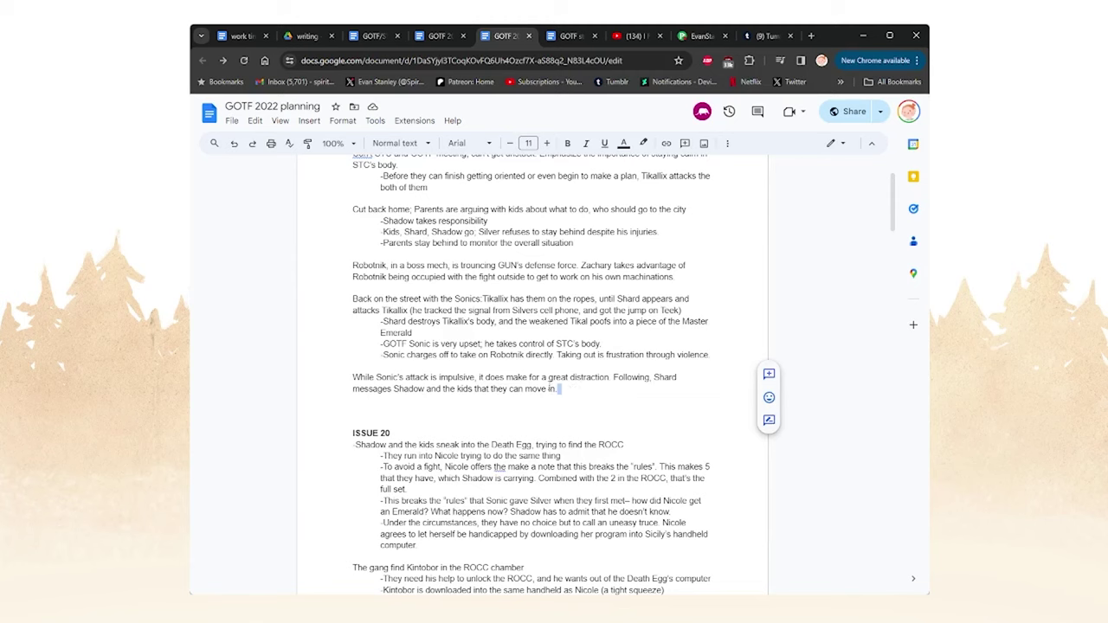
{"action": "left_click", "coordinate": [592, 391]}
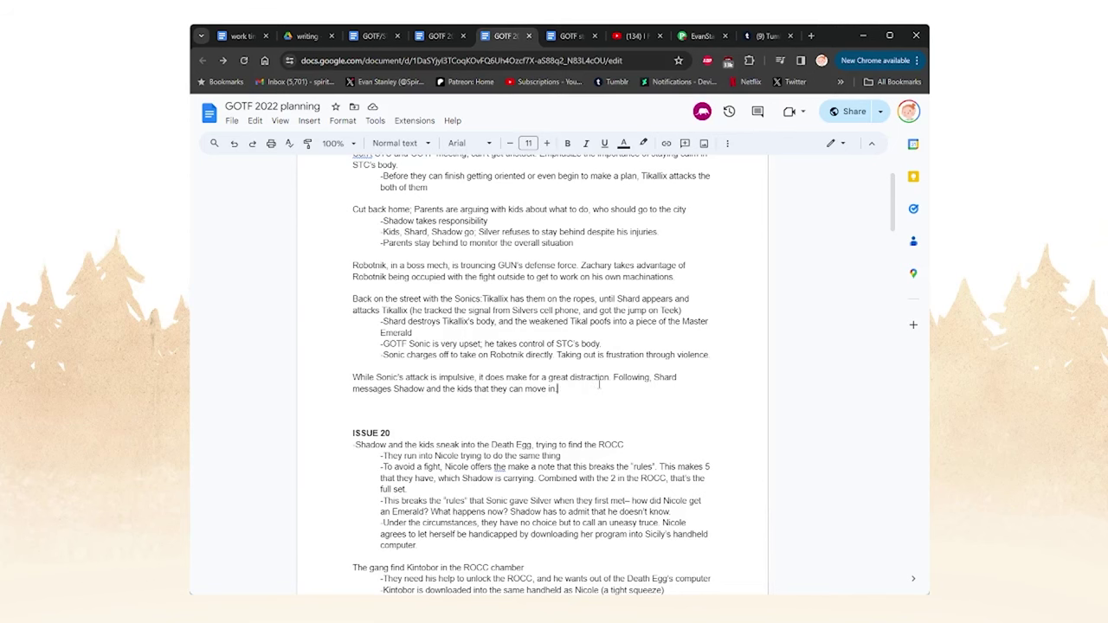
{"action": "scroll", "coordinate": [459, 340], "scroll_direction": "down", "scroll_amount": 1}
{"action": "scroll", "coordinate": [433, 342], "scroll_direction": "up", "scroll_amount": 1}
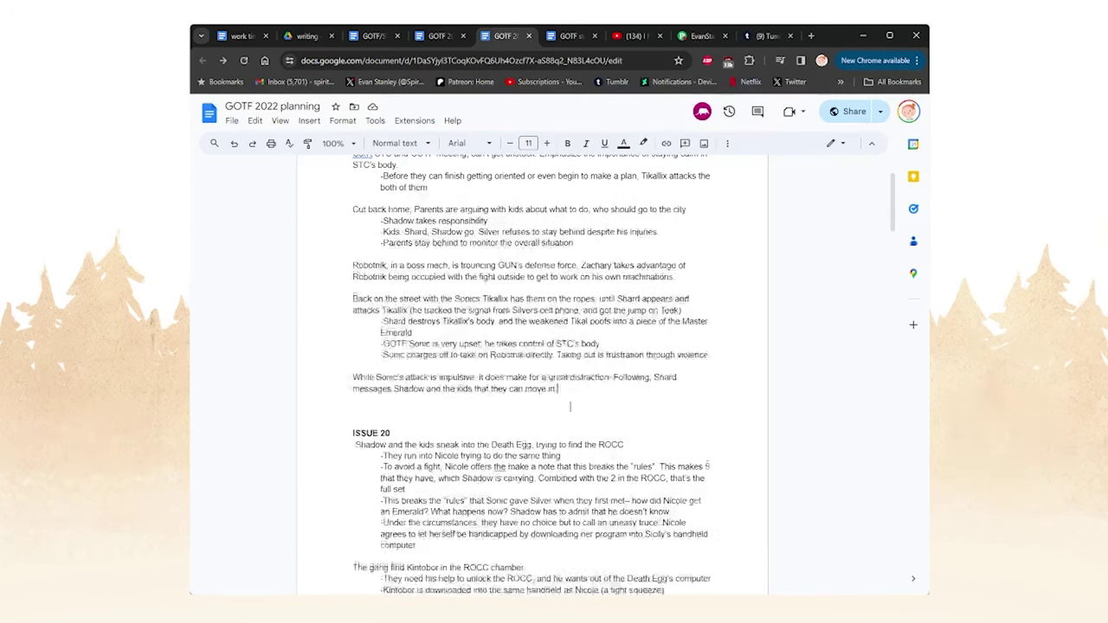
{"action": "scroll", "coordinate": [367, 348], "scroll_direction": "down", "scroll_amount": 1}
{"action": "left_click_drag", "start_coordinate": [372, 343], "coordinate": [575, 338]}
{"action": "left_click", "coordinate": [628, 332]}
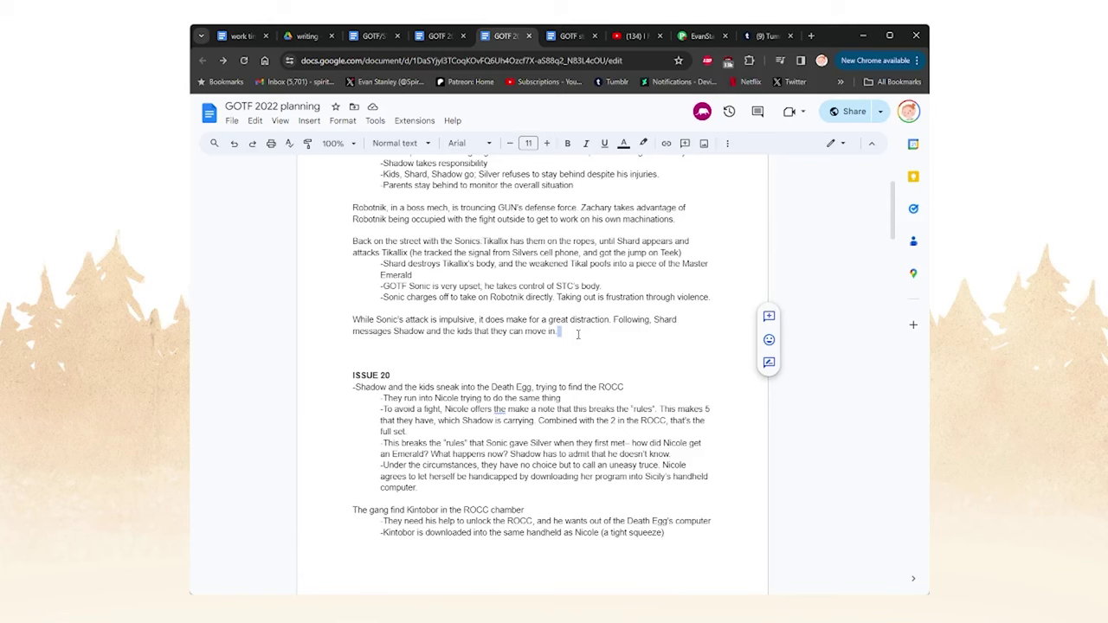
- Look through the Issue 20 notes, from Shadow and the kids sneaking into the Death Egg to Zachary's strike
{"action": "left_click", "coordinate": [375, 355]}
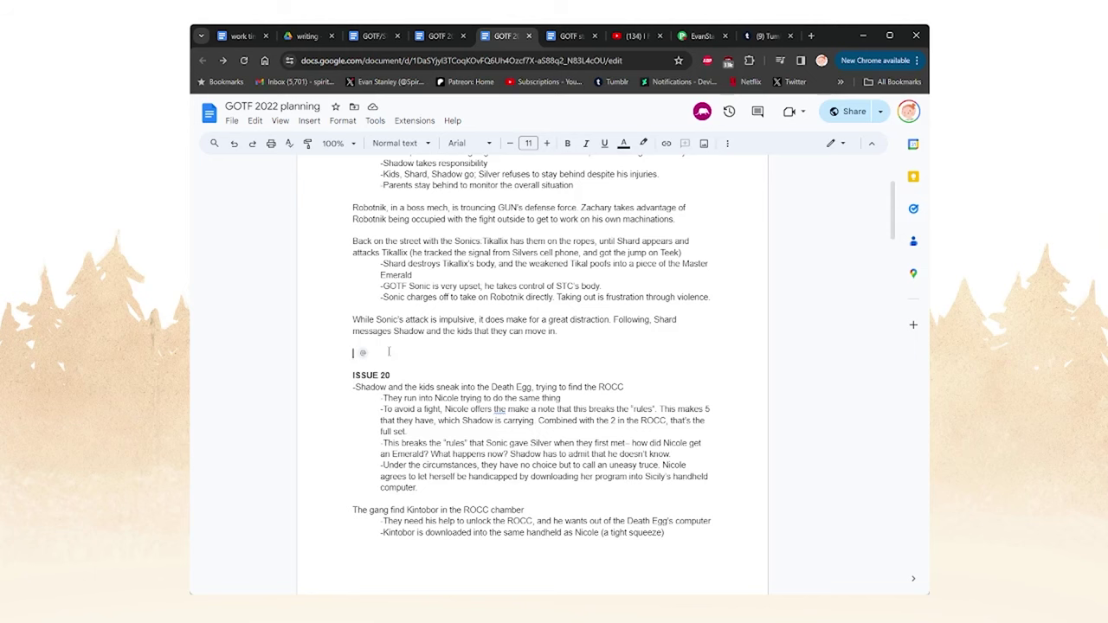
{"action": "scroll", "coordinate": [398, 350], "scroll_direction": "down", "scroll_amount": 2}
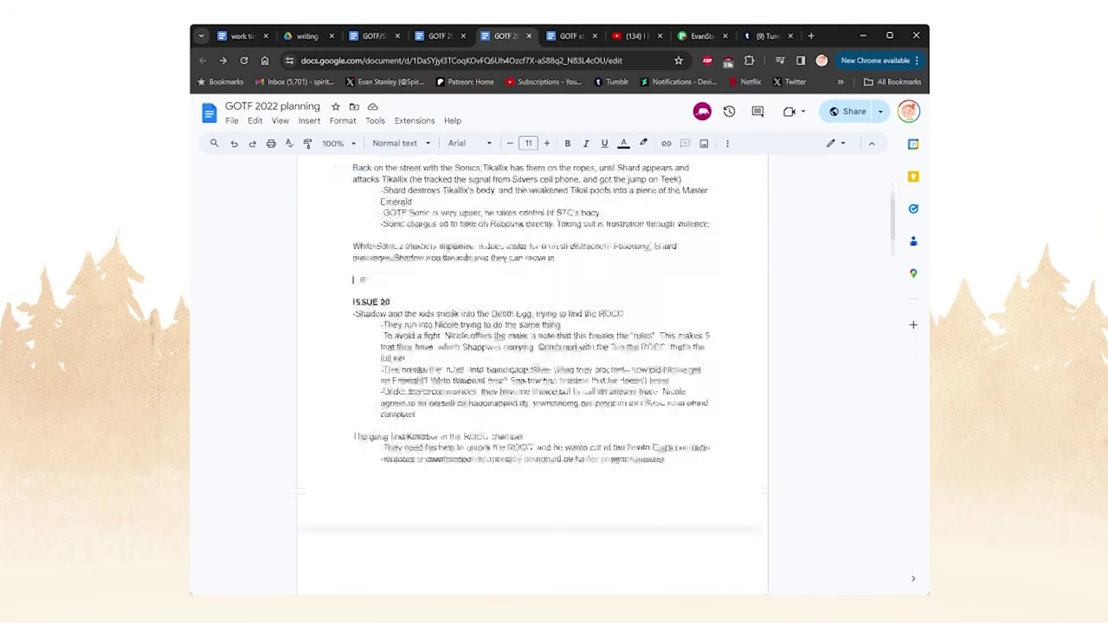
{"action": "scroll", "coordinate": [497, 407], "scroll_direction": "up", "scroll_amount": 2}
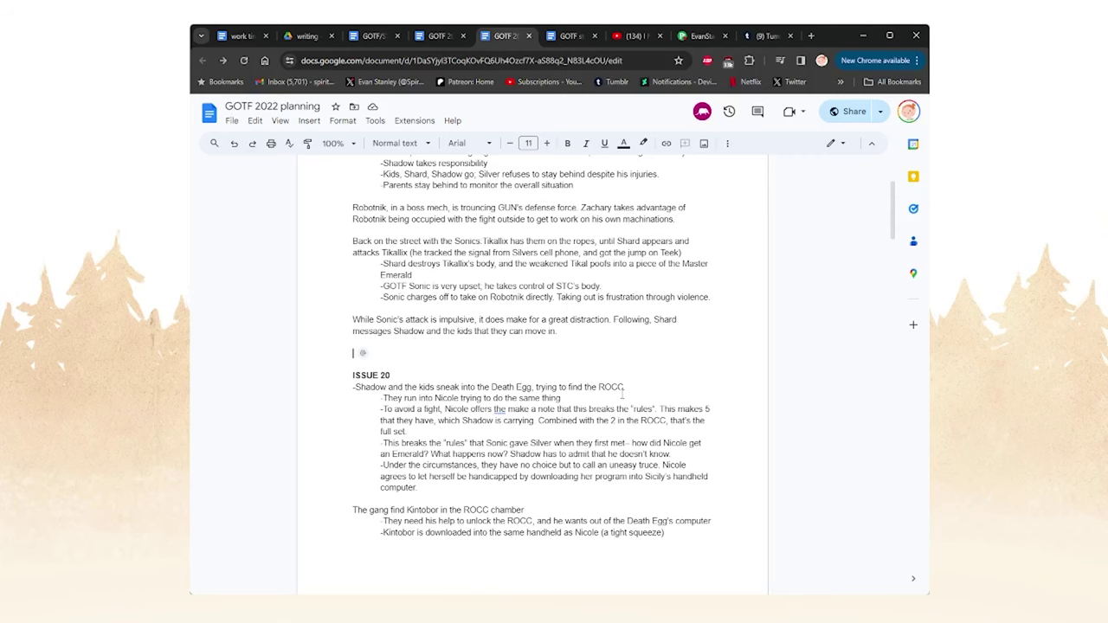
{"action": "scroll", "coordinate": [456, 447], "scroll_direction": "down", "scroll_amount": 3}
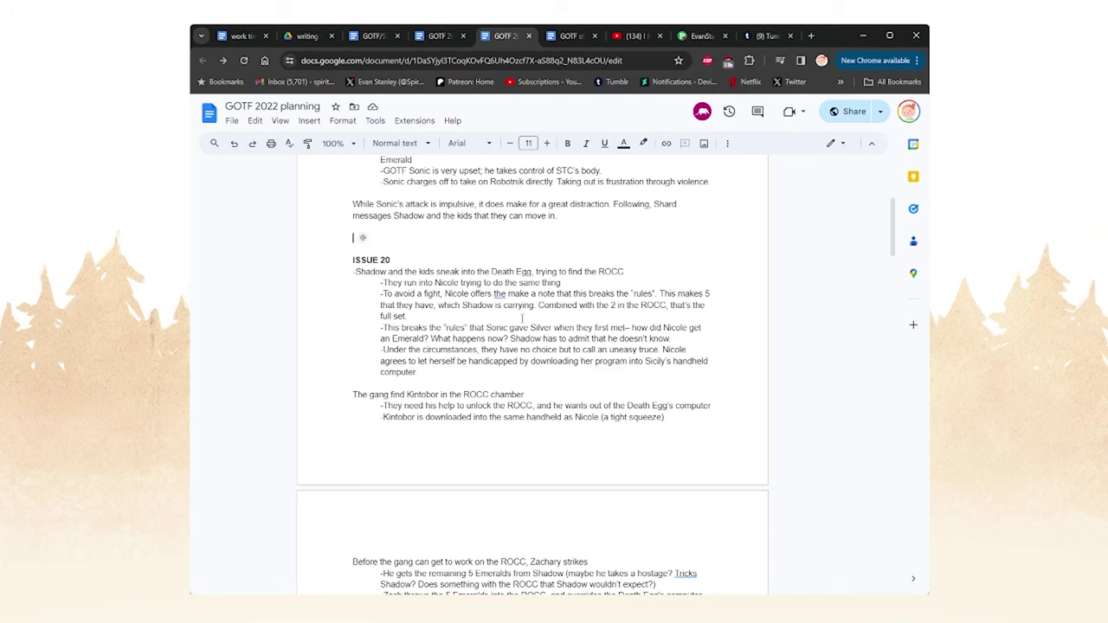
{"action": "scroll", "coordinate": [467, 310], "scroll_direction": "up", "scroll_amount": 8}
{"action": "scroll", "coordinate": [467, 311], "scroll_direction": "down", "scroll_amount": 8}
{"action": "left_click", "coordinate": [418, 386]}
{"action": "scroll", "coordinate": [459, 358], "scroll_direction": "down", "scroll_amount": 4}
{"action": "scroll", "coordinate": [415, 303], "scroll_direction": "up", "scroll_amount": 4}
{"action": "scroll", "coordinate": [364, 243], "scroll_direction": "down", "scroll_amount": 1}
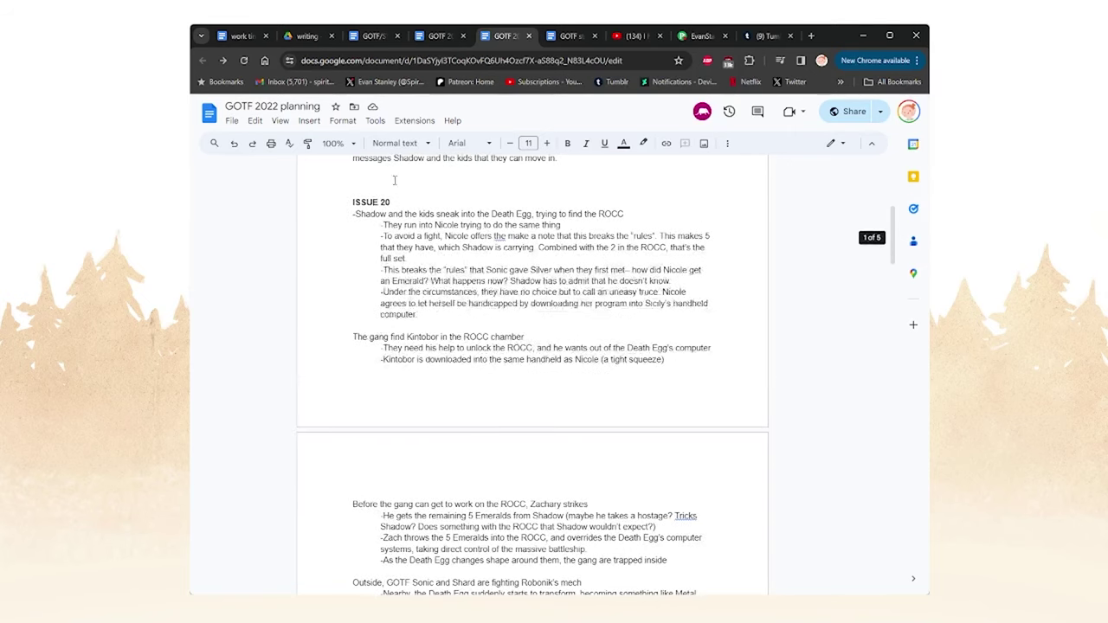
- Read the Issue 20 bullet about Shadow and the kids running into Nicole, highlighting the line
{"action": "left_click", "coordinate": [561, 225]}
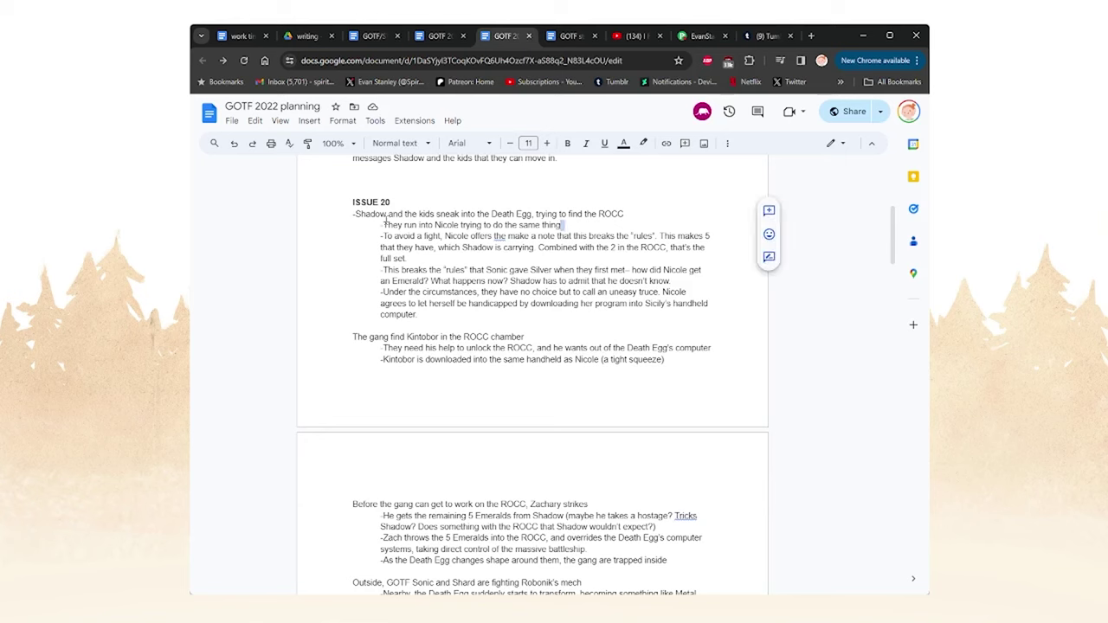
{"action": "mouse_move", "coordinate": [385, 223]}
{"action": "left_mouse_down"}
{"action": "mouse_move", "coordinate": [578, 232]}
{"action": "mouse_move", "coordinate": [364, 226]}
{"action": "left_mouse_up"}
{"action": "left_click", "coordinate": [573, 224]}
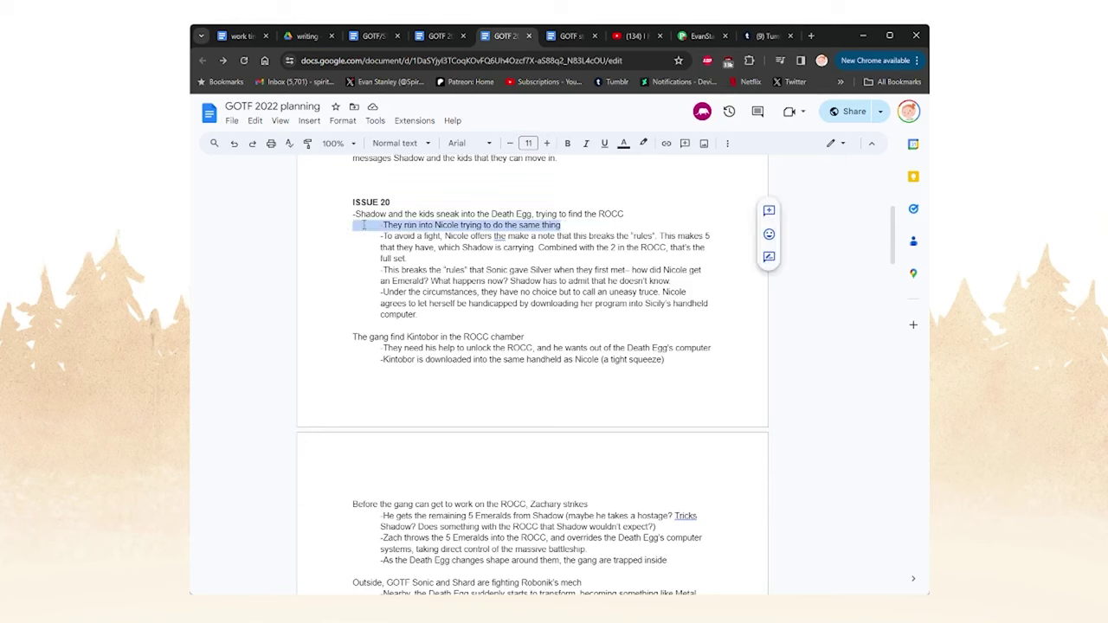
{"action": "left_click", "coordinate": [364, 225]}
{"action": "left_click", "coordinate": [340, 239]}
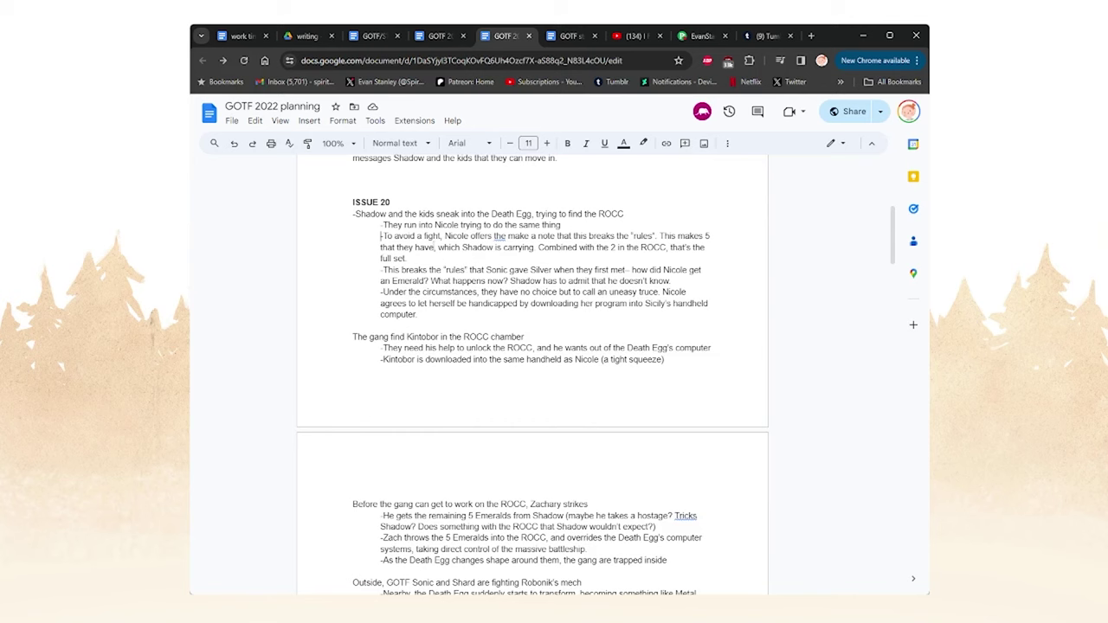
- Dismiss the grammar suggestion on "the" and complete the Issue 20 sentence to read "Nicole offers the Emerald she has."
{"action": "left_click", "coordinate": [587, 225]}
{"action": "left_click", "coordinate": [431, 258]}
{"action": "left_click", "coordinate": [508, 235]}
{"action": "left_click", "coordinate": [507, 236]}
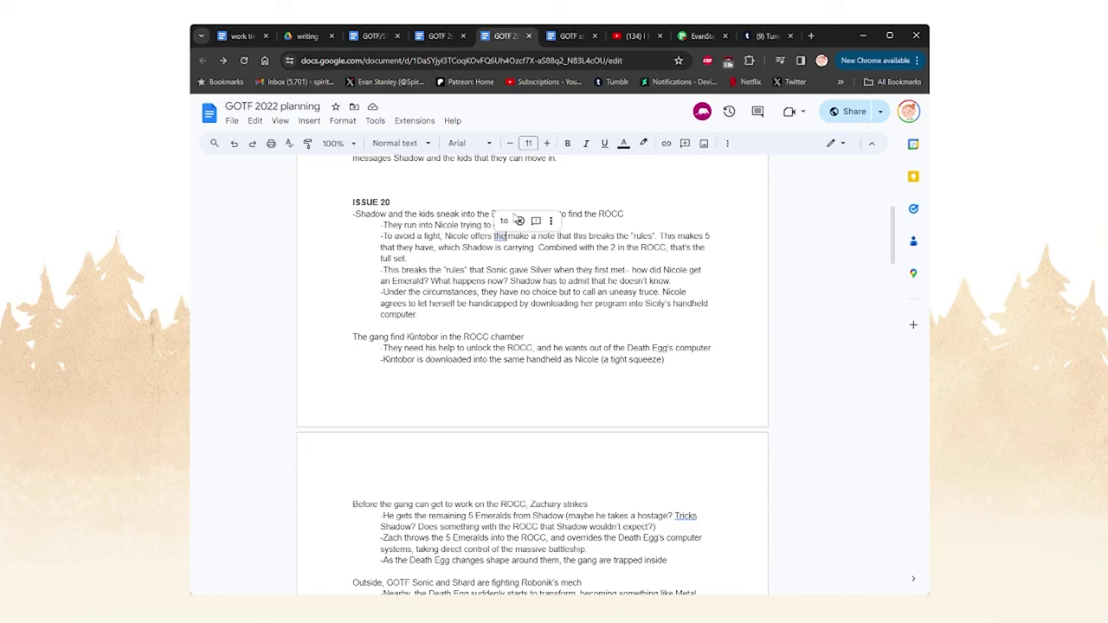
{"action": "left_click", "coordinate": [519, 220]}
{"action": "type", "text": "Emerald she has"}
{"action": "left_click", "coordinate": [457, 235]}
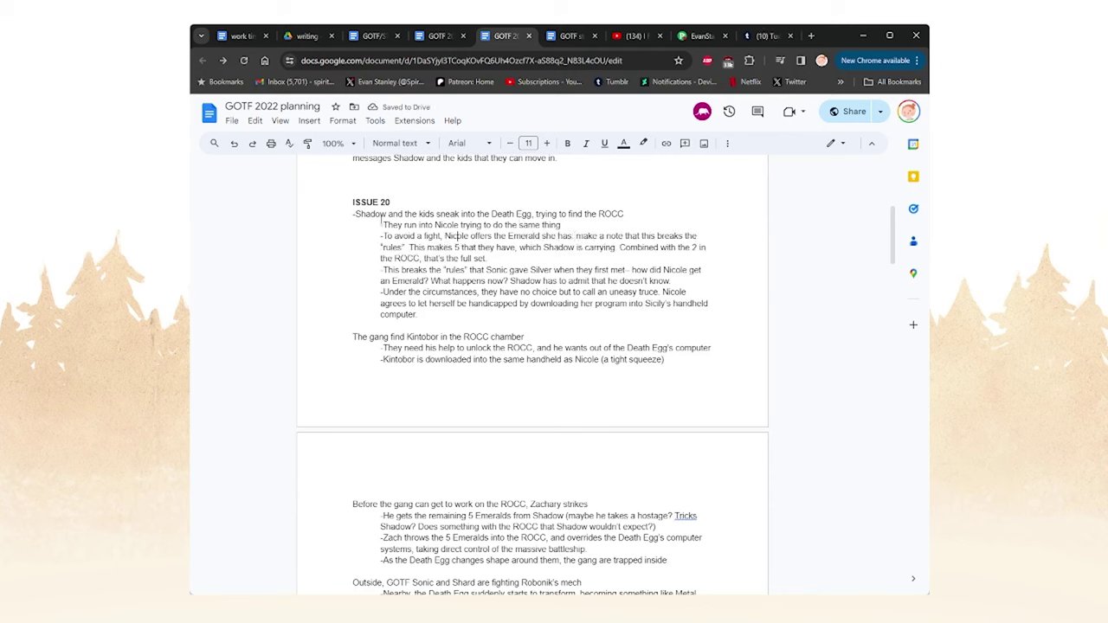
- Reread the Issue 20 bullet about Nicole's Emerald offer and the full set, highlighting its opening sentence
{"action": "left_click_drag", "start_coordinate": [429, 214], "coordinate": [459, 225]}
{"action": "left_click", "coordinate": [577, 227]}
{"action": "left_click_drag", "start_coordinate": [381, 236], "coordinate": [576, 241]}
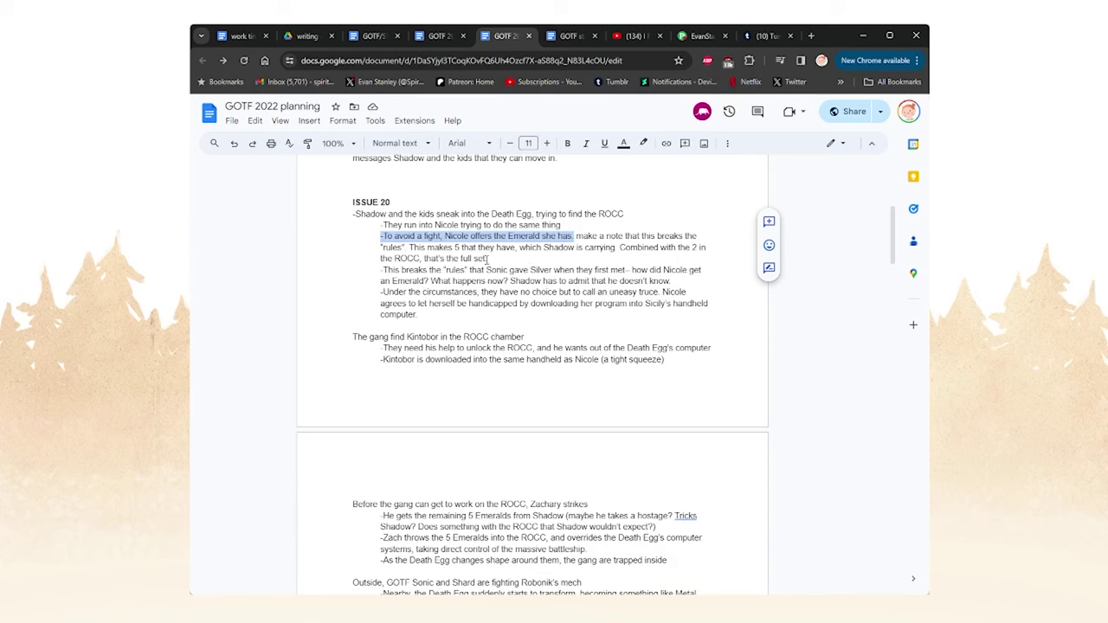
{"action": "left_click", "coordinate": [490, 259]}
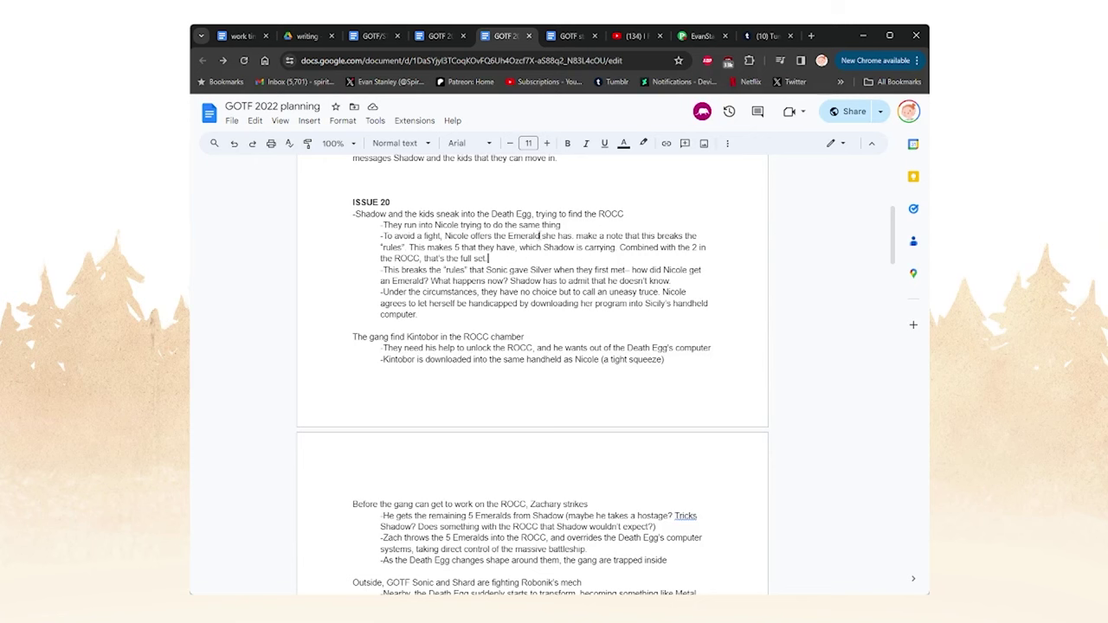
{"action": "scroll", "coordinate": [497, 257], "scroll_direction": "up", "scroll_amount": 1}
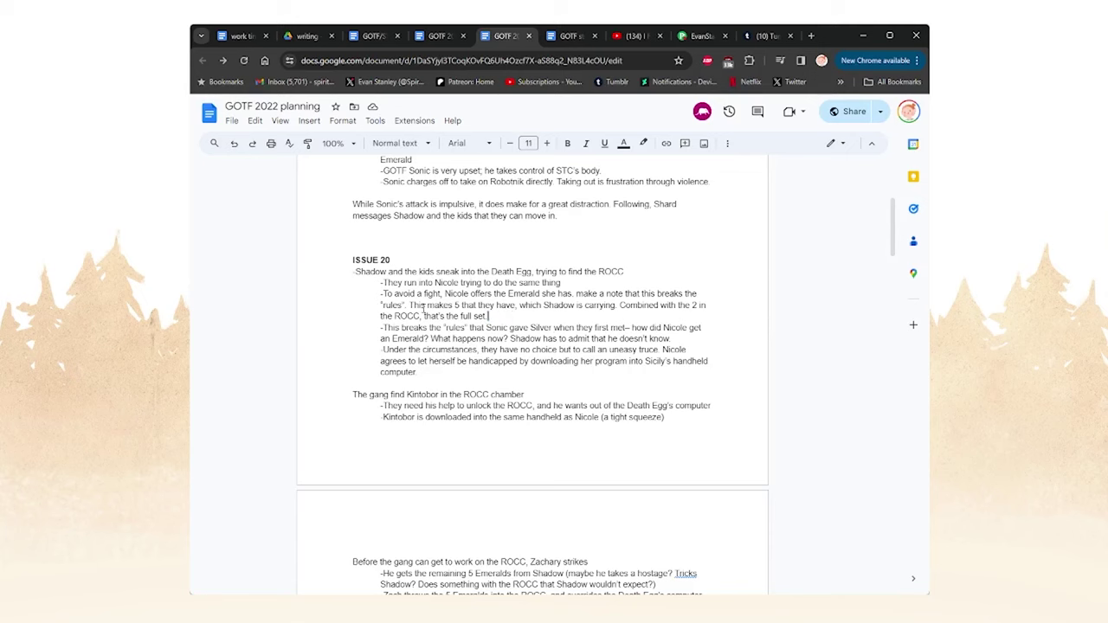
{"action": "left_click", "coordinate": [618, 305]}
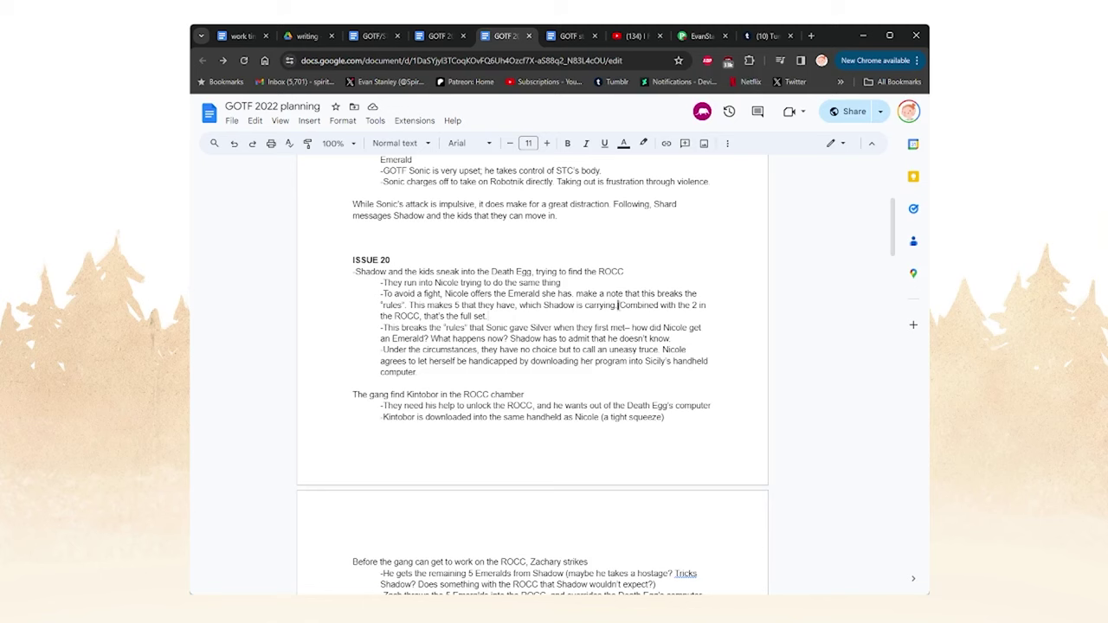
{"action": "left_click", "coordinate": [503, 315]}
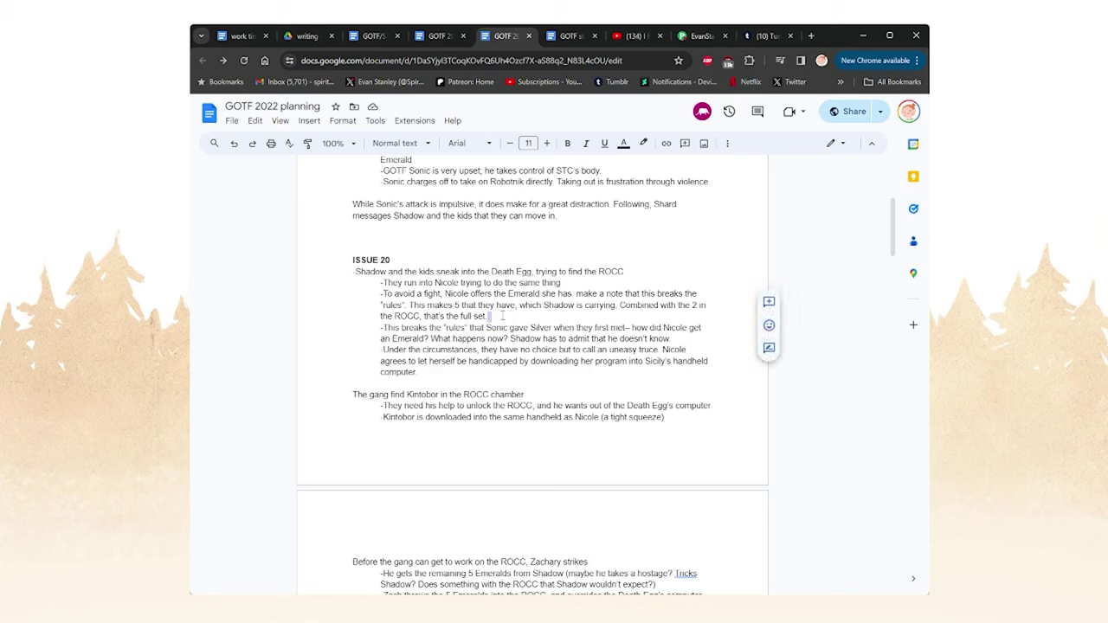
- Read the Issue 20 bullet about Nicole's Emerald breaking the "rules" Sonic gave Silver and Shadow not knowing what happens
{"action": "scroll", "coordinate": [502, 315], "scroll_direction": "down", "scroll_amount": 1}
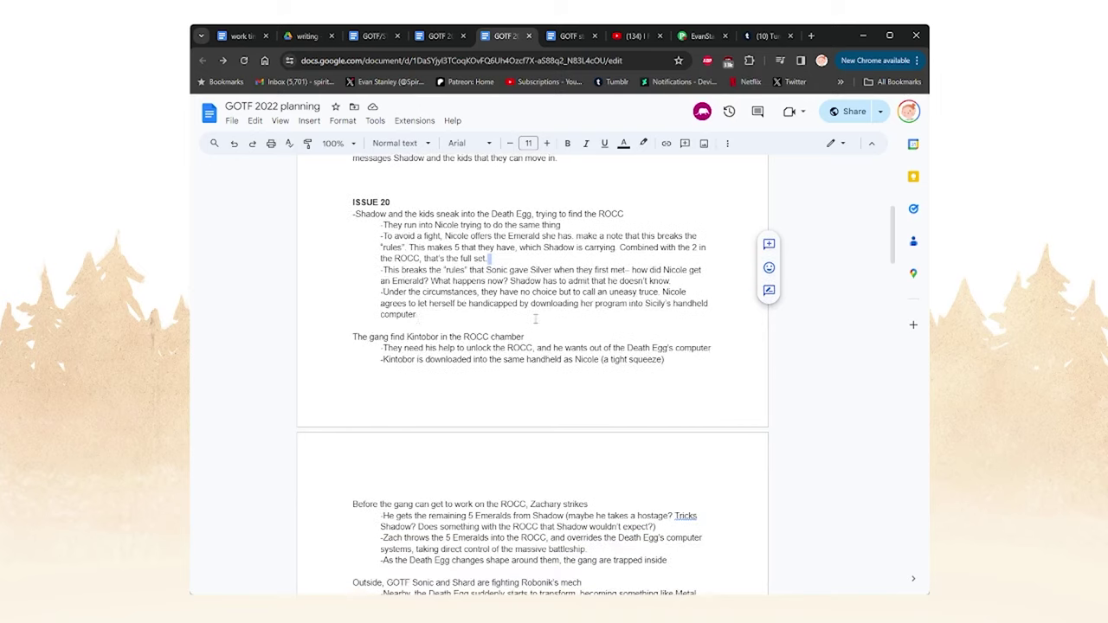
{"action": "left_click", "coordinate": [419, 316]}
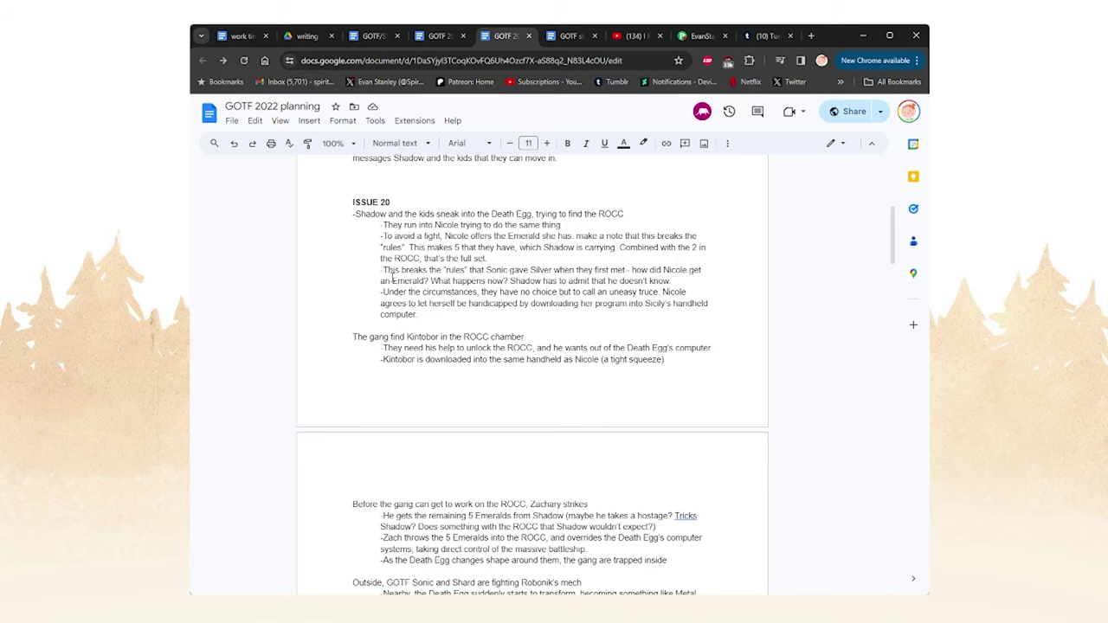
{"action": "scroll", "coordinate": [393, 278], "scroll_direction": "down", "scroll_amount": 1}
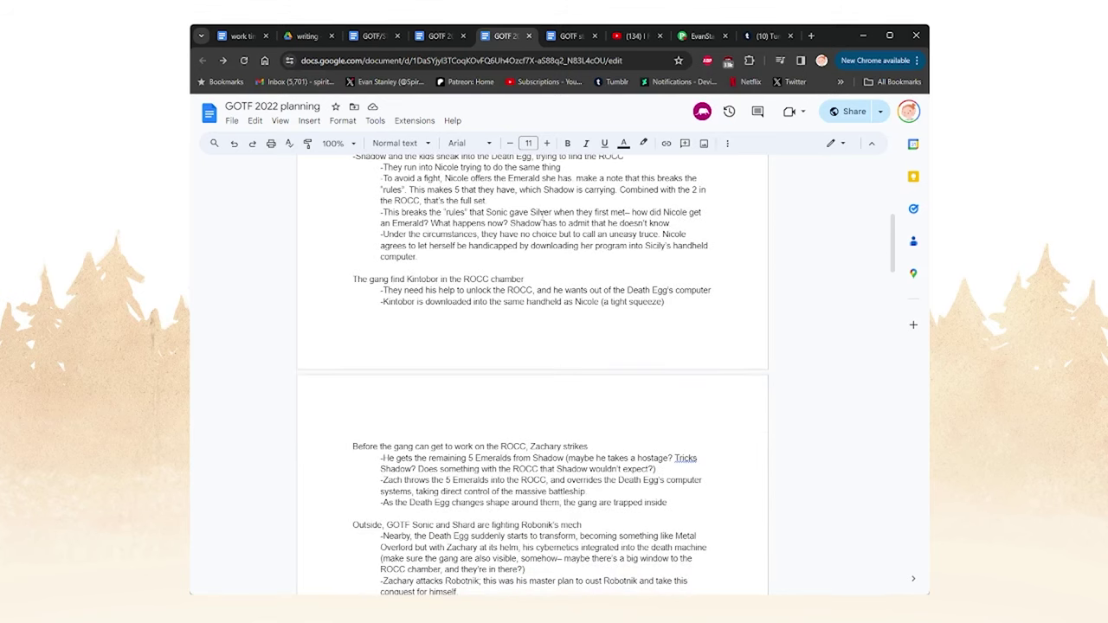
{"action": "scroll", "coordinate": [509, 271], "scroll_direction": "up", "scroll_amount": 1}
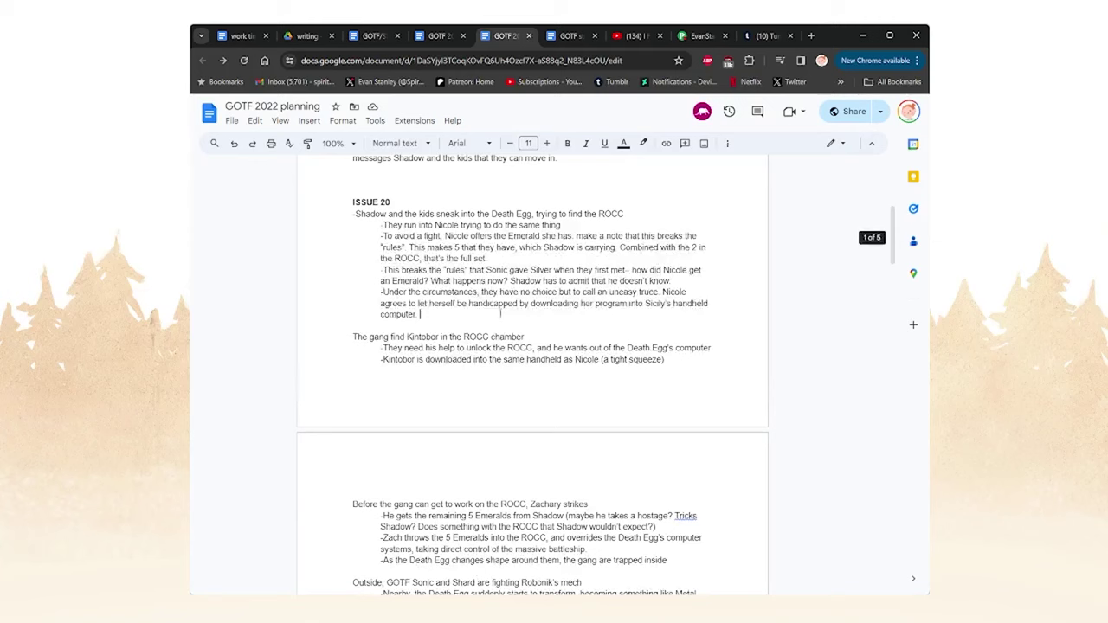
{"action": "left_click", "coordinate": [426, 316]}
{"action": "left_click_drag", "start_coordinate": [519, 281], "coordinate": [690, 293]}
{"action": "left_click", "coordinate": [690, 293]}
{"action": "left_click", "coordinate": [355, 291]}
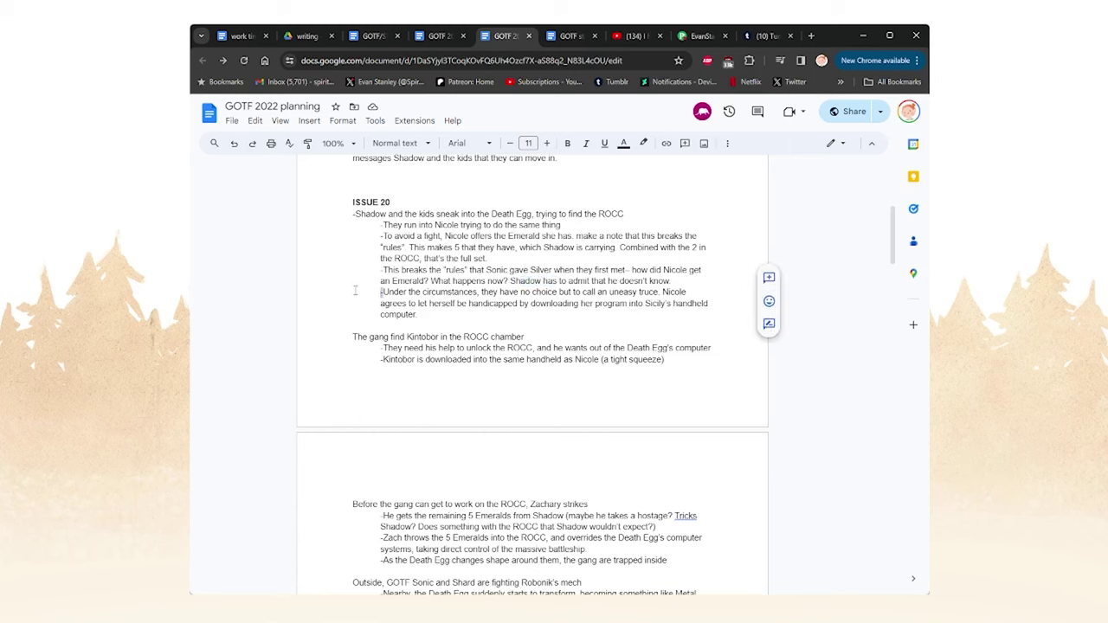
{"action": "left_click", "coordinate": [429, 314]}
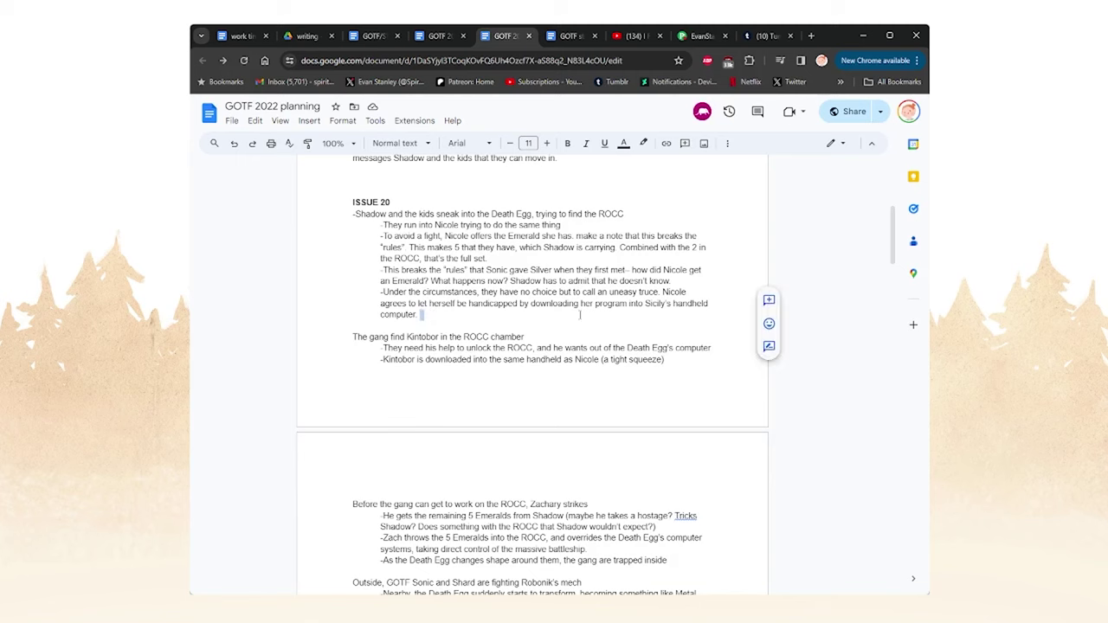
- Read the Issue 20 bullet about the uneasy truce and Nicole's download into Sicily's handheld, highlighting its opening sentence
{"action": "left_click_drag", "start_coordinate": [381, 294], "coordinate": [660, 295]}
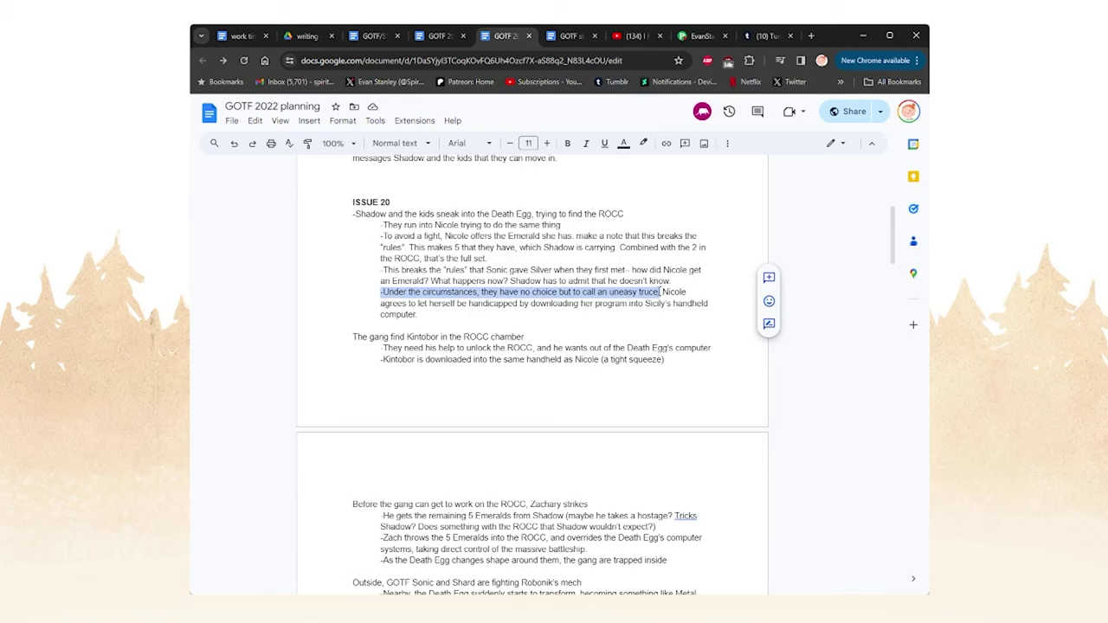
{"action": "left_click", "coordinate": [660, 295]}
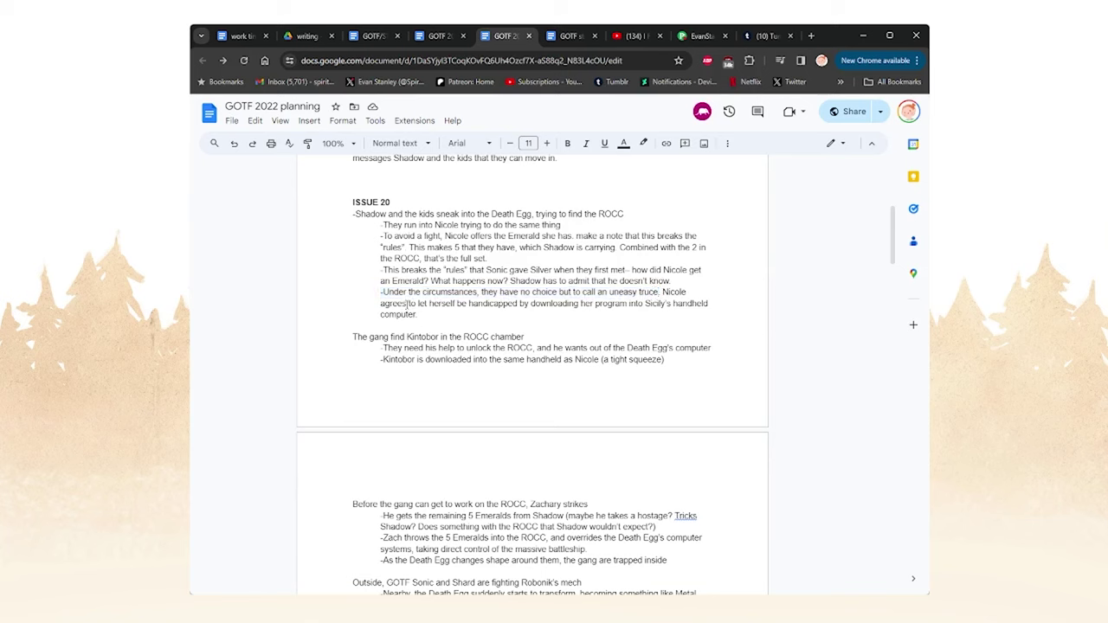
{"action": "left_click_drag", "start_coordinate": [407, 304], "coordinate": [528, 308]}
{"action": "left_click", "coordinate": [562, 303]}
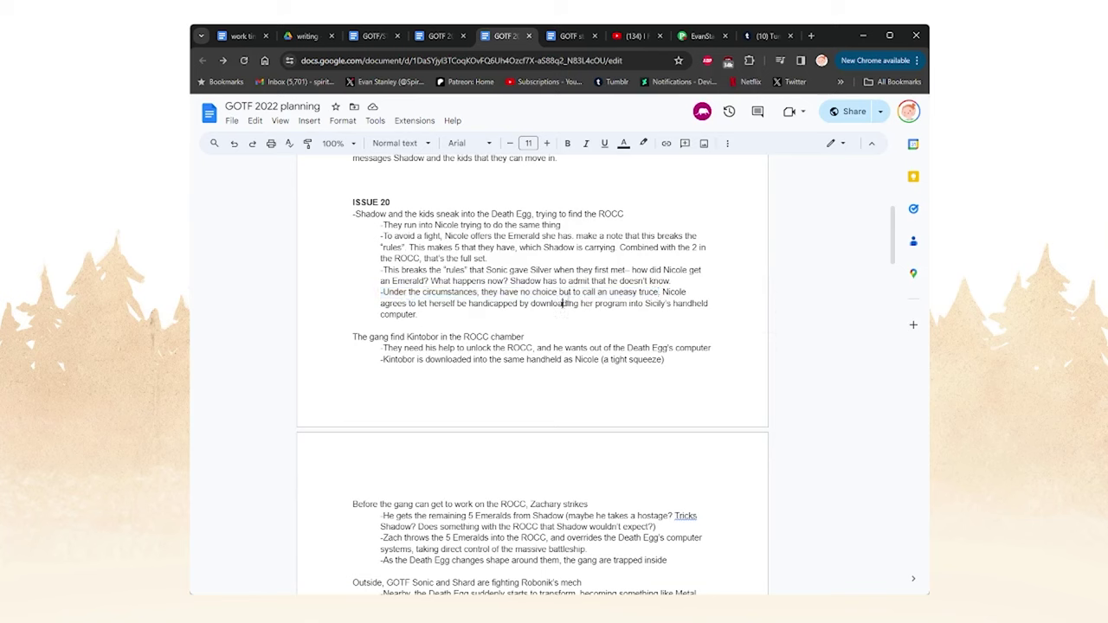
{"action": "left_click_drag", "start_coordinate": [438, 292], "coordinate": [533, 293]}
{"action": "left_click", "coordinate": [534, 293]}
{"action": "scroll", "coordinate": [533, 292], "scroll_direction": "down", "scroll_amount": 1}
{"action": "left_click", "coordinate": [438, 257]}
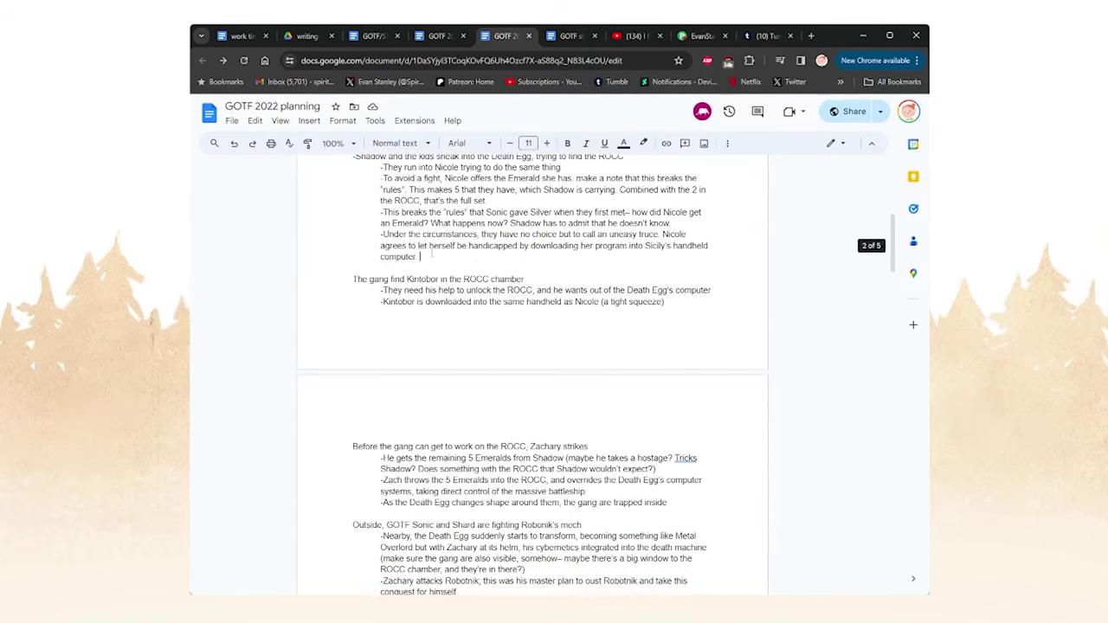
- Read the Issue 20 section on the gang finding Kintobor in the ROCC chamber, including his download into Nicole's handheld
{"action": "scroll", "coordinate": [484, 314], "scroll_direction": "up", "scroll_amount": 1}
{"action": "scroll", "coordinate": [484, 314], "scroll_direction": "down", "scroll_amount": 1}
{"action": "scroll", "coordinate": [484, 314], "scroll_direction": "up", "scroll_amount": 1}
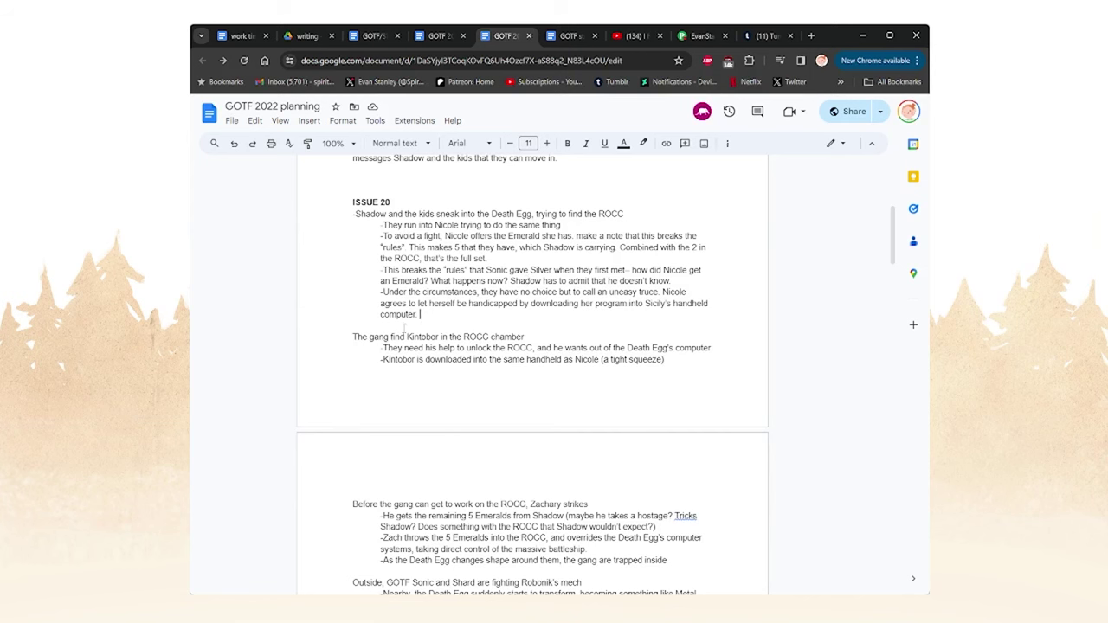
{"action": "scroll", "coordinate": [399, 256], "scroll_direction": "down", "scroll_amount": 1}
{"action": "scroll", "coordinate": [399, 256], "scroll_direction": "down", "scroll_amount": 1}
{"action": "scroll", "coordinate": [436, 263], "scroll_direction": "up", "scroll_amount": 1}
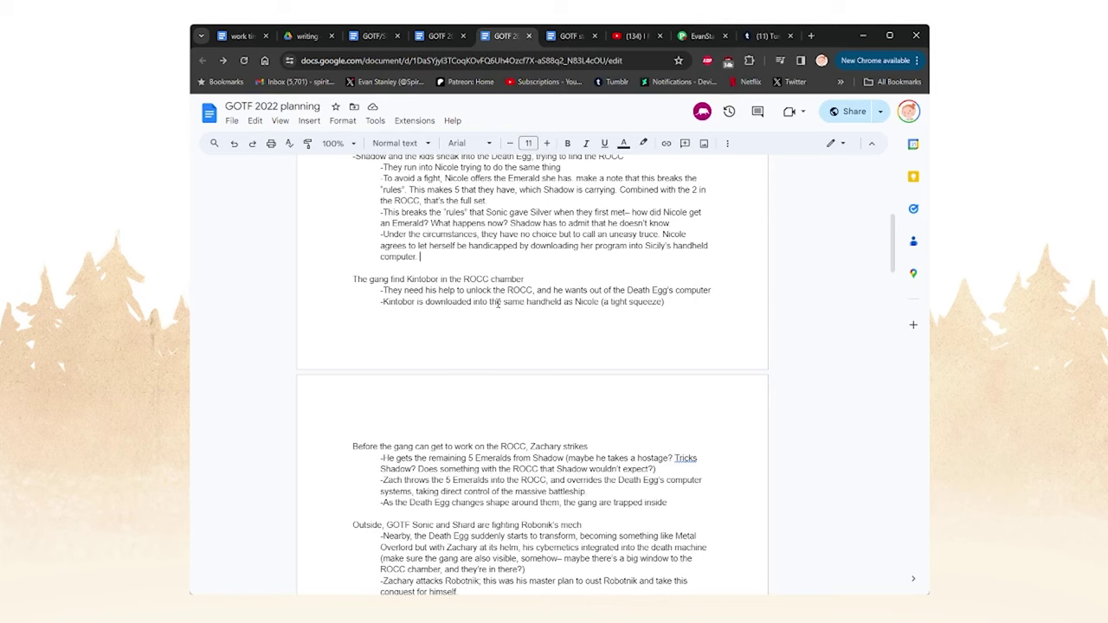
{"action": "left_click", "coordinate": [691, 304]}
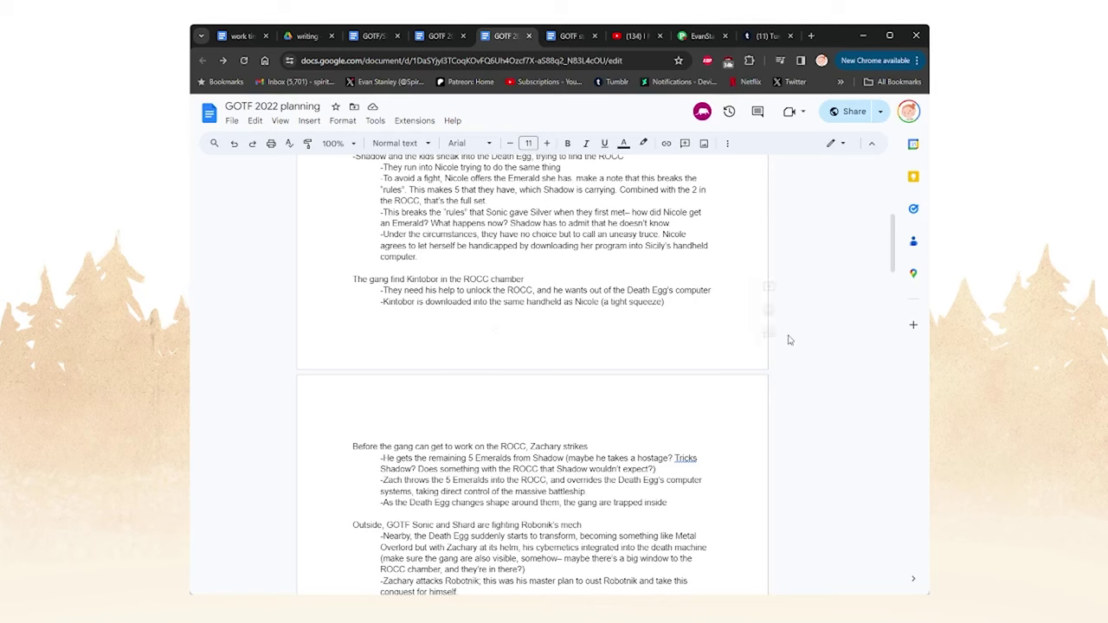
{"action": "left_click_drag", "start_coordinate": [525, 302], "coordinate": [641, 301]}
{"action": "left_click", "coordinate": [641, 301]}
{"action": "scroll", "coordinate": [649, 303], "scroll_direction": "down", "scroll_amount": 2}
{"action": "scroll", "coordinate": [658, 308], "scroll_direction": "up", "scroll_amount": 2}
{"action": "left_click", "coordinate": [679, 302]}
{"action": "scroll", "coordinate": [546, 312], "scroll_direction": "down", "scroll_amount": 1}
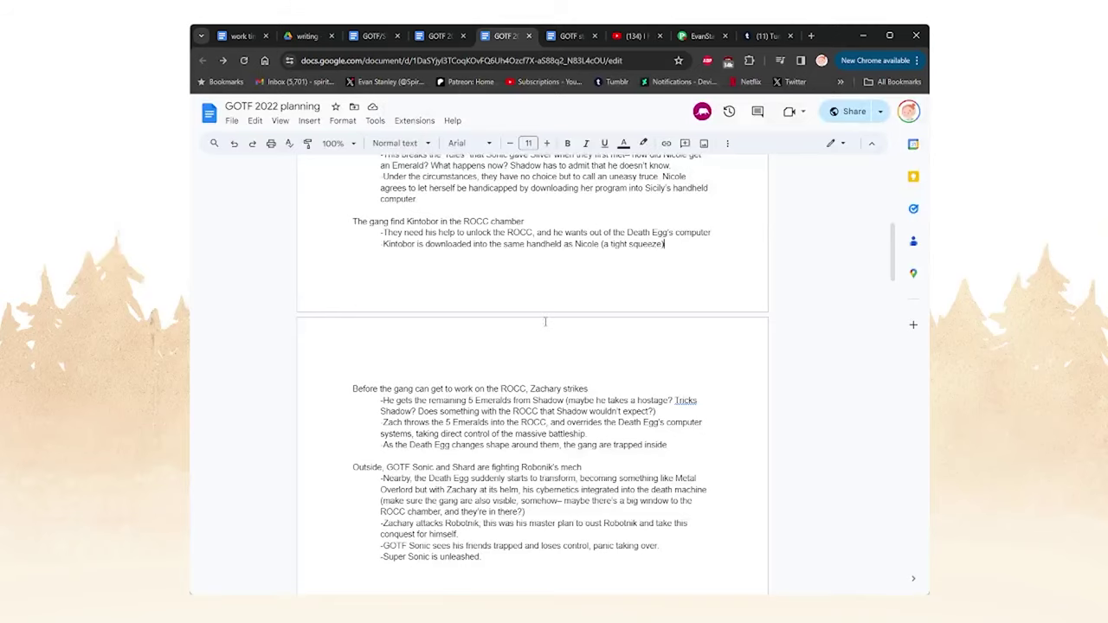
- Examine the Issue 20 line introducing Zachary's attack before the ROCC work begins, highlighting "Zachary strikes"
{"action": "scroll", "coordinate": [546, 322], "scroll_direction": "down", "scroll_amount": 1}
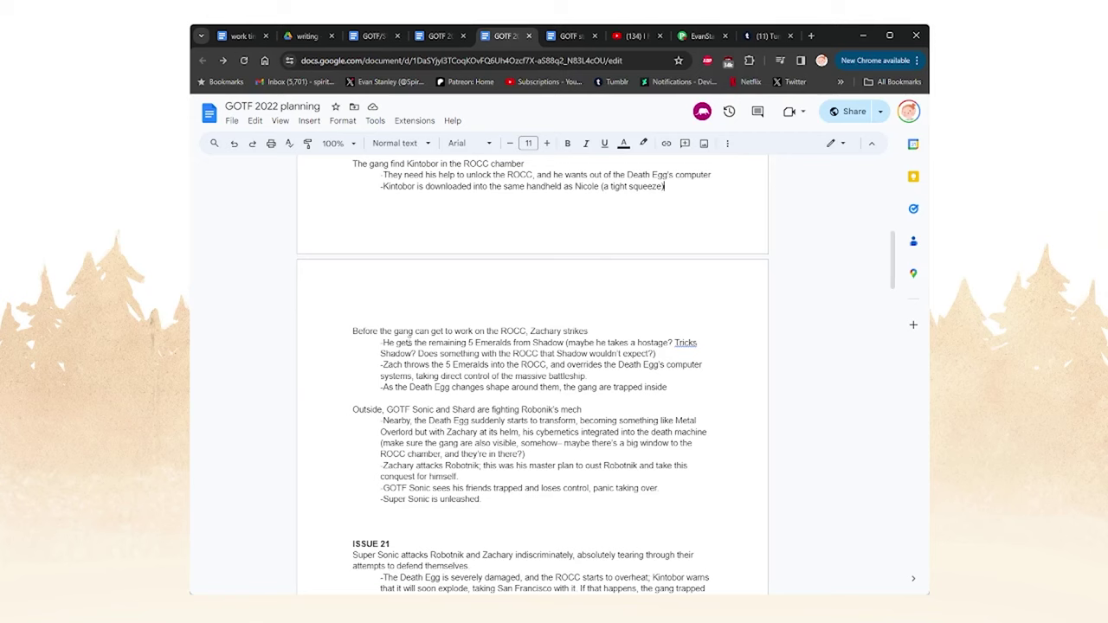
{"action": "left_click", "coordinate": [614, 332]}
{"action": "left_click", "coordinate": [668, 387]}
{"action": "scroll", "coordinate": [367, 346], "scroll_direction": "down", "scroll_amount": 1}
{"action": "left_click_drag", "start_coordinate": [354, 273], "coordinate": [529, 273]}
{"action": "left_click", "coordinate": [590, 274]}
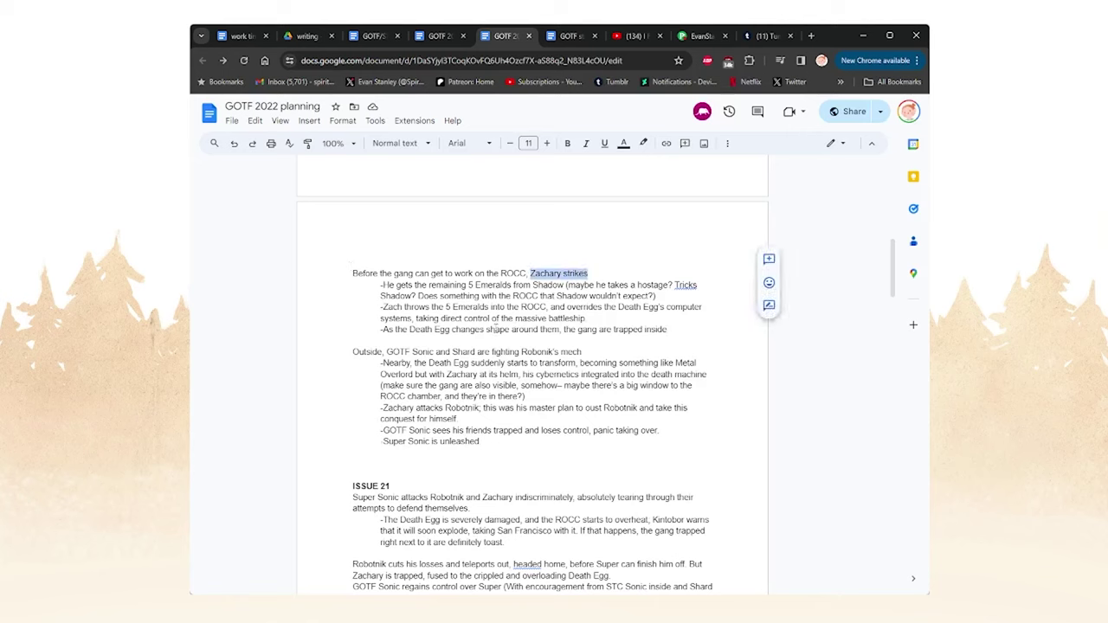
- Read the bullets on Zachary getting the 5 Emeralds from Shadow and throwing them into the ROCC, highlighting the text
{"action": "left_click", "coordinate": [380, 296]}
{"action": "left_click_drag", "start_coordinate": [659, 295], "coordinate": [674, 297]}
{"action": "left_click", "coordinate": [620, 317]}
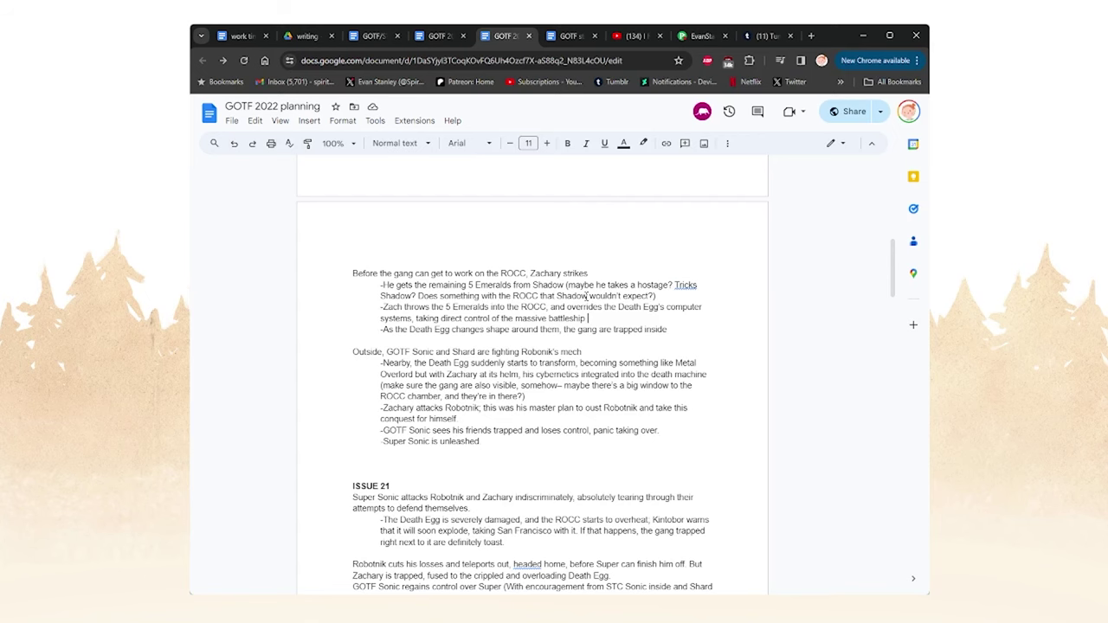
{"action": "scroll", "coordinate": [537, 346], "scroll_direction": "up", "scroll_amount": 1}
{"action": "scroll", "coordinate": [485, 364], "scroll_direction": "down", "scroll_amount": 1}
{"action": "left_click", "coordinate": [387, 307]}
{"action": "triple_click", "coordinate": [387, 307]}
{"action": "left_click", "coordinate": [523, 318]}
{"action": "left_click_drag", "start_coordinate": [620, 323], "coordinate": [368, 296]}
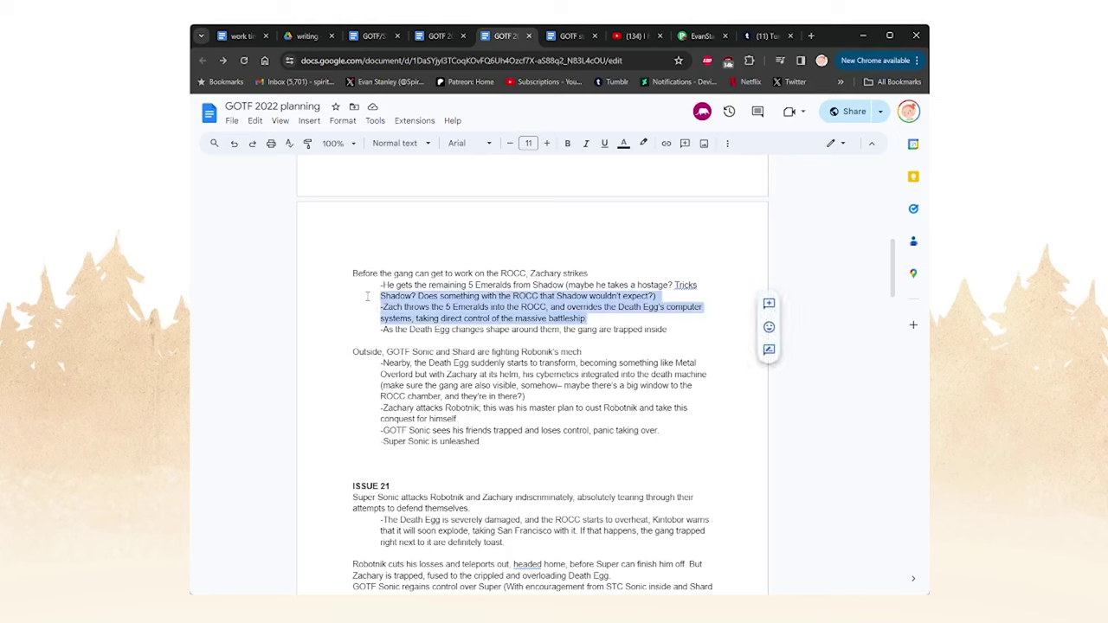
{"action": "left_click", "coordinate": [381, 307]}
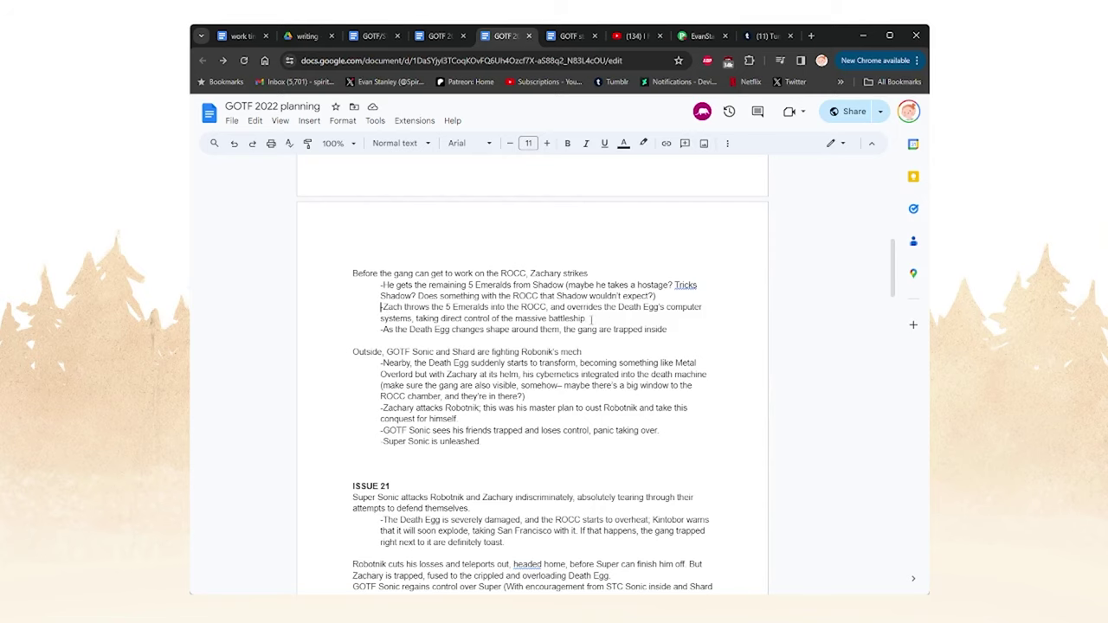
- Highlight and read the bullet about the Death Egg changing shape and trapping the gang inside
{"action": "scroll", "coordinate": [532, 394], "scroll_direction": "down", "scroll_amount": 1}
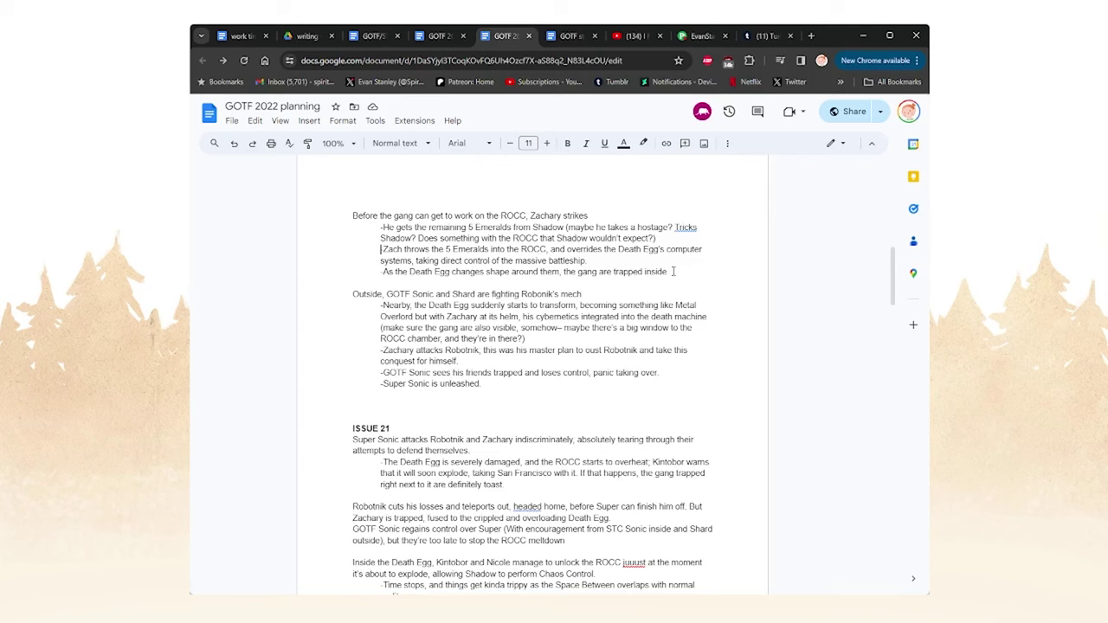
{"action": "left_click", "coordinate": [379, 272]}
{"action": "left_click_drag", "start_coordinate": [379, 271], "coordinate": [673, 268]}
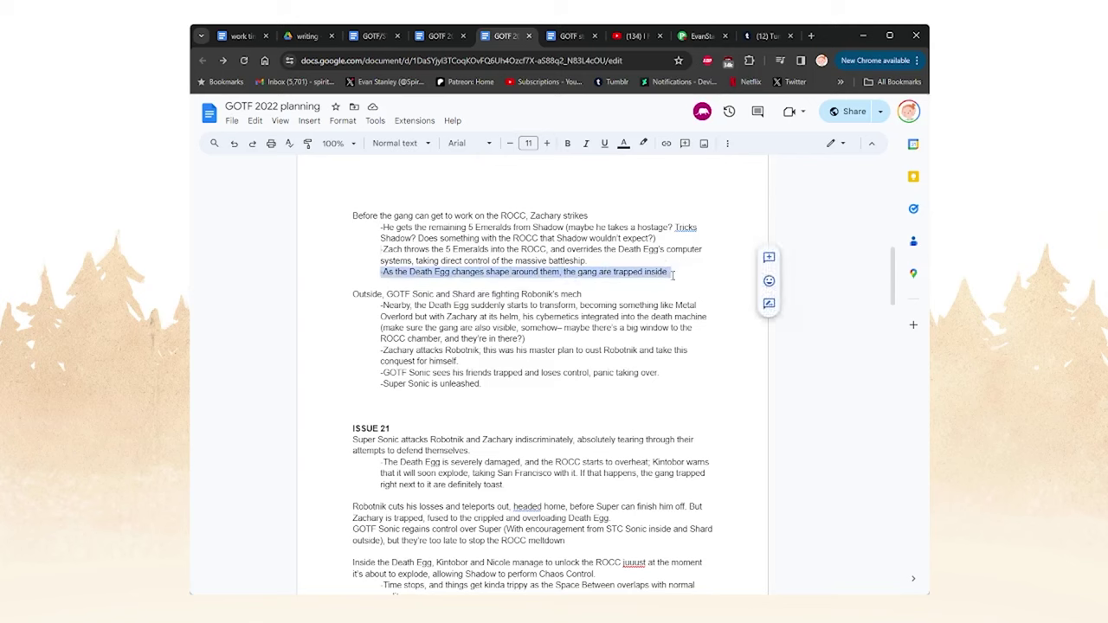
{"action": "left_click", "coordinate": [503, 383]}
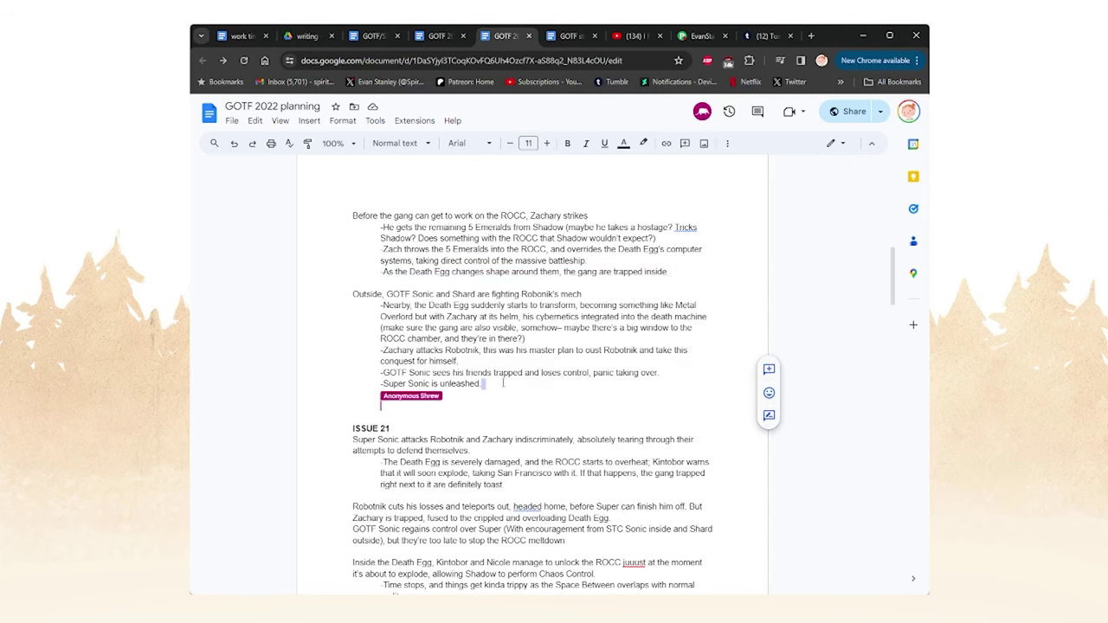
- Read the line about GOTF Sonic and Shard fighting the mech outside, highlighting the word "mech"
{"action": "scroll", "coordinate": [409, 210], "scroll_direction": "down", "scroll_amount": 1}
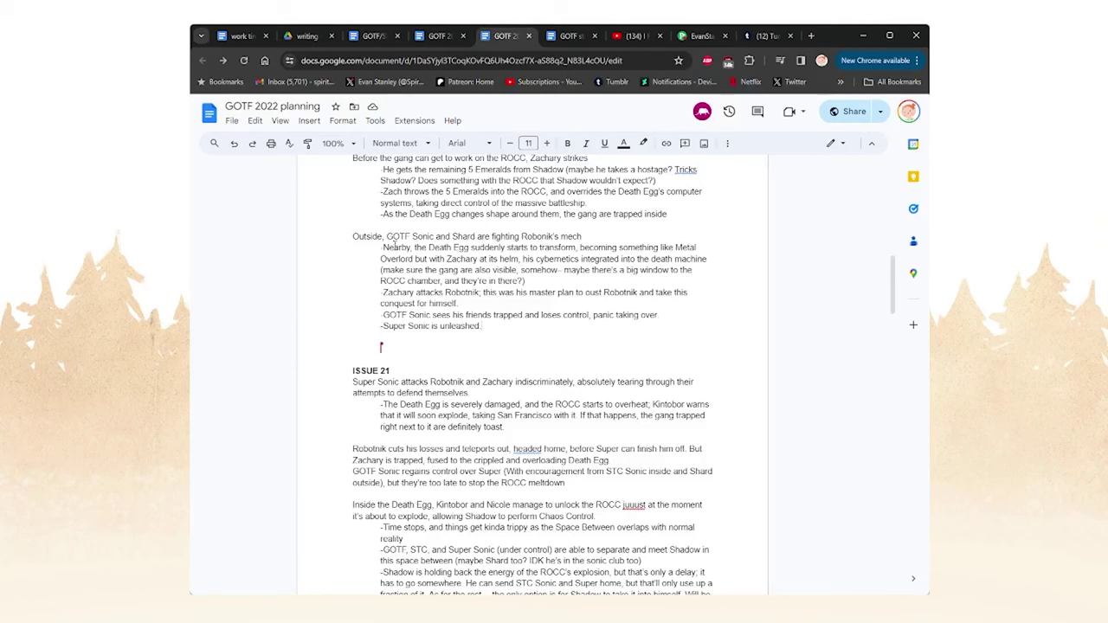
{"action": "left_click_drag", "start_coordinate": [411, 236], "coordinate": [593, 236]}
{"action": "left_click", "coordinate": [594, 236]}
{"action": "scroll", "coordinate": [594, 236], "scroll_direction": "down", "scroll_amount": 1}
{"action": "scroll", "coordinate": [594, 236], "scroll_direction": "up", "scroll_amount": 1}
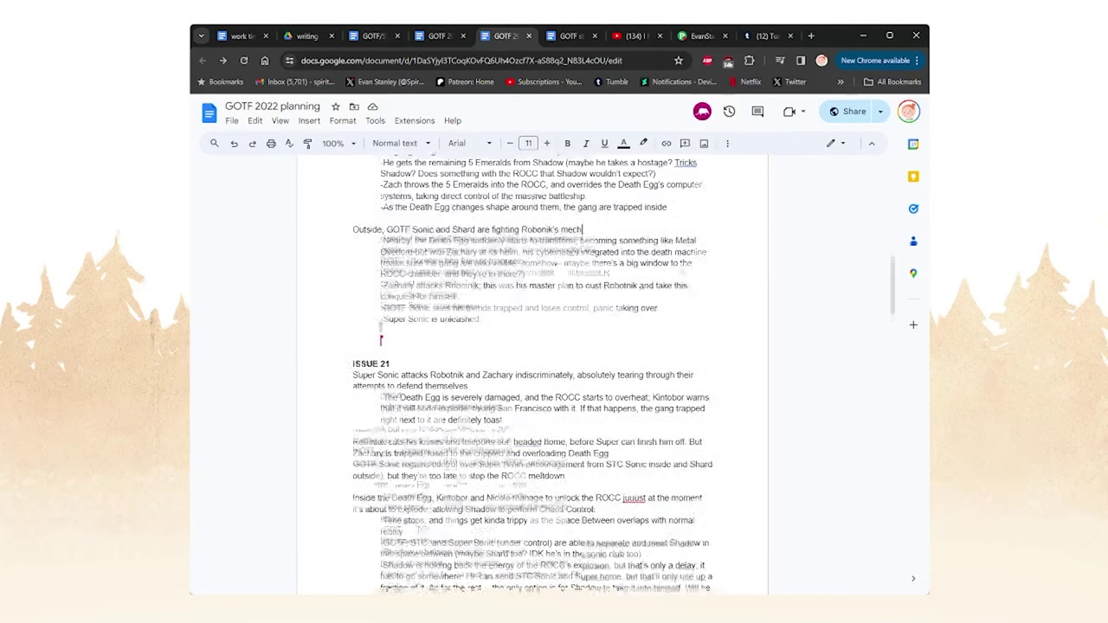
{"action": "left_click_drag", "start_coordinate": [593, 236], "coordinate": [561, 236]}
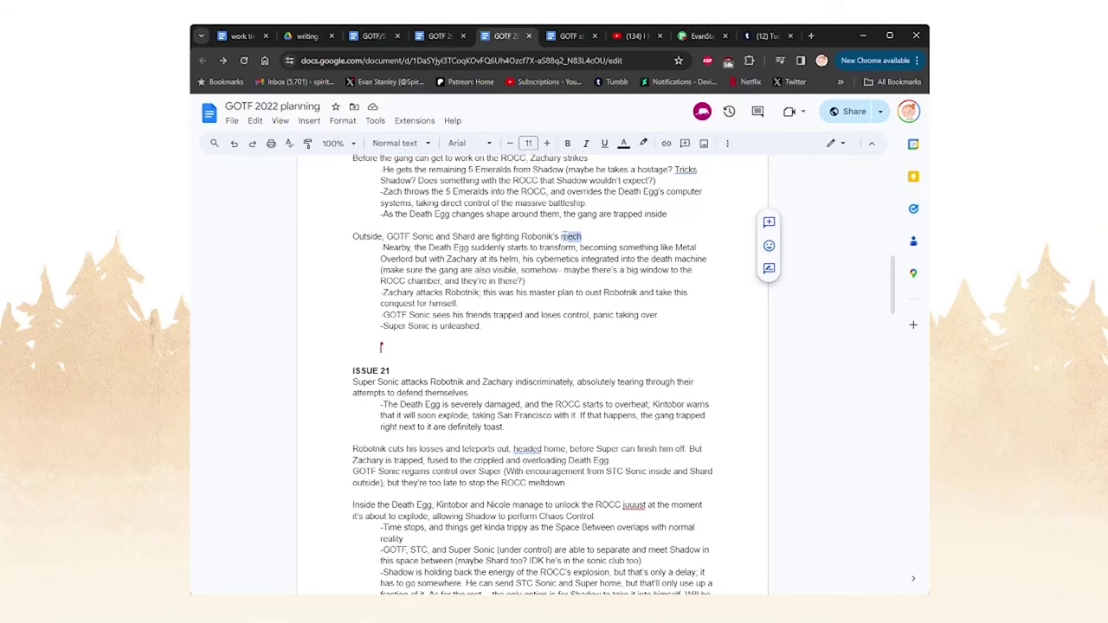
{"action": "scroll", "coordinate": [386, 344], "scroll_direction": "down", "scroll_amount": 1}
{"action": "scroll", "coordinate": [386, 345], "scroll_direction": "up", "scroll_amount": 1}
{"action": "left_click", "coordinate": [483, 327]}
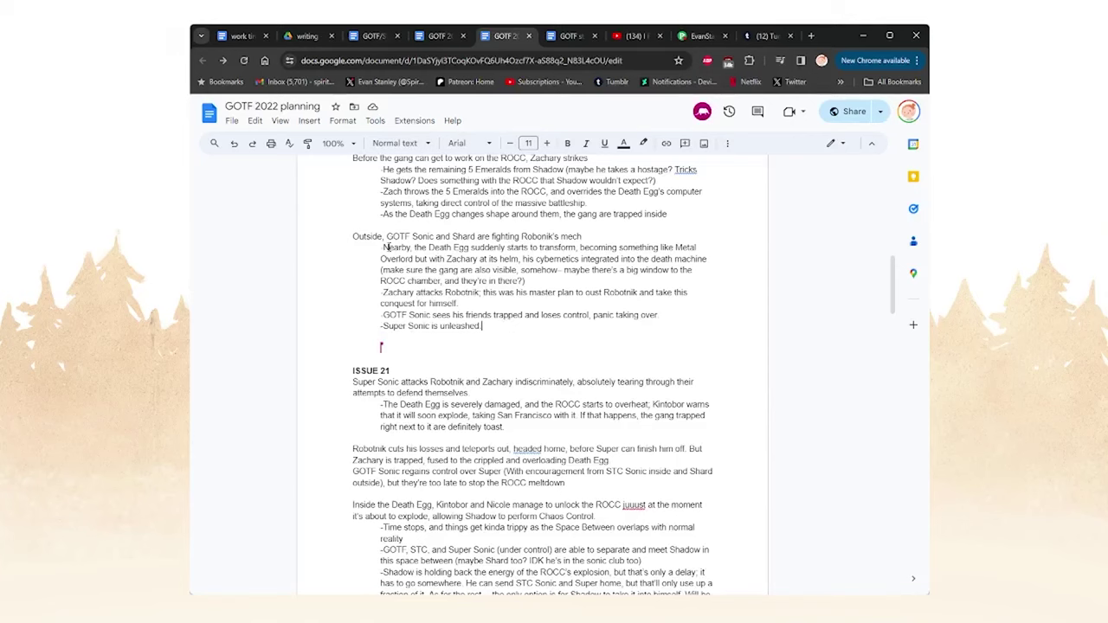
- Read the bullet on the Death Egg's transformation, highlighting from "Nearby" through "Metal Overlord"
{"action": "left_click_drag", "start_coordinate": [389, 258], "coordinate": [564, 273]}
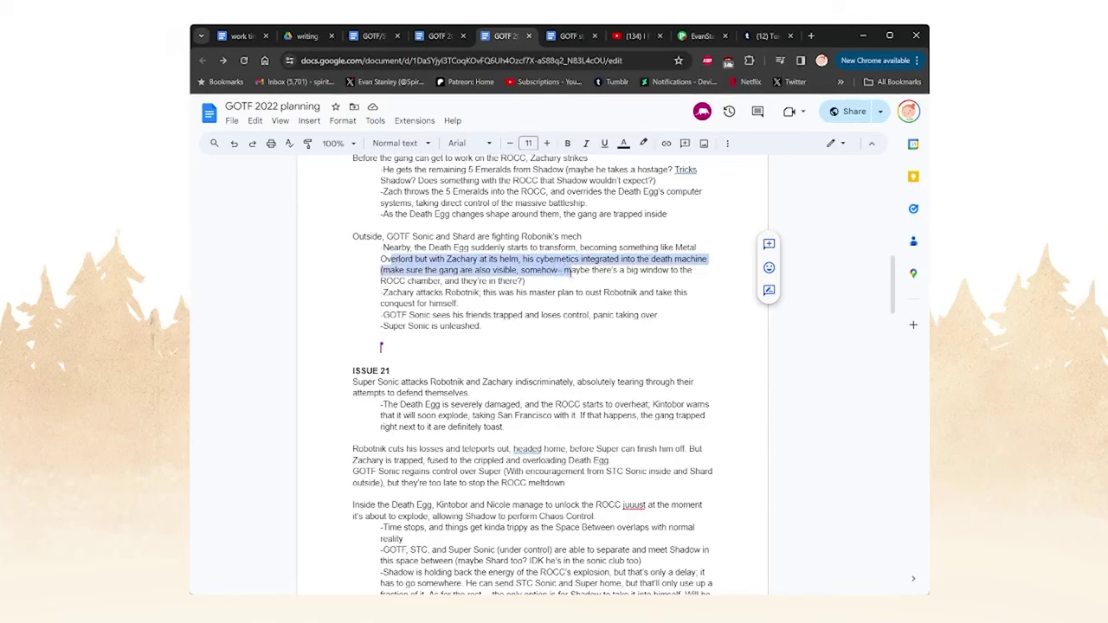
{"action": "left_click", "coordinate": [379, 250]}
{"action": "left_click_drag", "start_coordinate": [379, 250], "coordinate": [697, 248]}
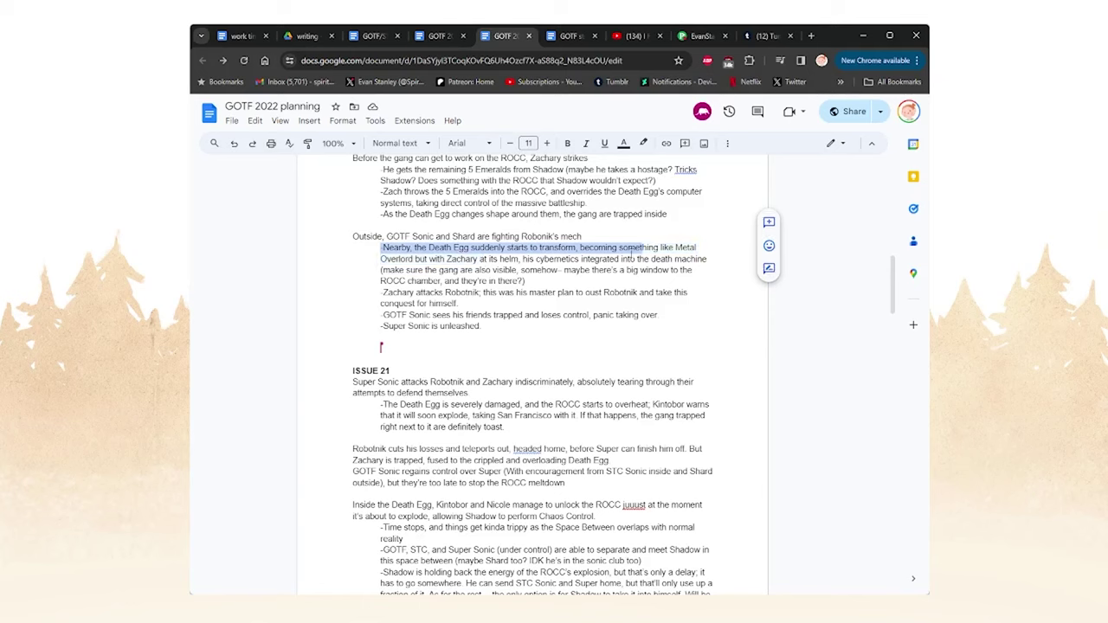
{"action": "left_click_drag", "start_coordinate": [396, 262], "coordinate": [415, 259]}
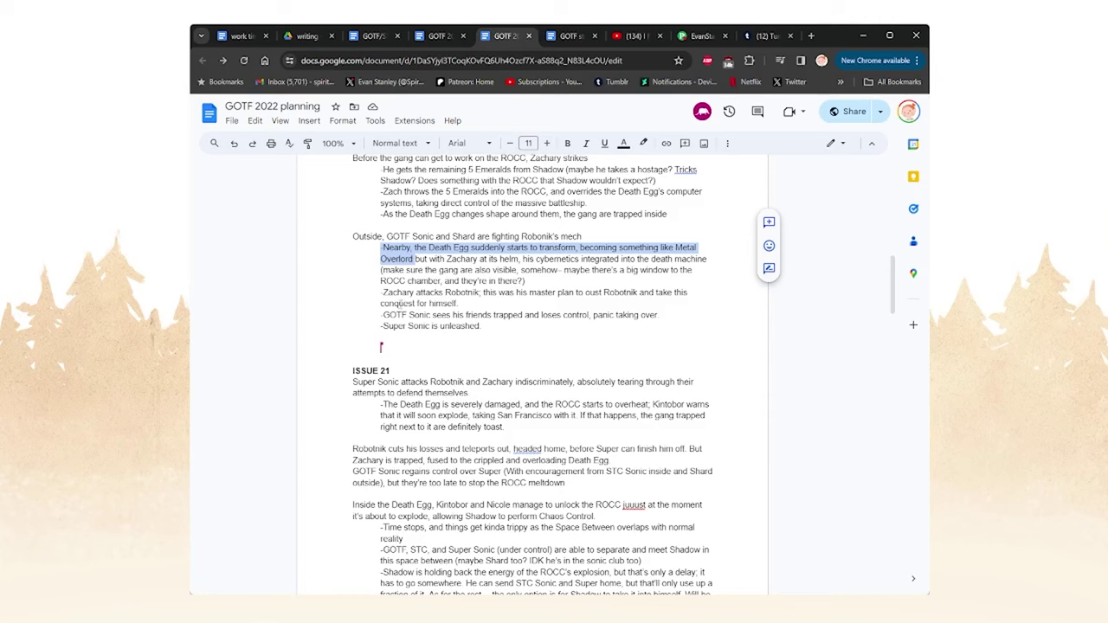
{"action": "left_click", "coordinate": [403, 300]}
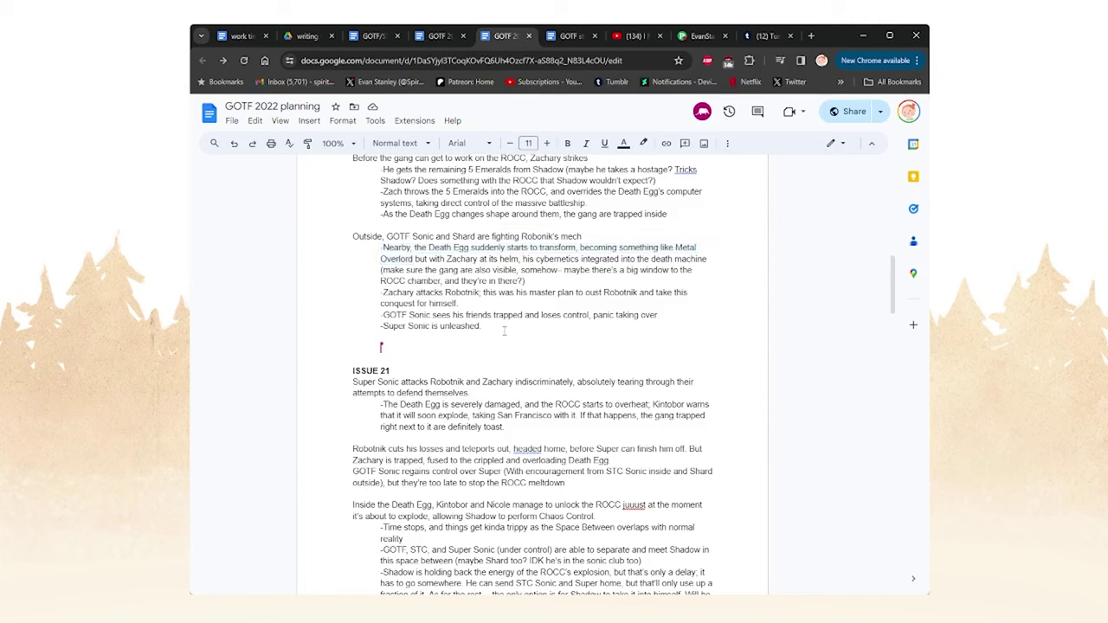
- Read the closing Issue 20 bullets about GOTF Sonic losing control and Super Sonic being unleashed
{"action": "left_click", "coordinate": [496, 335]}
{"action": "double_click", "coordinate": [499, 325]}
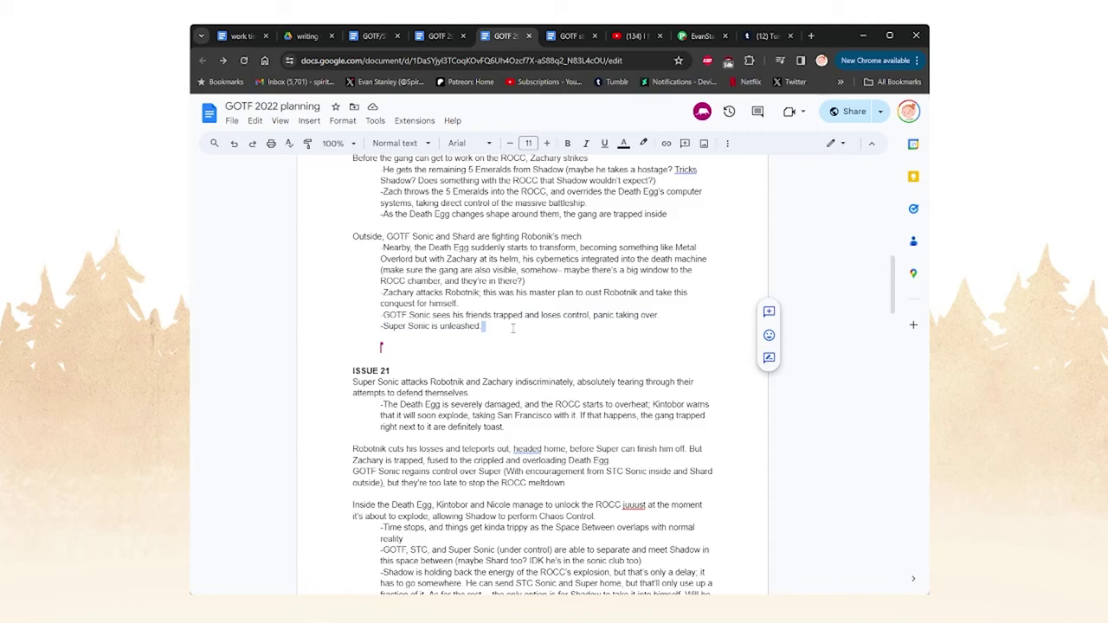
{"action": "left_click_drag", "start_coordinate": [385, 315], "coordinate": [452, 315]}
{"action": "left_click", "coordinate": [450, 315]}
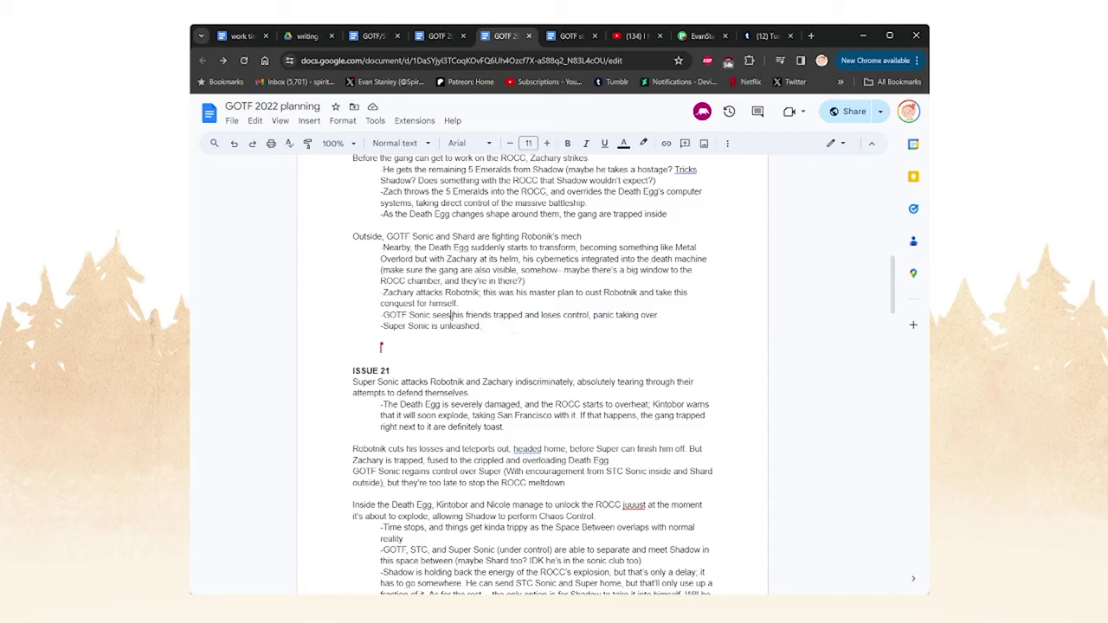
{"action": "left_click_drag", "start_coordinate": [524, 322], "coordinate": [525, 327]}
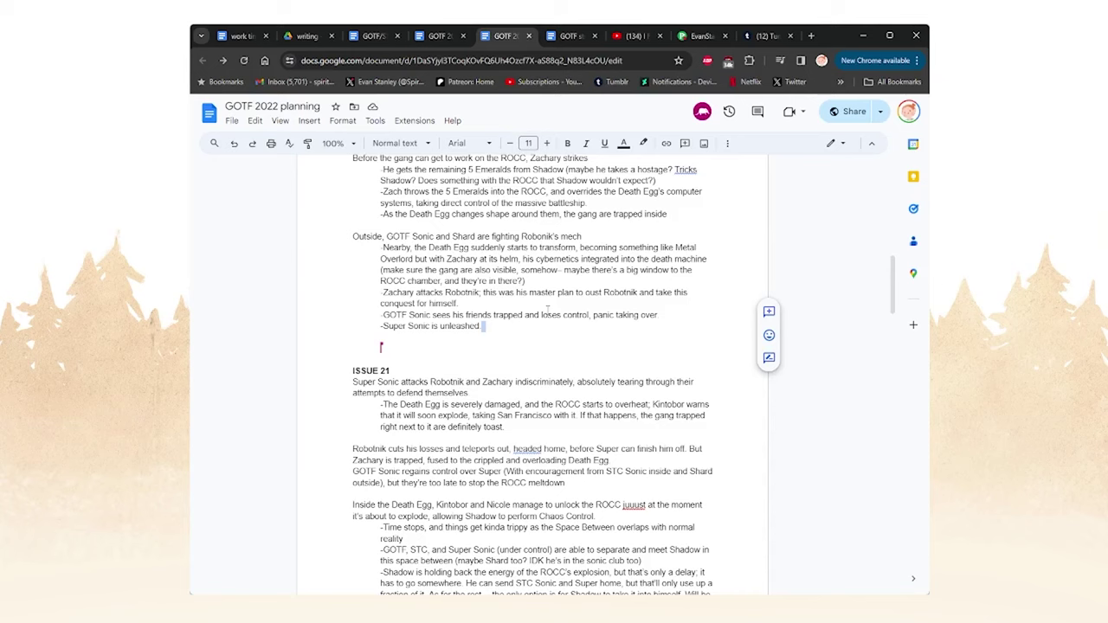
{"action": "left_click", "coordinate": [508, 331]}
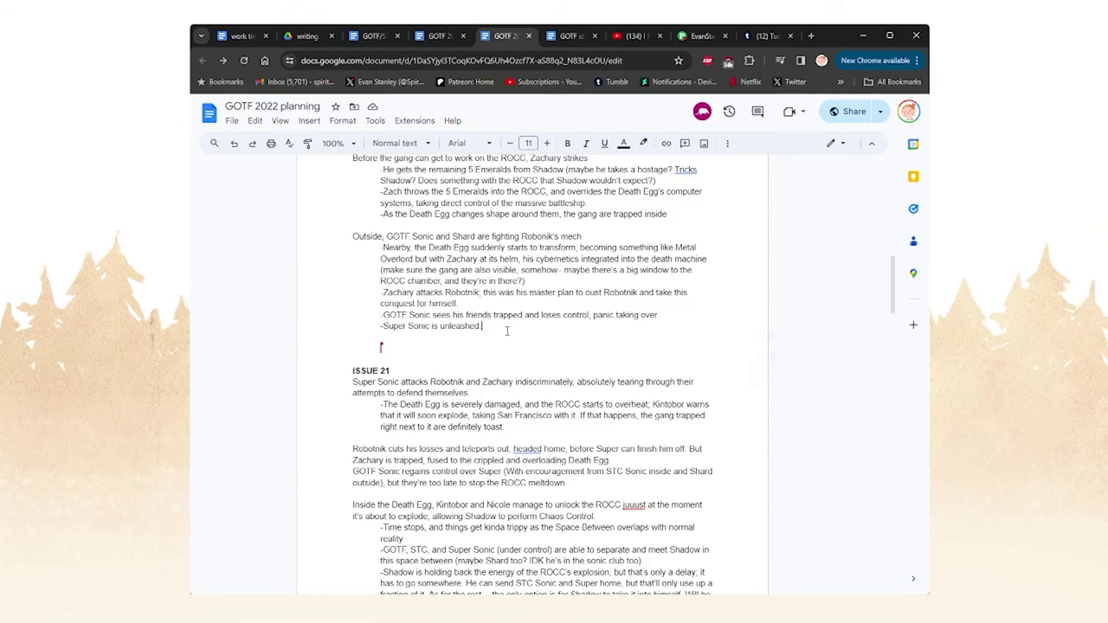
{"action": "scroll", "coordinate": [506, 332], "scroll_direction": "down", "scroll_amount": 2}
{"action": "scroll", "coordinate": [493, 334], "scroll_direction": "up", "scroll_amount": 2}
{"action": "double_click", "coordinate": [501, 326]}
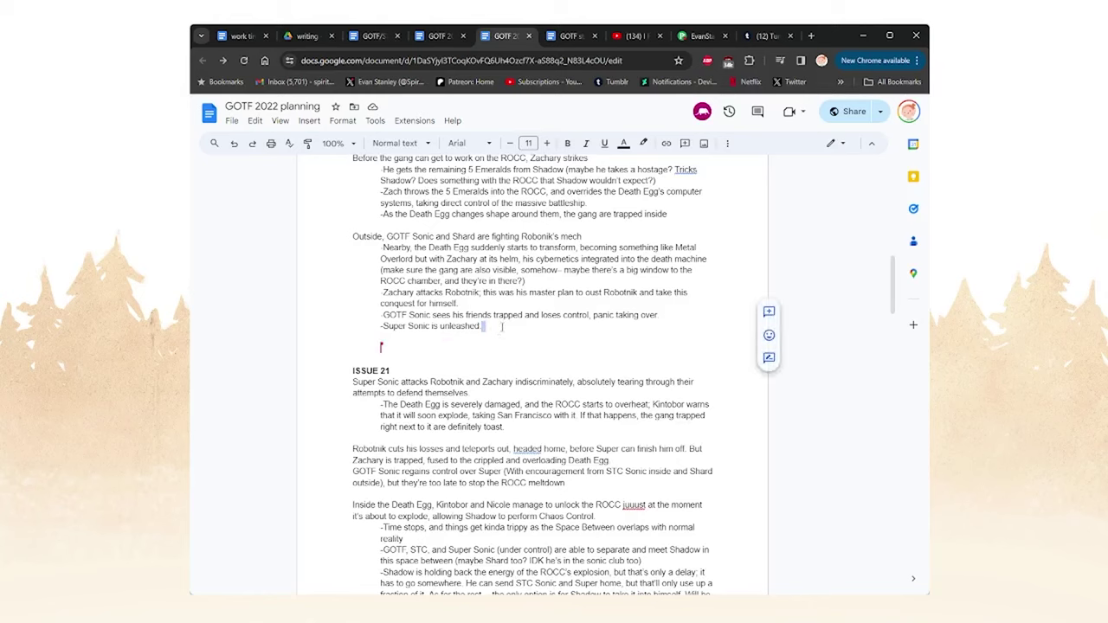
- Read the opening Issue 21 lines about Super Sonic attacking Robotnik and Zachary indiscriminately
{"action": "left_click", "coordinate": [500, 327]}
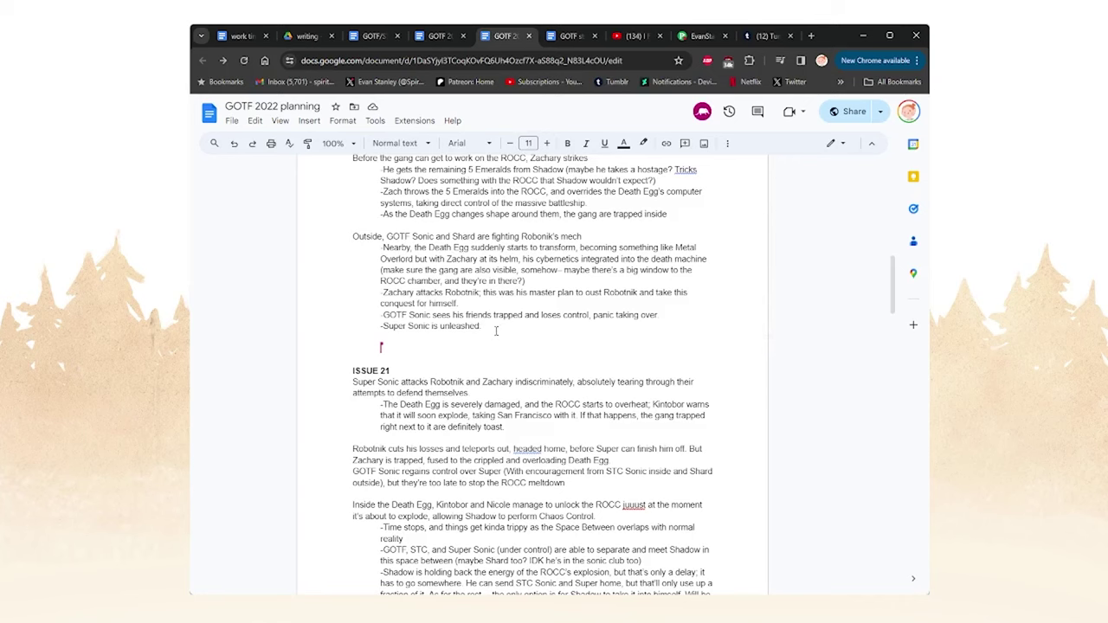
{"action": "scroll", "coordinate": [498, 327], "scroll_direction": "down", "scroll_amount": 1}
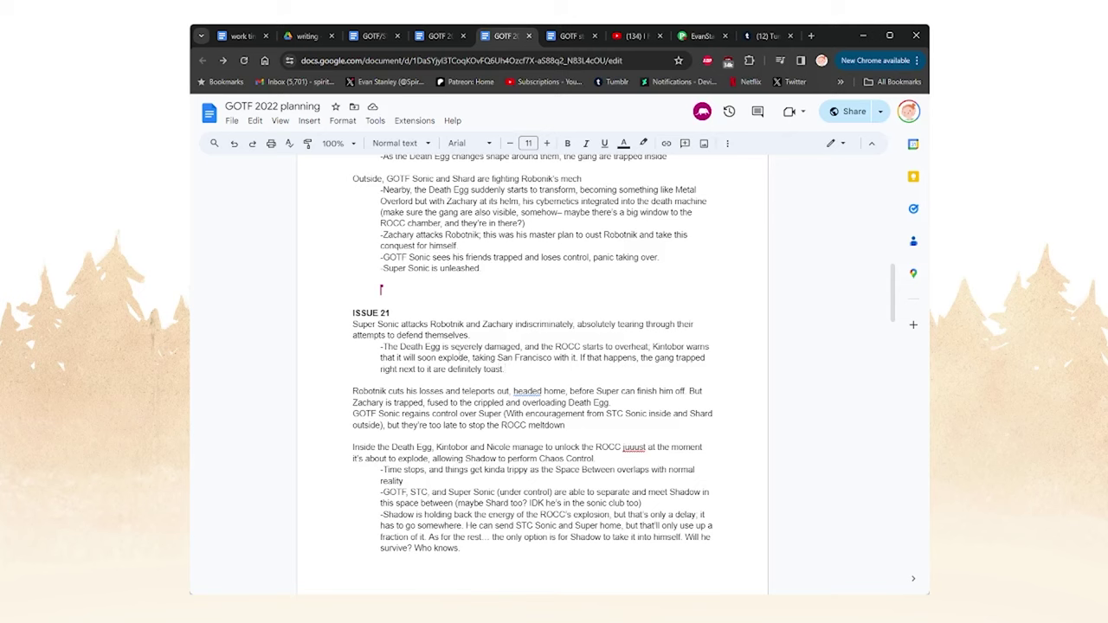
{"action": "left_click_drag", "start_coordinate": [354, 325], "coordinate": [444, 348]}
{"action": "left_click", "coordinate": [444, 349]}
{"action": "scroll", "coordinate": [413, 342], "scroll_direction": "down", "scroll_amount": 2}
{"action": "scroll", "coordinate": [400, 320], "scroll_direction": "up", "scroll_amount": 2}
{"action": "left_click", "coordinate": [491, 332]}
{"action": "left_click_drag", "start_coordinate": [512, 358], "coordinate": [504, 370]}
{"action": "left_click", "coordinate": [486, 337]}
{"action": "left_click", "coordinate": [533, 369]}
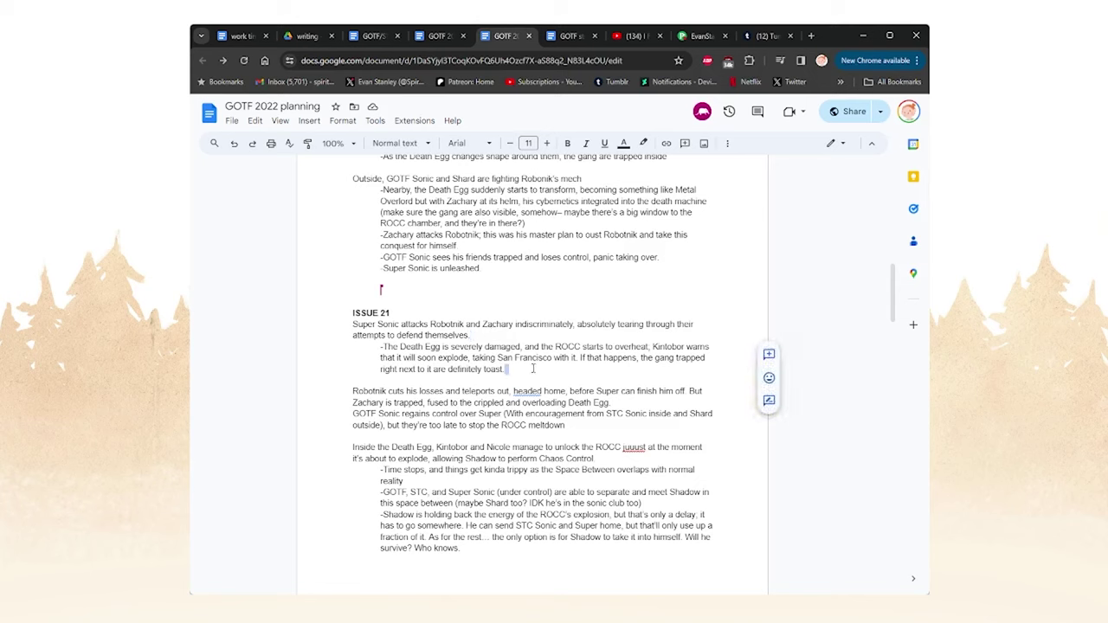
{"action": "left_click", "coordinate": [477, 333]}
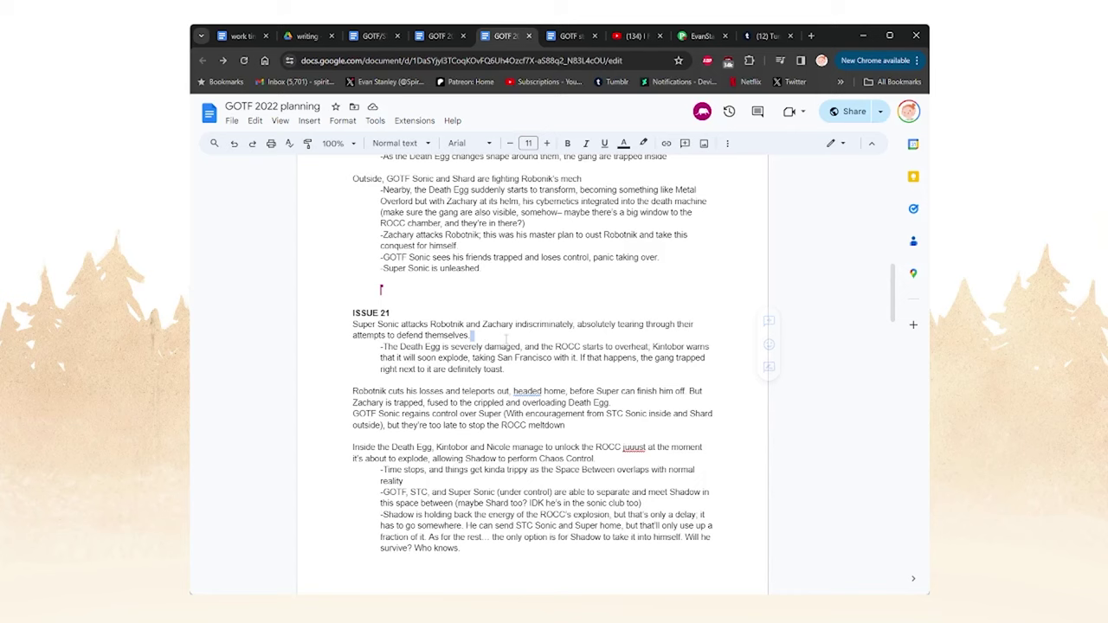
{"action": "left_click", "coordinate": [410, 335]}
{"action": "scroll", "coordinate": [518, 334], "scroll_direction": "down", "scroll_amount": 1}
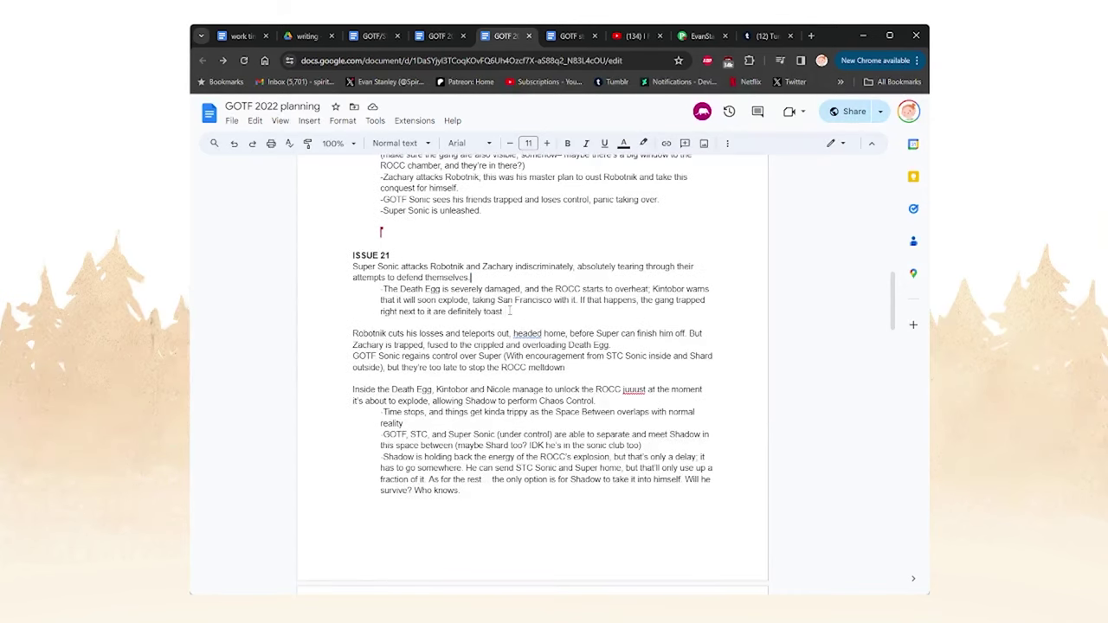
- Read the bullet on the damaged Death Egg, highlighting the passages about the ROCC overheating, Kintobor's warning and the trapped gang
{"action": "left_click", "coordinate": [510, 310]}
{"action": "left_click", "coordinate": [489, 275]}
{"action": "scroll", "coordinate": [512, 218], "scroll_direction": "down", "scroll_amount": 2}
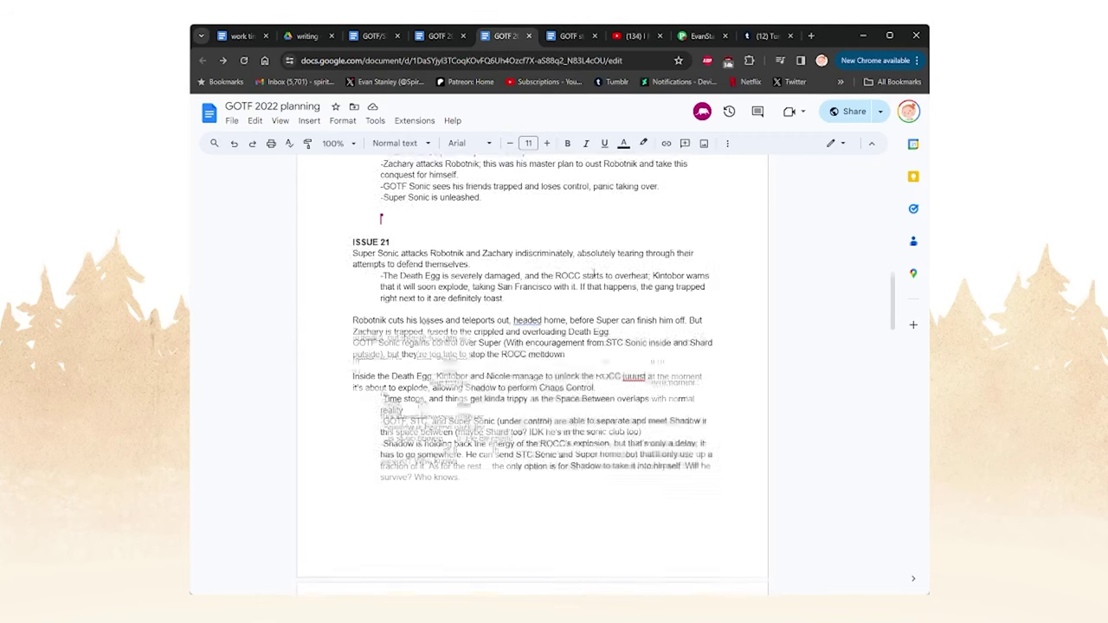
{"action": "scroll", "coordinate": [511, 218], "scroll_direction": "up", "scroll_amount": 1}
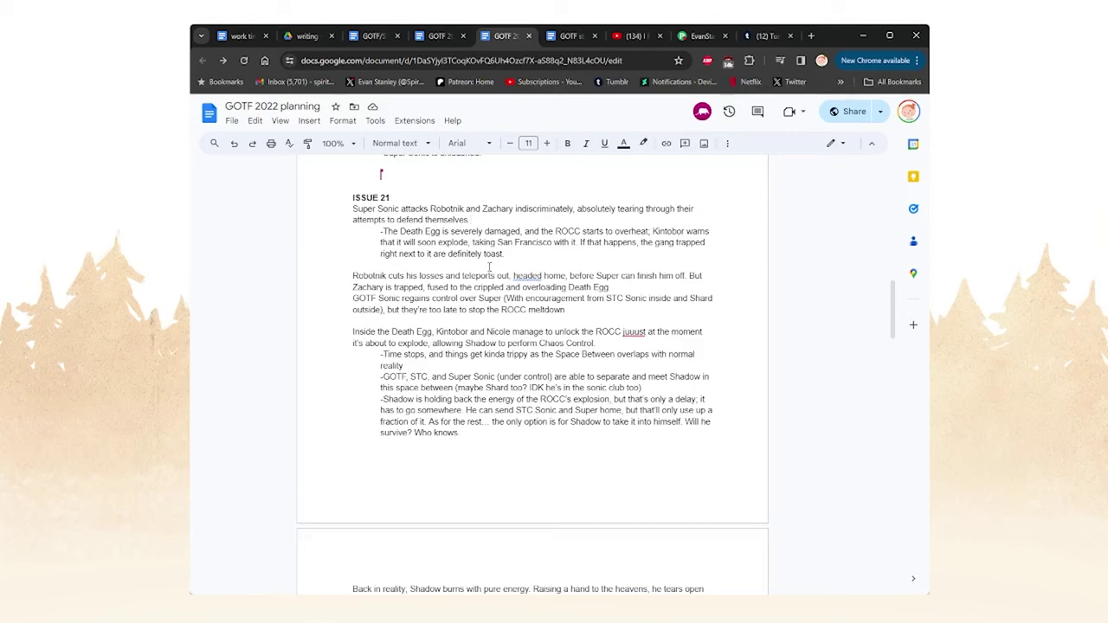
{"action": "left_click_drag", "start_coordinate": [383, 243], "coordinate": [505, 254]}
{"action": "left_click", "coordinate": [416, 231]}
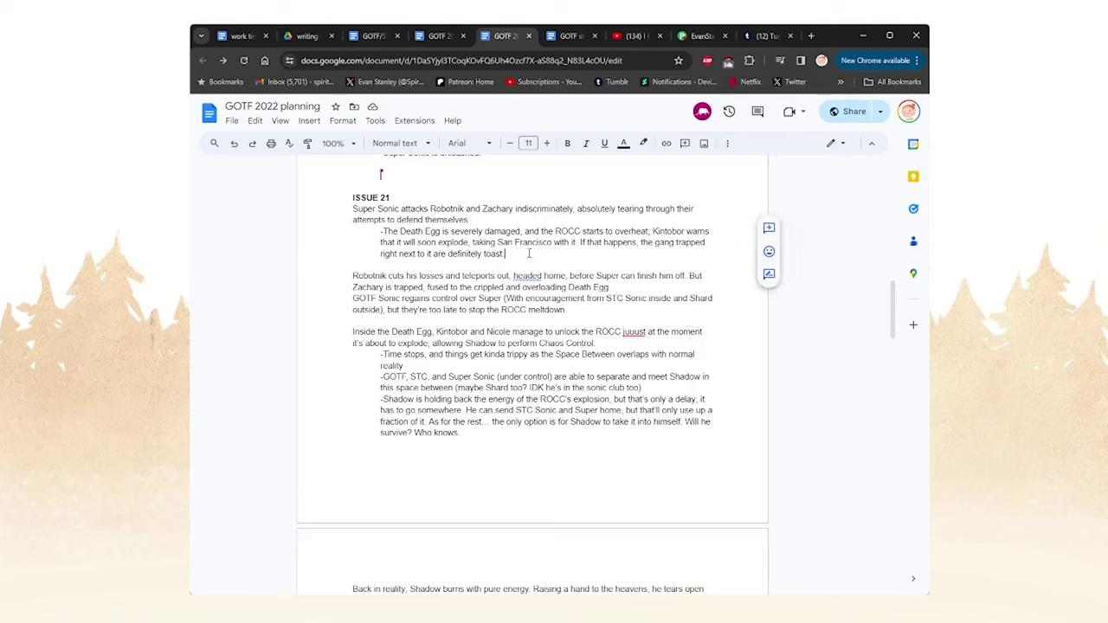
{"action": "left_click_drag", "start_coordinate": [417, 232], "coordinate": [606, 243]}
{"action": "left_click", "coordinate": [504, 254]}
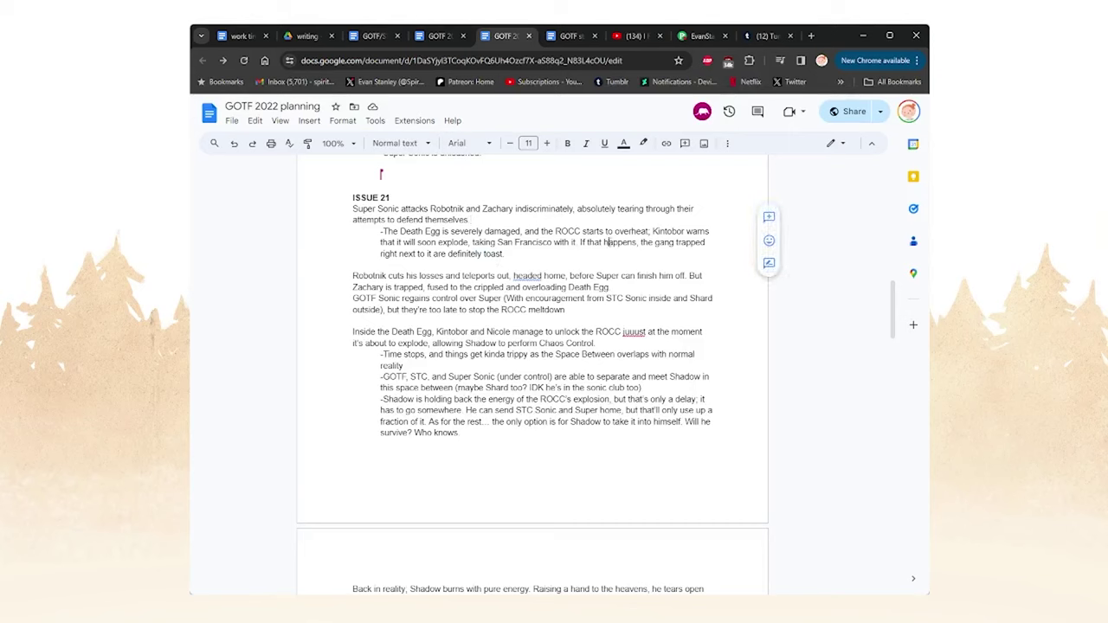
{"action": "left_click_drag", "start_coordinate": [525, 231], "coordinate": [625, 246]}
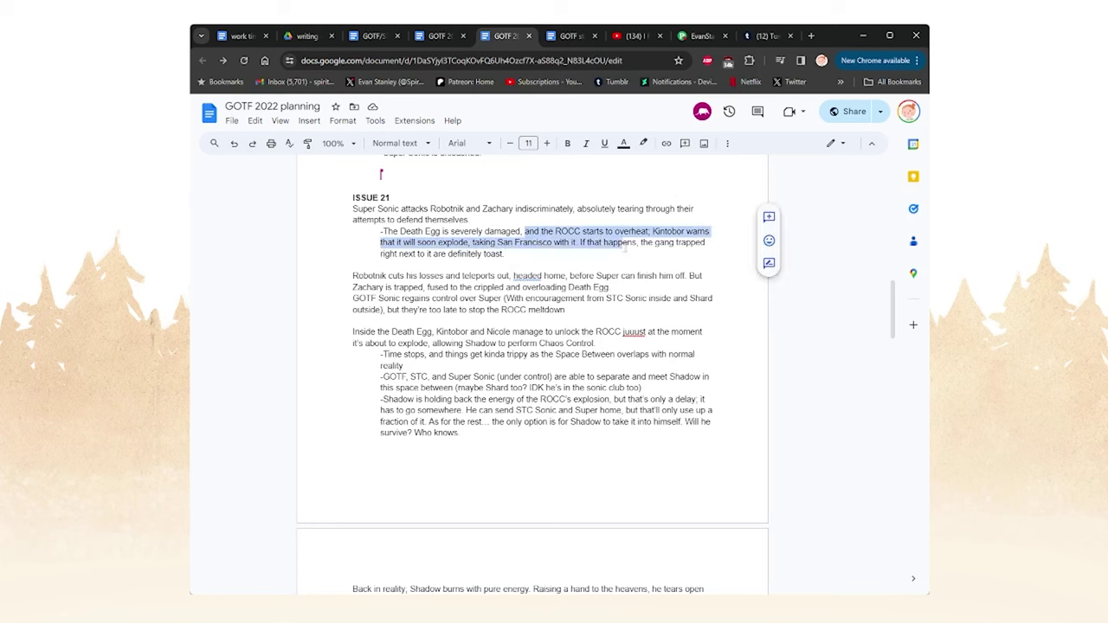
{"action": "left_click", "coordinate": [626, 245]}
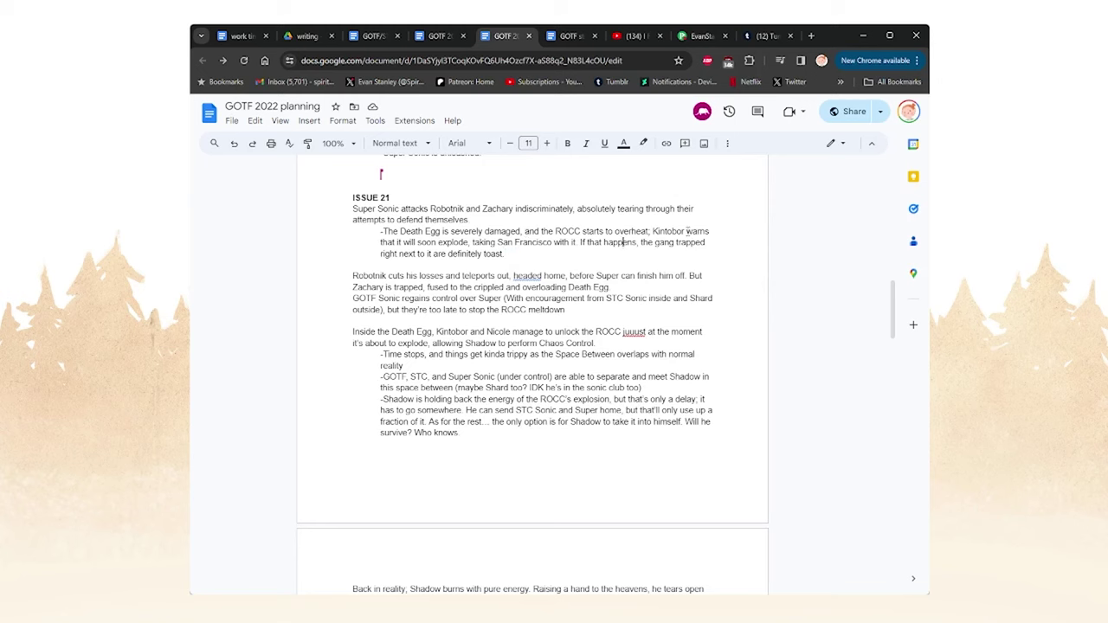
{"action": "left_click_drag", "start_coordinate": [380, 243], "coordinate": [555, 252]}
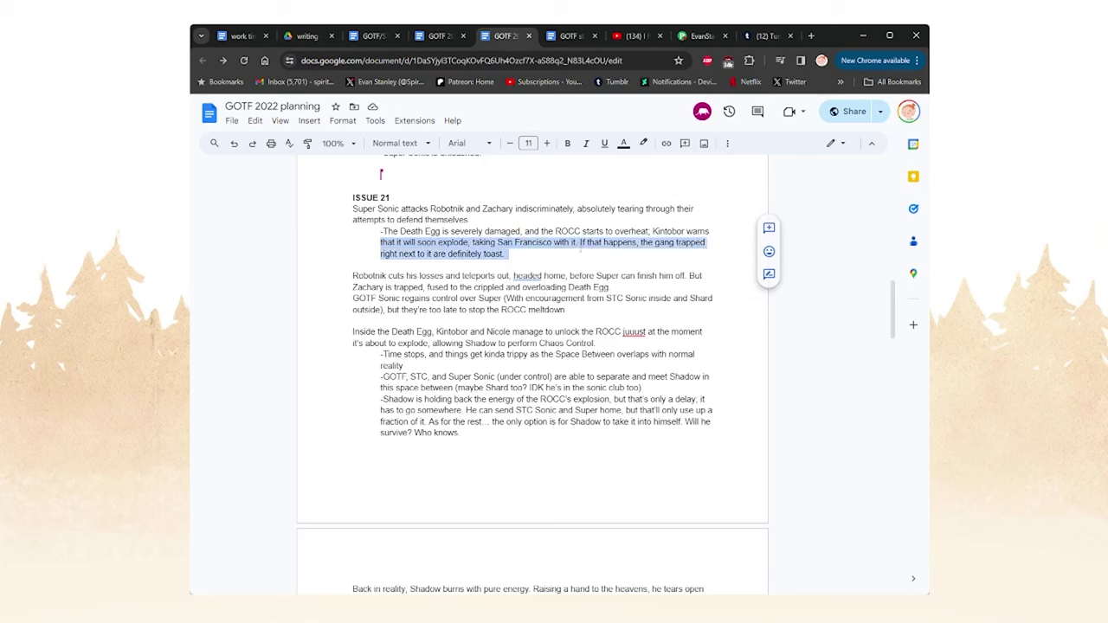
{"action": "left_click", "coordinate": [541, 249]}
- Read the paragraph on Robotnik's escape and Zachary's entrapment, highlighting "Robotnik cuts his losses and teleports out"
{"action": "scroll", "coordinate": [541, 248], "scroll_direction": "down", "scroll_amount": 1}
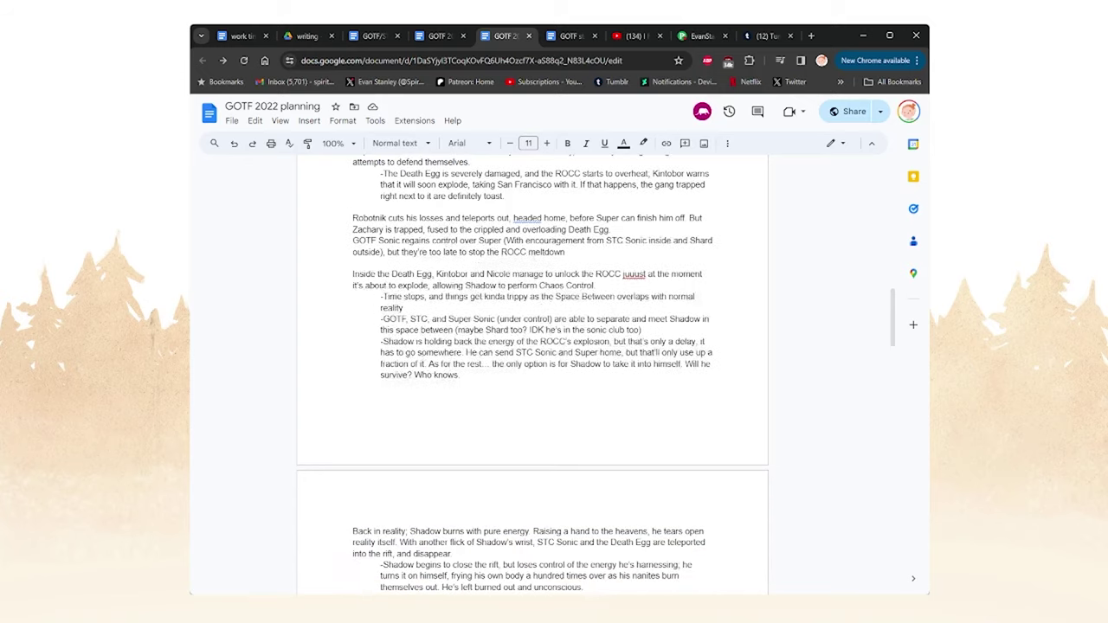
{"action": "scroll", "coordinate": [448, 201], "scroll_direction": "up", "scroll_amount": 2}
{"action": "scroll", "coordinate": [532, 197], "scroll_direction": "down", "scroll_amount": 2}
{"action": "left_click_drag", "start_coordinate": [356, 230], "coordinate": [472, 230]}
{"action": "left_click", "coordinate": [351, 231]}
{"action": "left_click_drag", "start_coordinate": [349, 218], "coordinate": [513, 218]}
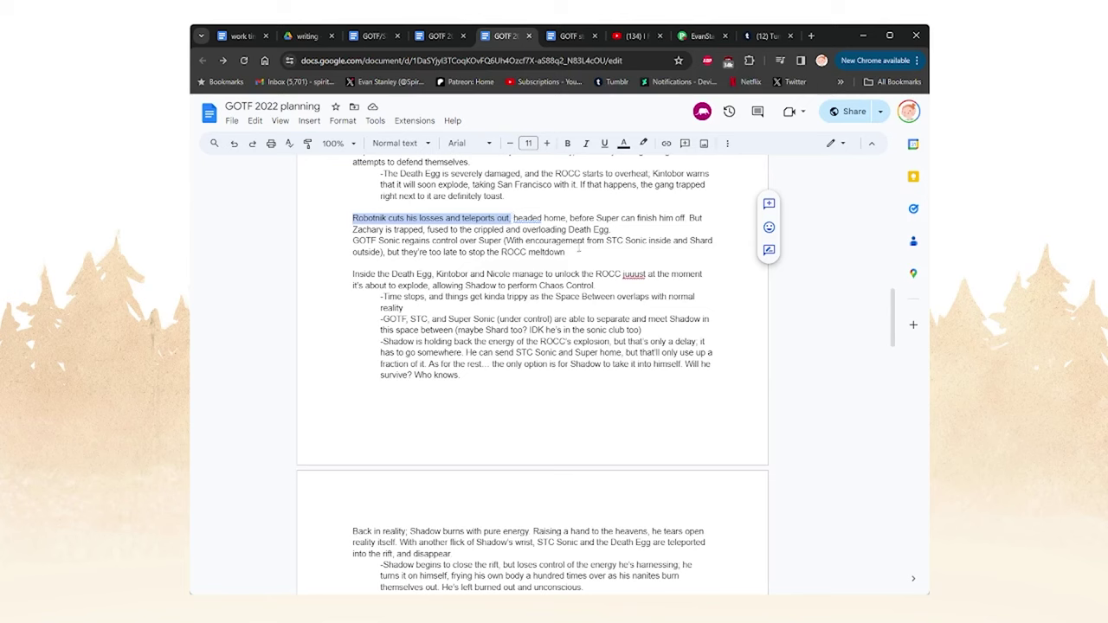
{"action": "left_click", "coordinate": [578, 244]}
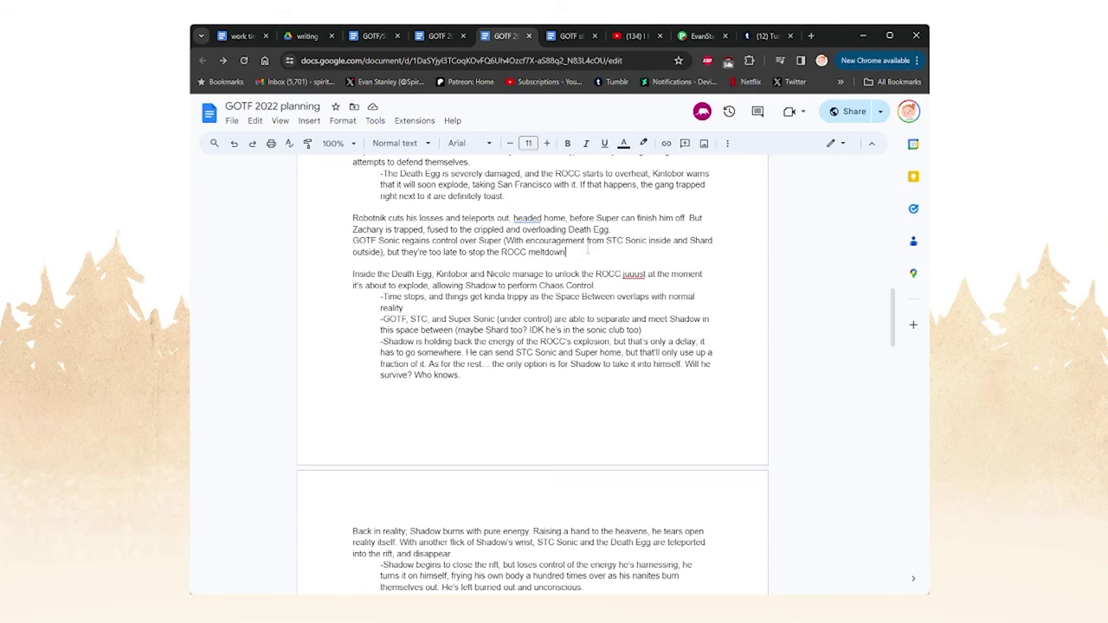
- Read the sentence about the ROCC meltdown coming too late to stop, highlighting "GOTF Sonic regains control over Super"
{"action": "scroll", "coordinate": [588, 249], "scroll_direction": "up", "scroll_amount": 2}
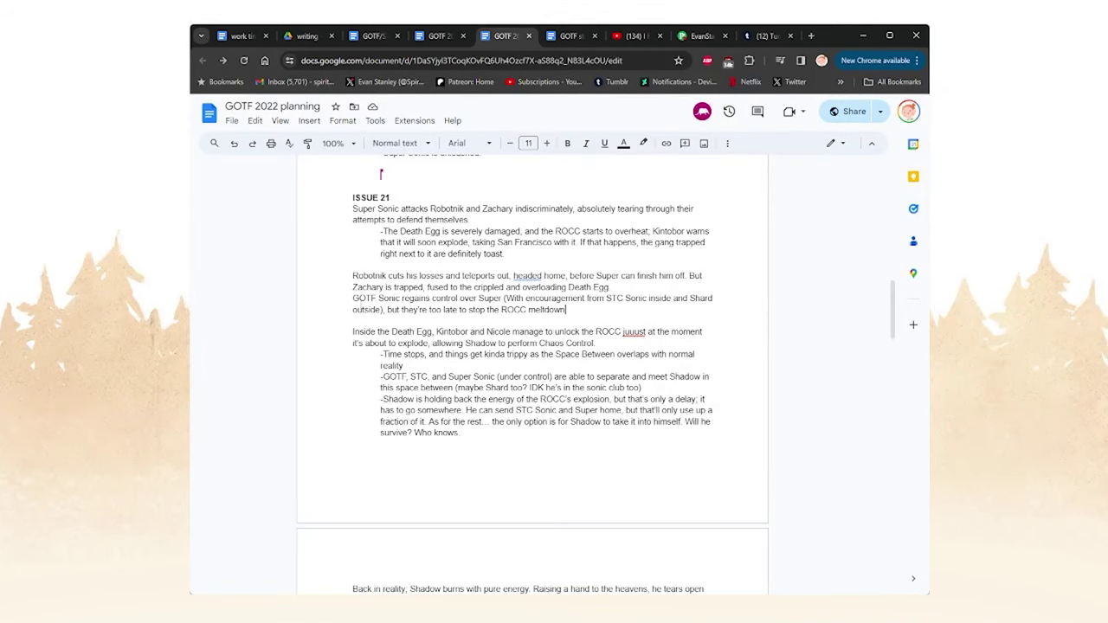
{"action": "left_click_drag", "start_coordinate": [365, 299], "coordinate": [595, 312]}
{"action": "left_click", "coordinate": [596, 311]}
{"action": "scroll", "coordinate": [596, 312], "scroll_direction": "down", "scroll_amount": 1}
{"action": "scroll", "coordinate": [358, 245], "scroll_direction": "down", "scroll_amount": 1}
{"action": "scroll", "coordinate": [358, 246], "scroll_direction": "up", "scroll_amount": 1}
{"action": "left_click_drag", "start_coordinate": [354, 243], "coordinate": [473, 244]}
{"action": "left_click", "coordinate": [353, 243]}
{"action": "left_click_drag", "start_coordinate": [353, 244], "coordinate": [502, 243]}
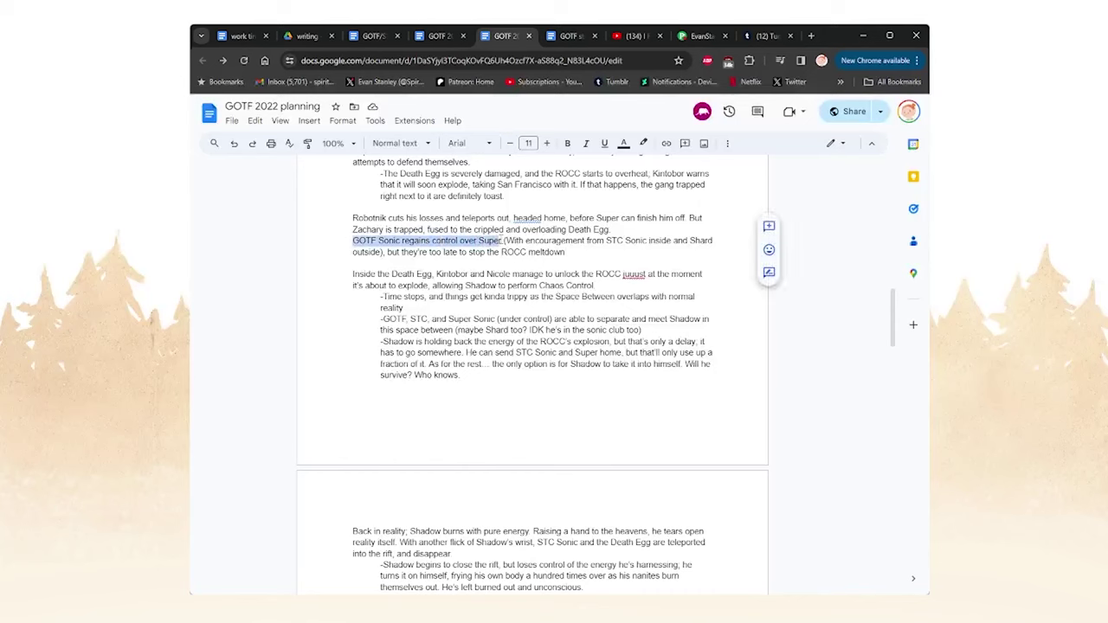
{"action": "left_click", "coordinate": [570, 252]}
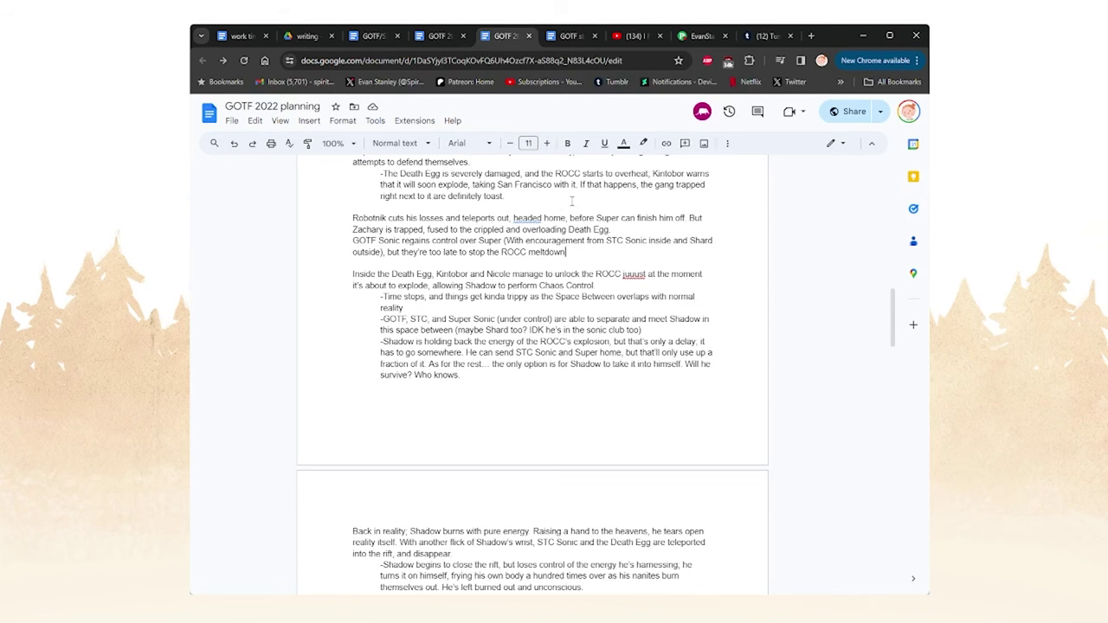
{"action": "scroll", "coordinate": [554, 329], "scroll_direction": "down", "scroll_amount": 1}
{"action": "scroll", "coordinate": [524, 298], "scroll_direction": "up", "scroll_amount": 1}
{"action": "scroll", "coordinate": [524, 298], "scroll_direction": "down", "scroll_amount": 1}
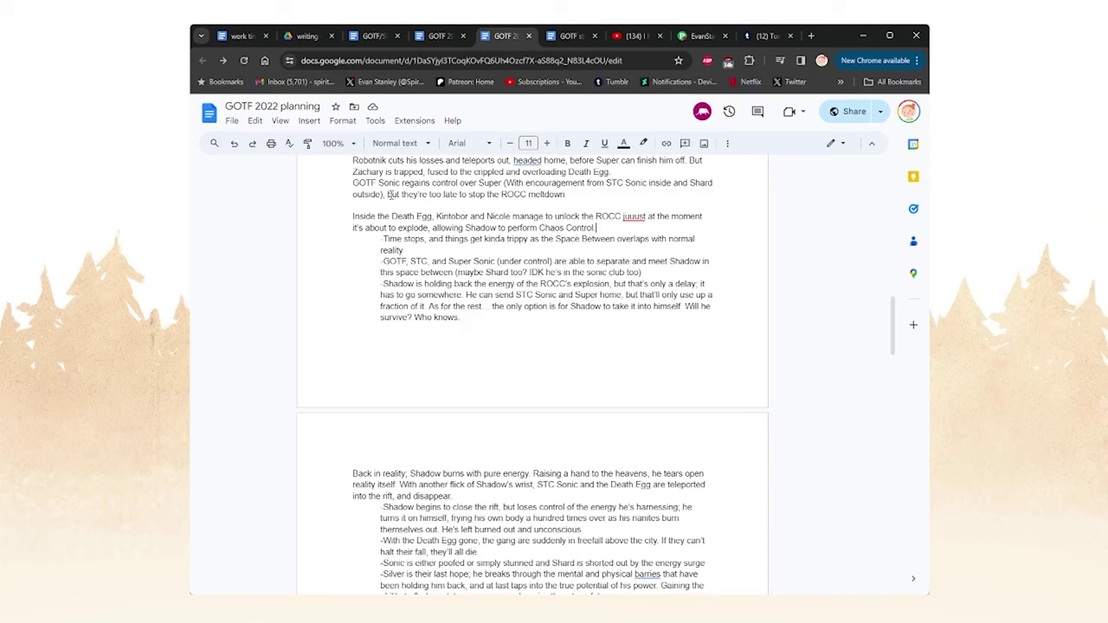
{"action": "left_click", "coordinate": [568, 195]}
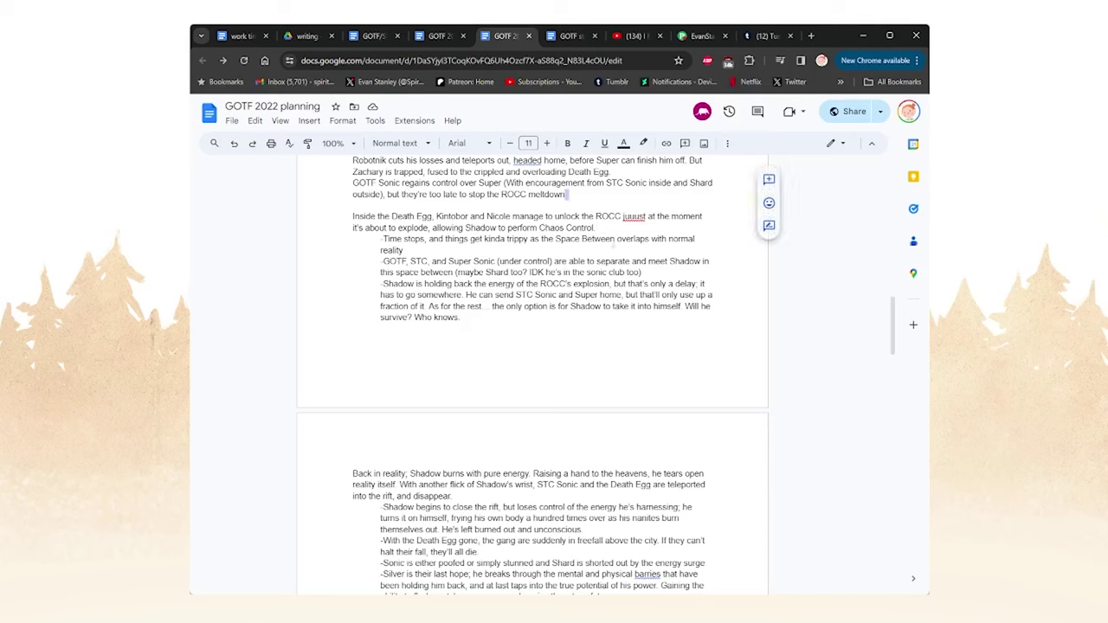
- Read the Chaos Control paragraph, highlighting "Inside the Death Egg, Kintobor and Nicole manage to unlock the ROCC"
{"action": "left_click_drag", "start_coordinate": [610, 223], "coordinate": [609, 216]}
{"action": "left_click", "coordinate": [603, 227]}
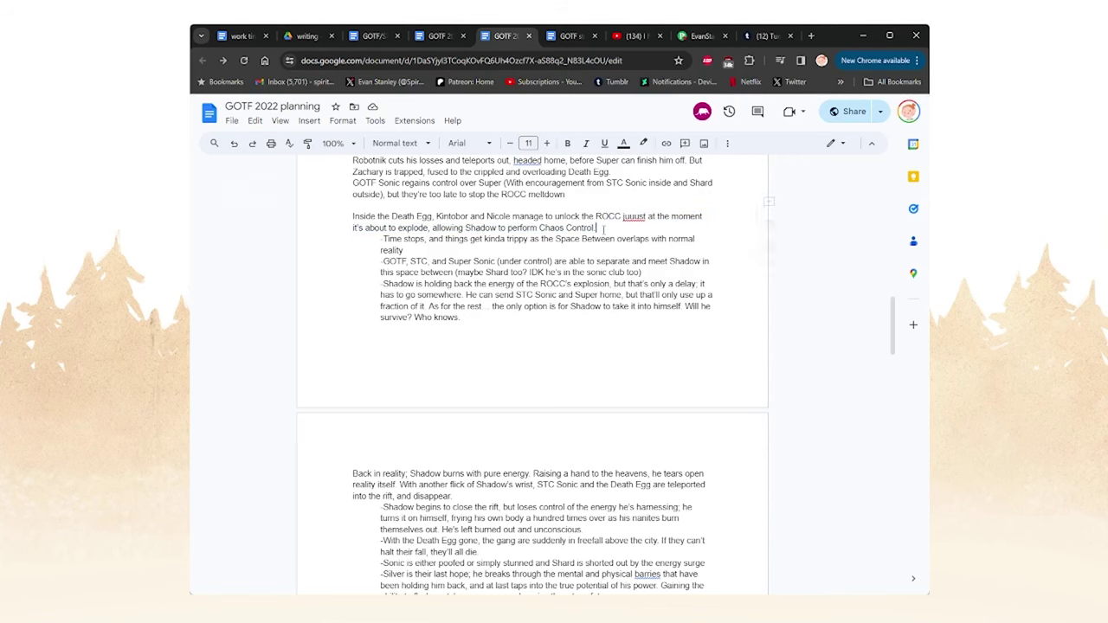
{"action": "scroll", "coordinate": [360, 222], "scroll_direction": "down", "scroll_amount": 1}
{"action": "scroll", "coordinate": [361, 222], "scroll_direction": "up", "scroll_amount": 1}
{"action": "left_click_drag", "start_coordinate": [350, 217], "coordinate": [622, 217]}
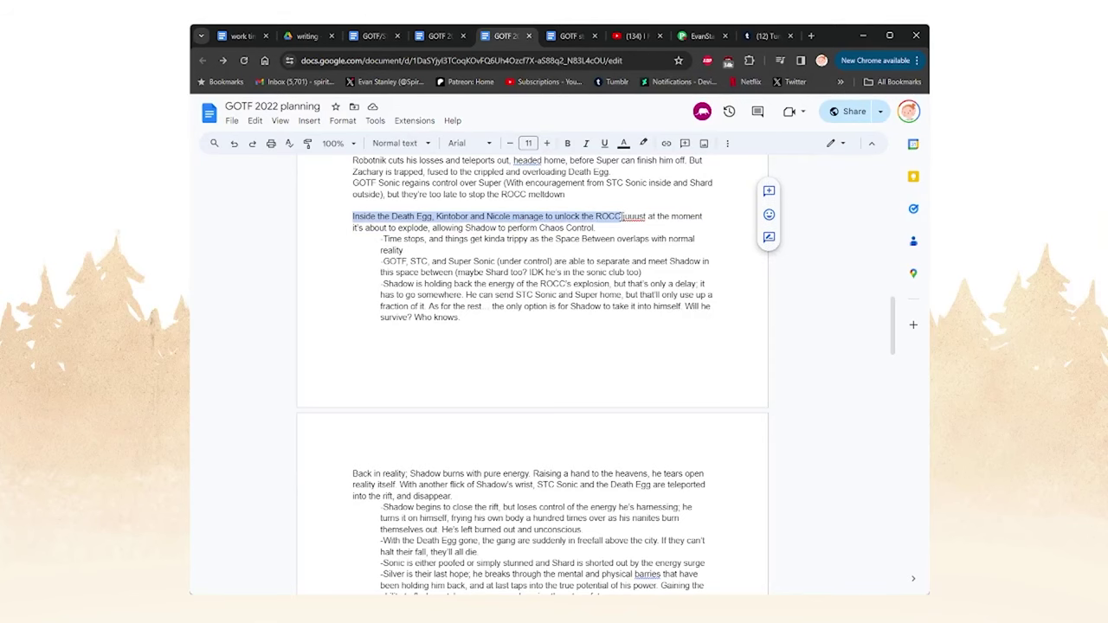
{"action": "left_click", "coordinate": [621, 225]}
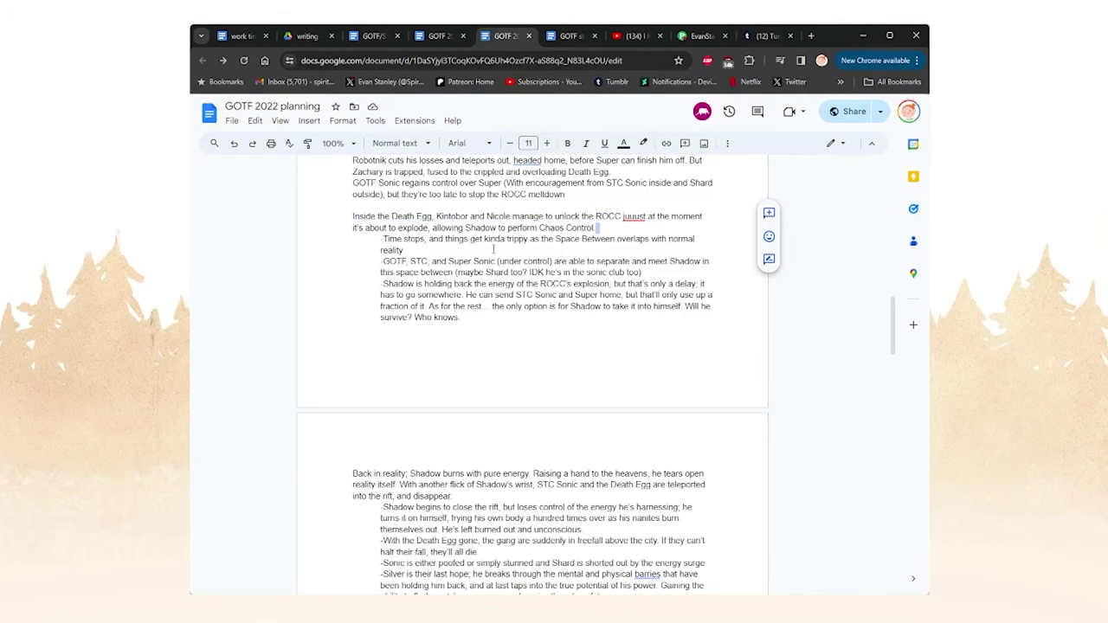
- Read the bullet about time stopping and the Space Between overlapping with normal reality
{"action": "scroll", "coordinate": [490, 248], "scroll_direction": "down", "scroll_amount": 1}
{"action": "left_click_drag", "start_coordinate": [381, 181], "coordinate": [466, 181]}
{"action": "scroll", "coordinate": [472, 225], "scroll_direction": "up", "scroll_amount": 1}
{"action": "scroll", "coordinate": [476, 294], "scroll_direction": "up", "scroll_amount": 2}
{"action": "left_click", "coordinate": [477, 318]}
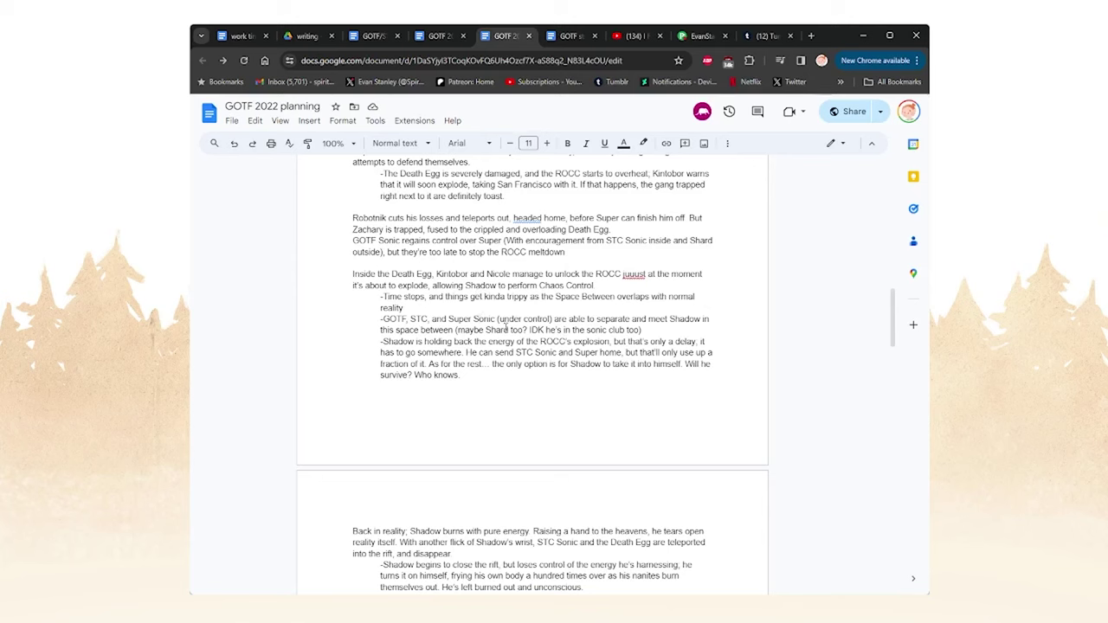
{"action": "left_click", "coordinate": [433, 308]}
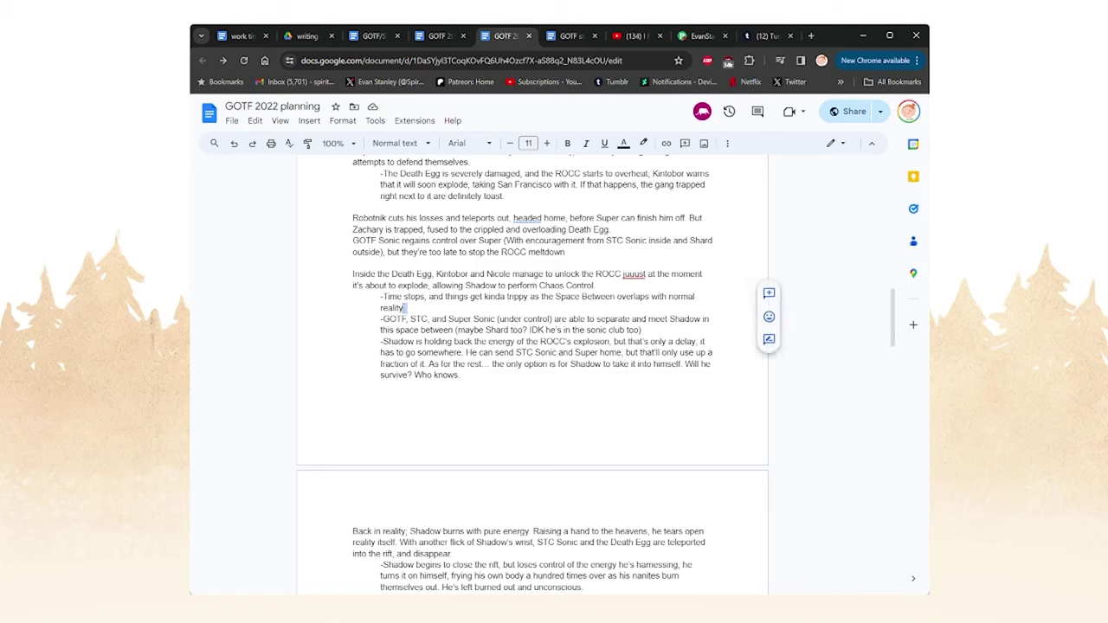
{"action": "left_click", "coordinate": [408, 308]}
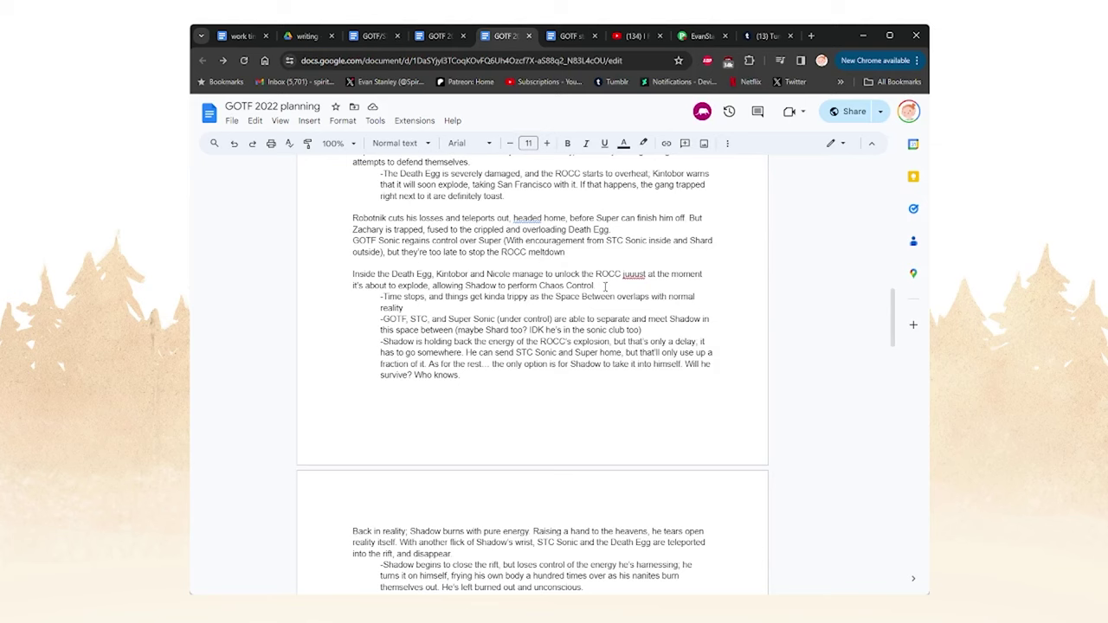
- Read the bullet about GOTF, STC and Super Sonic separating and meeting Shadow in the space between
{"action": "key", "text": "Down"}
{"action": "key", "text": "Down"}
{"action": "type", "text": "."}
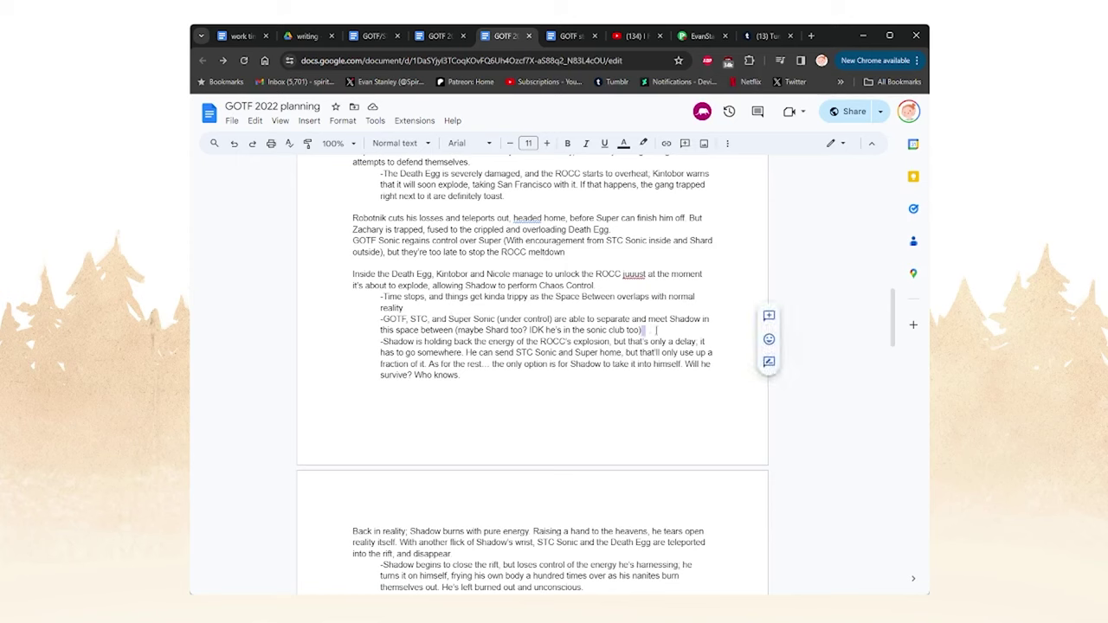
{"action": "key", "text": "Down"}
{"action": "key", "text": "Down"}
{"action": "key", "text": "End"}
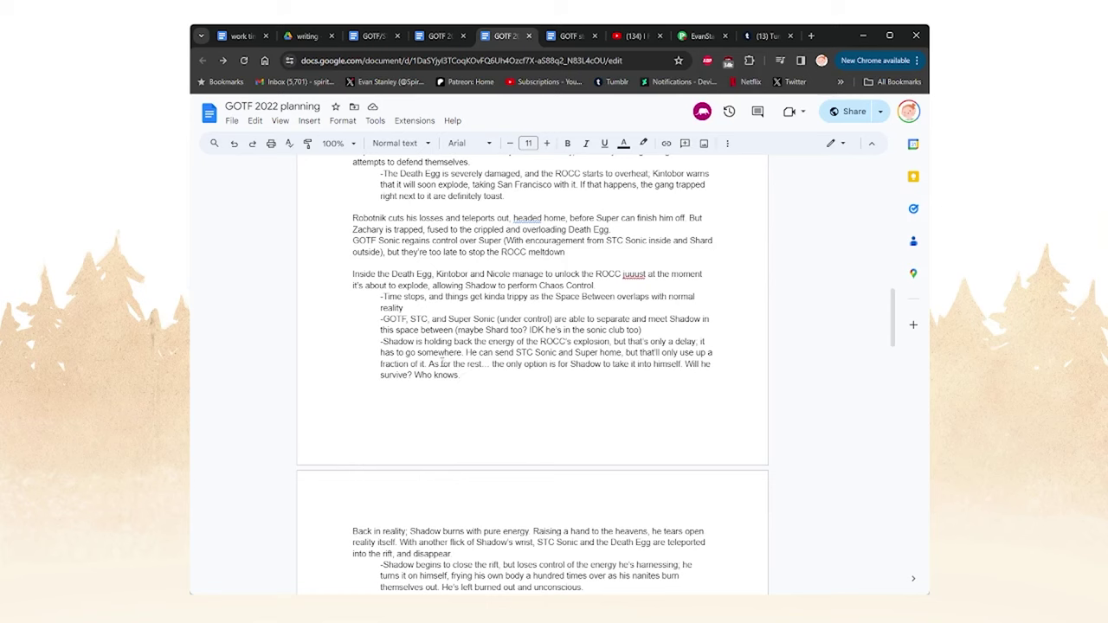
- Read the bullet on Shadow holding back the ROCC's explosion, highlighting the part about sending STC Sonic and Super home
{"action": "left_click_drag", "start_coordinate": [417, 343], "coordinate": [497, 384]}
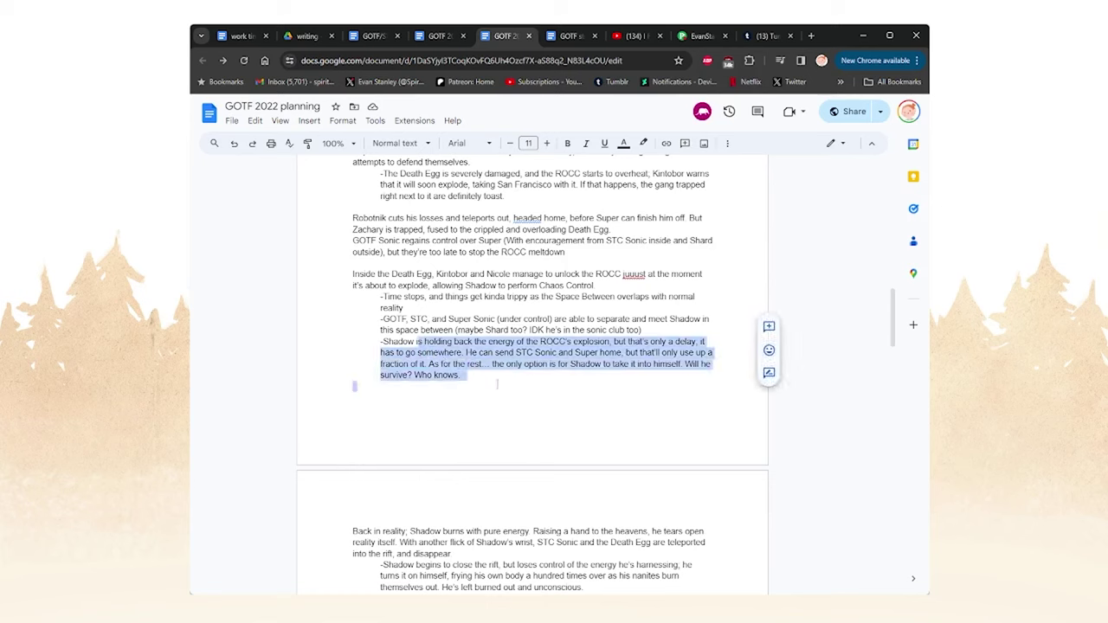
{"action": "left_click", "coordinate": [498, 383]}
{"action": "left_click_drag", "start_coordinate": [383, 342], "coordinate": [624, 295]}
{"action": "scroll", "coordinate": [378, 351], "scroll_direction": "down", "scroll_amount": 1}
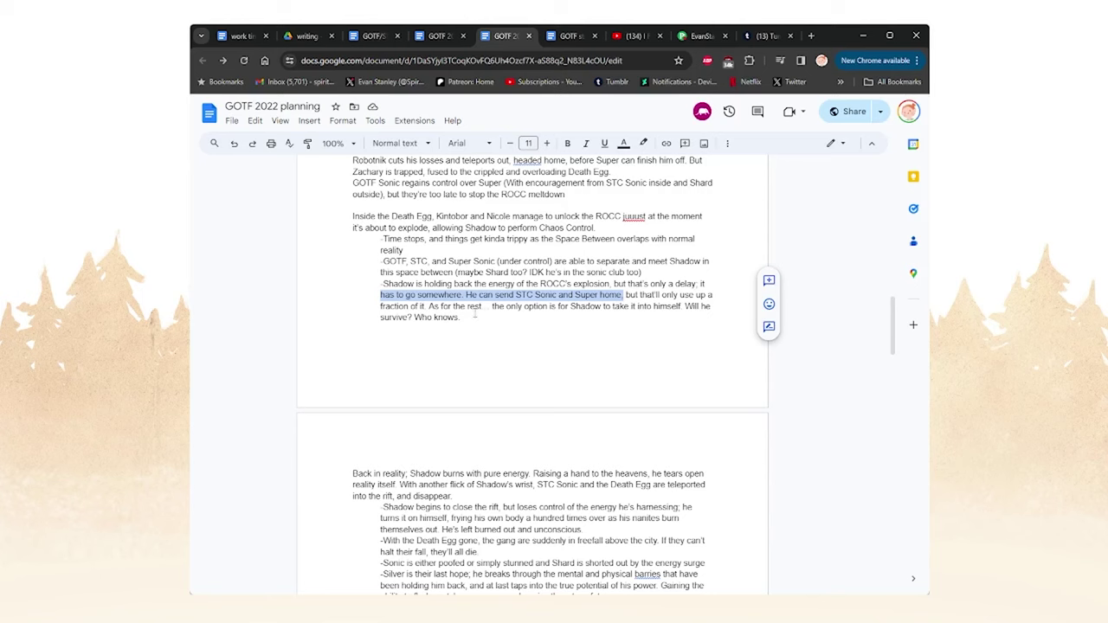
{"action": "left_click", "coordinate": [473, 309]}
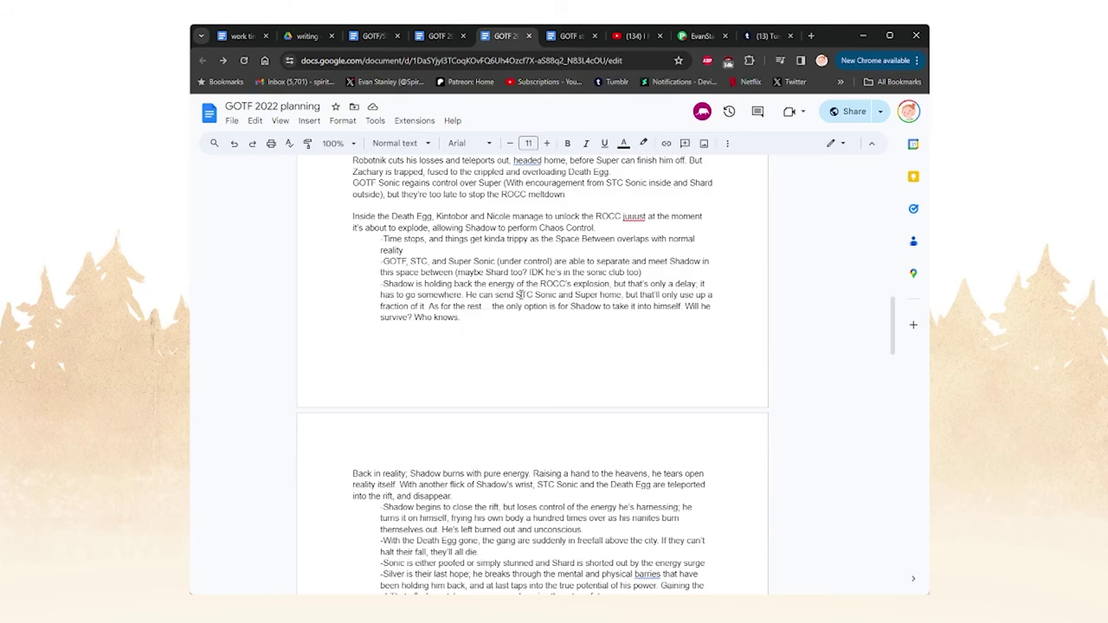
{"action": "left_click_drag", "start_coordinate": [519, 294], "coordinate": [622, 295]}
{"action": "scroll", "coordinate": [643, 243], "scroll_direction": "down", "scroll_amount": 1}
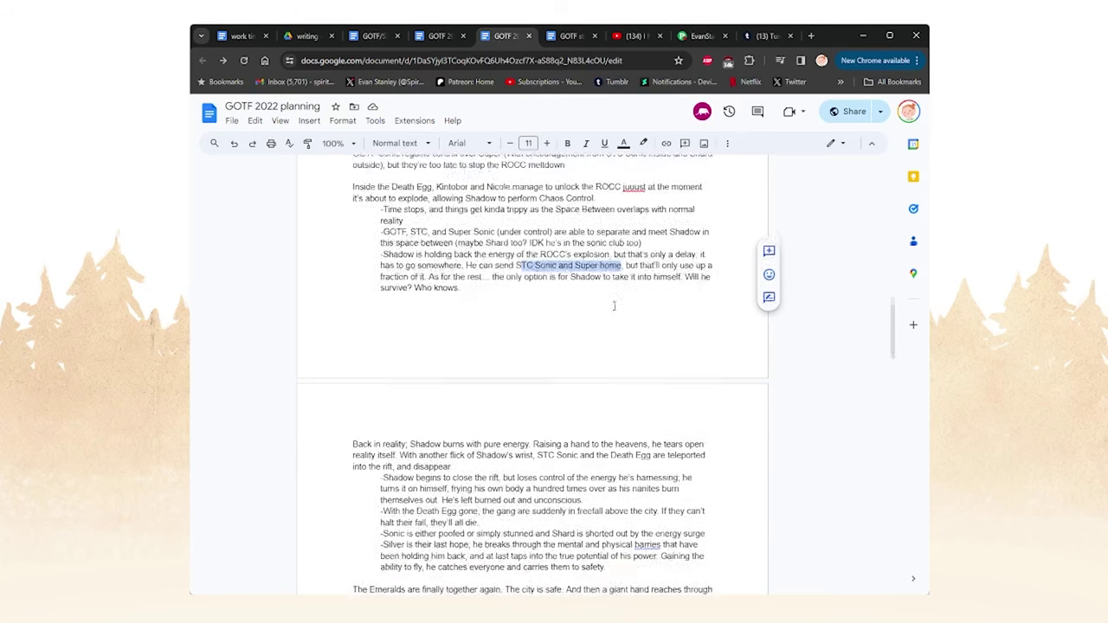
- Read the end of the Shadow bullet, highlighting "fraction of it" and the sentence about Shadow taking the energy into himself
{"action": "left_click", "coordinate": [643, 242]}
{"action": "left_click_drag", "start_coordinate": [380, 249], "coordinate": [428, 253]}
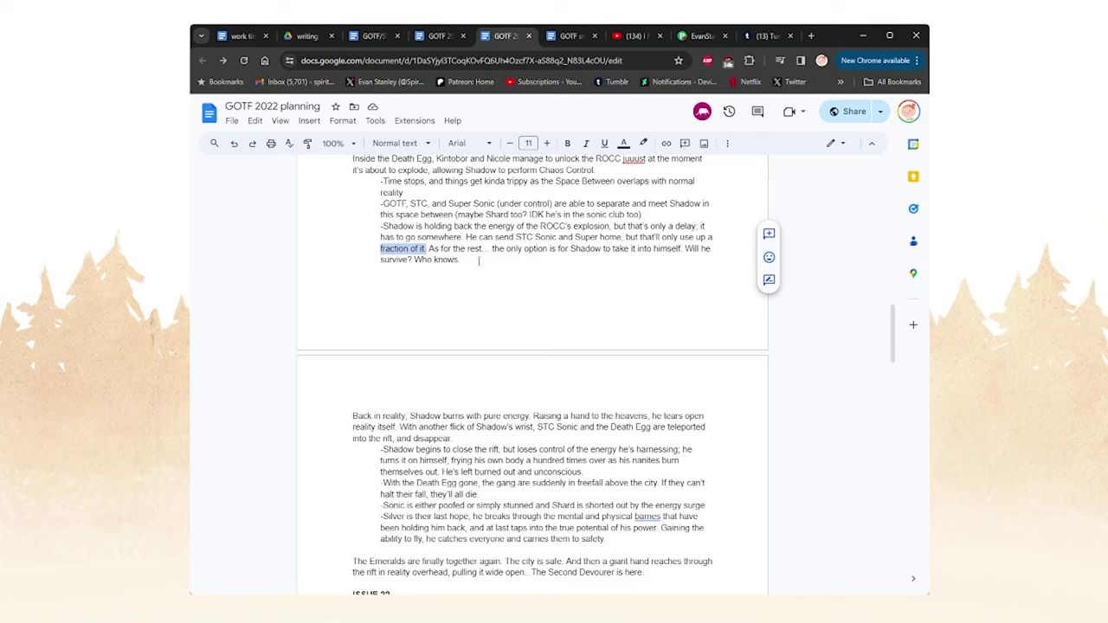
{"action": "left_click", "coordinate": [478, 261]}
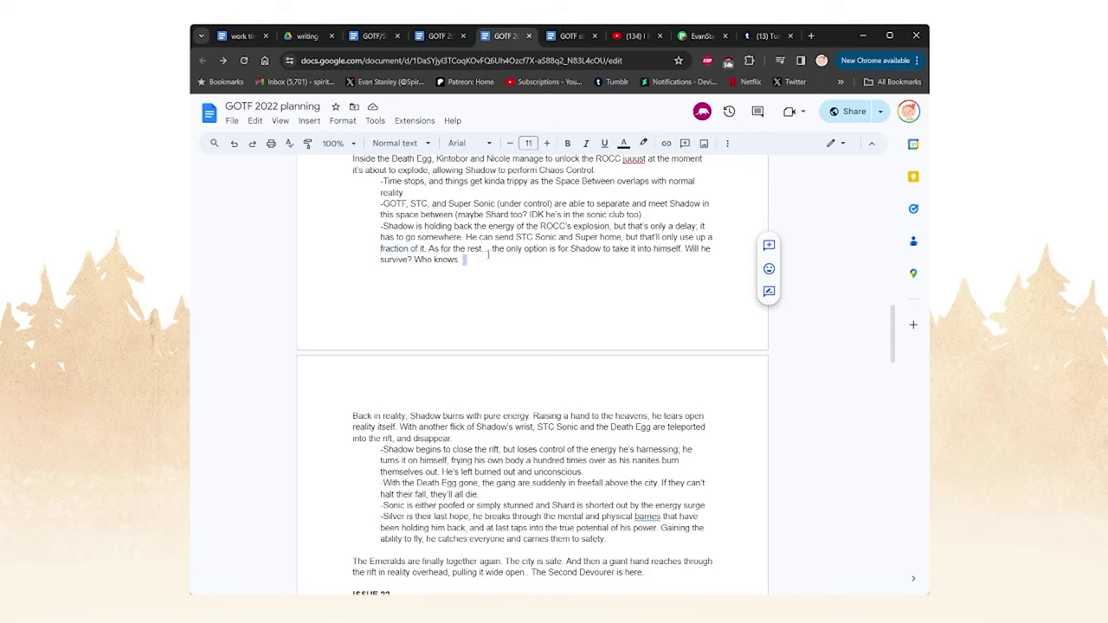
{"action": "left_click_drag", "start_coordinate": [435, 248], "coordinate": [684, 249]}
{"action": "left_click", "coordinate": [459, 263]}
{"action": "scroll", "coordinate": [459, 264], "scroll_direction": "down", "scroll_amount": 4}
{"action": "scroll", "coordinate": [467, 255], "scroll_direction": "up", "scroll_amount": 4}
{"action": "scroll", "coordinate": [470, 257], "scroll_direction": "down", "scroll_amount": 1}
{"action": "scroll", "coordinate": [475, 263], "scroll_direction": "up", "scroll_amount": 1}
{"action": "left_click_drag", "start_coordinate": [476, 262], "coordinate": [480, 259]}
{"action": "left_click", "coordinate": [478, 260]}
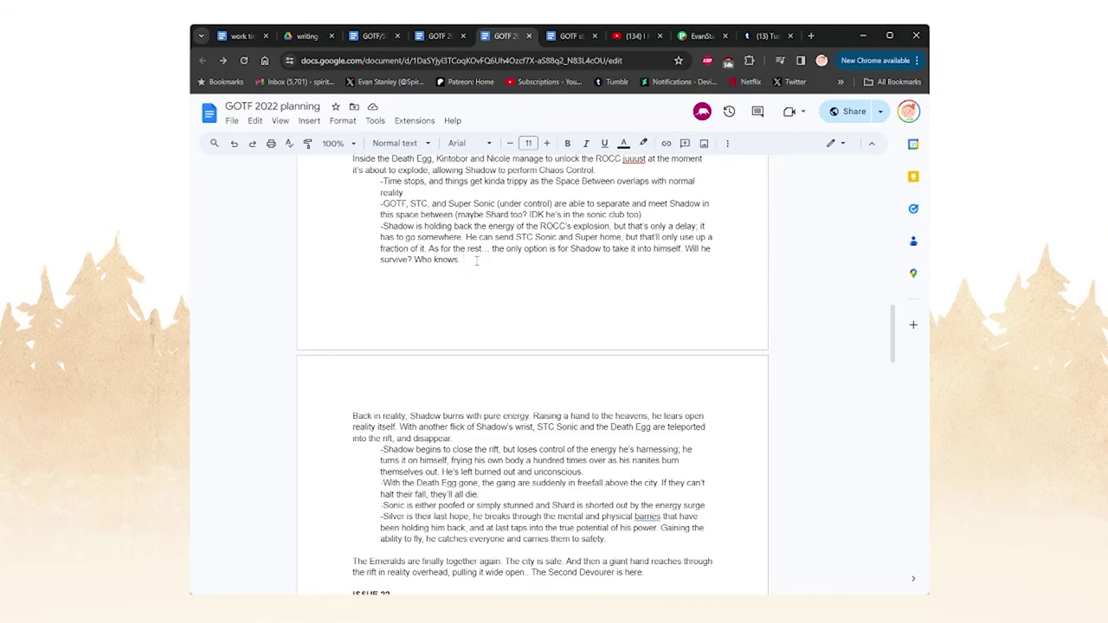
- Finish the bullet on whether Shadow survives and read the "Back in reality" paragraph about him burning with pure energy
{"action": "left_click_drag", "start_coordinate": [467, 264], "coordinate": [473, 259]}
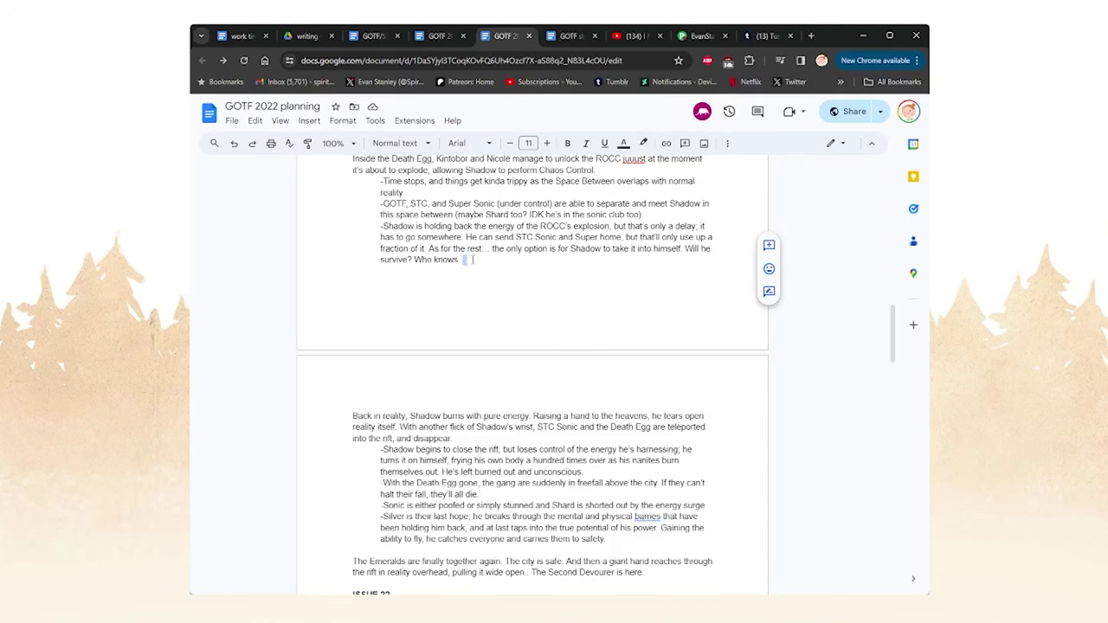
{"action": "scroll", "coordinate": [472, 260], "scroll_direction": "down", "scroll_amount": 1}
{"action": "left_click", "coordinate": [467, 379]}
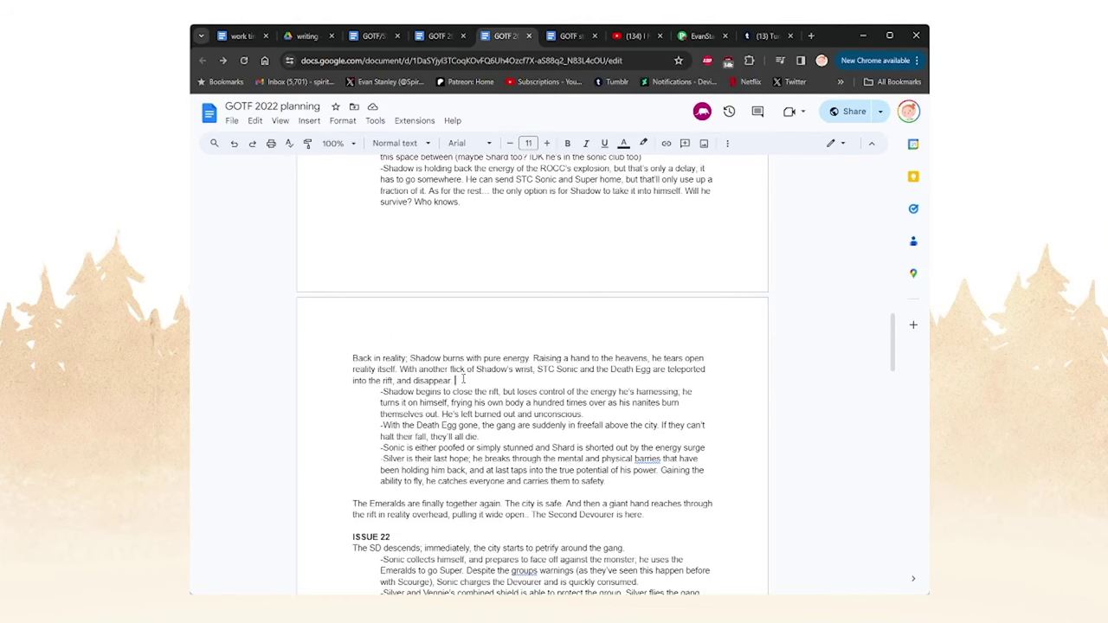
{"action": "scroll", "coordinate": [452, 381], "scroll_direction": "down", "scroll_amount": 2}
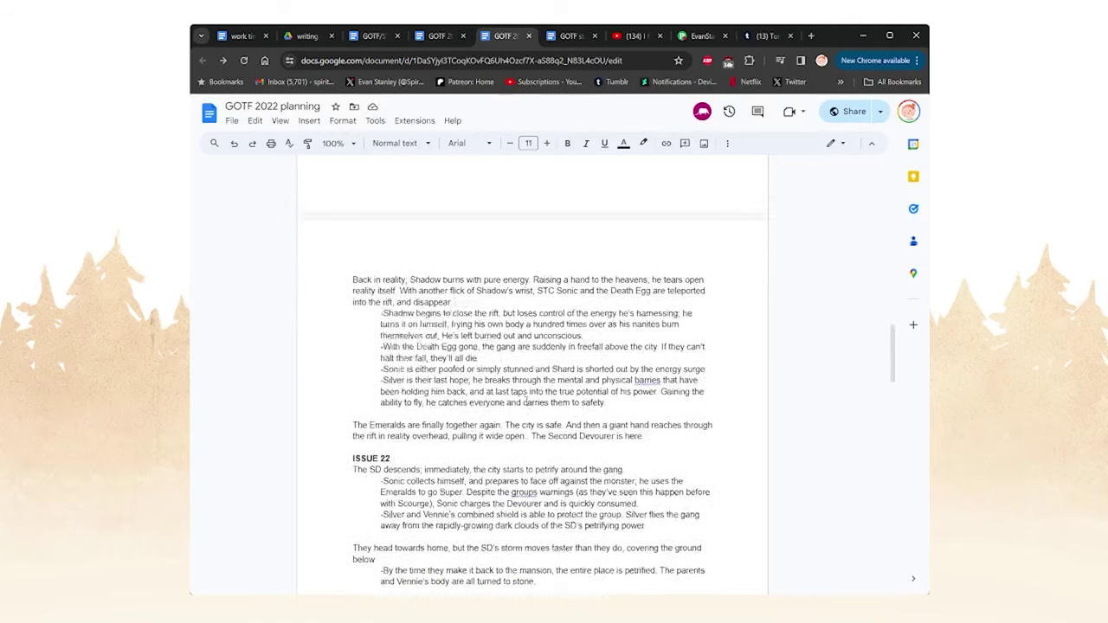
{"action": "scroll", "coordinate": [526, 403], "scroll_direction": "up", "scroll_amount": 2}
{"action": "left_click", "coordinate": [485, 436]}
- Reread the "Back in reality" lines on STC Sonic and the Death Egg being teleported into the rift
{"action": "double_click", "coordinate": [459, 381]}
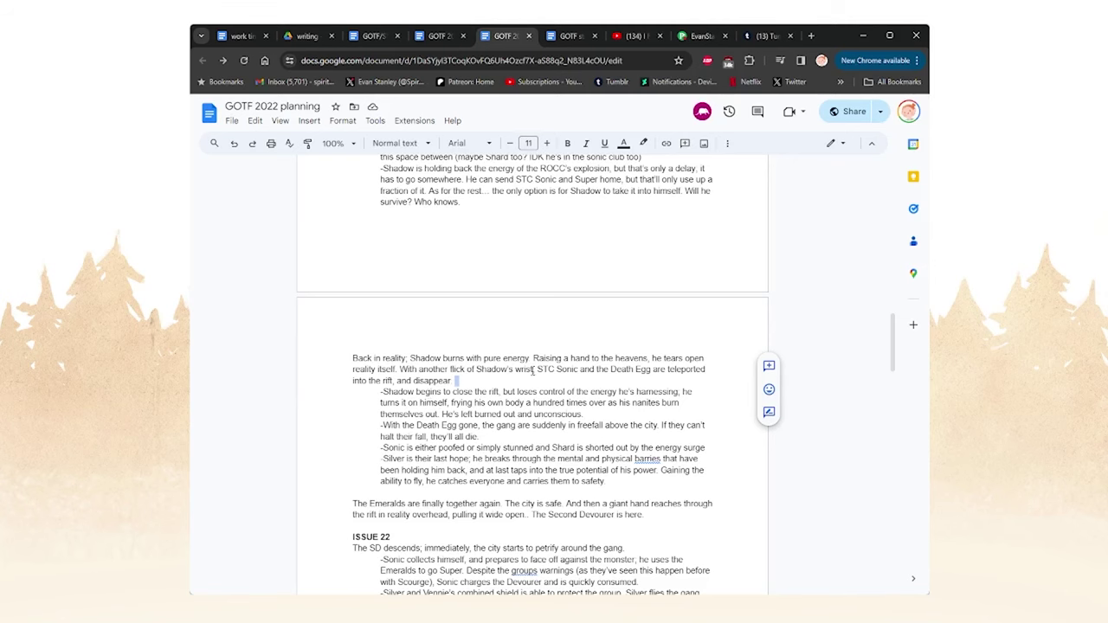
{"action": "left_click", "coordinate": [367, 370], "text": "shift"}
{"action": "key", "text": "Right"}
{"action": "scroll", "coordinate": [516, 369], "scroll_direction": "down", "scroll_amount": 2}
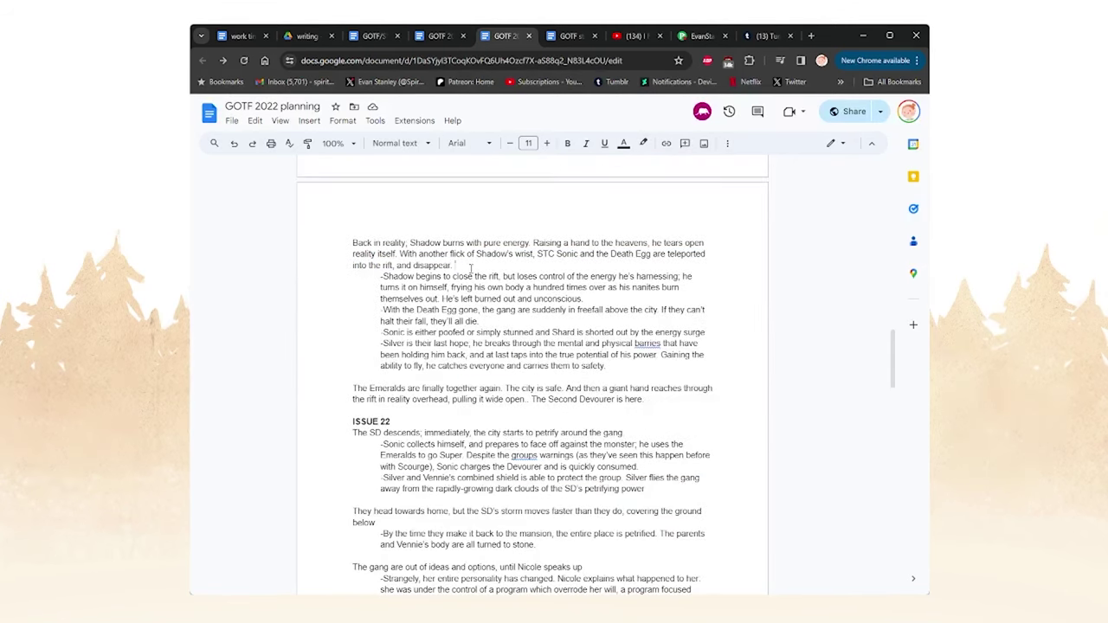
{"action": "key", "text": "shift+End"}
{"action": "key", "text": "BackSpace"}
{"action": "scroll", "coordinate": [424, 274], "scroll_direction": "down", "scroll_amount": 1}
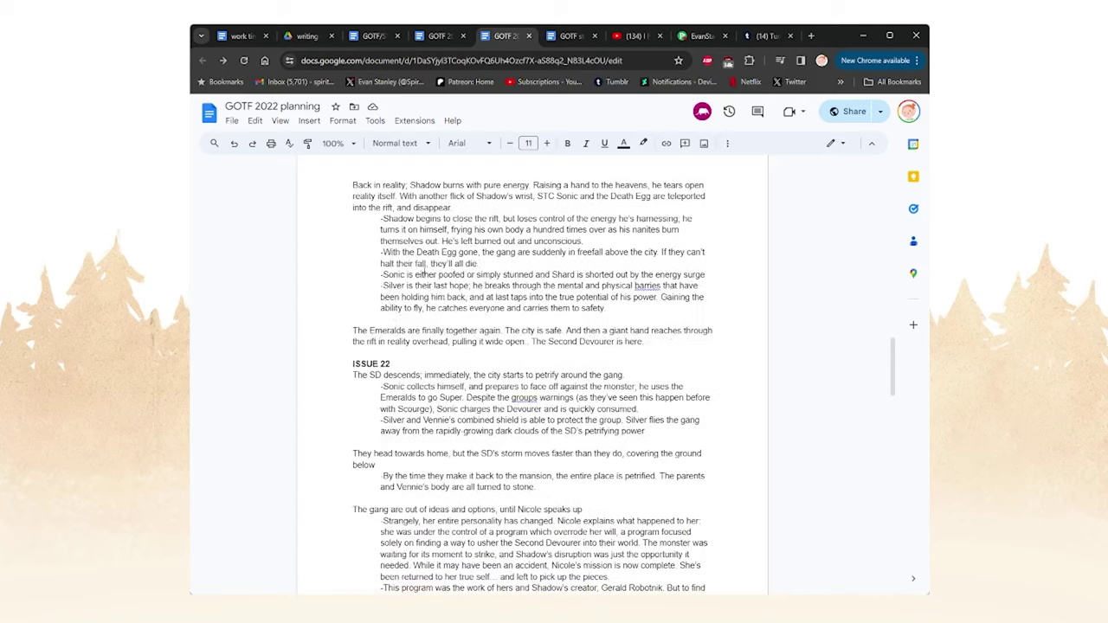
- Read the bullets on Shadow closing the rift and the gang falling above the city, highlighting them while reading
{"action": "left_click_drag", "start_coordinate": [403, 232], "coordinate": [544, 232]}
{"action": "left_click", "coordinate": [368, 219]}
{"action": "mouse_move", "coordinate": [368, 219]}
{"action": "left_mouse_down"}
{"action": "mouse_move", "coordinate": [707, 223]}
{"action": "mouse_move", "coordinate": [692, 229]}
{"action": "mouse_move", "coordinate": [698, 217]}
{"action": "mouse_move", "coordinate": [702, 241]}
{"action": "mouse_move", "coordinate": [683, 239]}
{"action": "left_mouse_up"}
{"action": "left_click", "coordinate": [382, 253]}
{"action": "left_click_drag", "start_coordinate": [360, 263], "coordinate": [475, 263]}
{"action": "left_click", "coordinate": [472, 264]}
- Highlight the closing Issue 21 passage about the Emeralds and the Second Devourer, including the Sonic and Silver bullets
{"action": "left_click_drag", "start_coordinate": [393, 330], "coordinate": [659, 343]}
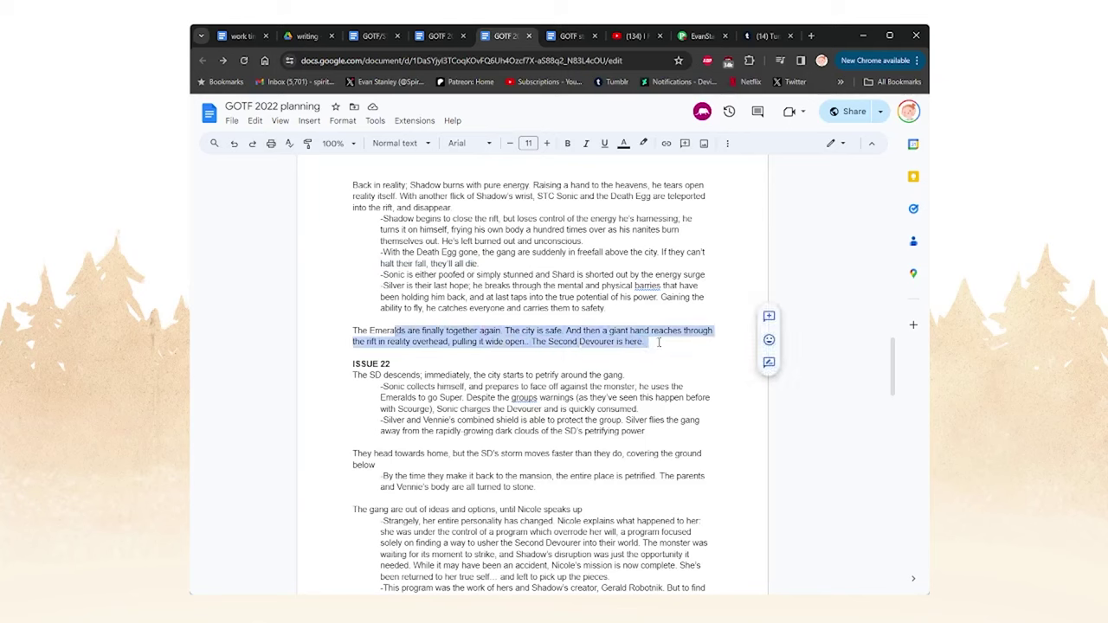
{"action": "left_click", "coordinate": [659, 343]}
{"action": "left_click_drag", "start_coordinate": [379, 274], "coordinate": [645, 342]}
{"action": "left_click", "coordinate": [645, 341]}
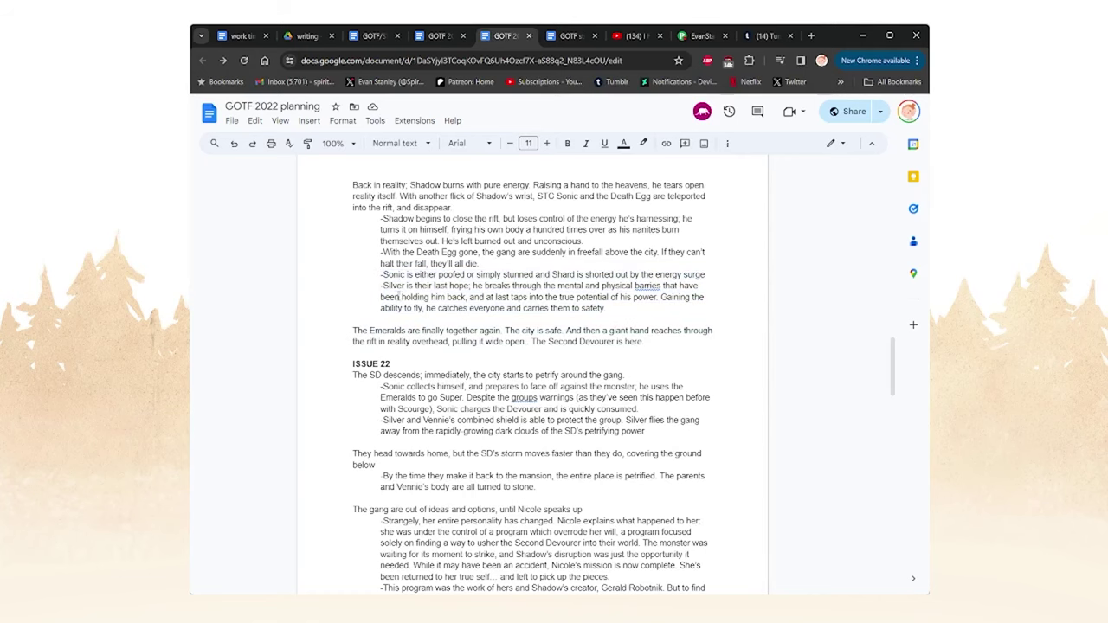
- Go back to the bullet on Shadow losing control of the energy and highlight it whole
{"action": "left_click_drag", "start_coordinate": [381, 230], "coordinate": [468, 297]}
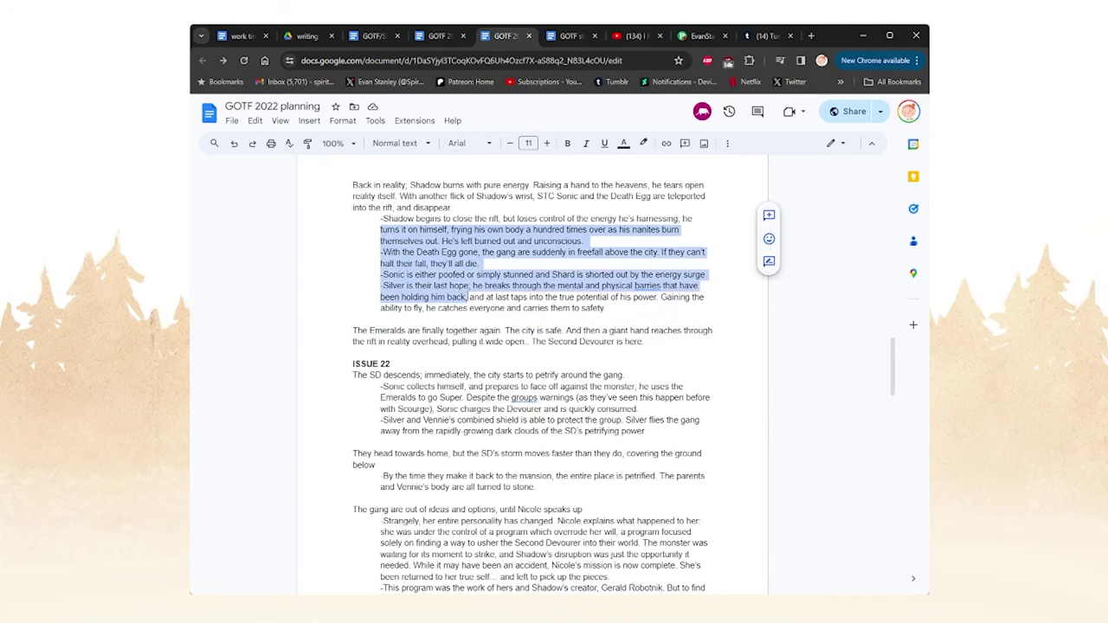
{"action": "left_click", "coordinate": [469, 297]}
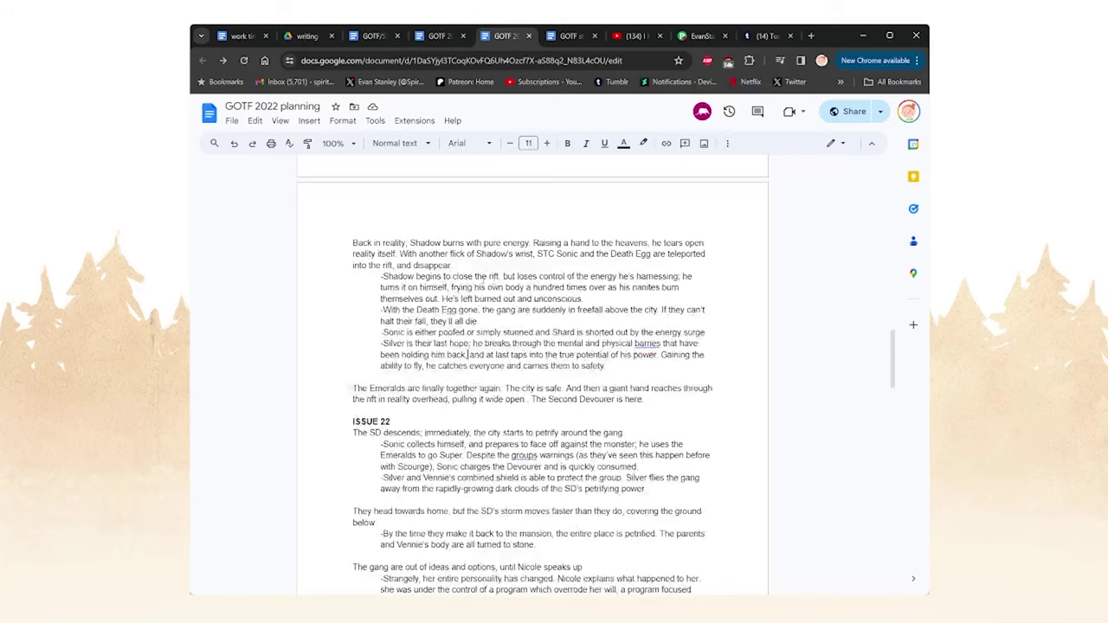
{"action": "triple_click", "coordinate": [376, 218]}
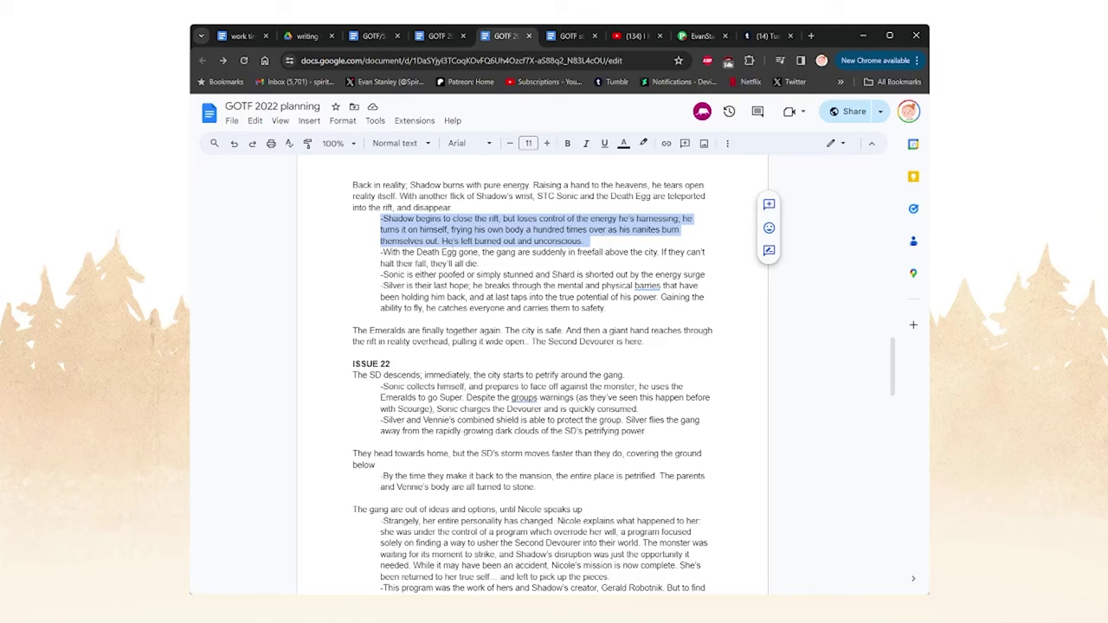
{"action": "left_click", "coordinate": [491, 264]}
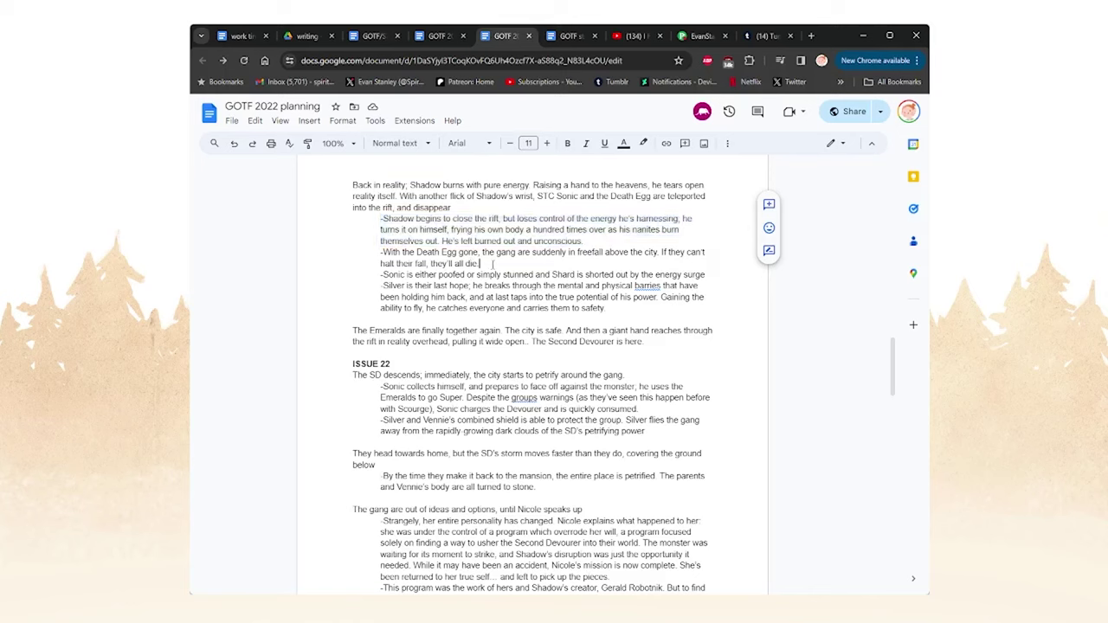
- Read the freefall bullet and the bullet on Sonic being poofed or stunned and Shard shorting out, highlighting each
{"action": "triple_click", "coordinate": [381, 253]}
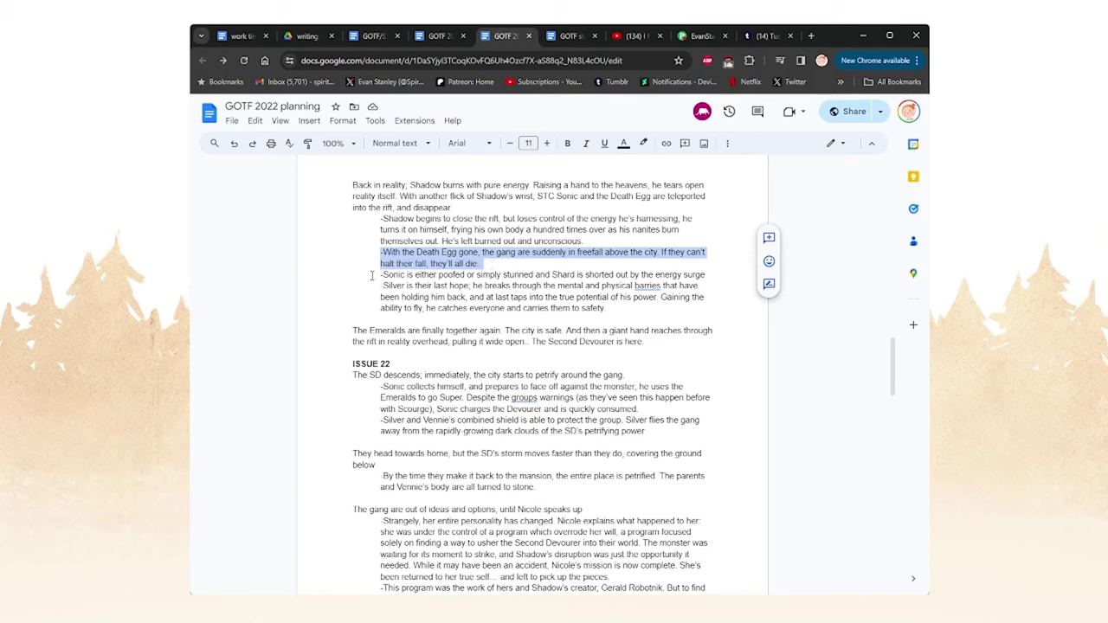
{"action": "left_click_drag", "start_coordinate": [378, 275], "coordinate": [709, 276]}
{"action": "left_click", "coordinate": [709, 276]}
{"action": "scroll", "coordinate": [708, 275], "scroll_direction": "down", "scroll_amount": 2}
{"action": "scroll", "coordinate": [436, 274], "scroll_direction": "up", "scroll_amount": 2}
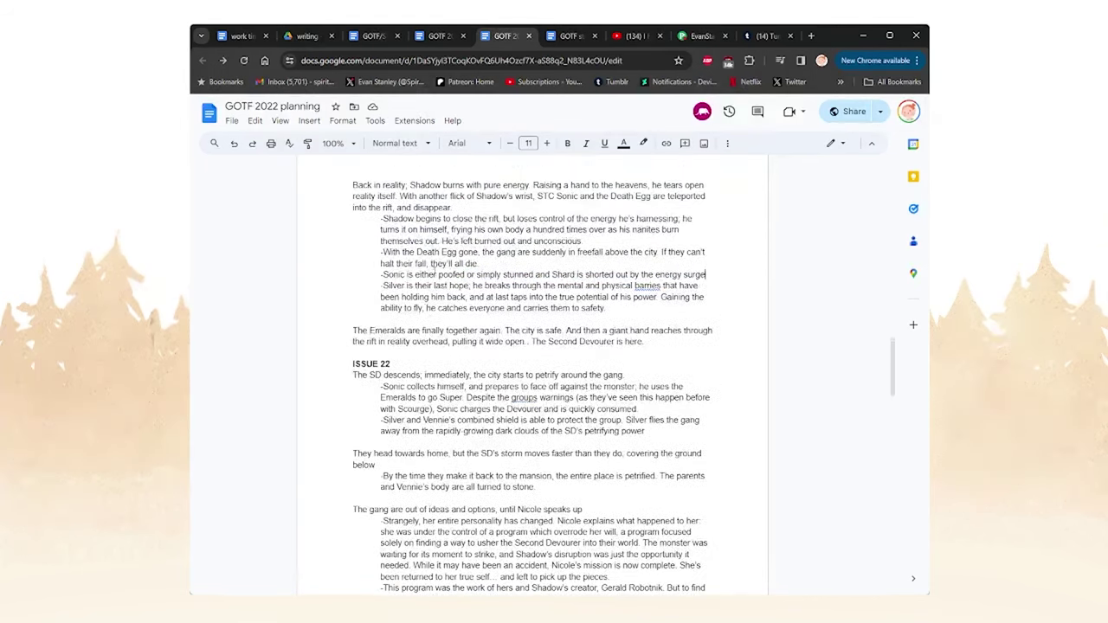
{"action": "key", "text": "BackSpace"}
- Read the bullet on Silver breaking through his barriers and carrying everyone to safety, highlighting its first line
{"action": "left_click_drag", "start_coordinate": [381, 286], "coordinate": [714, 284]}
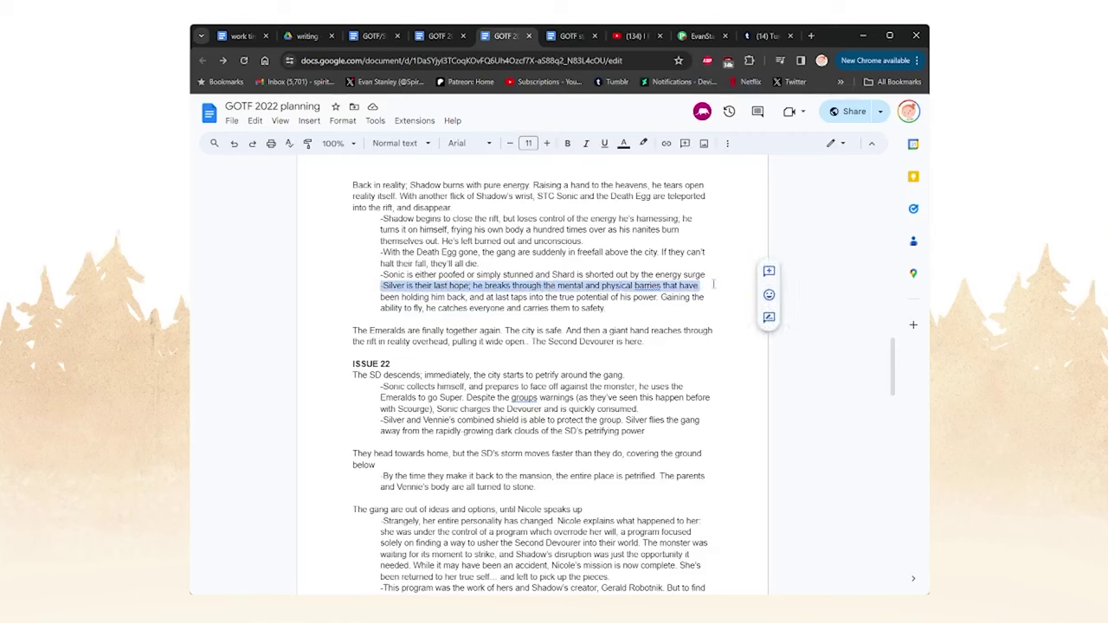
{"action": "left_click", "coordinate": [370, 286]}
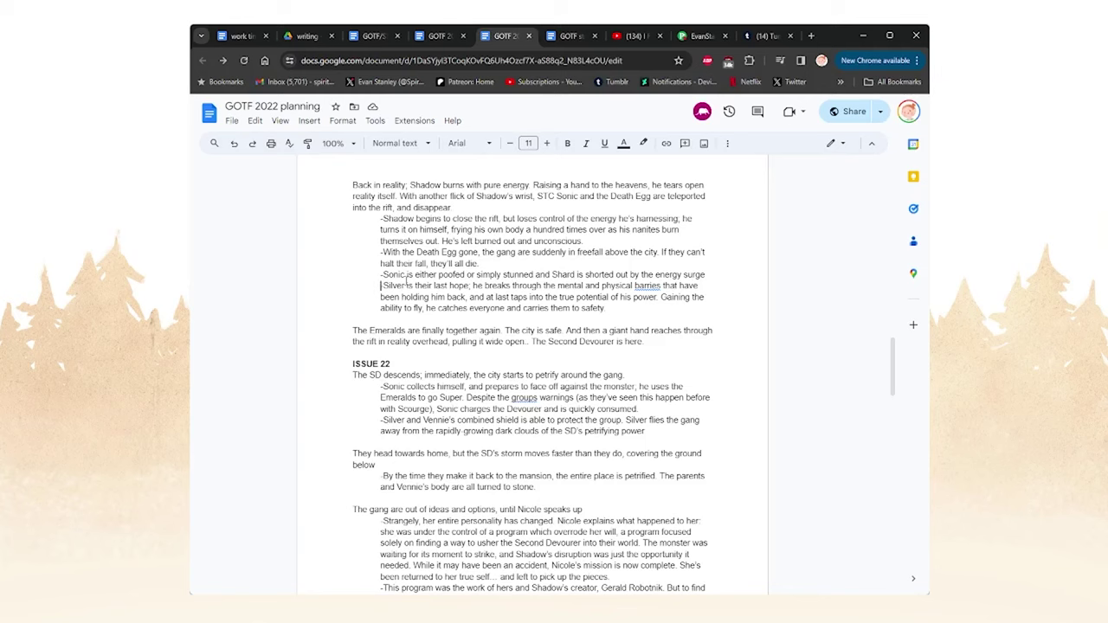
{"action": "left_click", "coordinate": [632, 308]}
{"action": "scroll", "coordinate": [590, 293], "scroll_direction": "down", "scroll_amount": 1}
{"action": "scroll", "coordinate": [591, 292], "scroll_direction": "up", "scroll_amount": 1}
{"action": "double_click", "coordinate": [422, 320]}
- Split the closing Issue 21 paragraph before "And then a giant hand", leaving blank lines after "The city is safe."
{"action": "left_click_drag", "start_coordinate": [388, 341], "coordinate": [648, 342]}
{"action": "left_click", "coordinate": [644, 342]}
{"action": "left_click_drag", "start_coordinate": [344, 330], "coordinate": [528, 341]}
{"action": "left_click", "coordinate": [563, 335]}
{"action": "key", "text": "Return"}
{"action": "key", "text": "Return"}
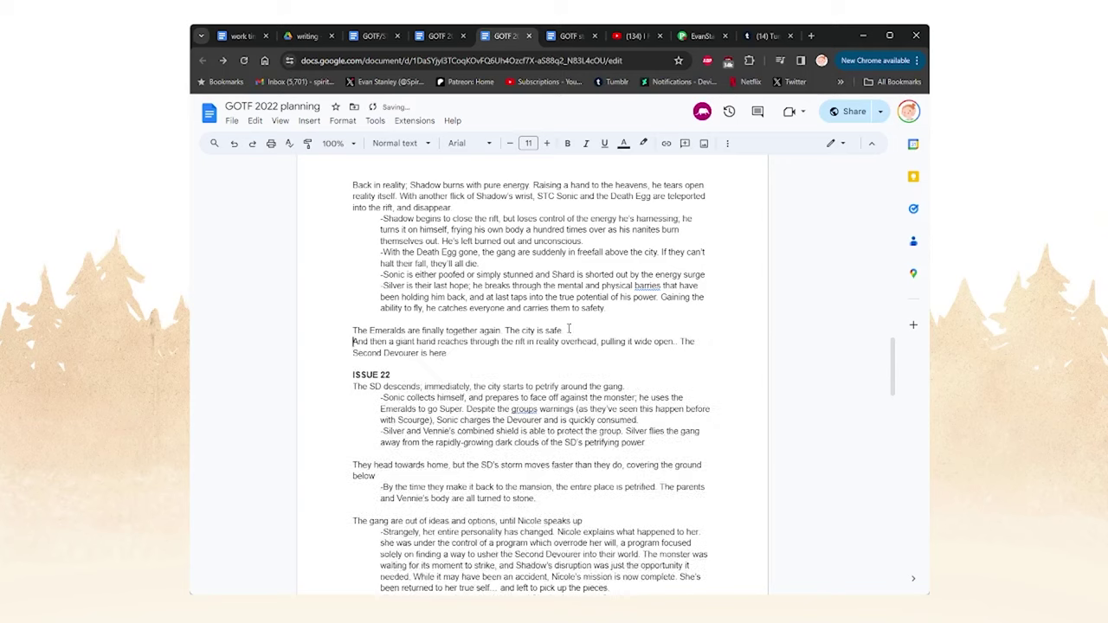
{"action": "left_click", "coordinate": [363, 345]}
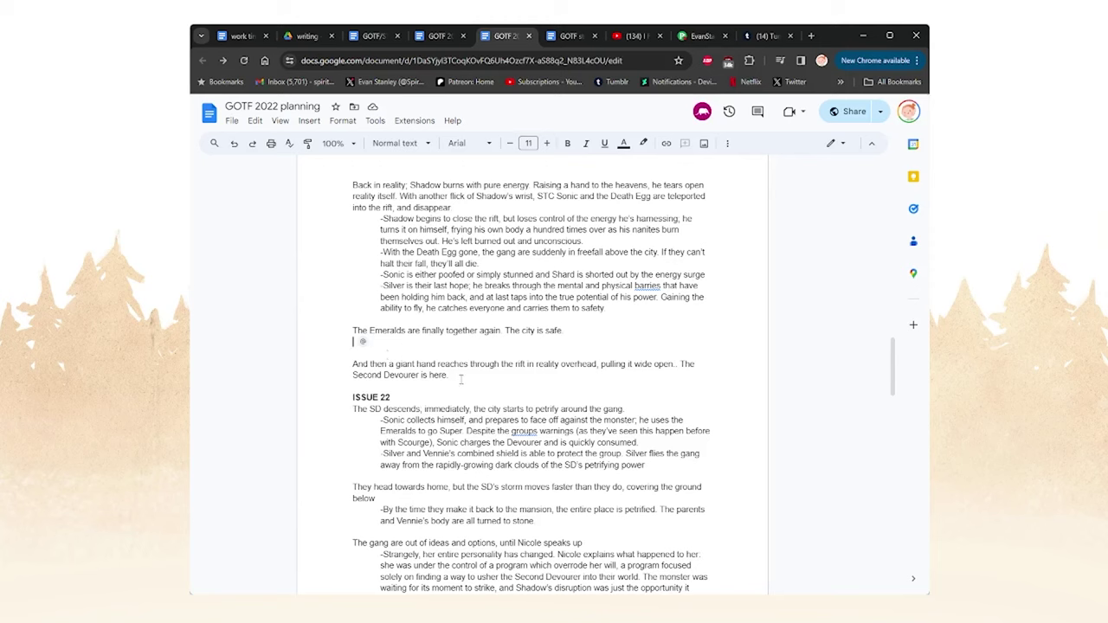
- Remove the trailing space after "The city is safe" above the new blank lines
{"action": "left_click", "coordinate": [472, 363]}
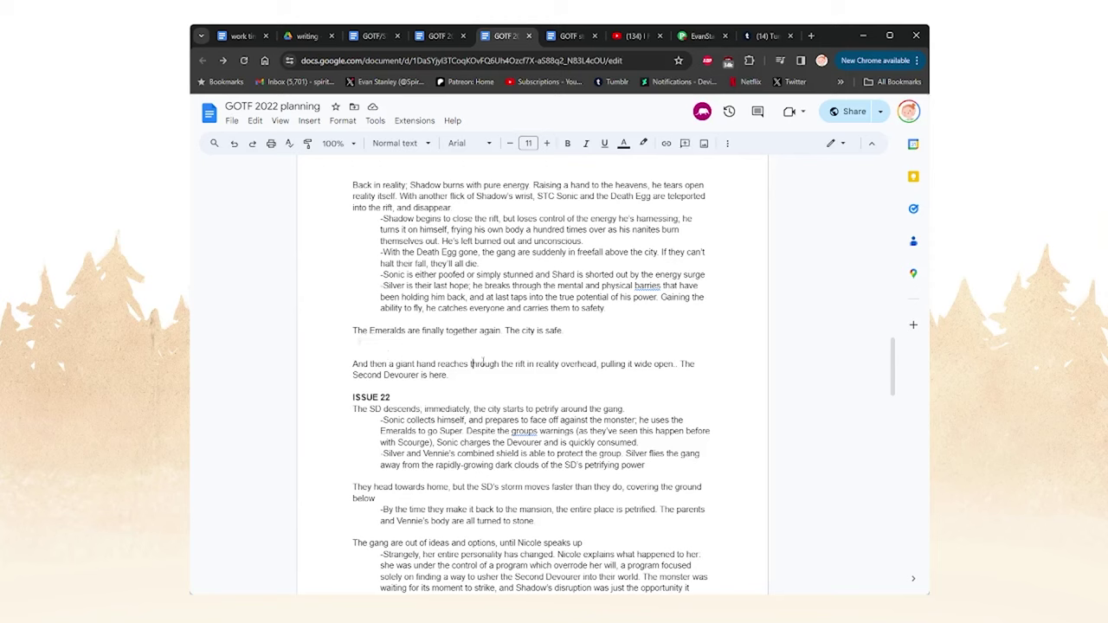
{"action": "left_click", "coordinate": [393, 352]}
{"action": "key", "text": "shift+Up"}
{"action": "left_click", "coordinate": [583, 331]}
{"action": "double_click", "coordinate": [590, 328]}
{"action": "left_click", "coordinate": [590, 330]}
{"action": "double_click", "coordinate": [577, 329]}
{"action": "key", "text": "BackSpace"}
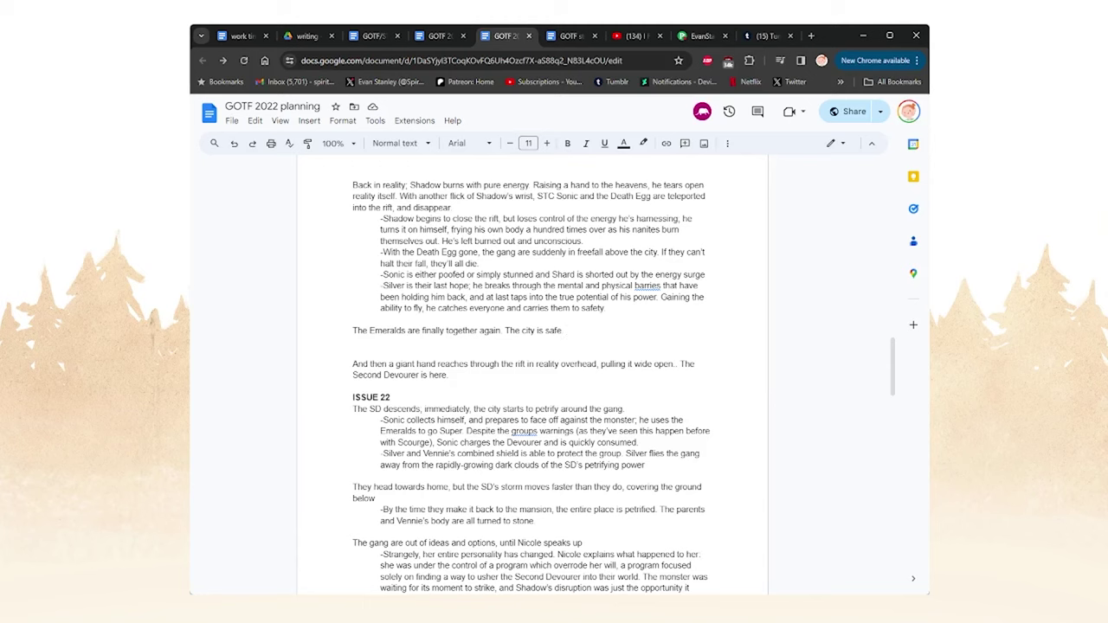
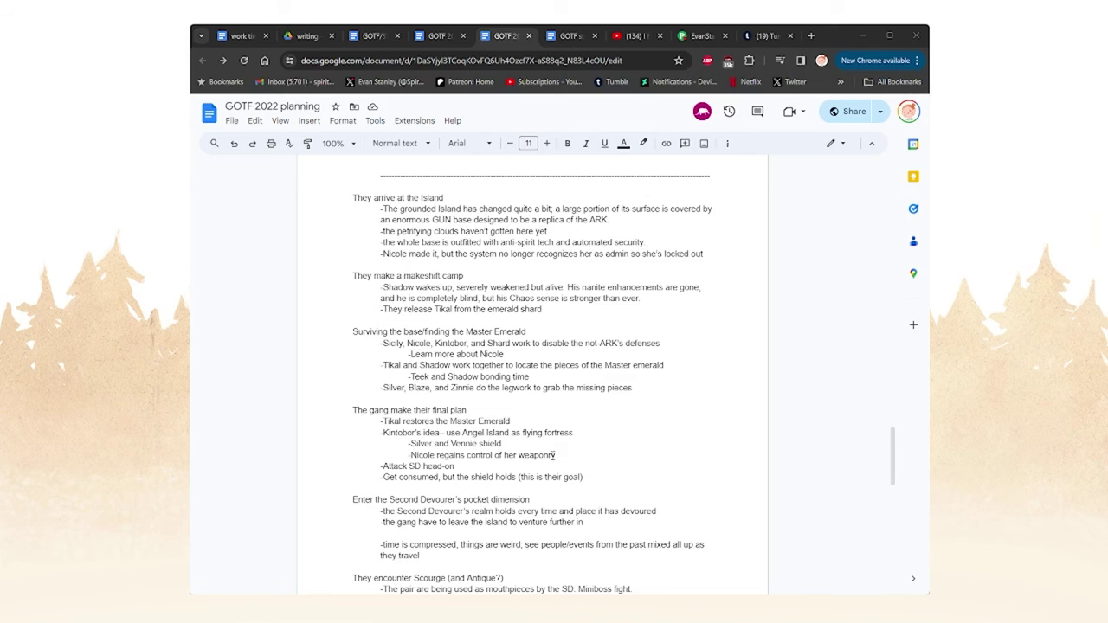
- Read the first bullet under "They arrive at the Island", highlighting the part about its surface being covered by a base
{"action": "scroll", "coordinate": [482, 322], "scroll_direction": "up", "scroll_amount": 1}
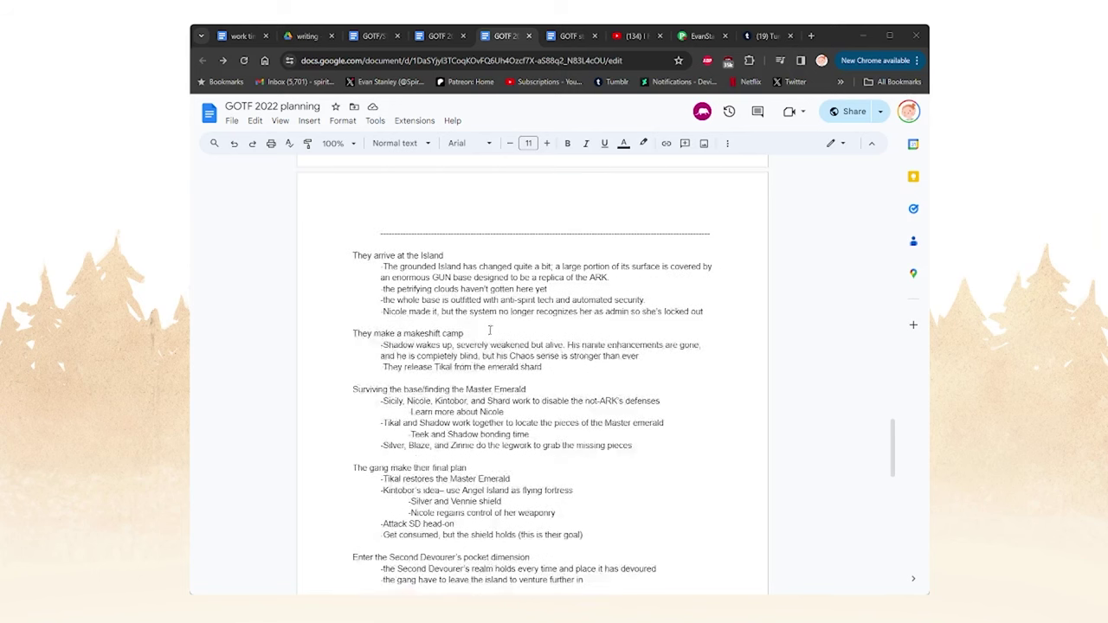
{"action": "scroll", "coordinate": [487, 312], "scroll_direction": "up", "scroll_amount": 2}
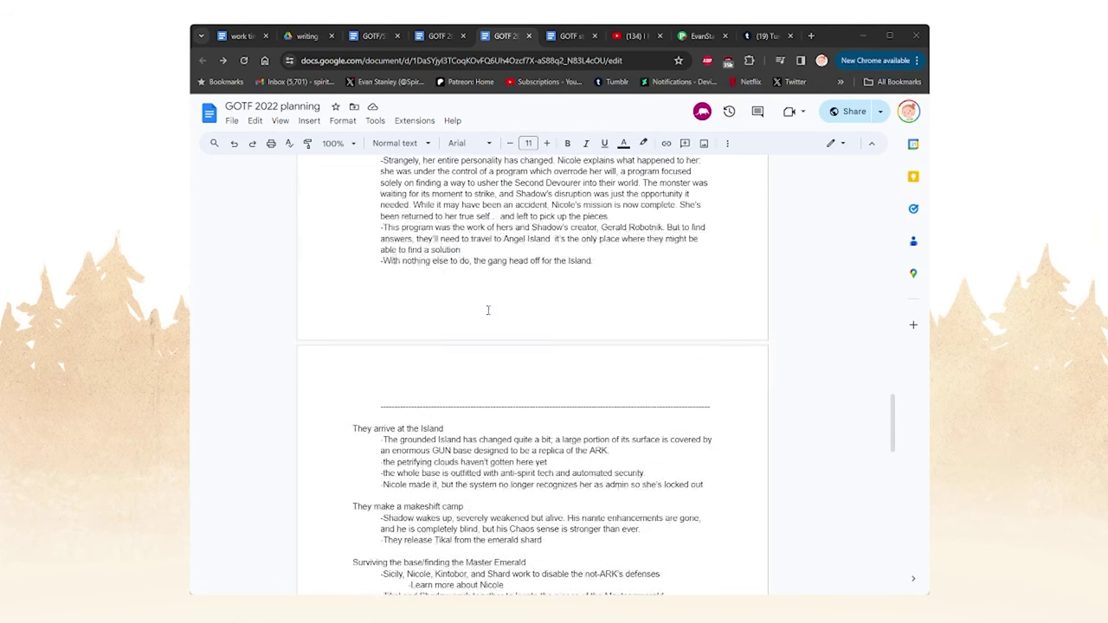
{"action": "scroll", "coordinate": [488, 310], "scroll_direction": "down", "scroll_amount": 1}
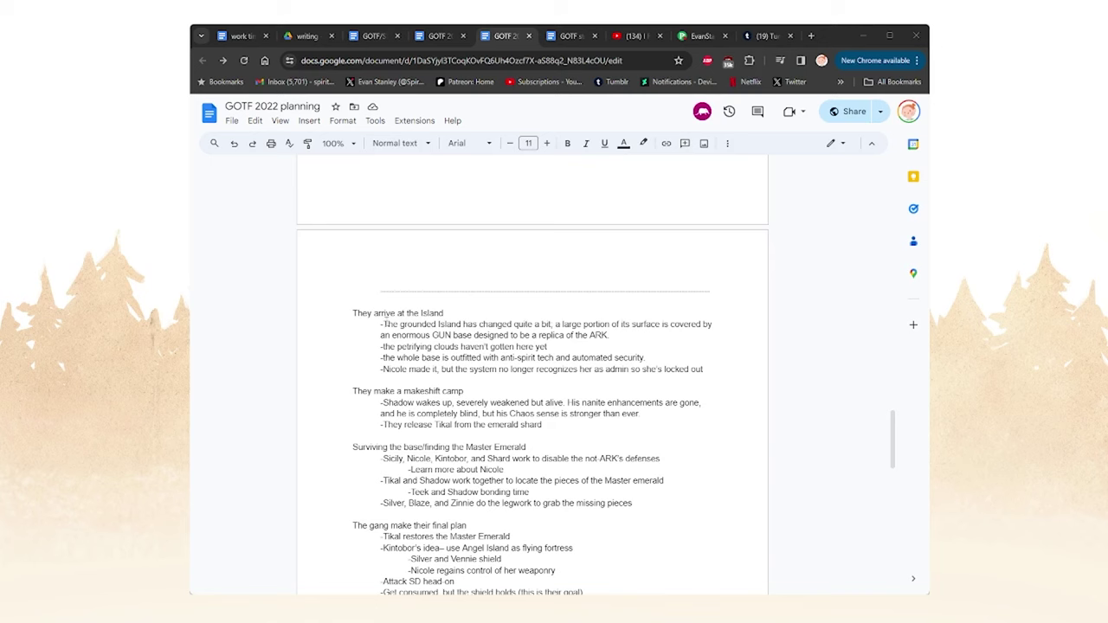
{"action": "left_click_drag", "start_coordinate": [555, 327], "coordinate": [716, 332]}
{"action": "left_click", "coordinate": [552, 325]}
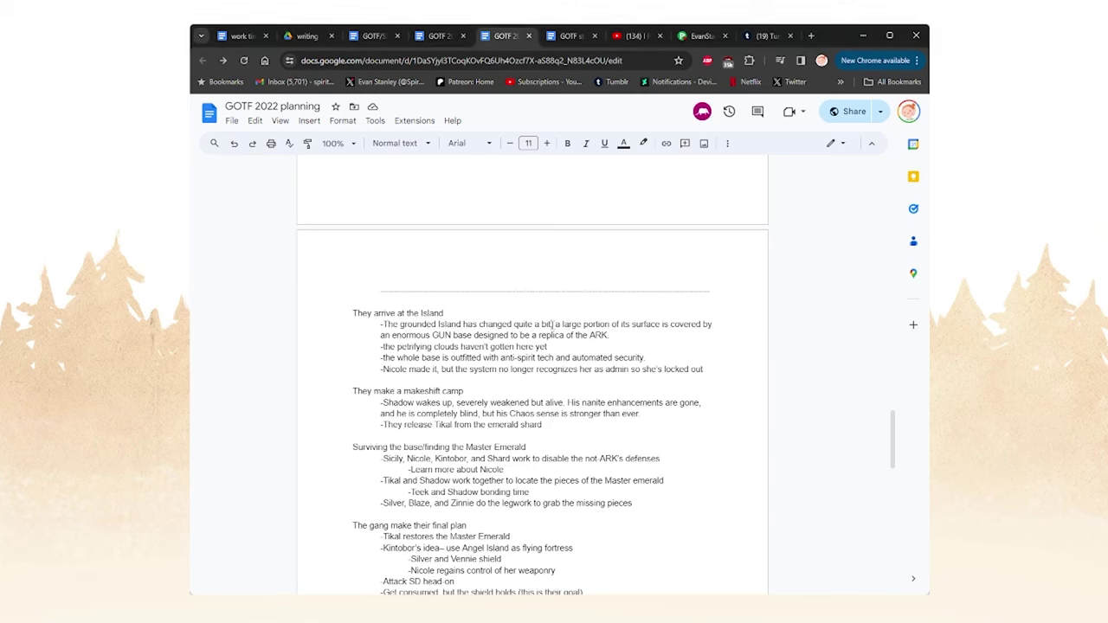
{"action": "key", "text": "shift+Right"}
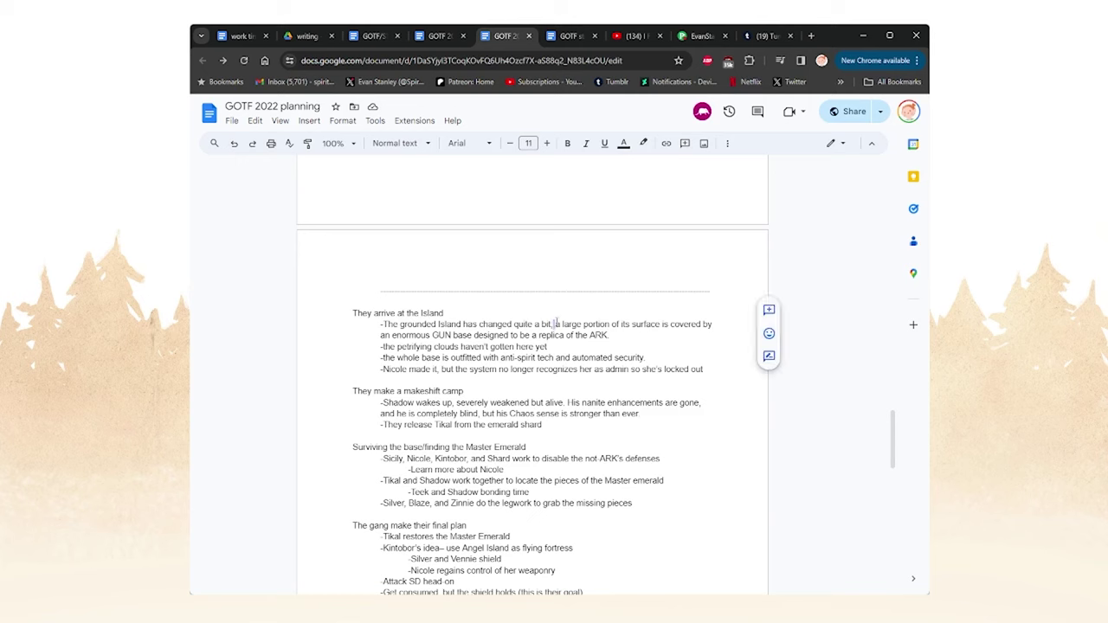
{"action": "left_click", "coordinate": [555, 324]}
{"action": "key", "text": "shift+Right"}
{"action": "key", "text": "Left"}
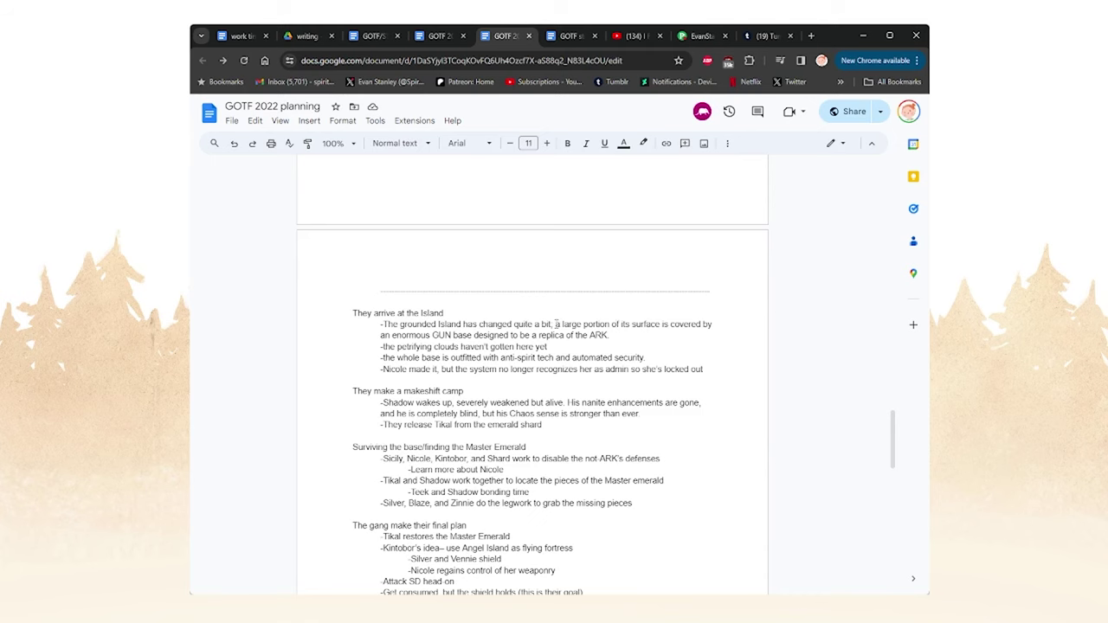
- Highlight "to be a replica of the ARK" in the bullet about the enormous GUN base
{"action": "left_click_drag", "start_coordinate": [610, 336], "coordinate": [507, 336]}
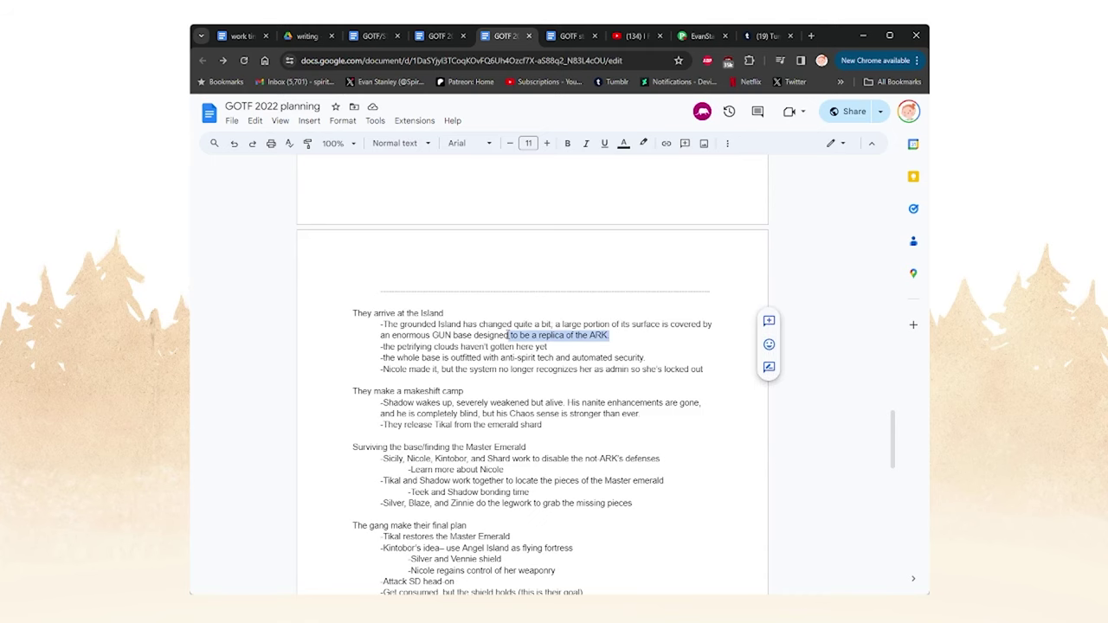
{"action": "left_click", "coordinate": [610, 336]}
{"action": "scroll", "coordinate": [585, 285], "scroll_direction": "down", "scroll_amount": 1}
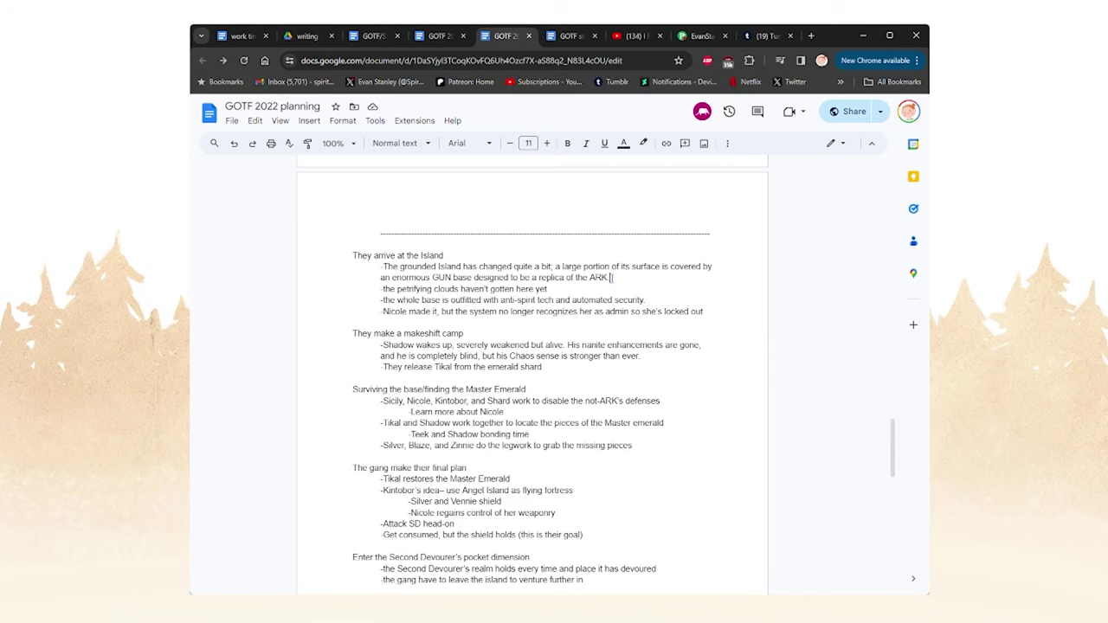
{"action": "scroll", "coordinate": [572, 320], "scroll_direction": "up", "scroll_amount": 1}
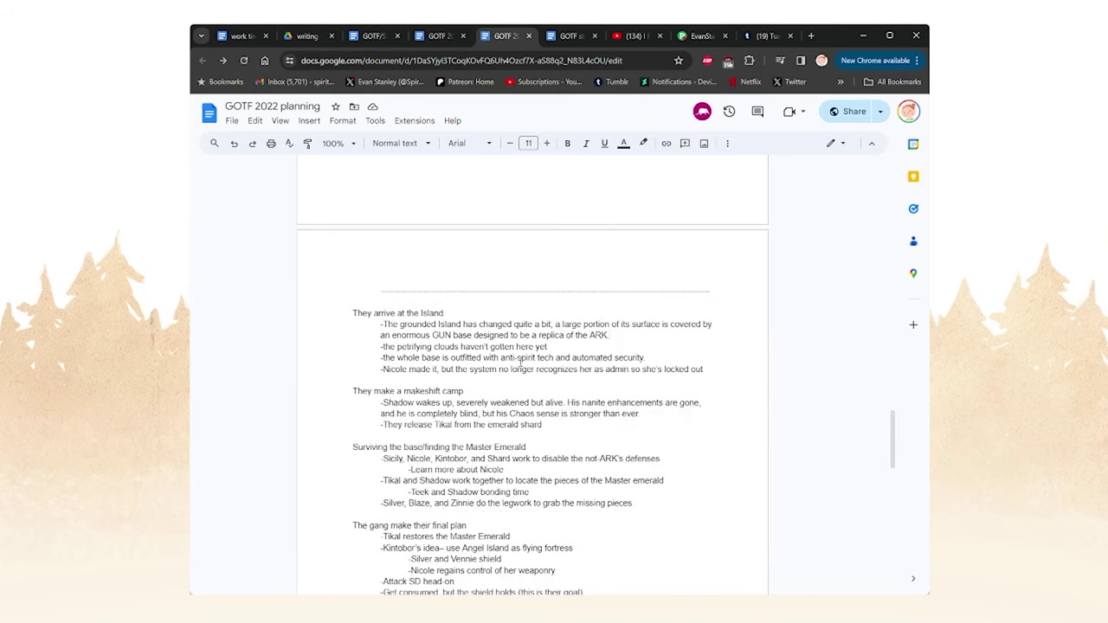
- Extend the petrifying clouds bullet with ", but they can see the oncoming storm in the distance"
{"action": "left_click_drag", "start_coordinate": [379, 346], "coordinate": [555, 346]}
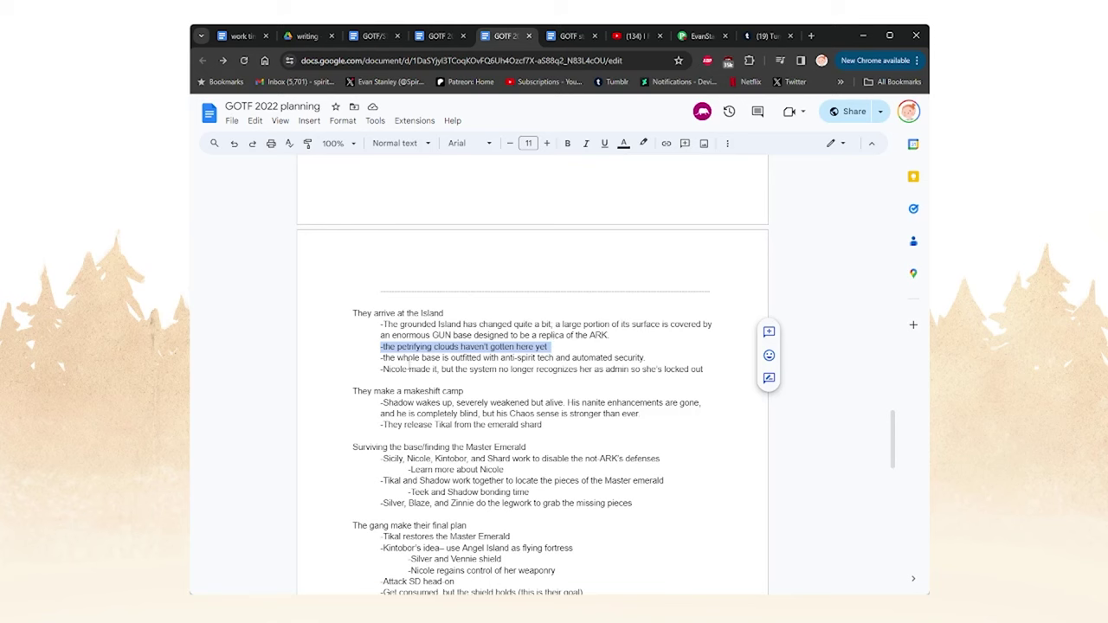
{"action": "left_click", "coordinate": [554, 346]}
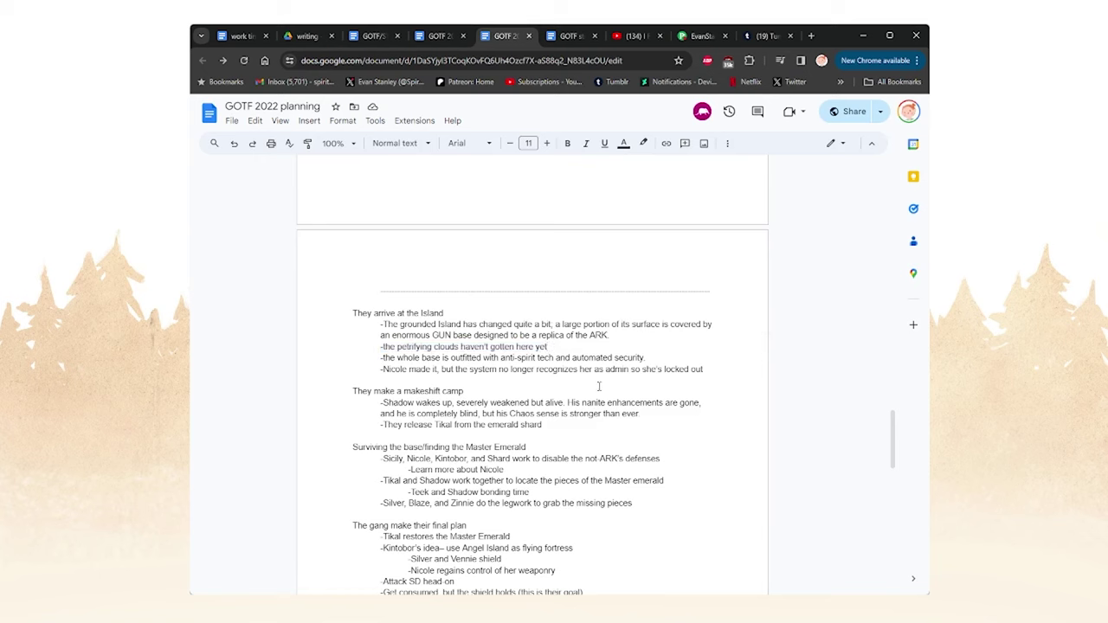
{"action": "left_click", "coordinate": [379, 369]}
{"action": "type", "text": ", but they can see the oncoming storm "}
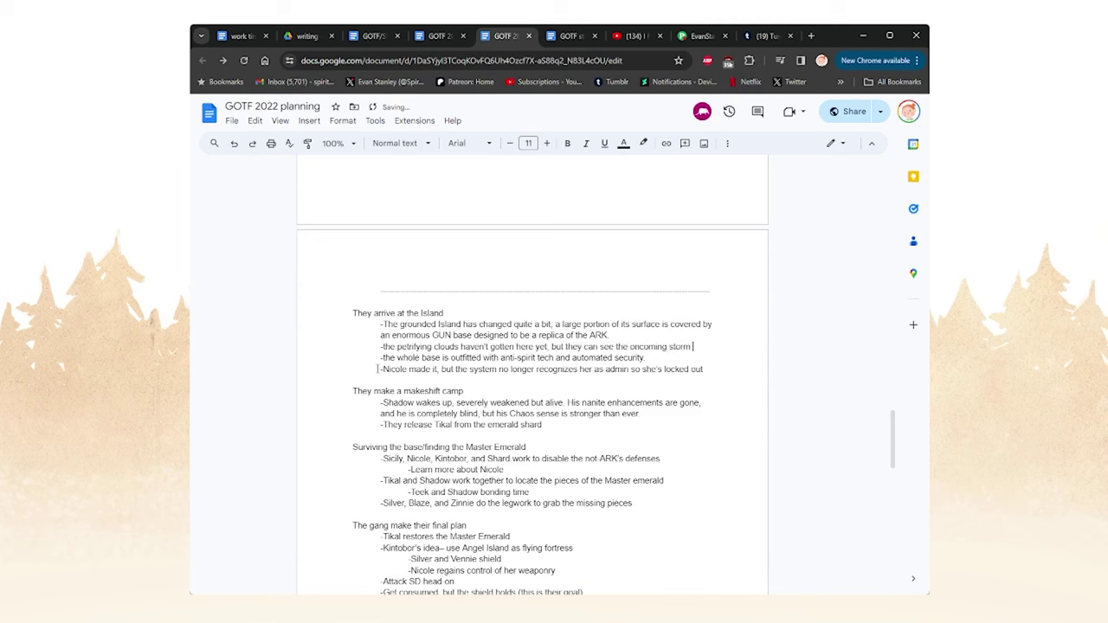
{"action": "type", "text": "in the distance"}
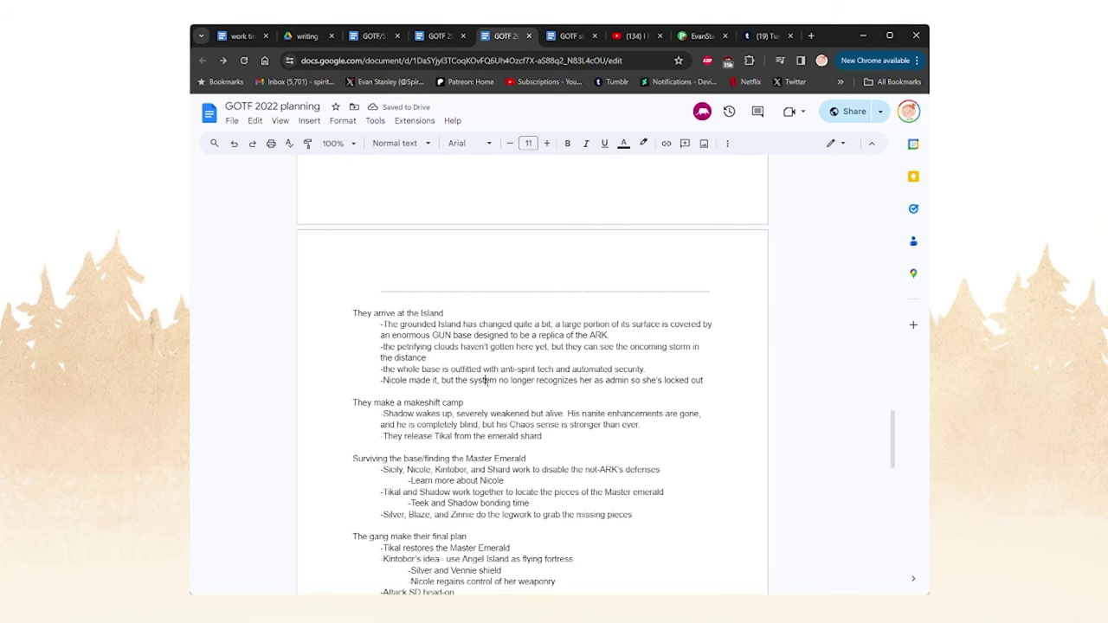
- Read the bullet about the base's anti-spirit tech and automated security, marking its end
{"action": "left_click_drag", "start_coordinate": [648, 369], "coordinate": [662, 369]}
{"action": "scroll", "coordinate": [641, 415], "scroll_direction": "down", "scroll_amount": 2}
{"action": "scroll", "coordinate": [600, 503], "scroll_direction": "up", "scroll_amount": 2}
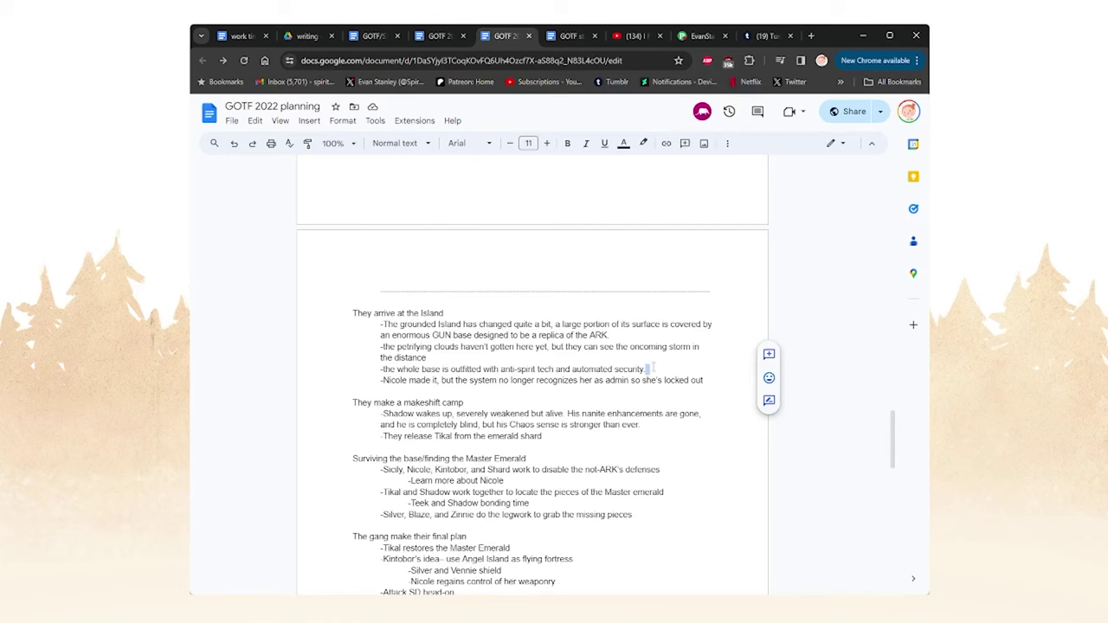
- Highlight the full bullet about the base's anti-spirit tech and automated security while reading it, and mark its end
{"action": "left_click_drag", "start_coordinate": [646, 370], "coordinate": [656, 368]}
{"action": "left_click", "coordinate": [383, 368]}
{"action": "left_click_drag", "start_coordinate": [646, 368], "coordinate": [381, 369]}
{"action": "left_click", "coordinate": [664, 370]}
{"action": "left_click_drag", "start_coordinate": [664, 371], "coordinate": [307, 375]}
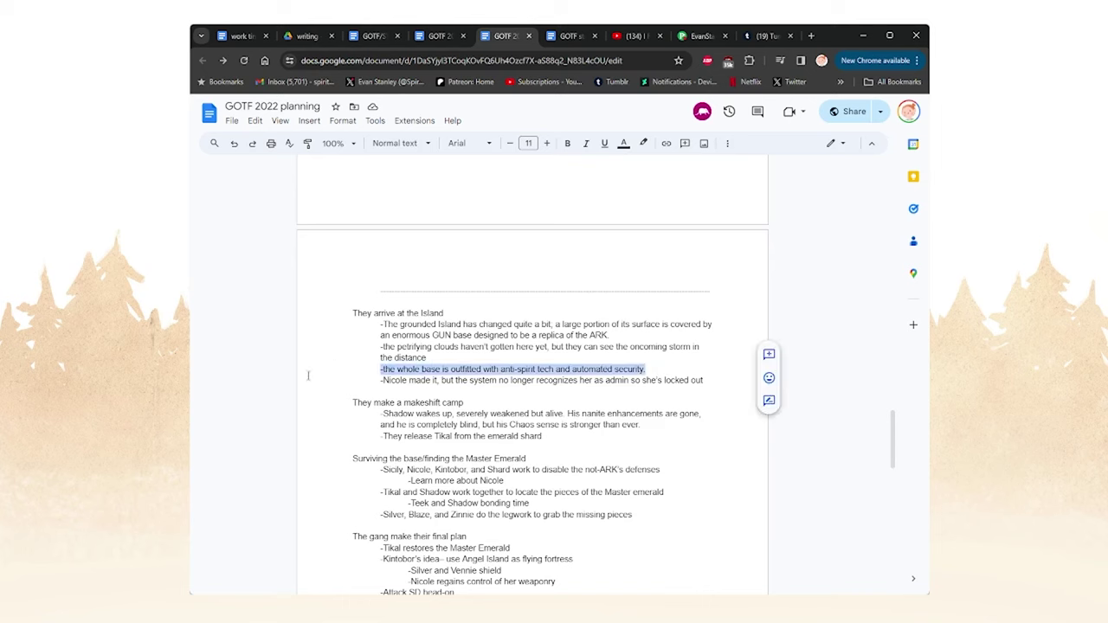
{"action": "left_click", "coordinate": [654, 371]}
{"action": "mouse_move", "coordinate": [656, 371]}
{"action": "left_mouse_down"}
{"action": "mouse_move", "coordinate": [341, 369]}
{"action": "mouse_move", "coordinate": [641, 381]}
{"action": "mouse_move", "coordinate": [660, 370]}
{"action": "left_mouse_up"}
{"action": "left_click", "coordinate": [660, 369]}
{"action": "double_click", "coordinate": [671, 369]}
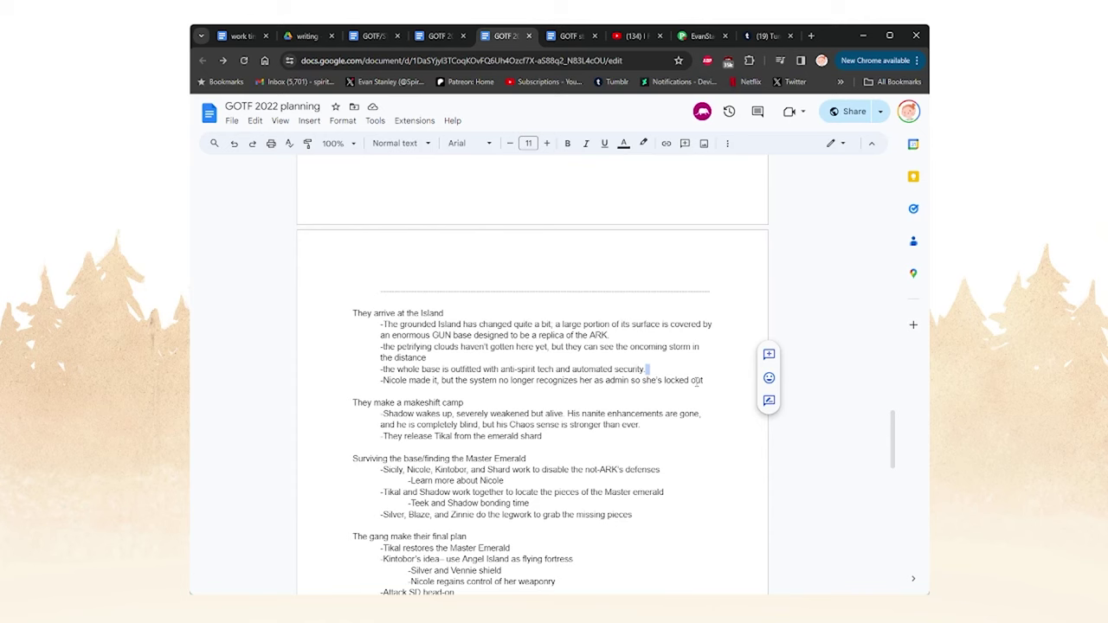
- Highlight "anti-spirit" in the base's security bullet and reread the whole line
{"action": "left_click", "coordinate": [447, 380]}
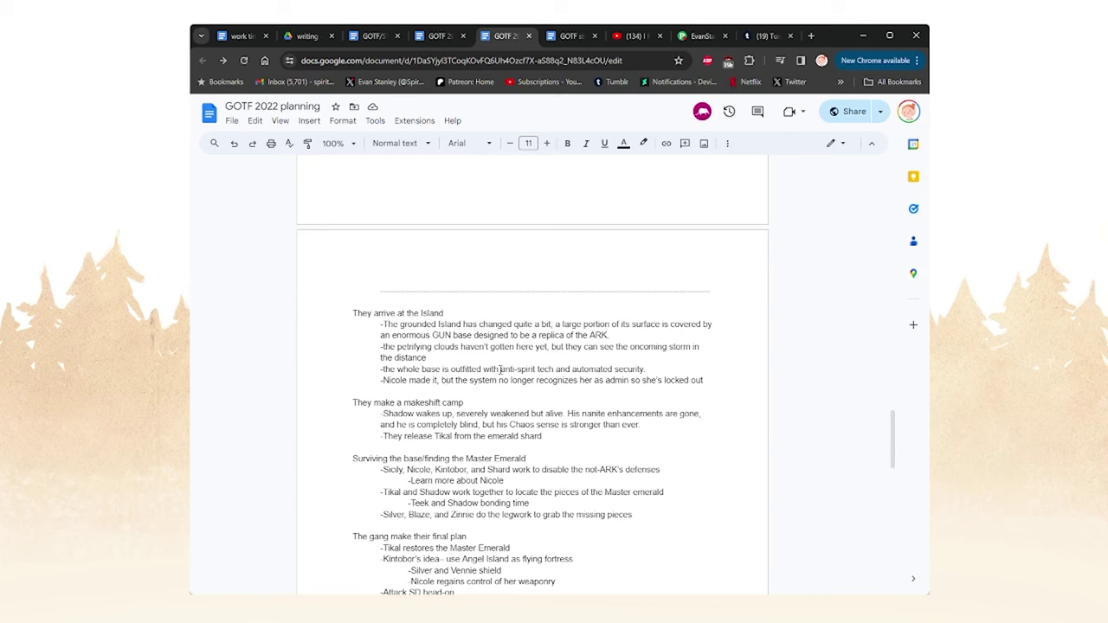
{"action": "mouse_move", "coordinate": [502, 369]}
{"action": "left_mouse_down"}
{"action": "mouse_move", "coordinate": [537, 368]}
{"action": "mouse_move", "coordinate": [501, 372]}
{"action": "left_mouse_up"}
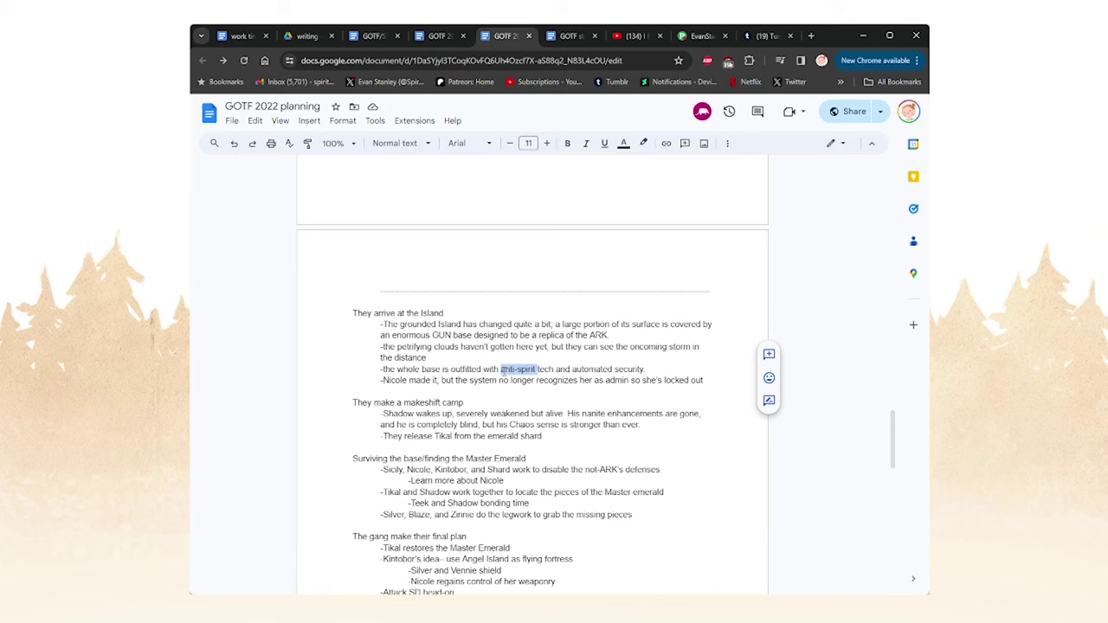
{"action": "left_click", "coordinate": [653, 369]}
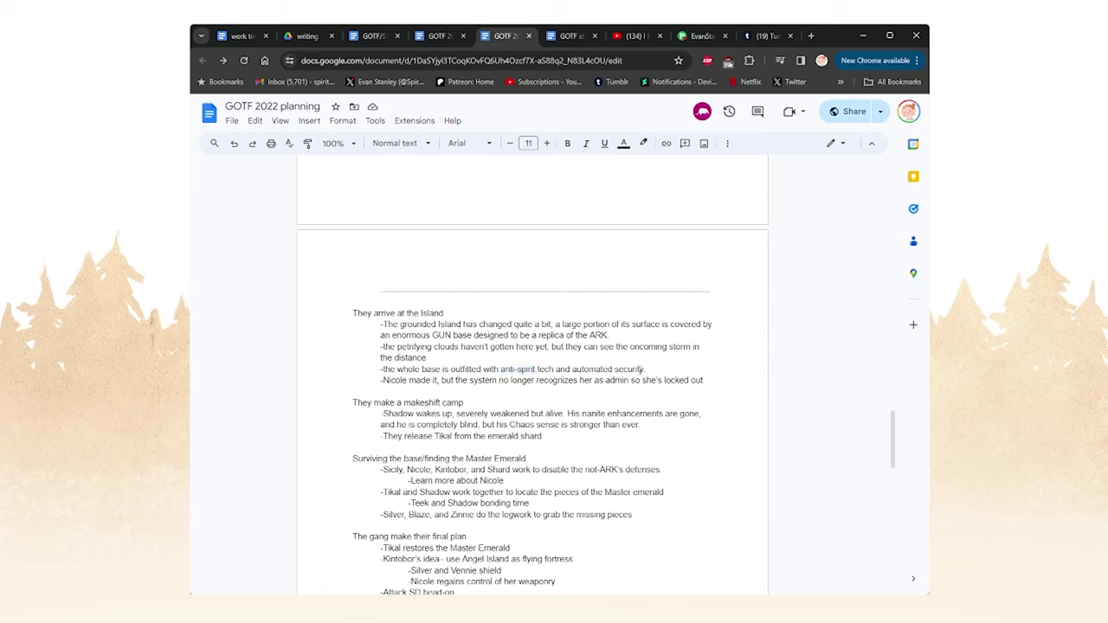
{"action": "left_click_drag", "start_coordinate": [645, 369], "coordinate": [660, 369]}
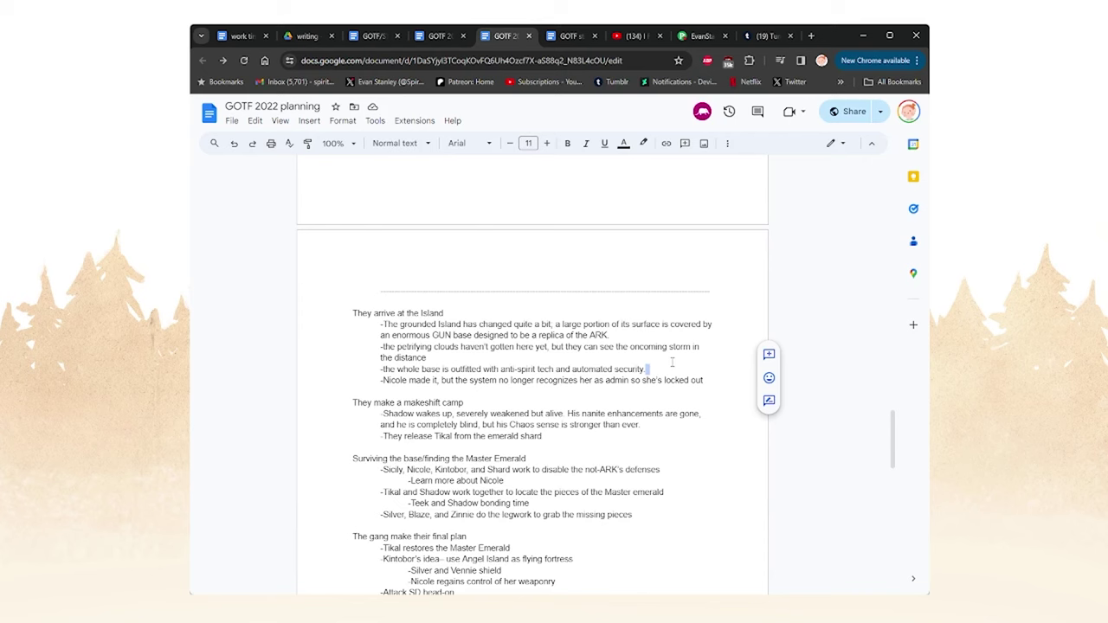
{"action": "left_click_drag", "start_coordinate": [381, 369], "coordinate": [654, 369]}
{"action": "left_click", "coordinate": [654, 369]}
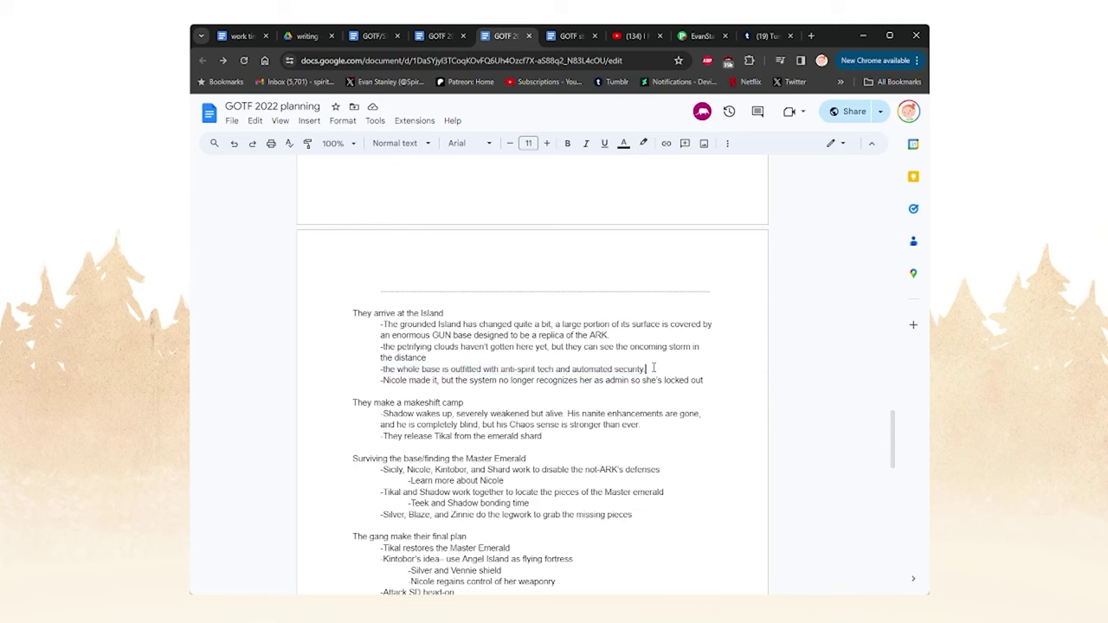
{"action": "left_click_drag", "start_coordinate": [653, 369], "coordinate": [364, 371]}
{"action": "left_click", "coordinate": [373, 371]}
- Read the bullet about Nicole being locked out of the system she made, marking its end
{"action": "scroll", "coordinate": [373, 370], "scroll_direction": "down", "scroll_amount": 1}
{"action": "type", "text": "-"}
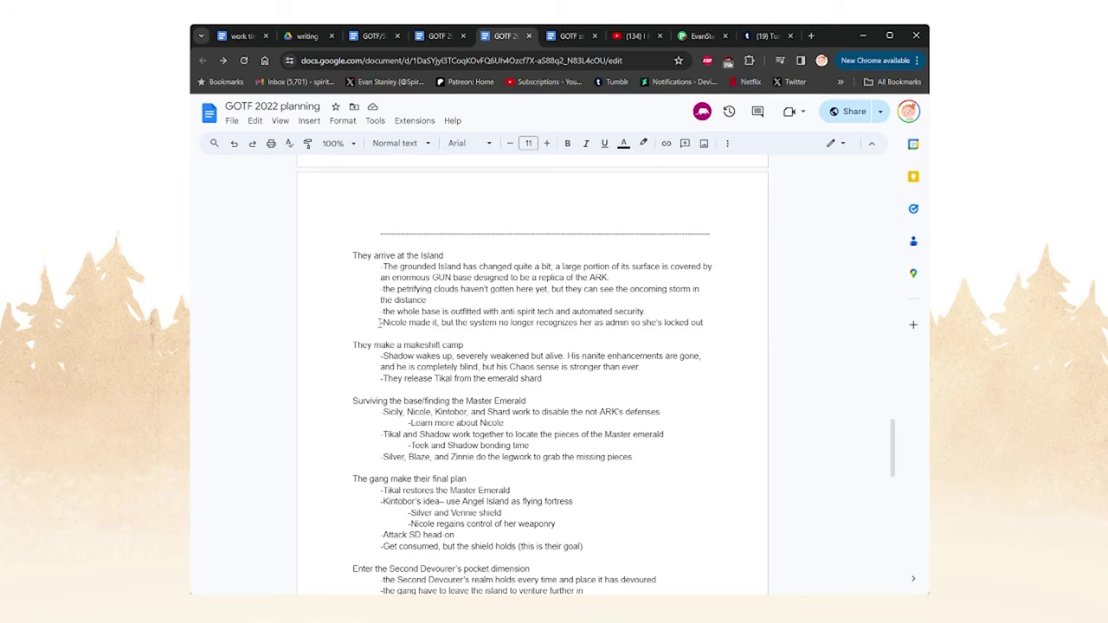
{"action": "scroll", "coordinate": [709, 377], "scroll_direction": "up", "scroll_amount": 1}
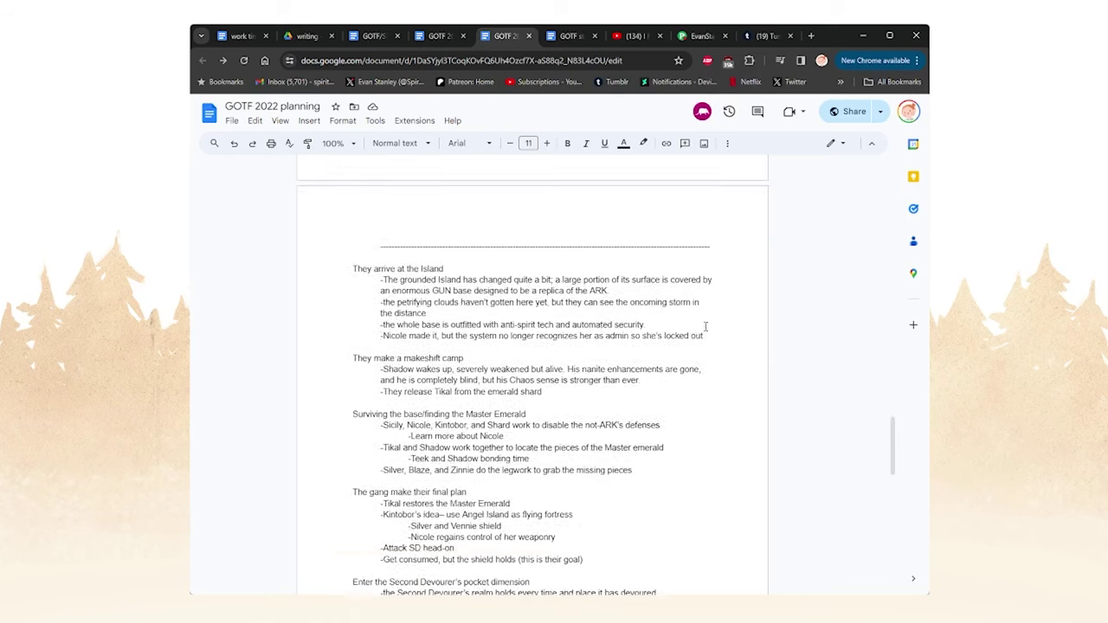
{"action": "left_click_drag", "start_coordinate": [708, 377], "coordinate": [713, 380]}
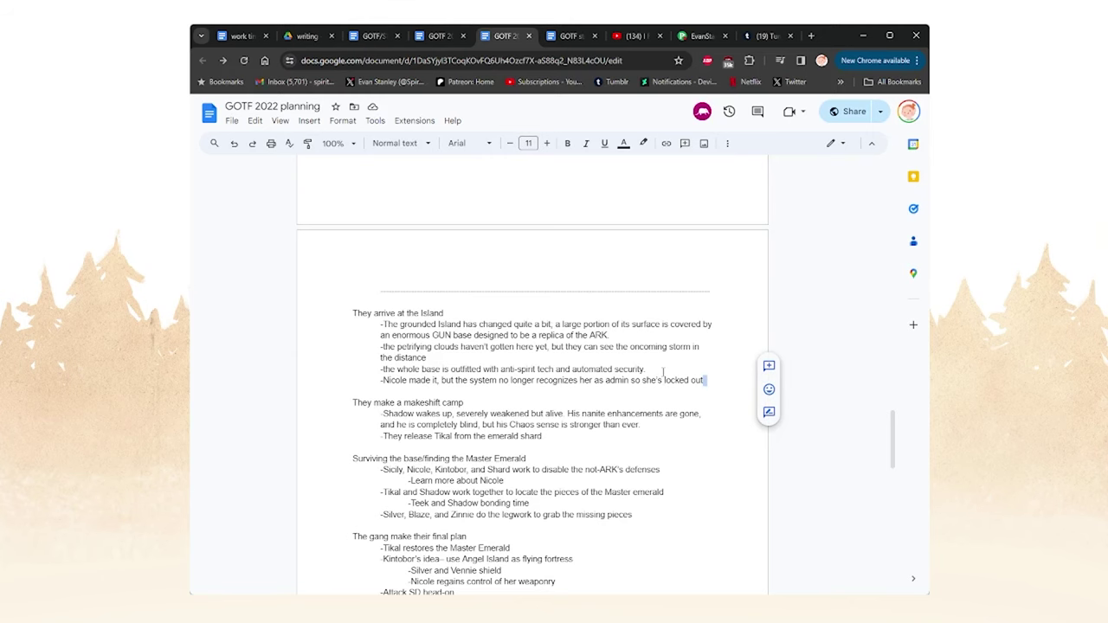
{"action": "scroll", "coordinate": [647, 372], "scroll_direction": "down", "scroll_amount": 1}
{"action": "left_click", "coordinate": [400, 334]}
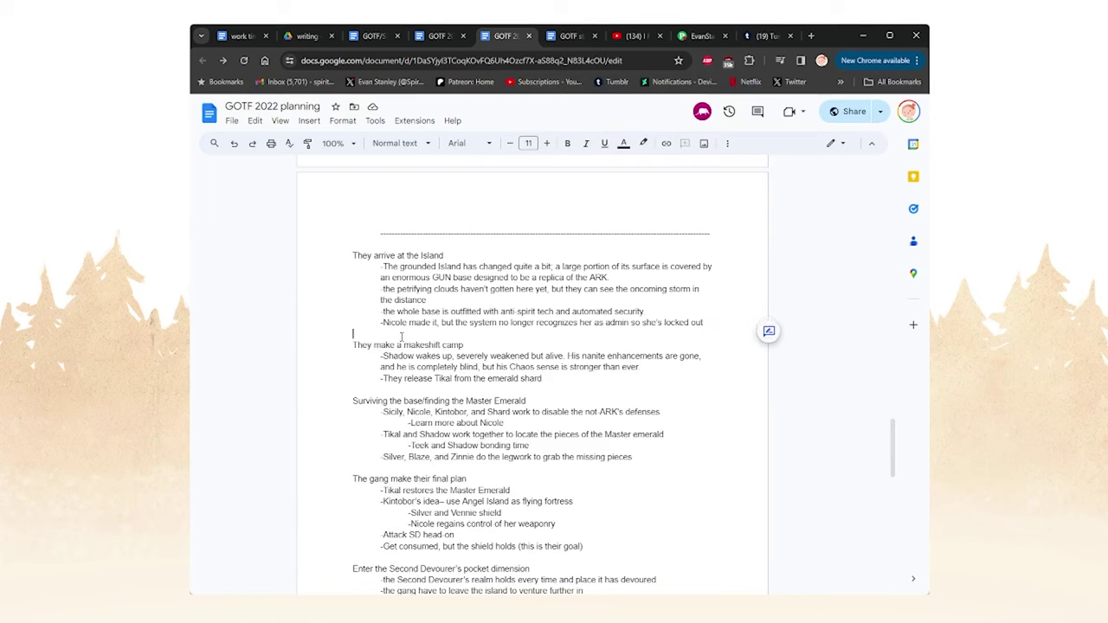
{"action": "left_click_drag", "start_coordinate": [401, 323], "coordinate": [620, 324]}
{"action": "left_click", "coordinate": [654, 311]}
{"action": "left_click", "coordinate": [707, 323]}
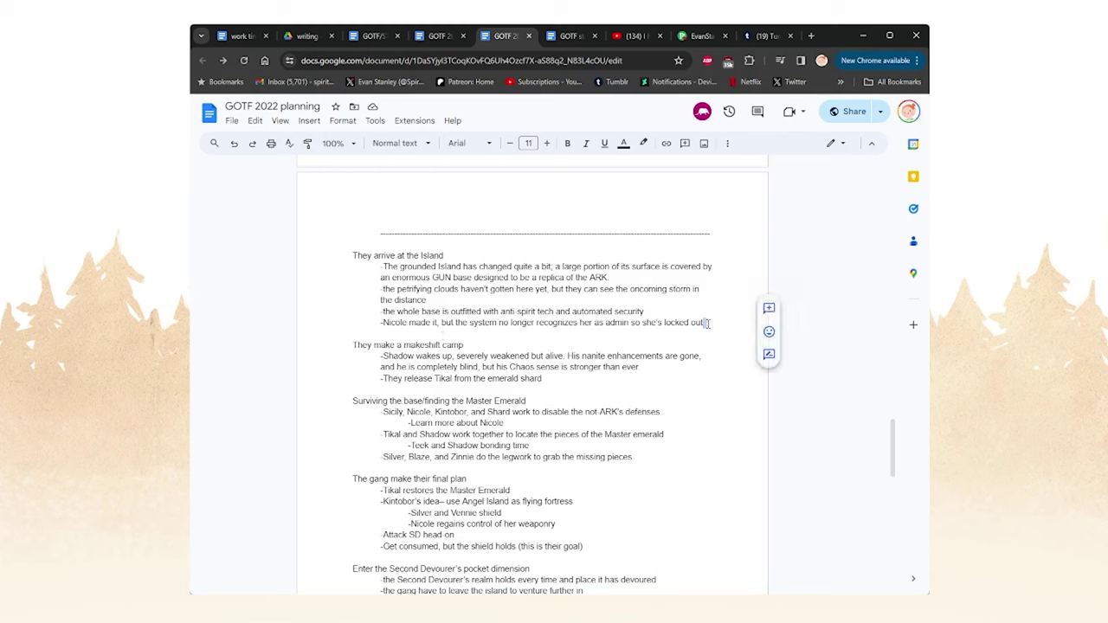
{"action": "left_click", "coordinate": [711, 323]}
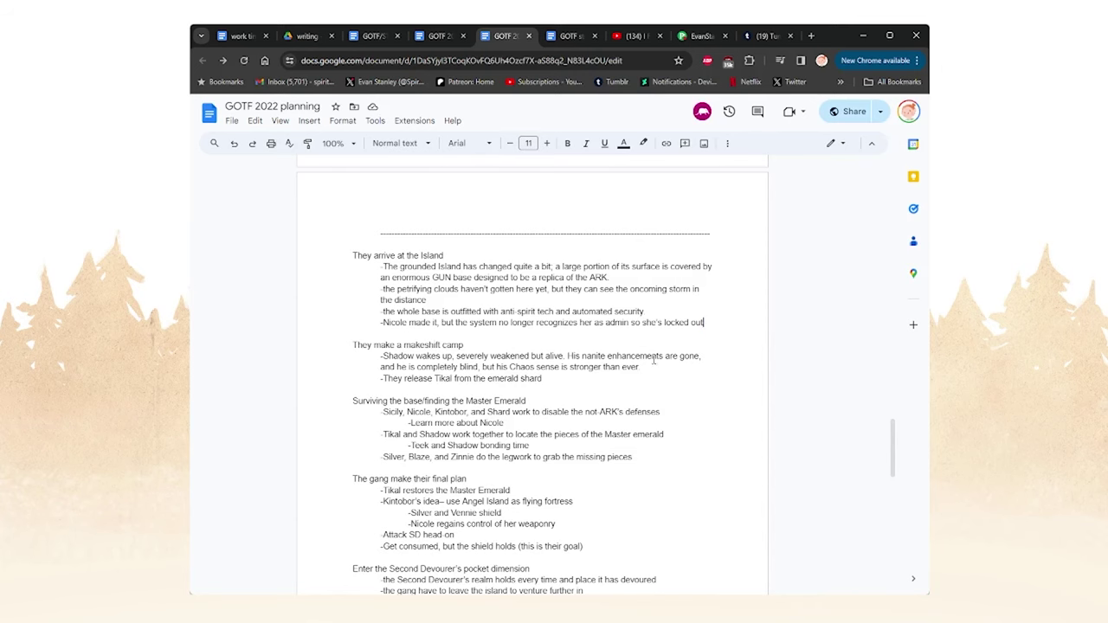
- Read the "They make a makeshift camp" bullets about Shadow waking up and Tikal's release
{"action": "scroll", "coordinate": [651, 362], "scroll_direction": "down", "scroll_amount": 1}
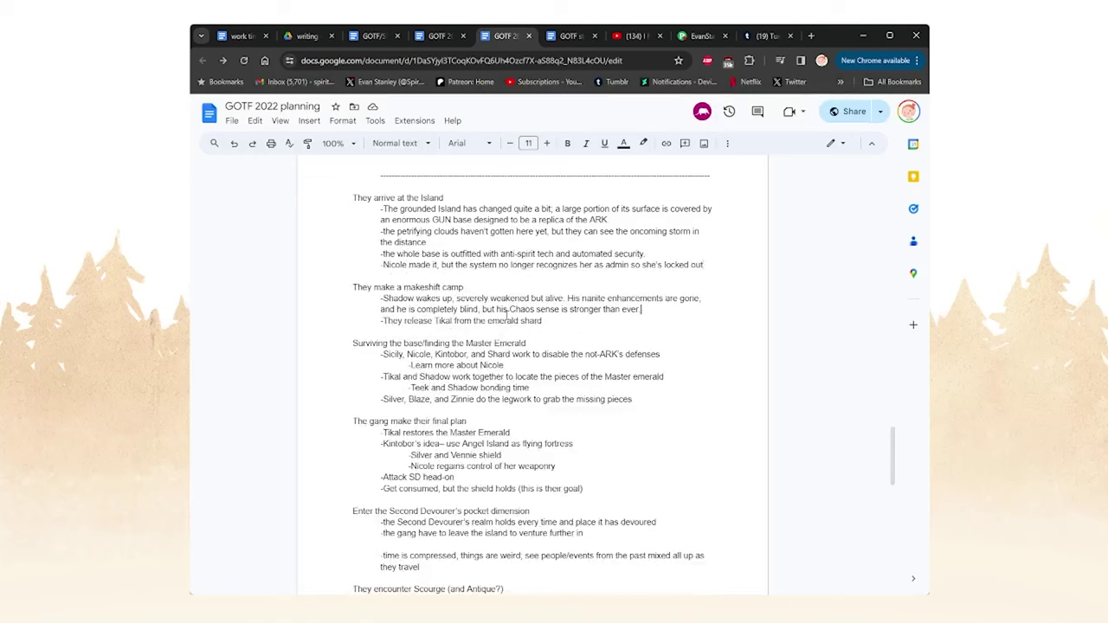
{"action": "left_click", "coordinate": [577, 320]}
{"action": "mouse_move", "coordinate": [557, 321]}
{"action": "left_mouse_down"}
{"action": "mouse_move", "coordinate": [560, 309]}
{"action": "mouse_move", "coordinate": [563, 320]}
{"action": "left_mouse_up"}
{"action": "left_click", "coordinate": [564, 320]}
{"action": "scroll", "coordinate": [462, 259], "scroll_direction": "down", "scroll_amount": 1}
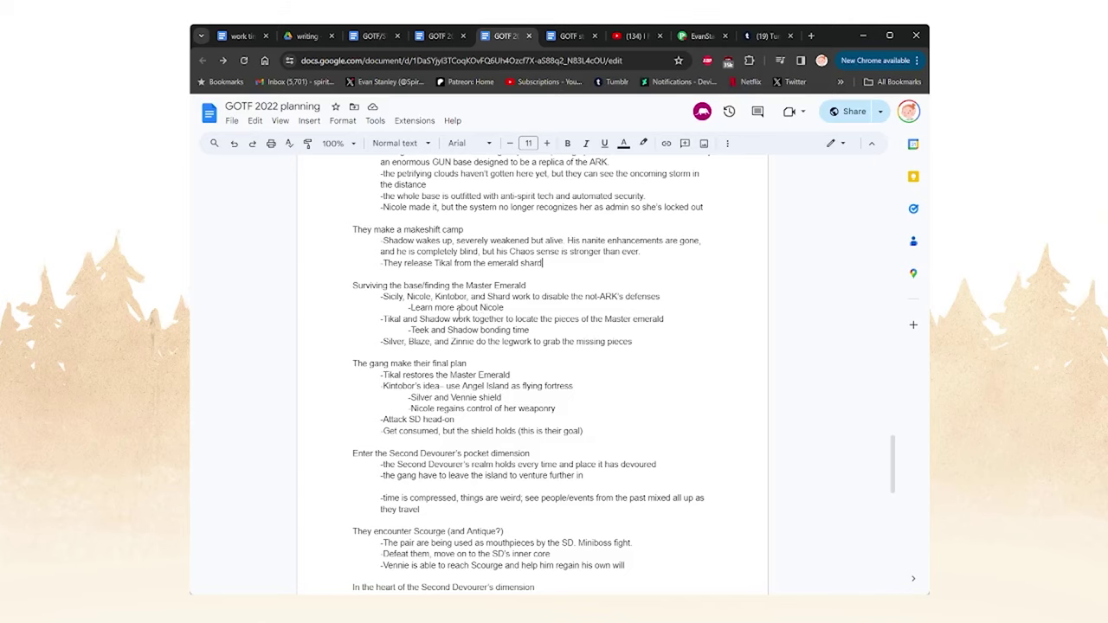
- Highlight the bullet "They release Tikal from the emerald shard" under the makeshift camp heading
{"action": "scroll", "coordinate": [458, 316], "scroll_direction": "up", "scroll_amount": 2}
{"action": "double_click", "coordinate": [387, 366]}
{"action": "left_click_drag", "start_coordinate": [387, 367], "coordinate": [553, 378]}
{"action": "left_click", "coordinate": [553, 379]}
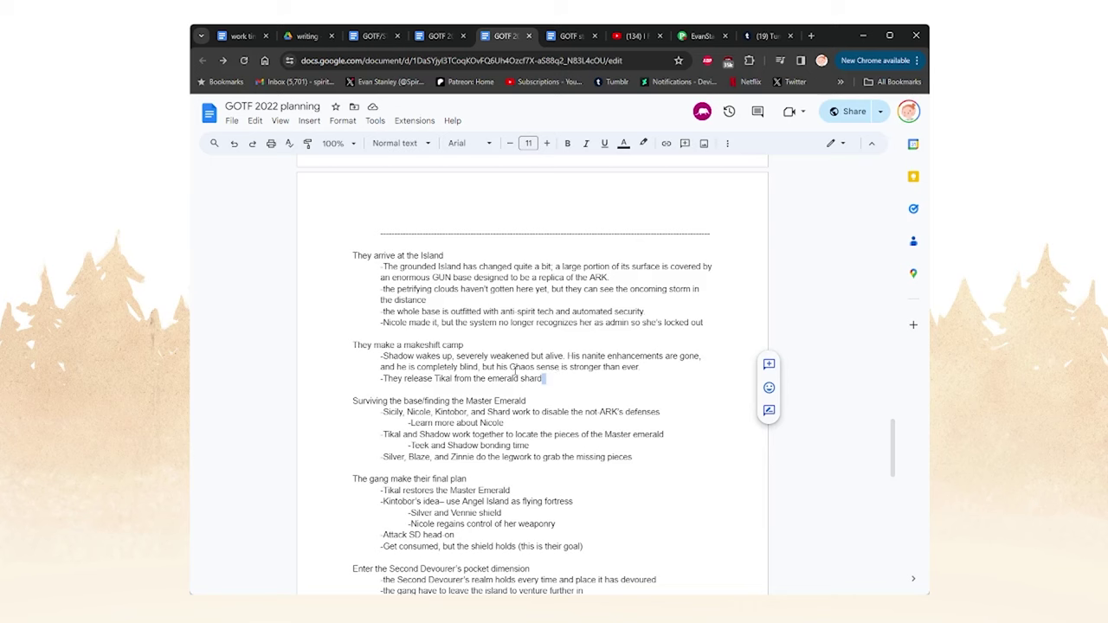
{"action": "left_click_drag", "start_coordinate": [391, 378], "coordinate": [363, 379]}
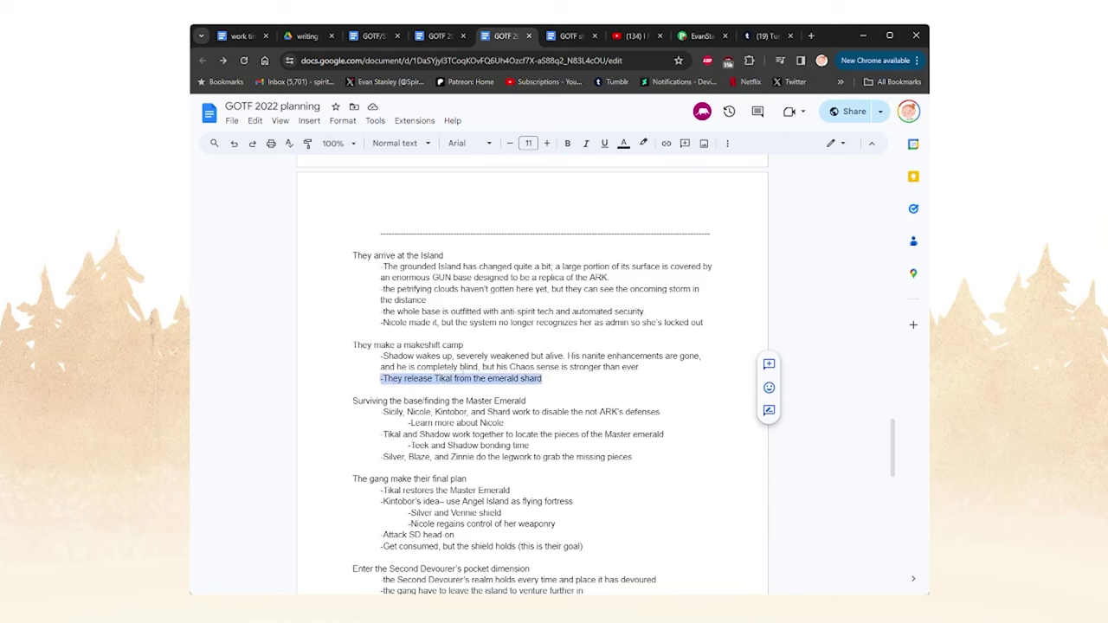
{"action": "left_click", "coordinate": [547, 378]}
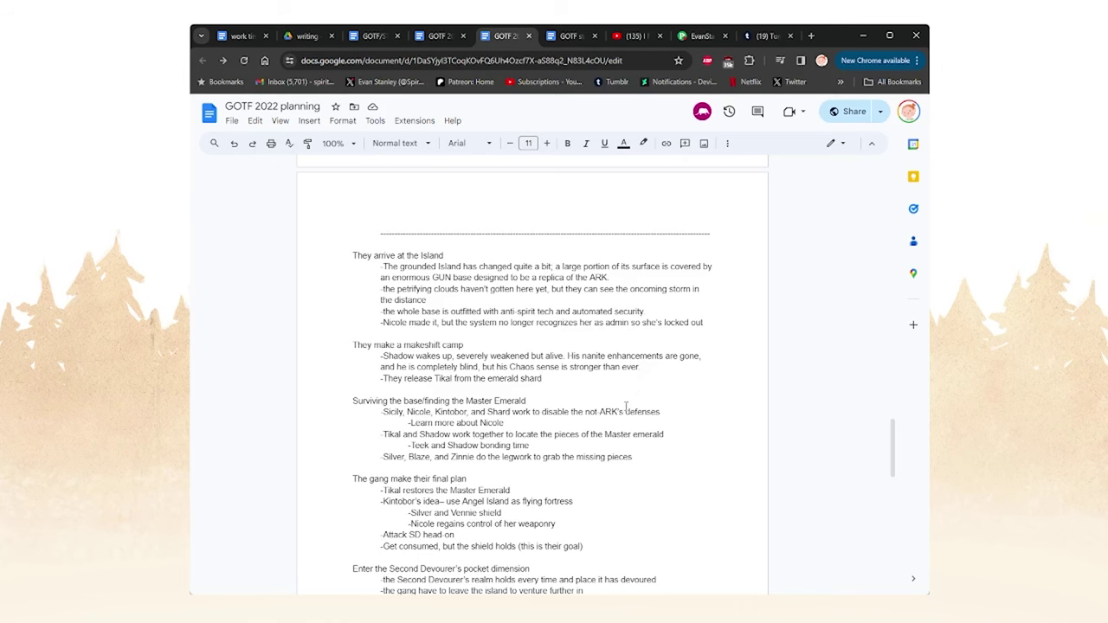
- Reread the description of Shadow's lost enhancements and blindness, and mark the end of the Tikal bullet
{"action": "scroll", "coordinate": [583, 366], "scroll_direction": "down", "scroll_amount": 3}
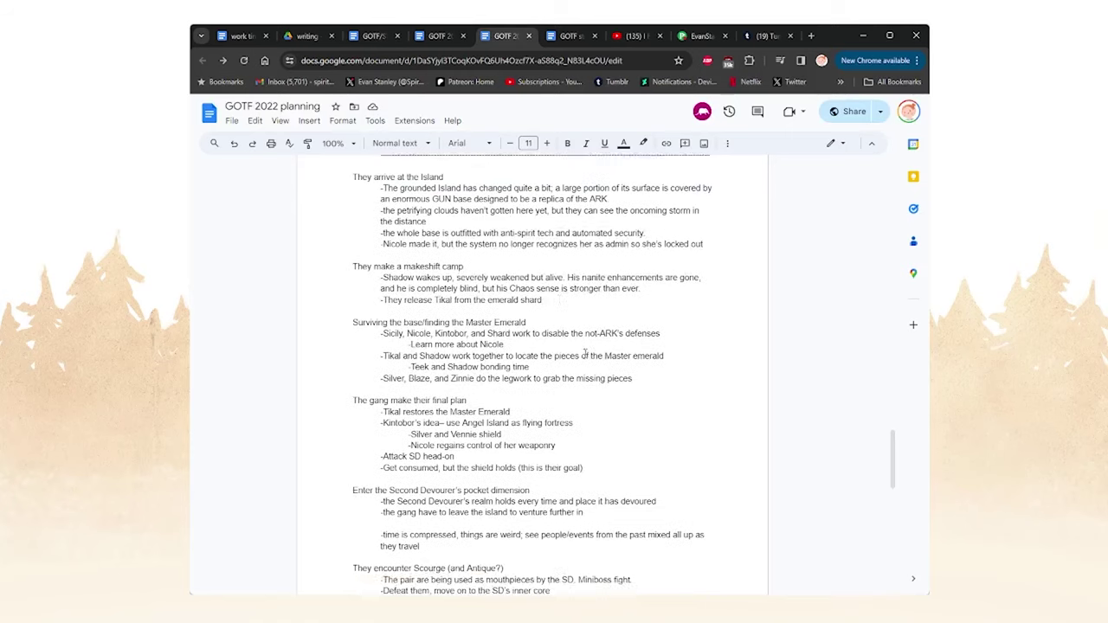
{"action": "scroll", "coordinate": [582, 366], "scroll_direction": "up", "scroll_amount": 1}
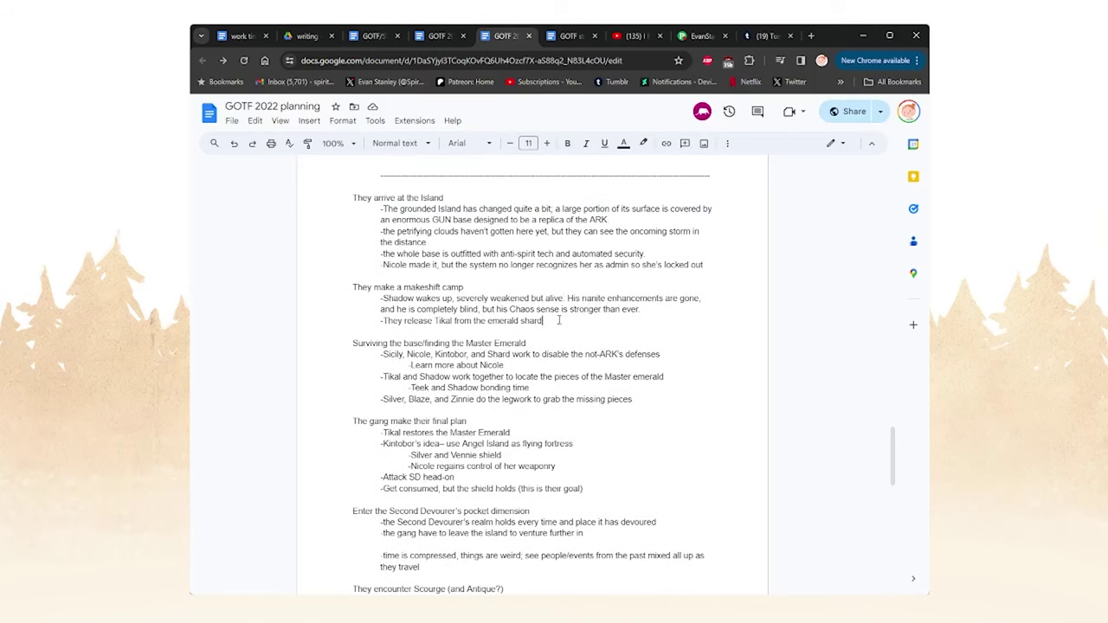
{"action": "left_click_drag", "start_coordinate": [639, 309], "coordinate": [474, 298]}
{"action": "left_click", "coordinate": [556, 320]}
{"action": "left_click_drag", "start_coordinate": [563, 317], "coordinate": [567, 321]}
{"action": "left_click", "coordinate": [567, 320]}
{"action": "scroll", "coordinate": [547, 314], "scroll_direction": "down", "scroll_amount": 1}
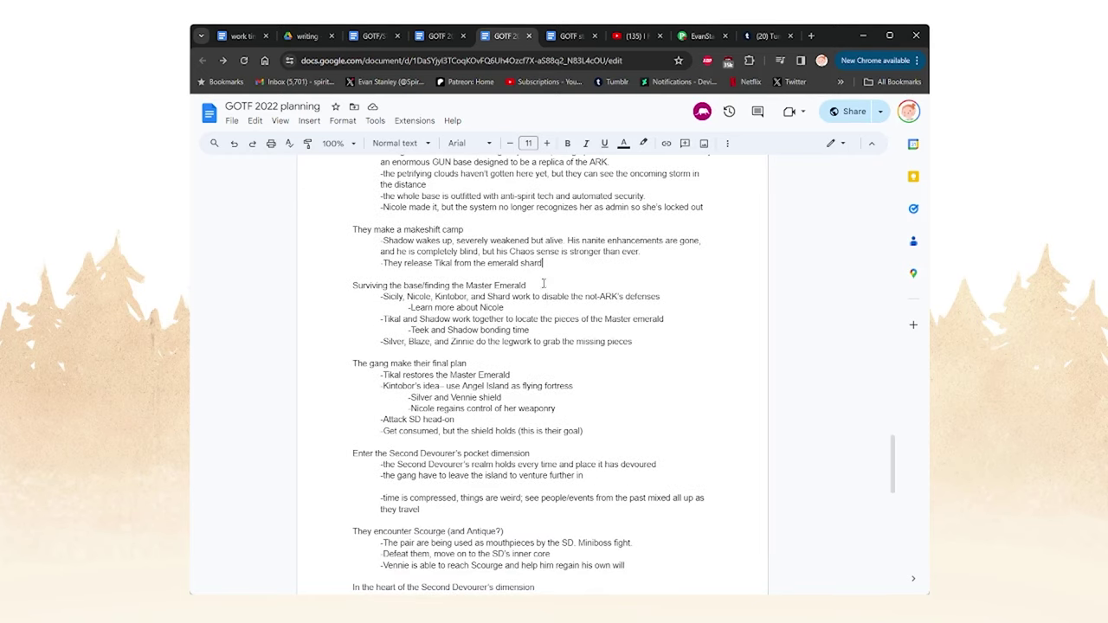
{"action": "scroll", "coordinate": [544, 283], "scroll_direction": "up", "scroll_amount": 1}
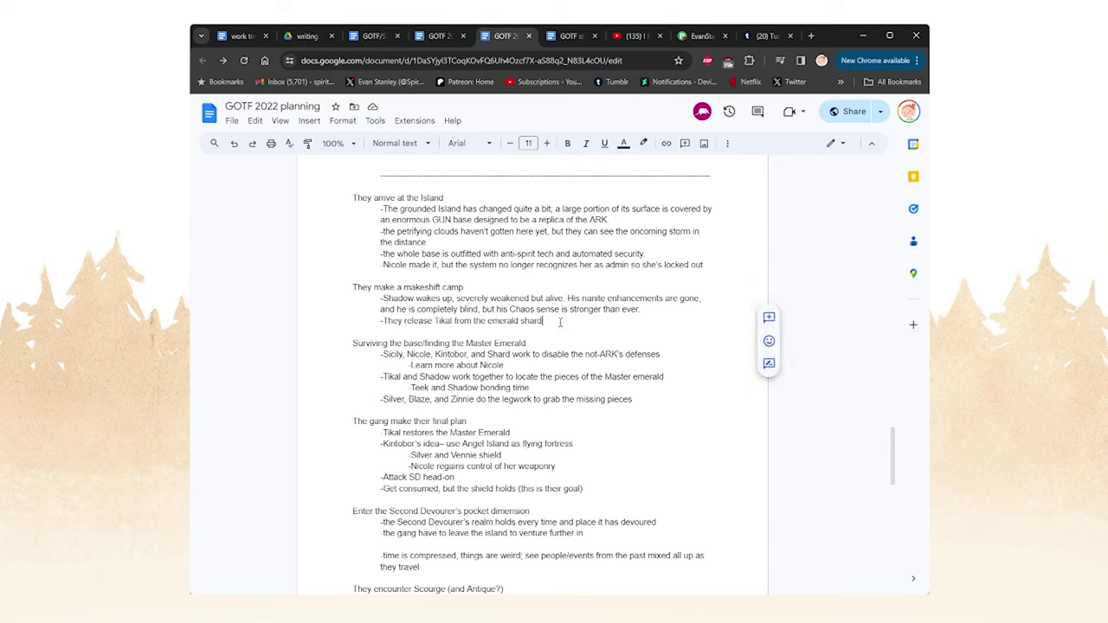
- Reword the Tikal bullet under "They make a makeshift camp" to "- Tikal wakes up too, from the emerald shard"
{"action": "key", "text": "ctrl+shift+Left"}
{"action": "key", "text": "ctrl+shift+Left"}
{"action": "key", "text": "Left"}
{"action": "left_click_drag", "start_coordinate": [433, 323], "coordinate": [387, 322]}
{"action": "key", "text": "BackSpace"}
{"action": "key", "text": "BackSpace"}
{"action": "key", "text": "BackSpace"}
{"action": "type", "text": "-"}
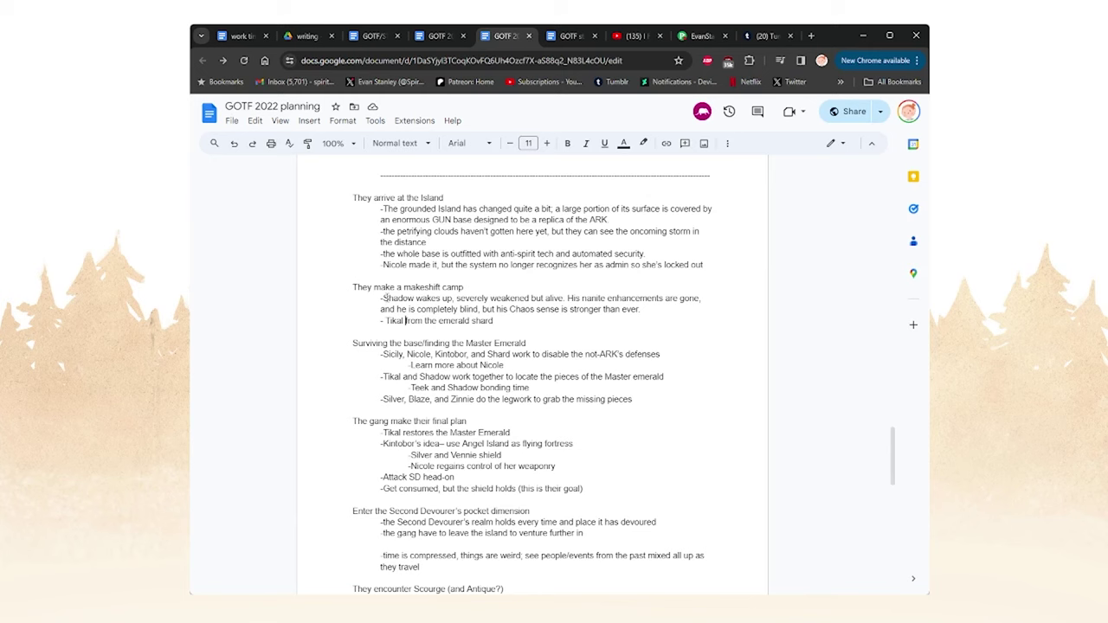
{"action": "type", "text": "wakes up too"}
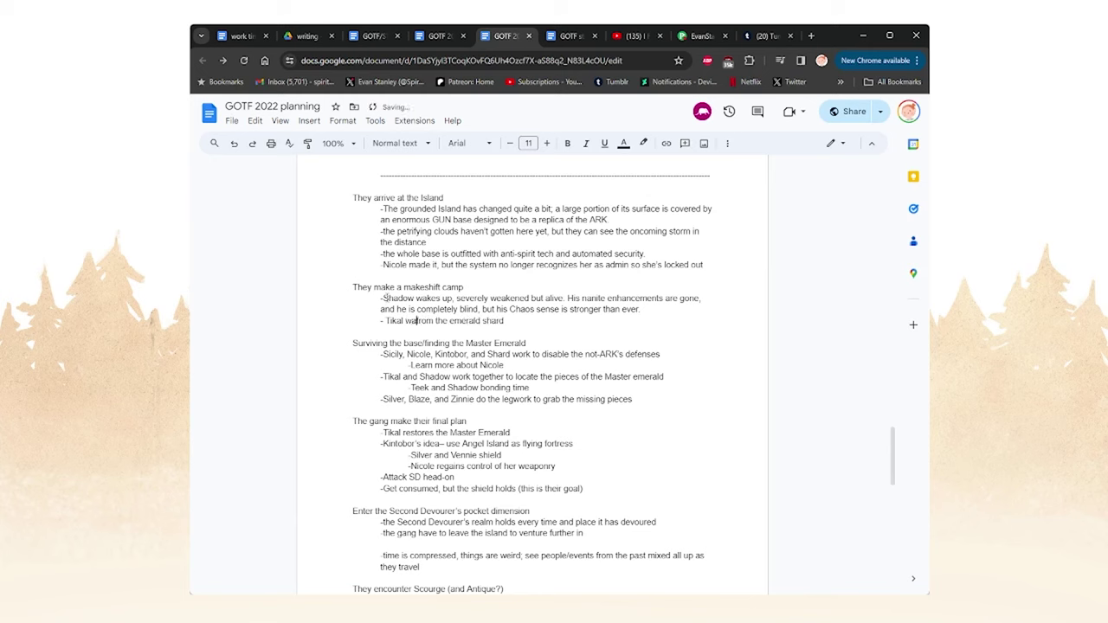
{"action": "type", "text": ","}
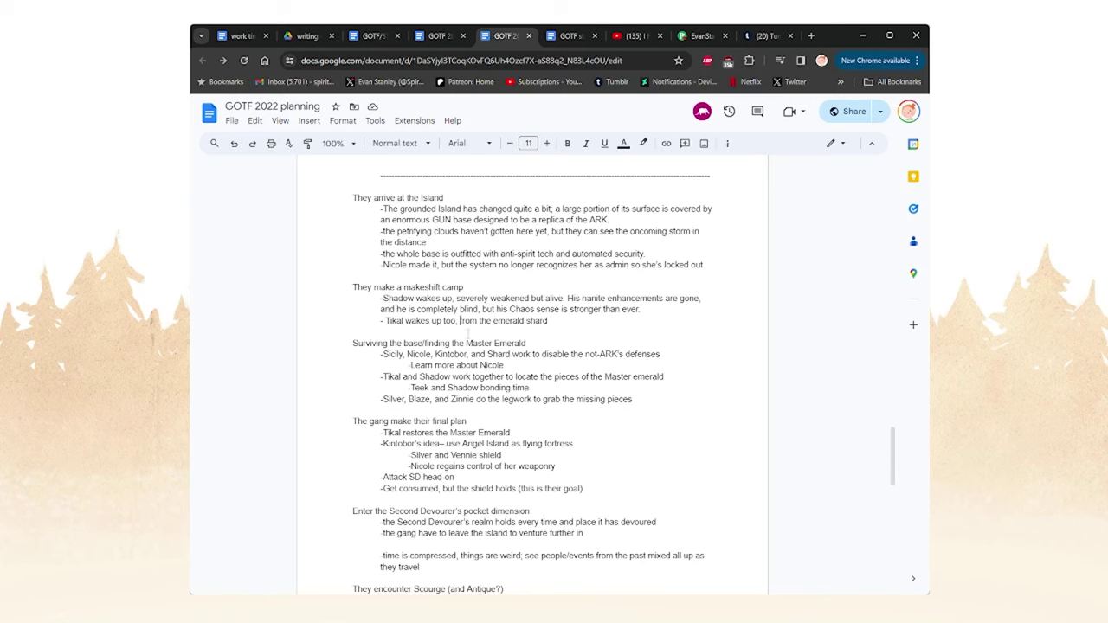
- Read the heading "Surviving the base/finding the Master Emerald", marking its end
{"action": "scroll", "coordinate": [445, 330], "scroll_direction": "down", "scroll_amount": 2}
{"action": "left_click", "coordinate": [649, 342]}
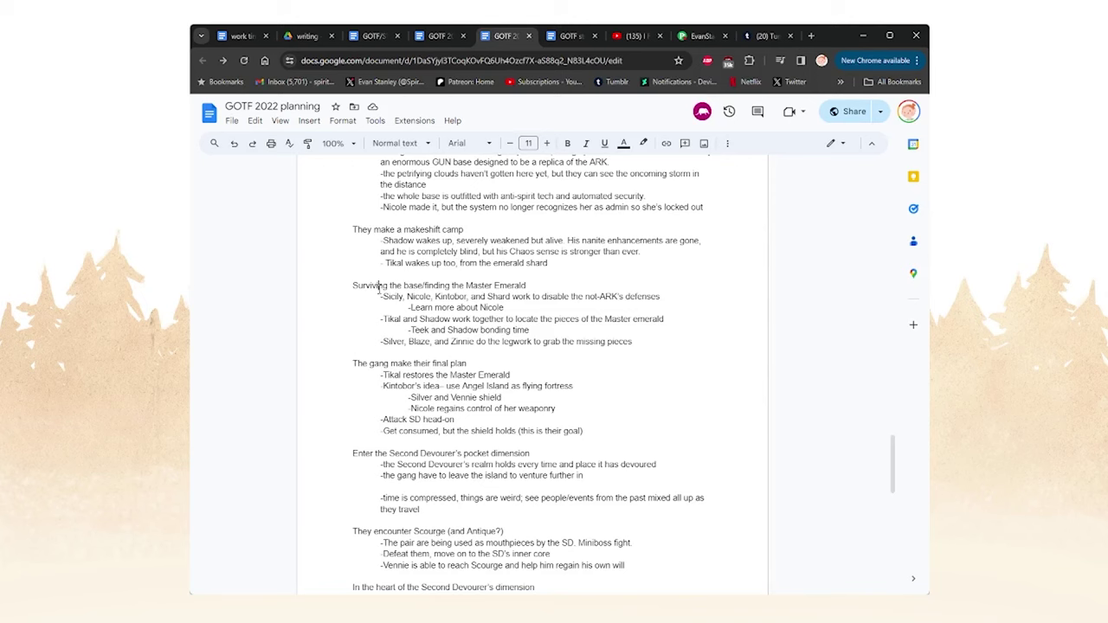
{"action": "left_click", "coordinate": [569, 284]}
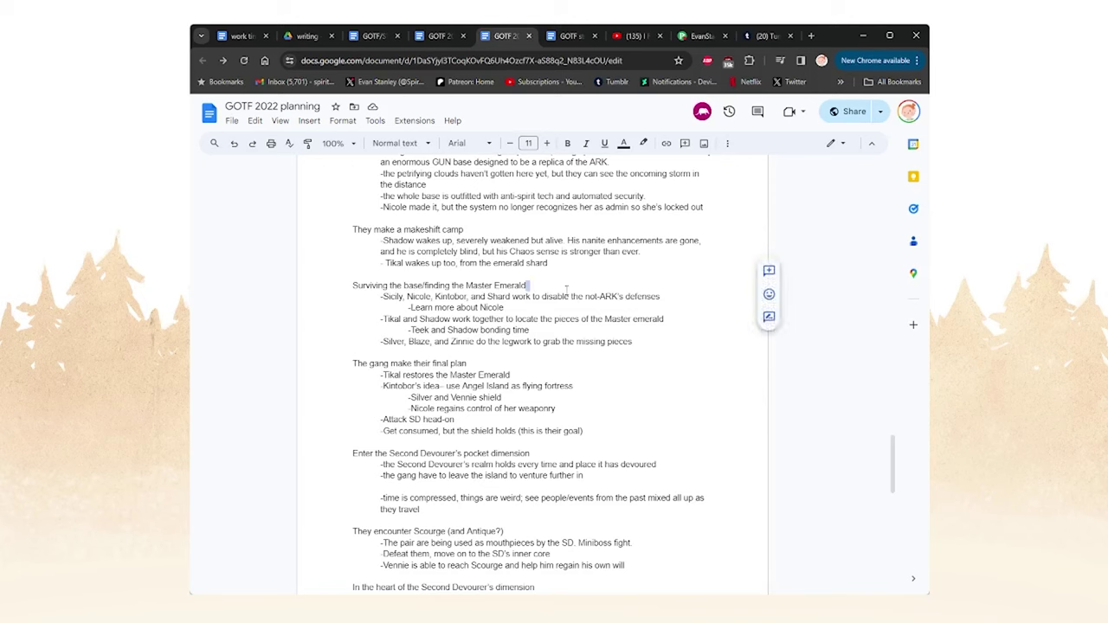
- Highlight the dashed divider line above "They arrive at the Island"
{"action": "scroll", "coordinate": [554, 315], "scroll_direction": "down", "scroll_amount": 1}
{"action": "scroll", "coordinate": [492, 319], "scroll_direction": "up", "scroll_amount": 1}
{"action": "scroll", "coordinate": [493, 318], "scroll_direction": "up", "scroll_amount": 1}
{"action": "scroll", "coordinate": [502, 343], "scroll_direction": "up", "scroll_amount": 3}
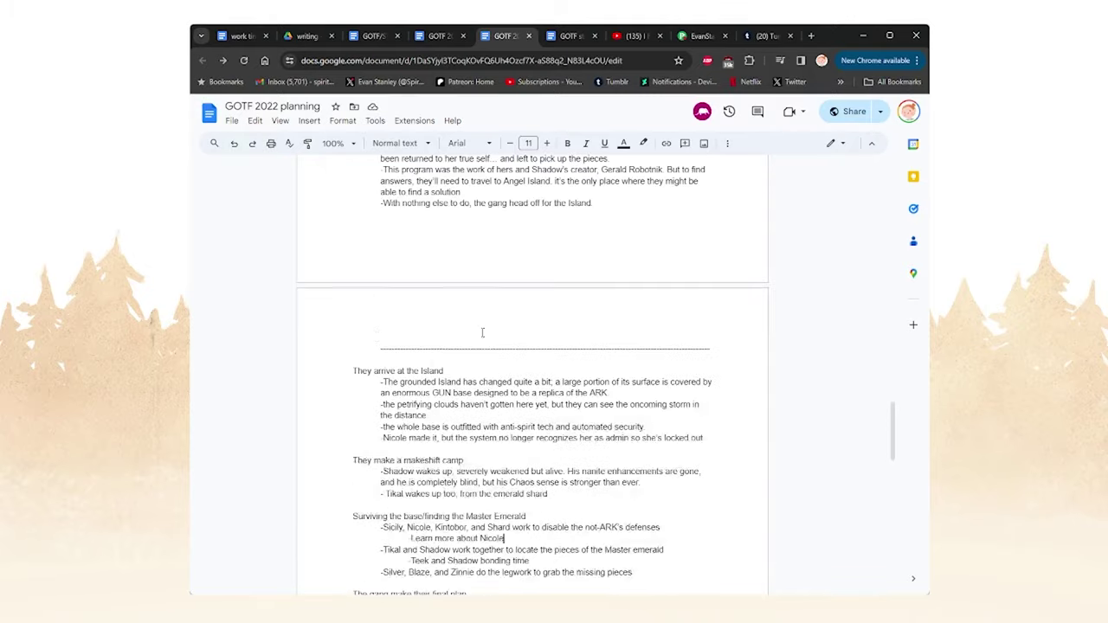
{"action": "left_click_drag", "start_coordinate": [371, 343], "coordinate": [716, 346]}
{"action": "scroll", "coordinate": [485, 351], "scroll_direction": "down", "scroll_amount": 2}
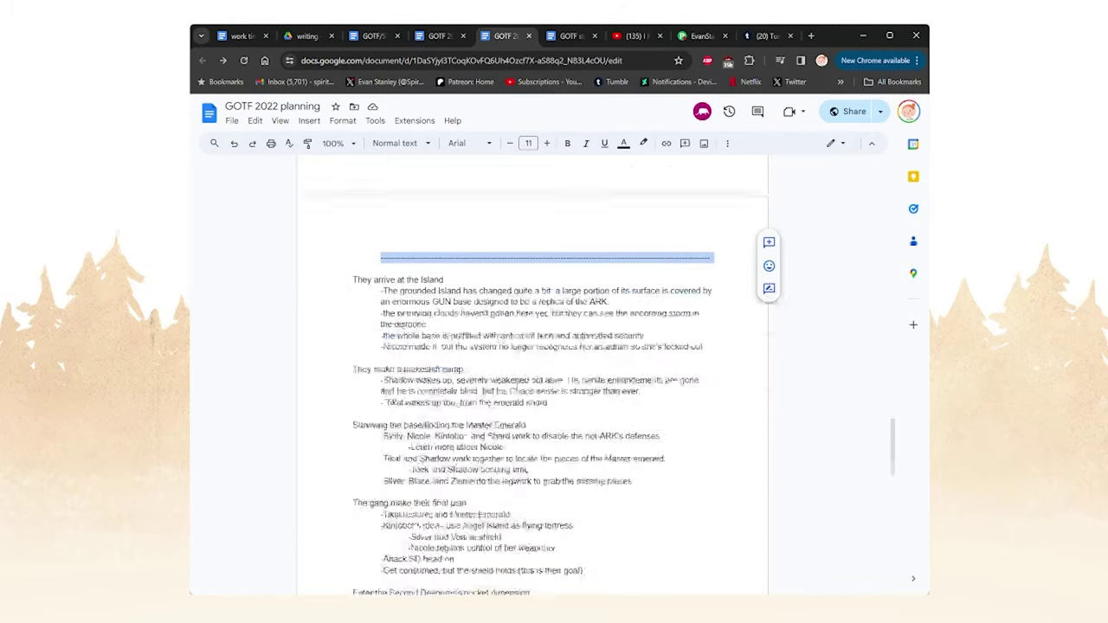
{"action": "scroll", "coordinate": [485, 351], "scroll_direction": "up", "scroll_amount": 1}
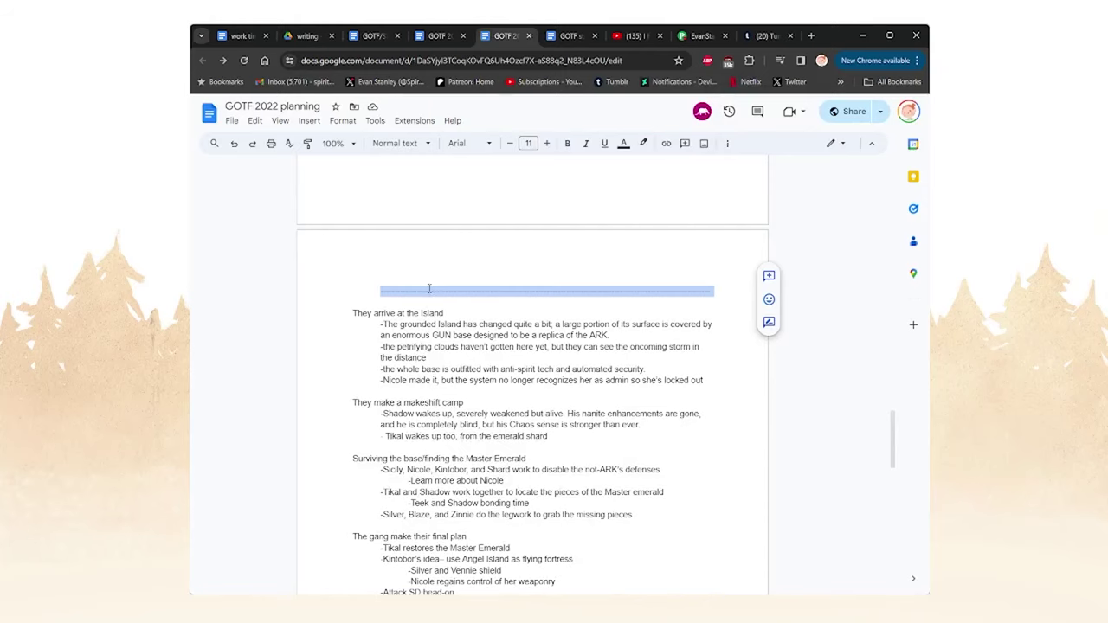
{"action": "left_click", "coordinate": [428, 288]}
- Highlight the bullet about Sicily, Nicole, Kintobor and Shard disabling the not-ARK's defenses, together with its "Learn more about Nicole" sub-bullet
{"action": "scroll", "coordinate": [428, 312], "scroll_direction": "down", "scroll_amount": 2}
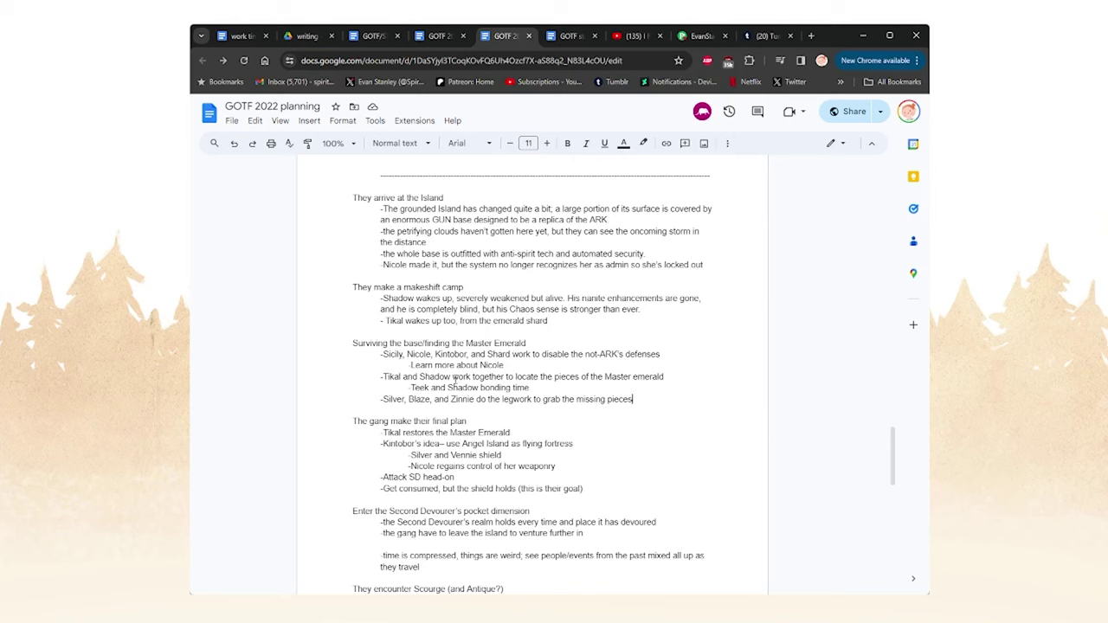
{"action": "left_click", "coordinate": [535, 364]}
{"action": "left_click", "coordinate": [526, 342]}
{"action": "left_click_drag", "start_coordinate": [379, 354], "coordinate": [433, 357]}
{"action": "left_click_drag", "start_coordinate": [459, 355], "coordinate": [668, 355]}
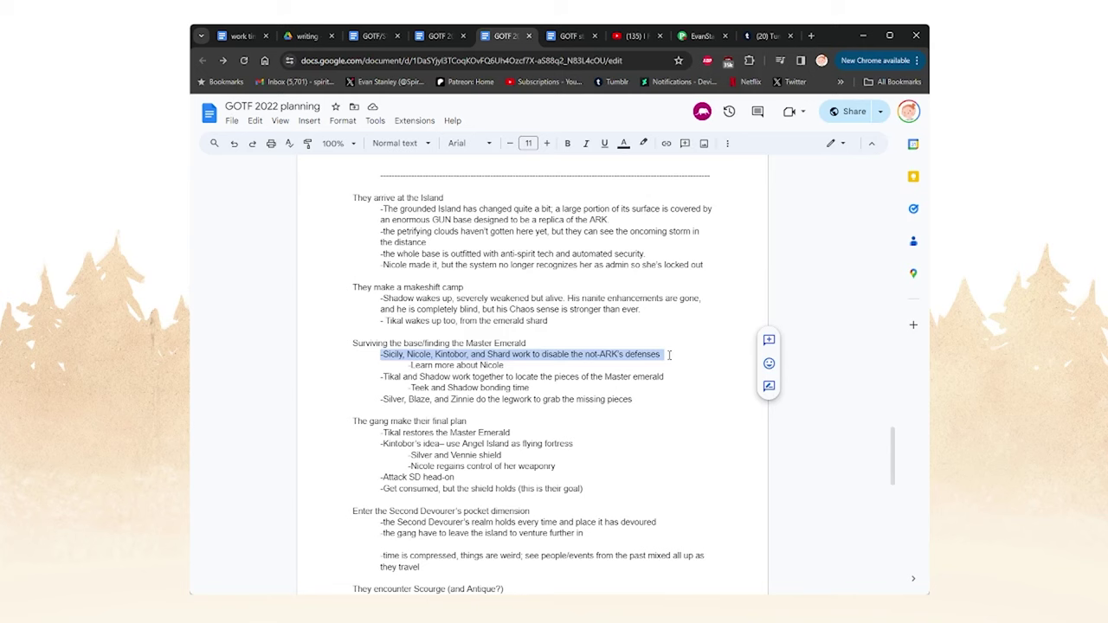
{"action": "left_click_drag", "start_coordinate": [669, 355], "coordinate": [672, 366]}
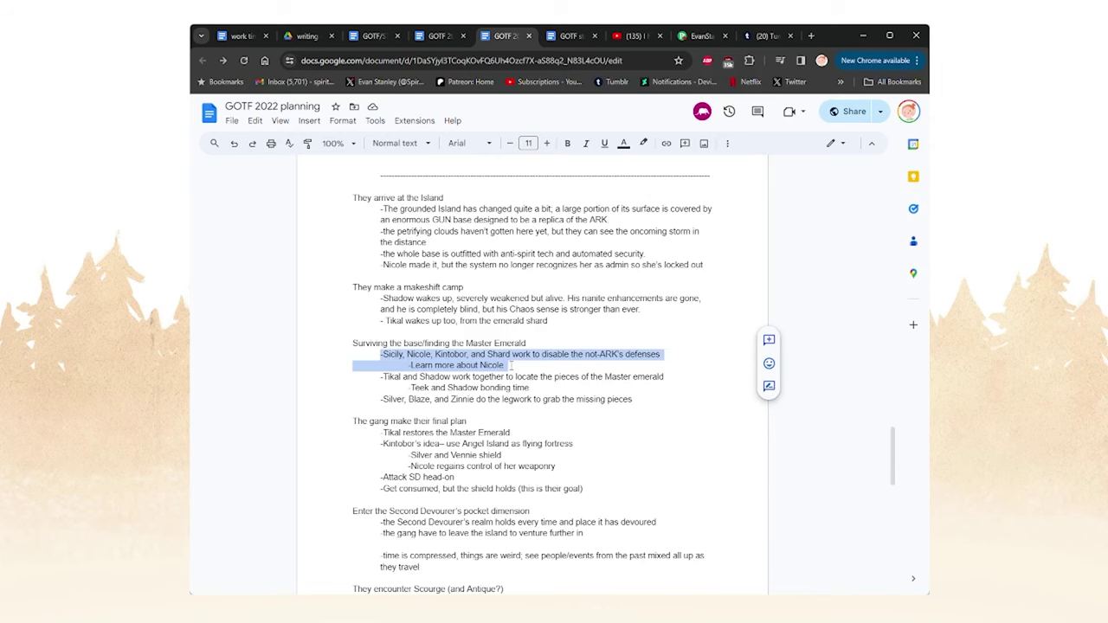
{"action": "left_click_drag", "start_coordinate": [354, 354], "coordinate": [506, 365]}
- Highlight the bullet about Tikal and Shadow locating the Master Emerald pieces, including "Teek and Shadow bonding time"
{"action": "scroll", "coordinate": [576, 371], "scroll_direction": "down", "scroll_amount": 1}
{"action": "left_click_drag", "start_coordinate": [373, 320], "coordinate": [678, 326]}
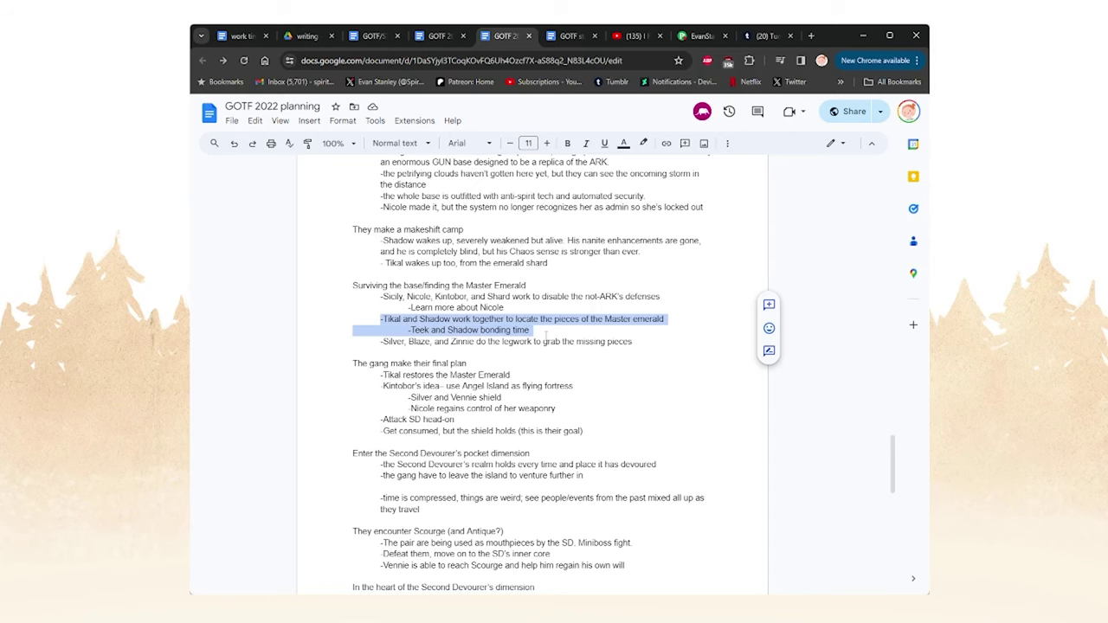
{"action": "scroll", "coordinate": [440, 341], "scroll_direction": "down", "scroll_amount": 1}
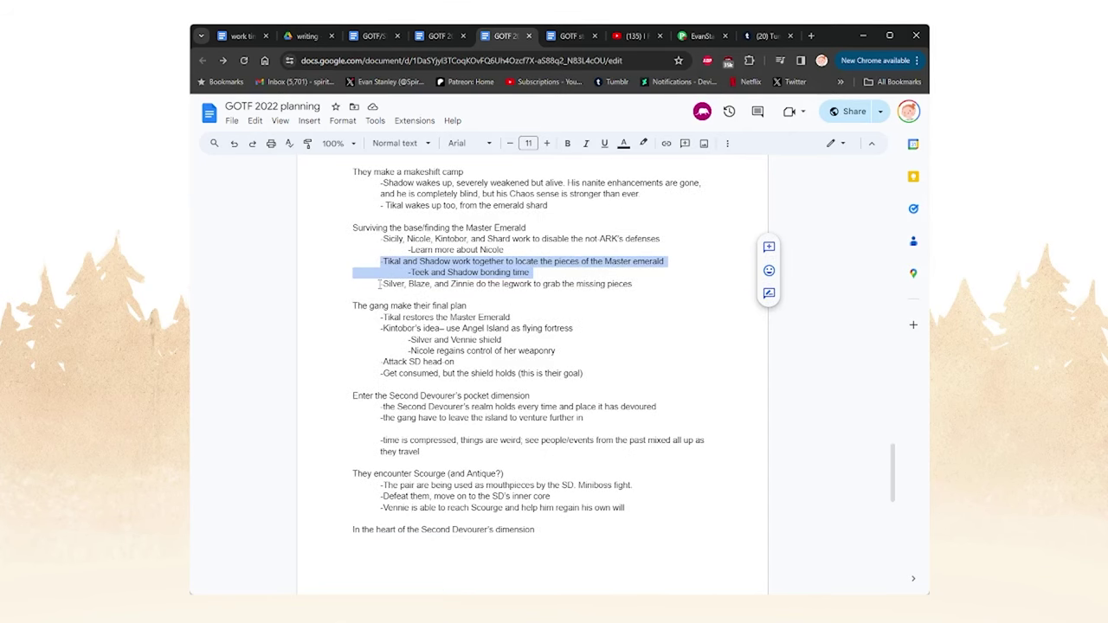
- Highlight the bullet about Silver, Blaze, and Zinnie doing the legwork to grab the missing pieces, and clear the selection
{"action": "left_click_drag", "start_coordinate": [381, 283], "coordinate": [653, 287]}
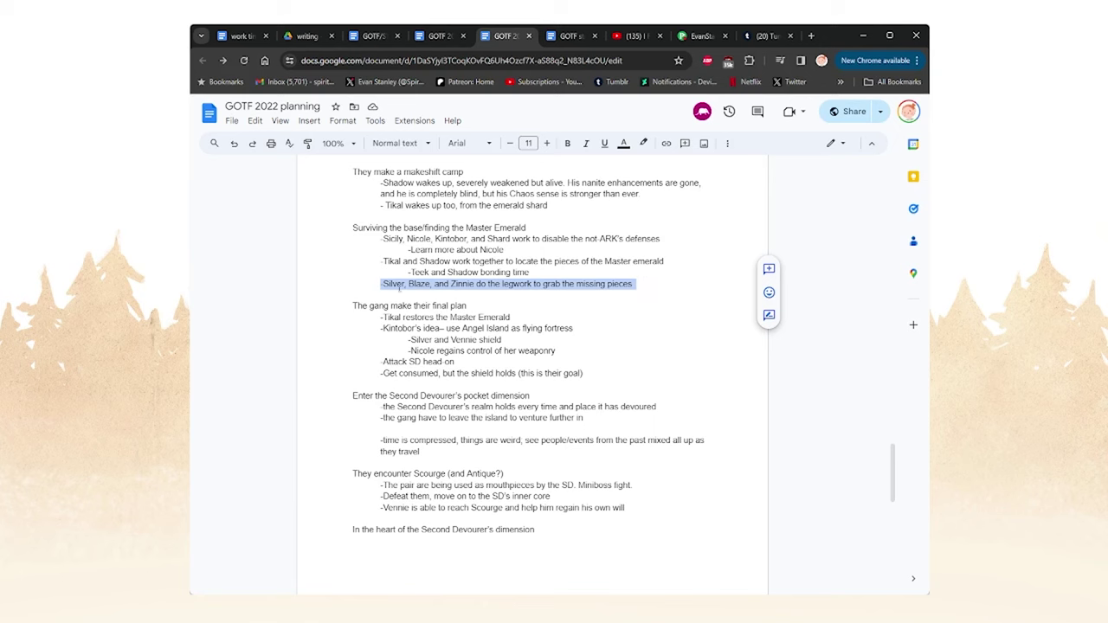
{"action": "left_click_drag", "start_coordinate": [352, 285], "coordinate": [639, 286]}
{"action": "left_click_drag", "start_coordinate": [382, 287], "coordinate": [640, 286]}
{"action": "left_click", "coordinate": [652, 288]}
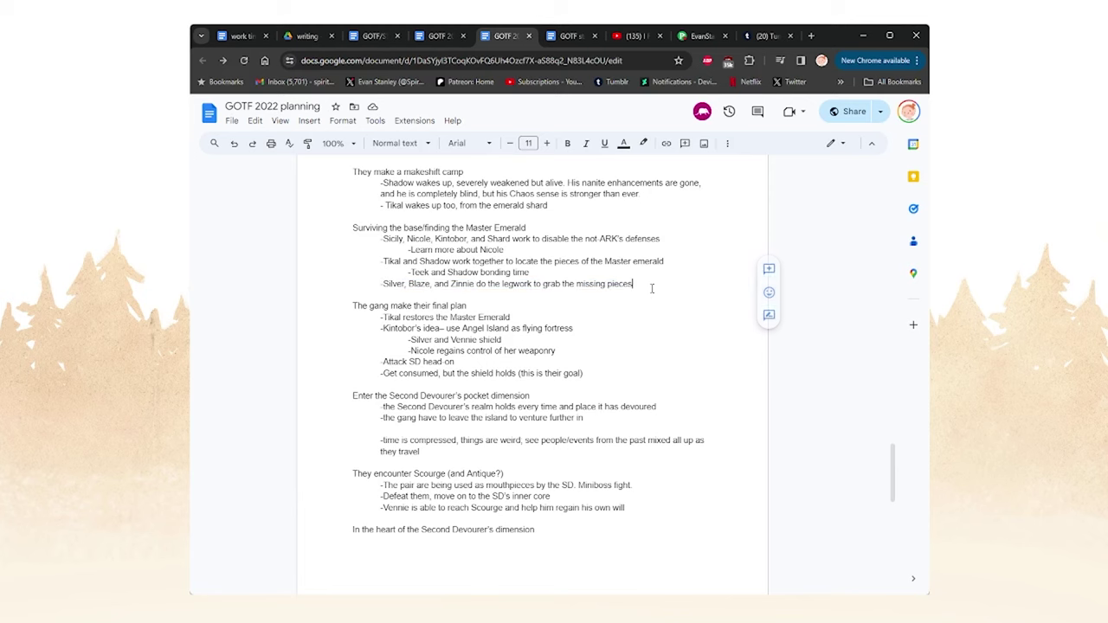
- Highlight the heading "The gang make their final plan" and the whole line of the Silver, Blaze, and Zinnie bullet above it
{"action": "scroll", "coordinate": [648, 270], "scroll_direction": "down", "scroll_amount": 1}
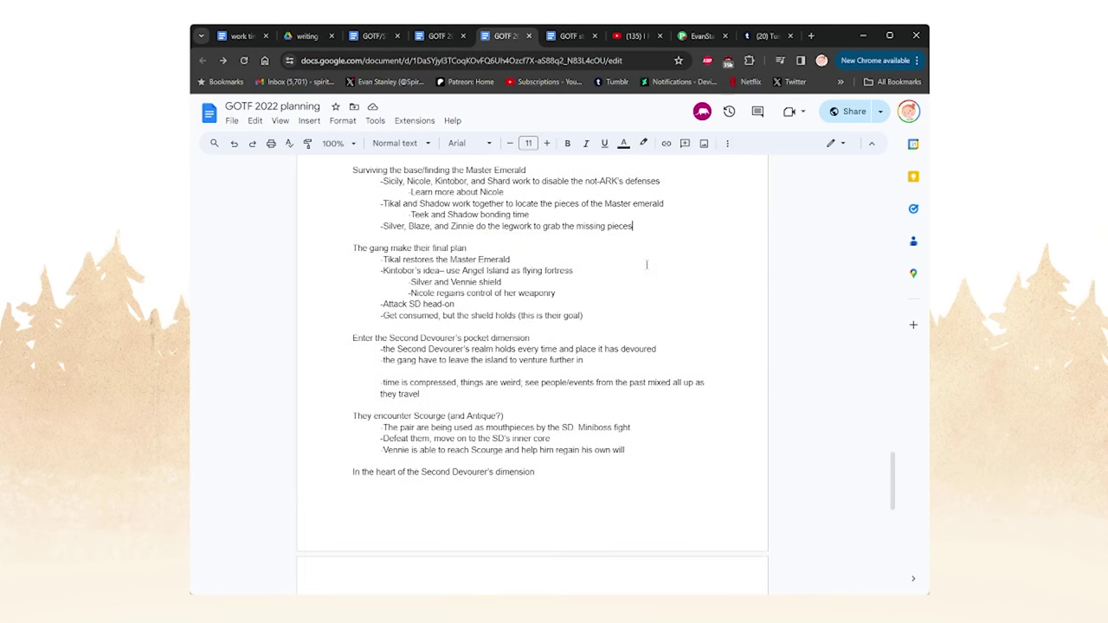
{"action": "left_click_drag", "start_coordinate": [348, 248], "coordinate": [476, 248]}
{"action": "left_click", "coordinate": [487, 248]}
{"action": "left_click_drag", "start_coordinate": [350, 226], "coordinate": [646, 232]}
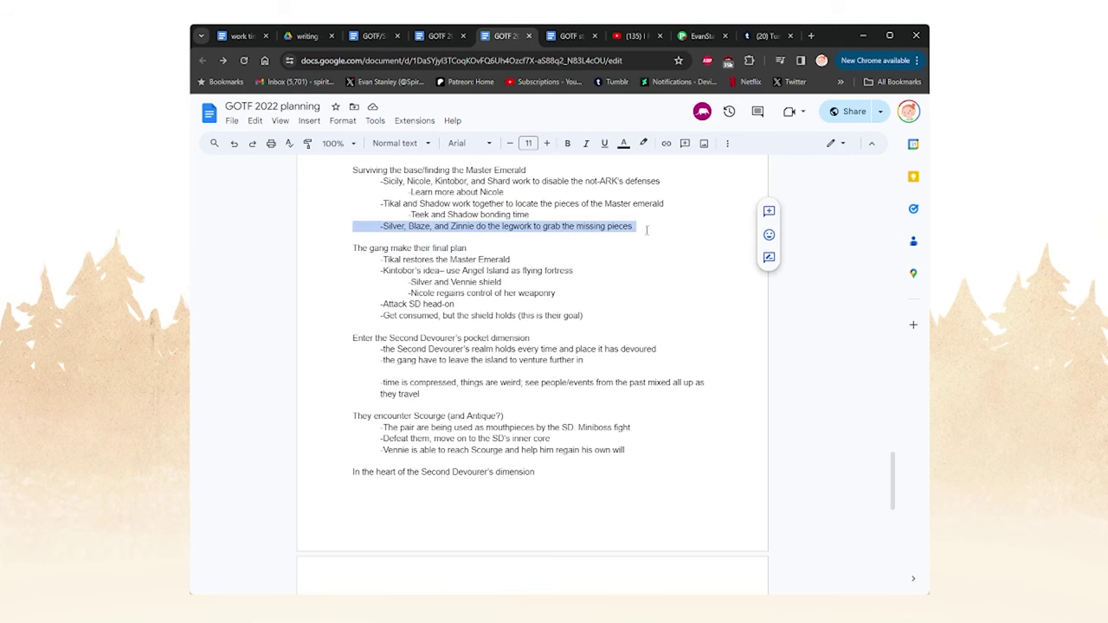
{"action": "scroll", "coordinate": [337, 303], "scroll_direction": "up", "scroll_amount": 2}
{"action": "scroll", "coordinate": [334, 306], "scroll_direction": "down", "scroll_amount": 1}
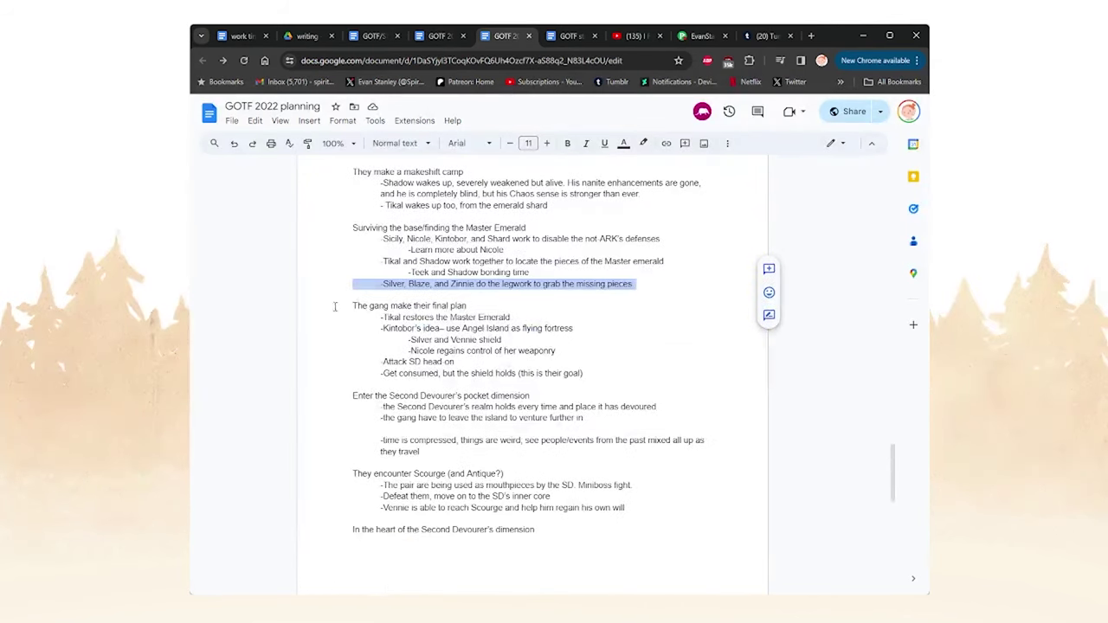
- Highlight the heading "The gang make their final plan" while reading it, leaving the cursor at its start
{"action": "left_click_drag", "start_coordinate": [344, 306], "coordinate": [553, 307]}
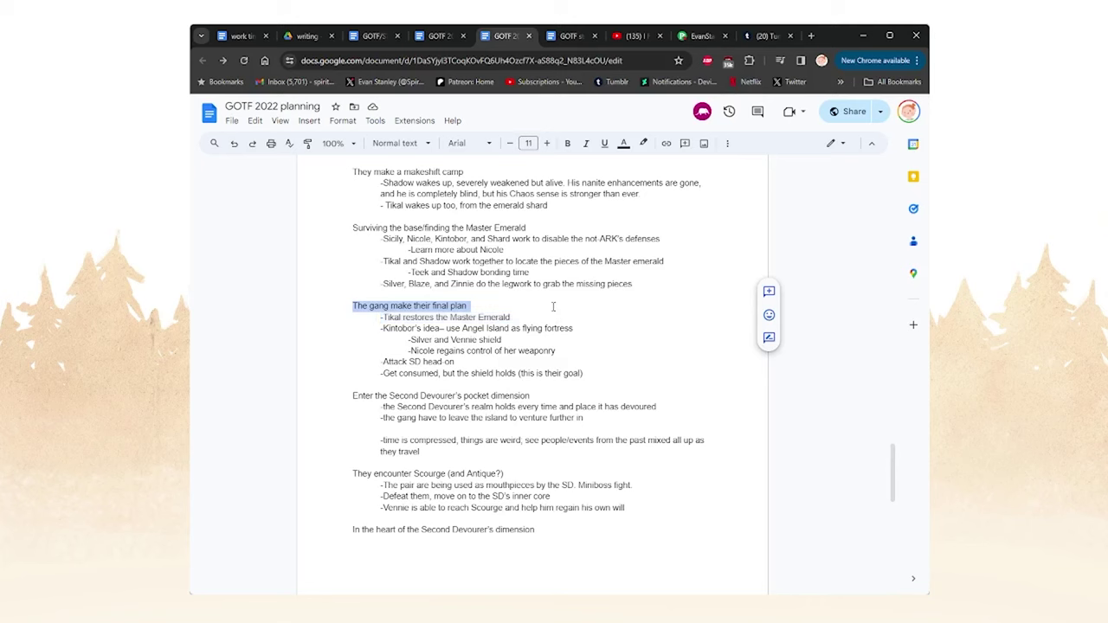
{"action": "left_click", "coordinate": [343, 306]}
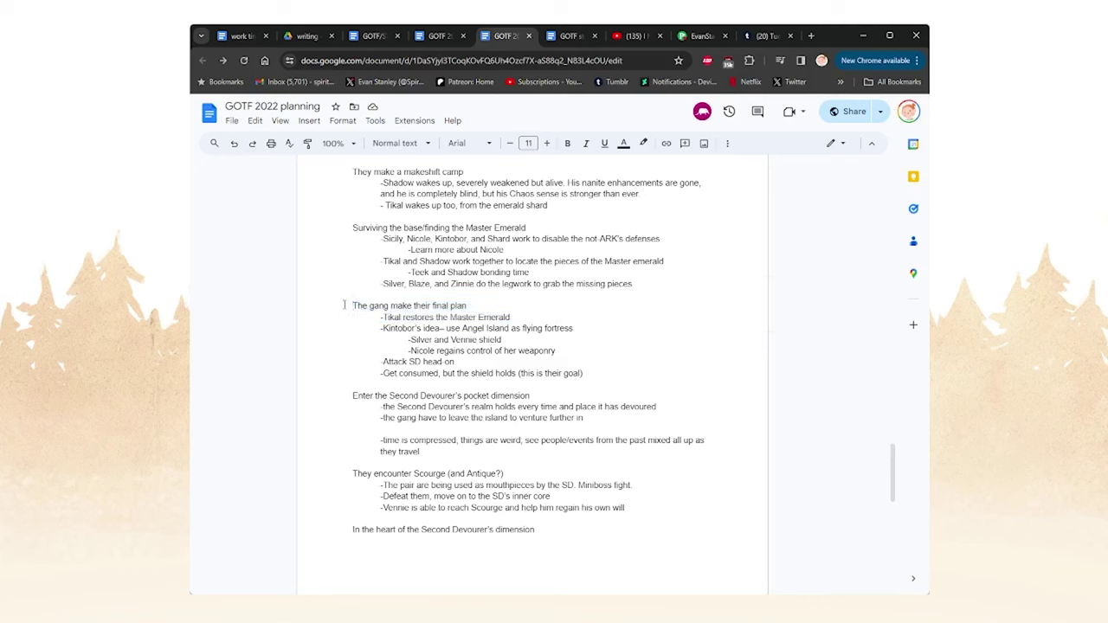
{"action": "left_click_drag", "start_coordinate": [345, 306], "coordinate": [490, 305]}
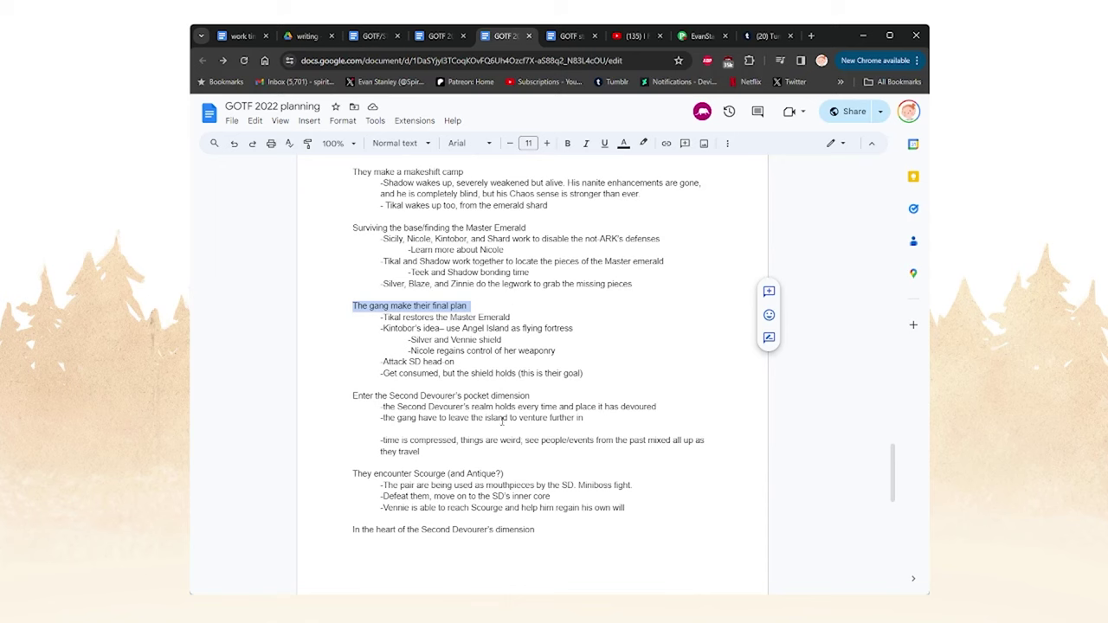
{"action": "left_click", "coordinate": [390, 329]}
{"action": "left_click", "coordinate": [350, 296]}
{"action": "left_click_drag", "start_coordinate": [351, 296], "coordinate": [441, 308]}
{"action": "left_click", "coordinate": [346, 309]}
{"action": "left_click_drag", "start_coordinate": [338, 308], "coordinate": [548, 305]}
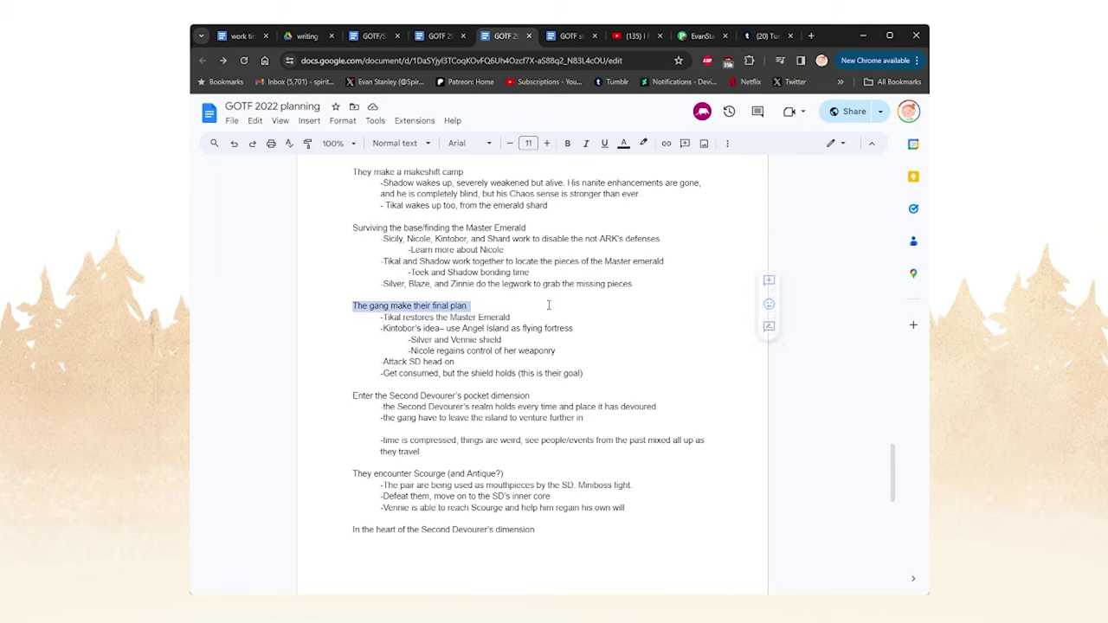
{"action": "left_click", "coordinate": [431, 306]}
{"action": "left_click_drag", "start_coordinate": [347, 310], "coordinate": [478, 309]}
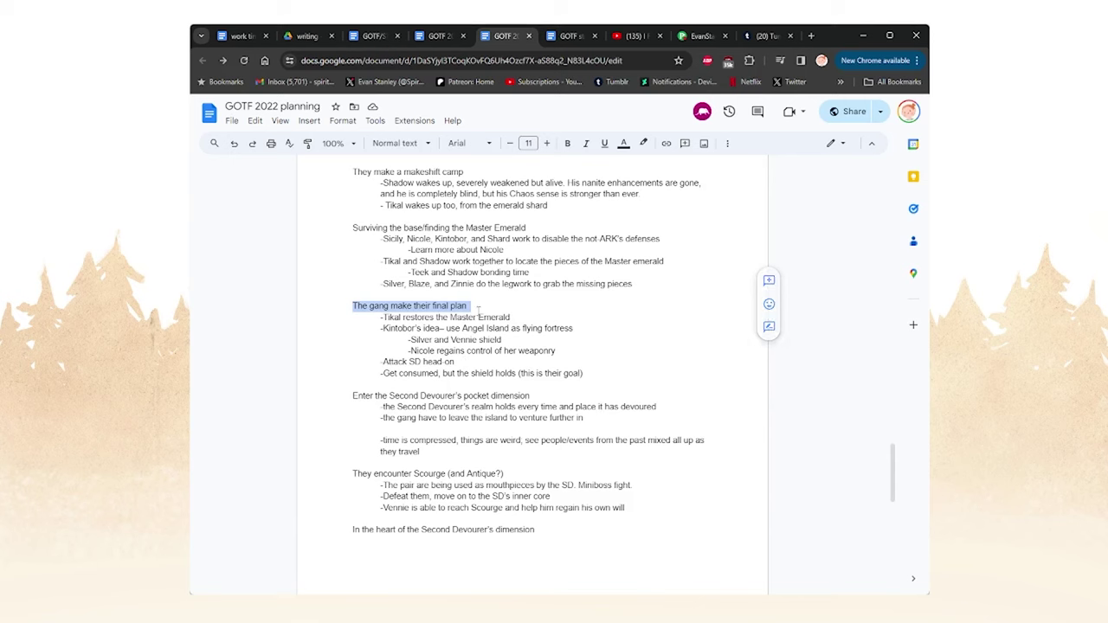
{"action": "left_click", "coordinate": [352, 308]}
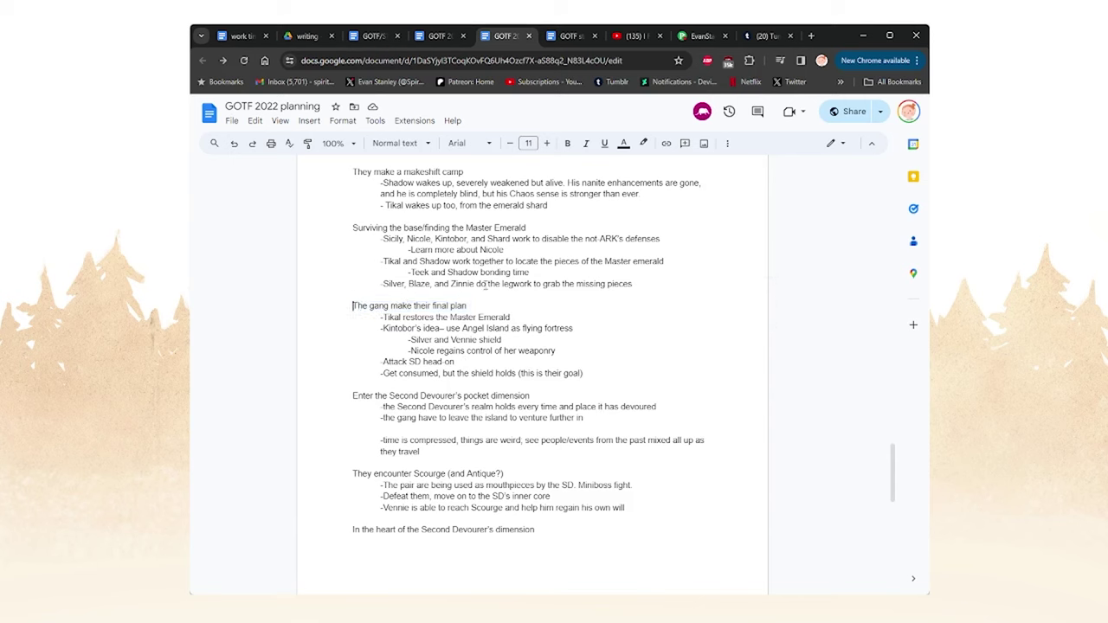
- Highlight the whole section "Surviving the base/finding the Master Emerald" with all its bullets
{"action": "left_click_drag", "start_coordinate": [349, 227], "coordinate": [667, 289]}
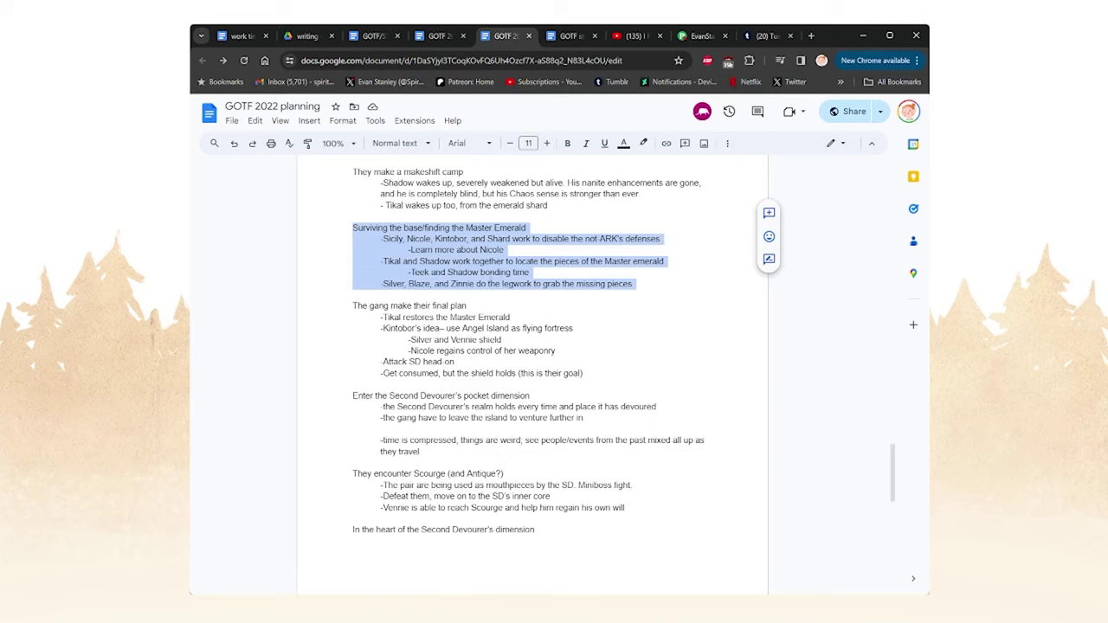
{"action": "scroll", "coordinate": [475, 257], "scroll_direction": "down", "scroll_amount": 2}
{"action": "scroll", "coordinate": [475, 257], "scroll_direction": "up", "scroll_amount": 3}
- Highlight the heading "The gang make their final plan" together with the bullet "Tikal restores the Master Emerald"
{"action": "left_click", "coordinate": [569, 357]}
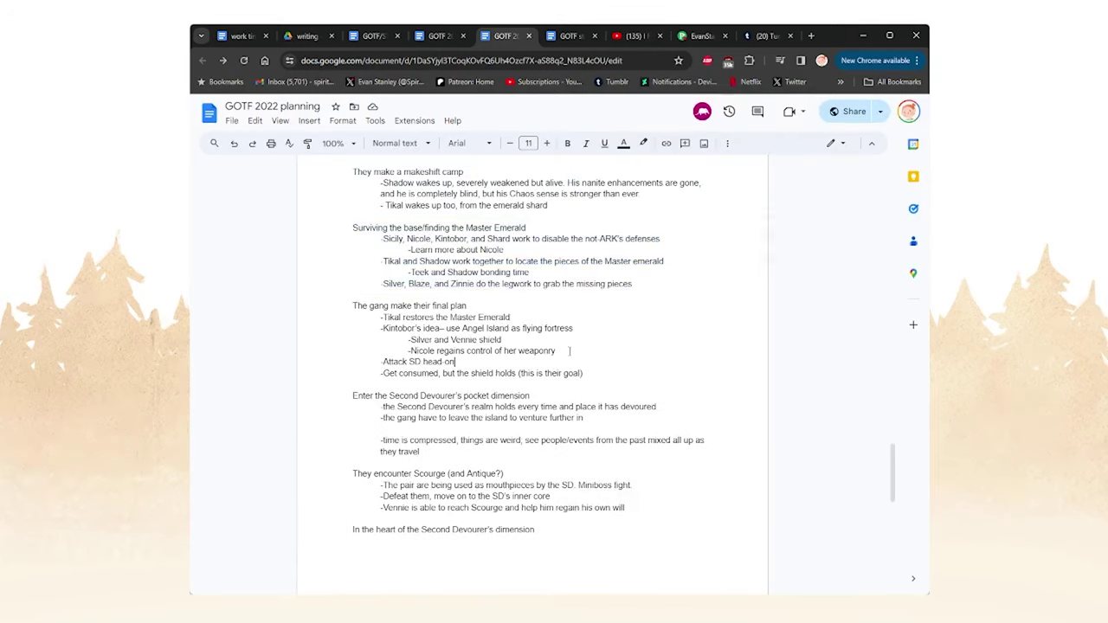
{"action": "left_click_drag", "start_coordinate": [353, 305], "coordinate": [536, 319]}
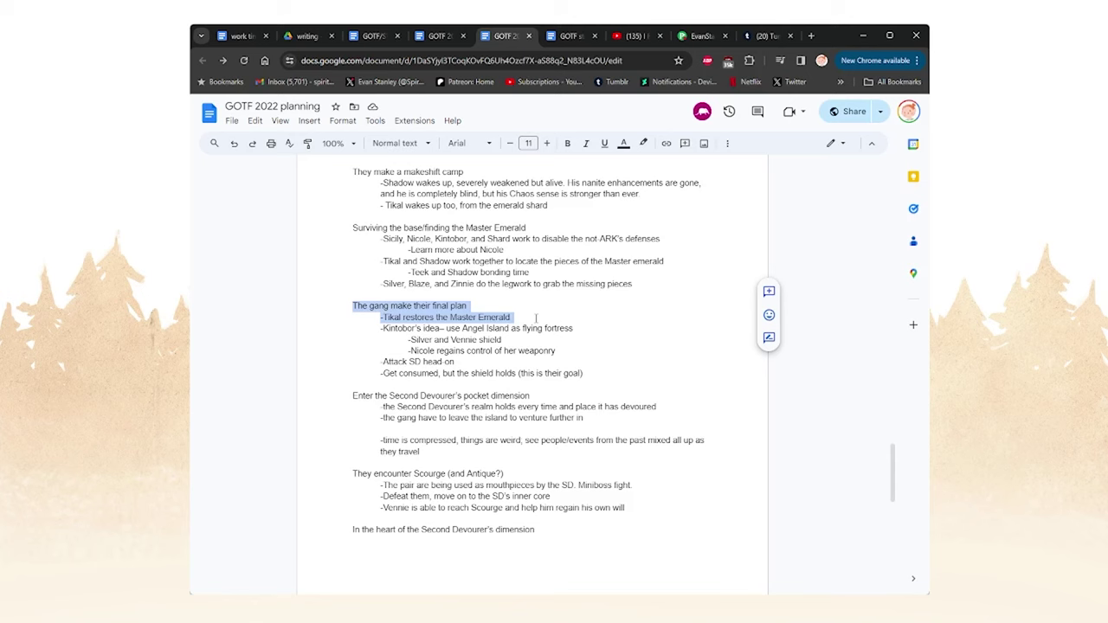